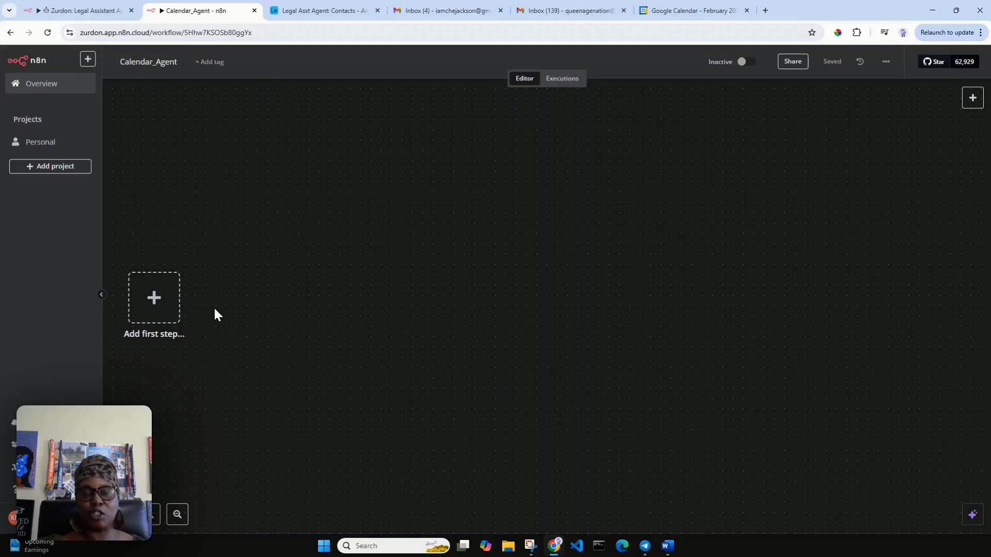
Step: Start the workflow with a When Executed by Another Workflow trigger set to Accept all data
left_click(164, 304)
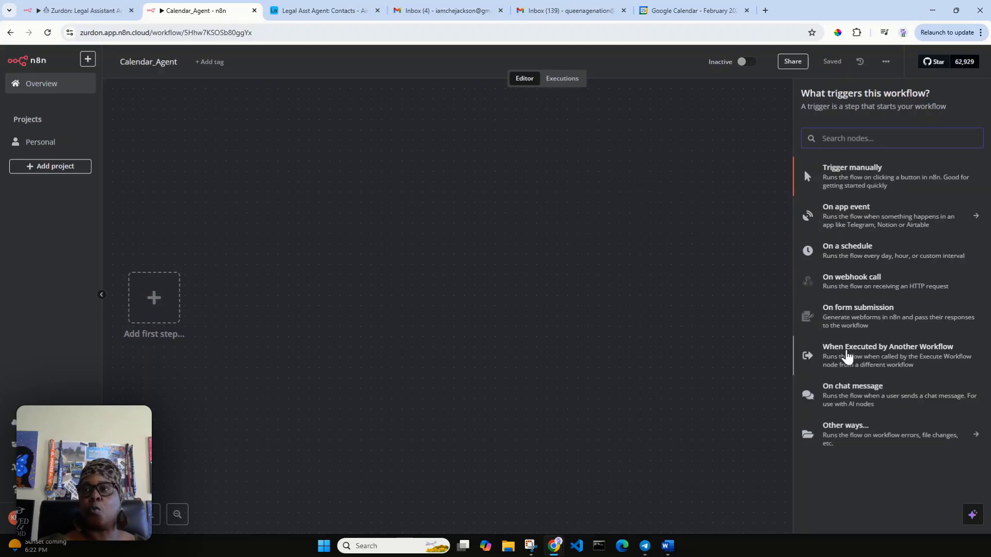
left_click(847, 357)
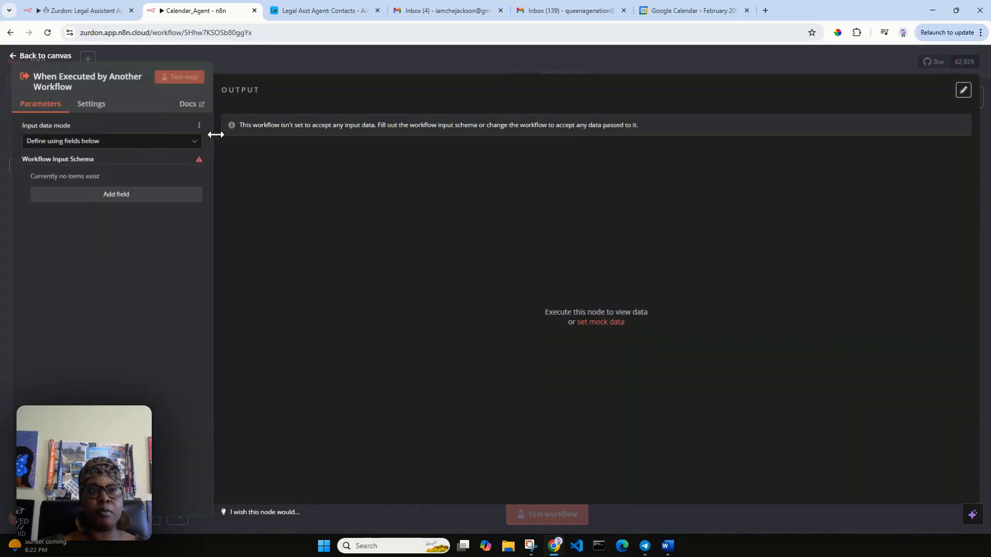
left_click(195, 146)
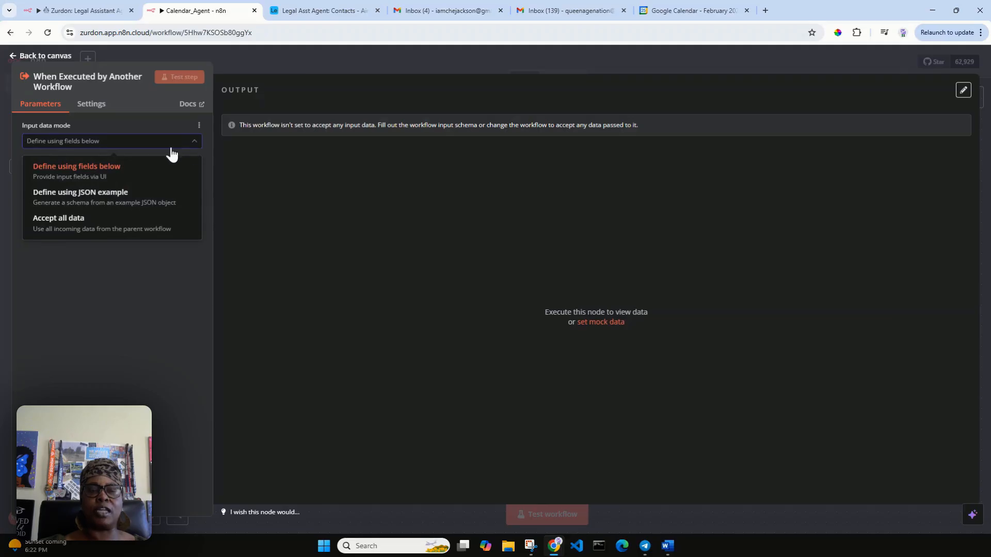
left_click(68, 233)
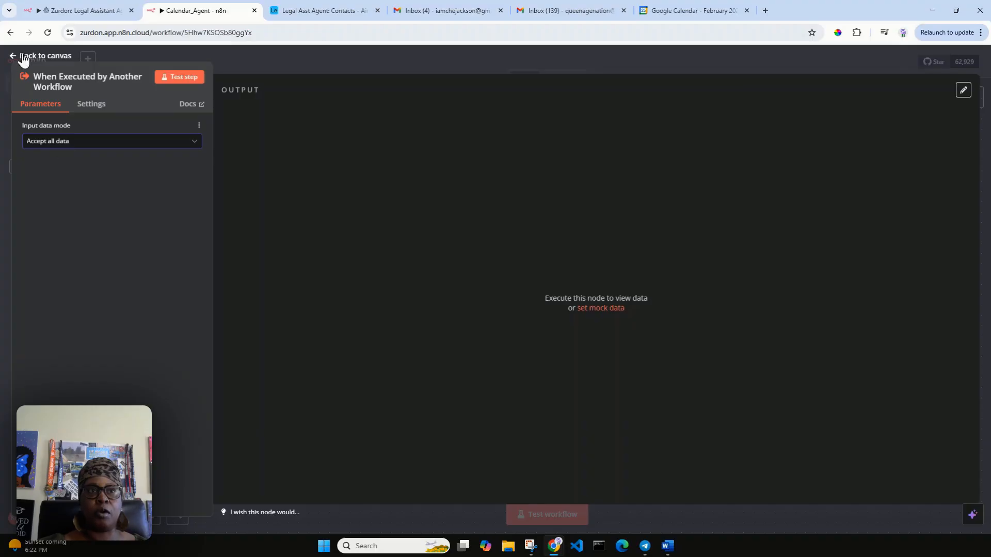
Step: In the trigger's mock output, delete the second sample item and rename the 'name' key to 'query'
left_click(597, 308)
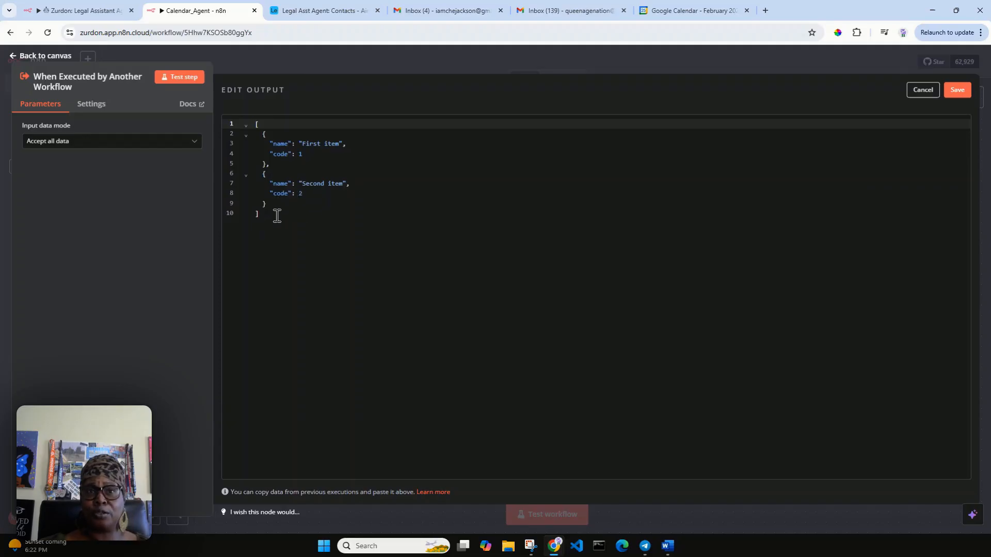
left_click_drag(304, 194, 342, 146)
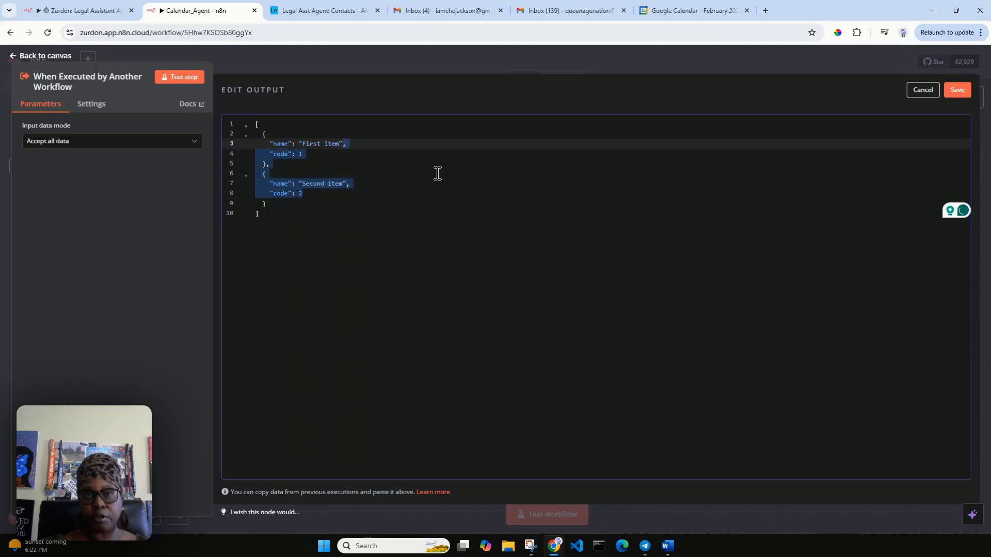
key("BackSpace")
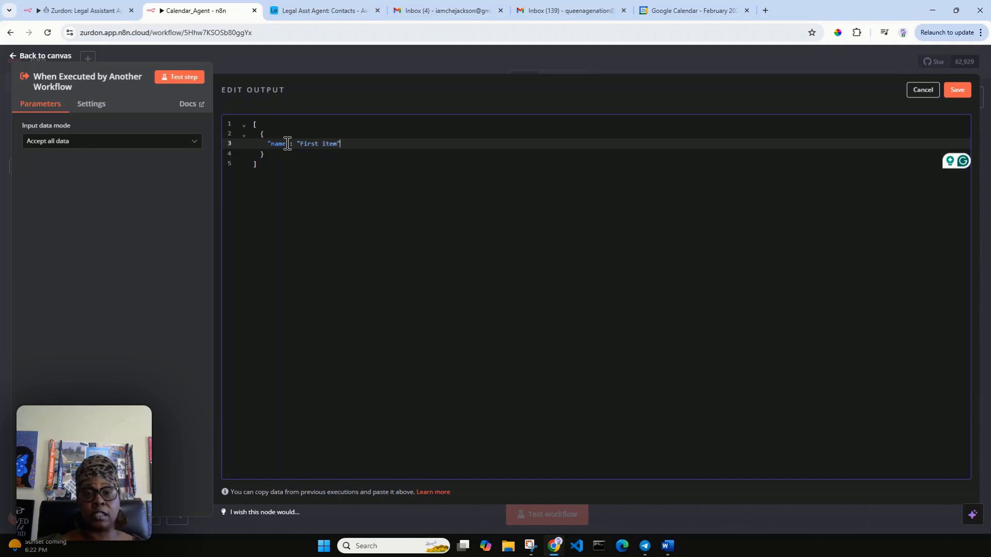
left_click_drag(287, 143, 272, 143)
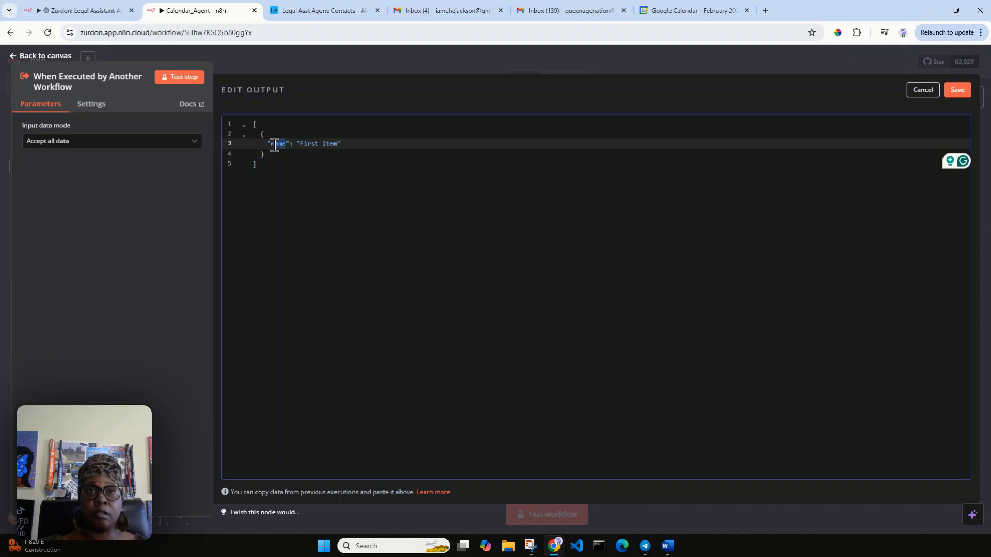
type("quer")
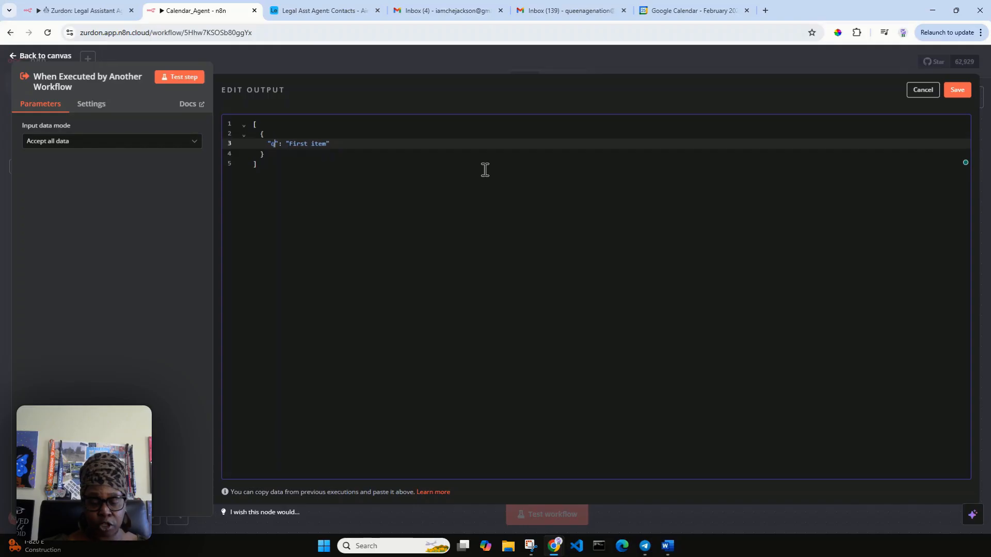
type("y")
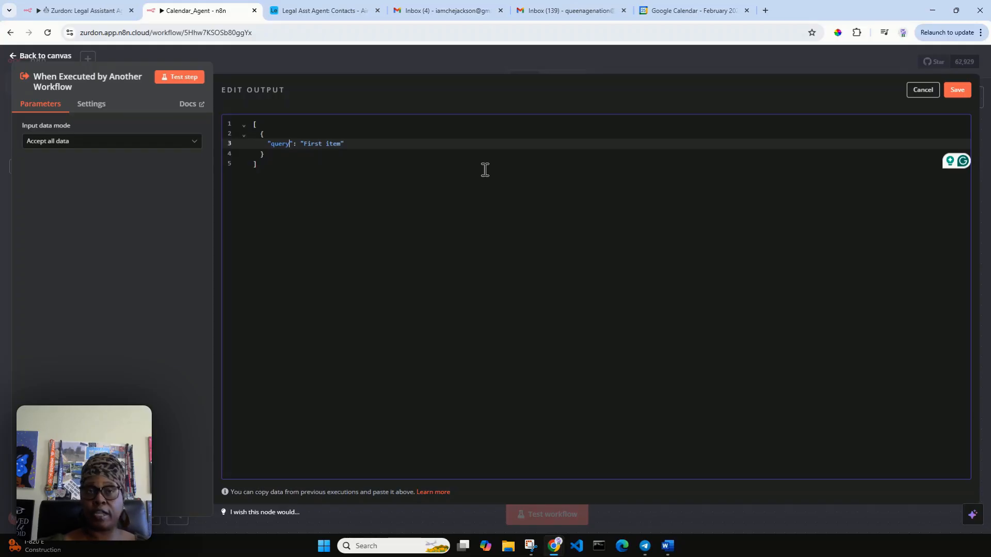
Step: Select the First item value, then check the February calendar in Google Calendar beside the workflow
left_click(341, 143)
left_click_drag(341, 144, 303, 144)
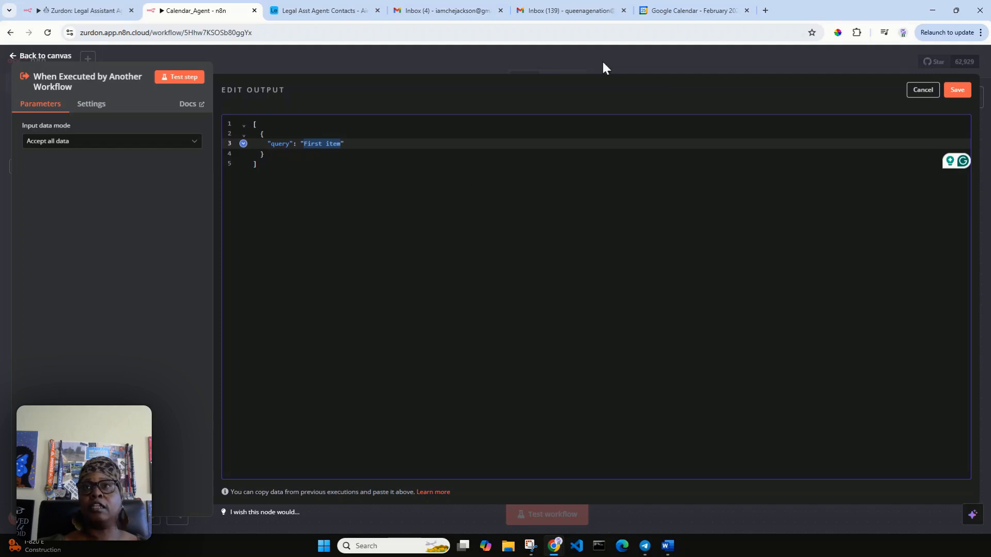
left_click(682, 12)
left_click_drag(682, 13, 390, 33)
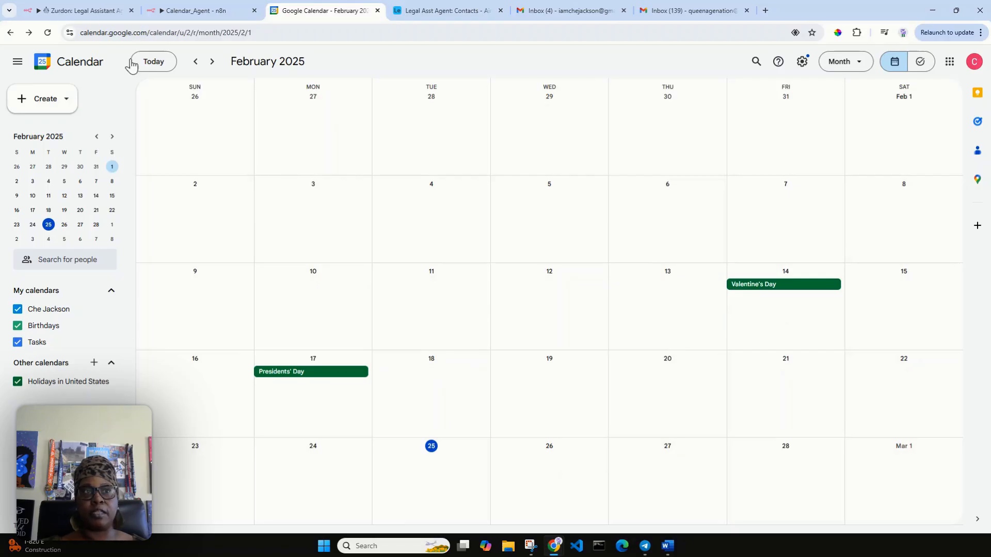
left_click(189, 11)
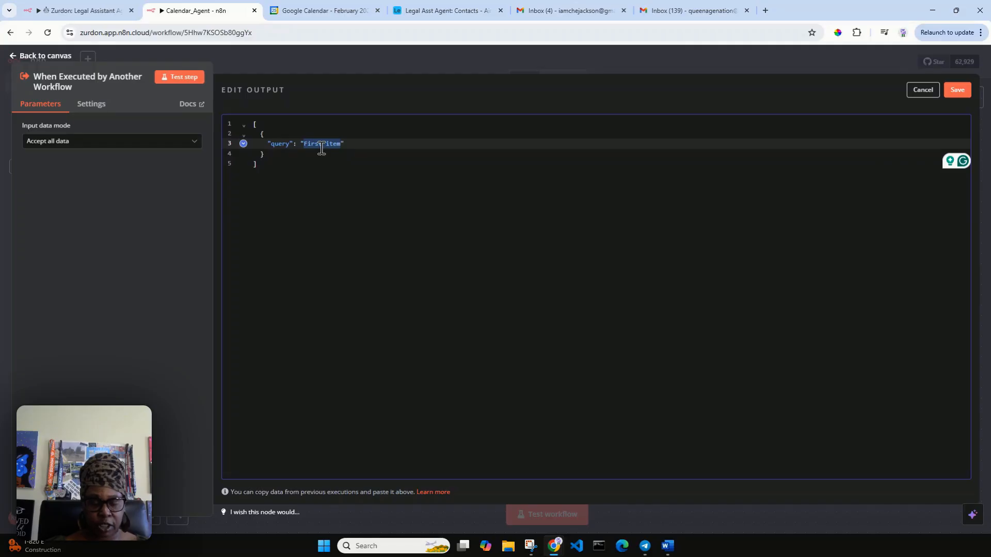
Step: Write the query 'Create a lunch date with my client,' followed by the client's name from Airtable
type("Create a ")
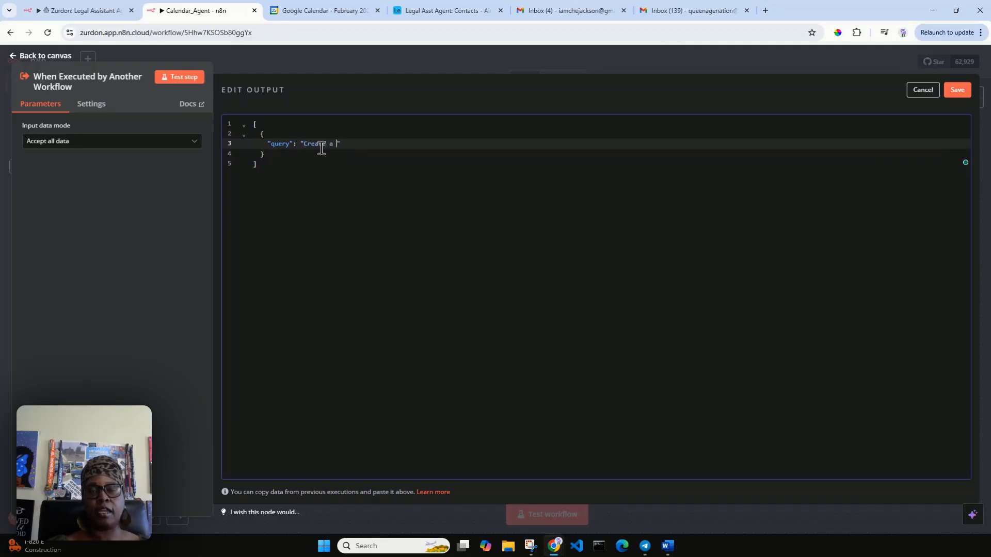
type("lunch date ")
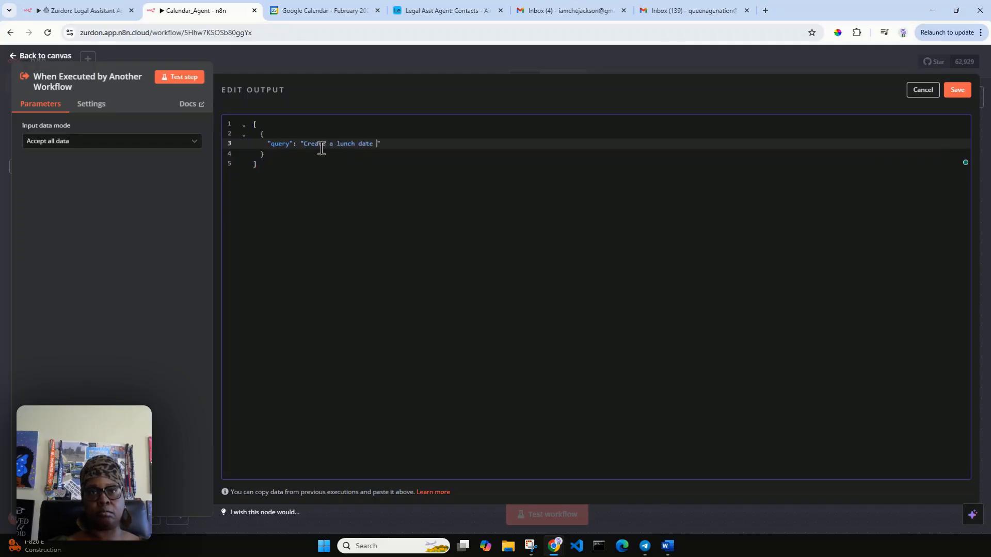
type("with my ")
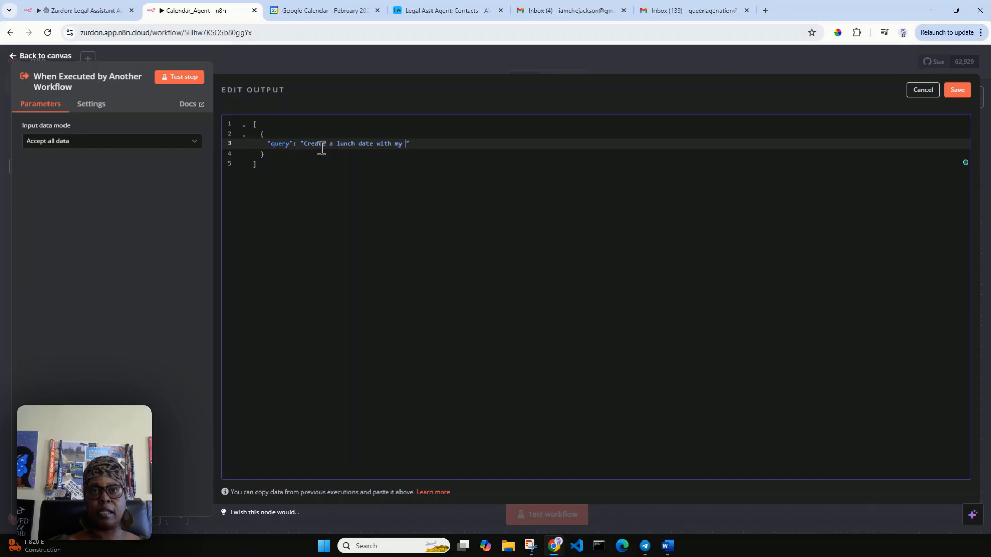
type("client ")
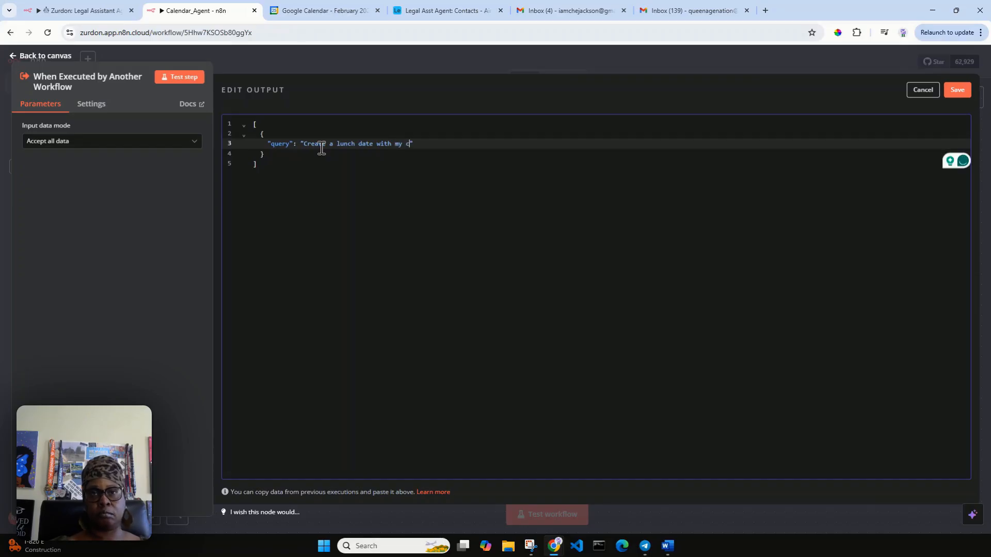
type("Kween")
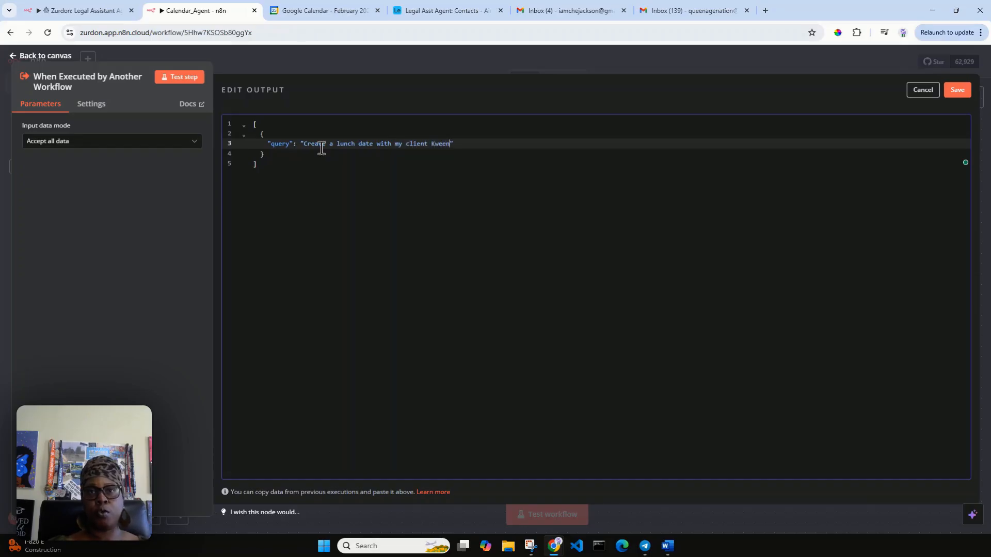
key("BackSpace")
key("BackSpace")
type(", ")
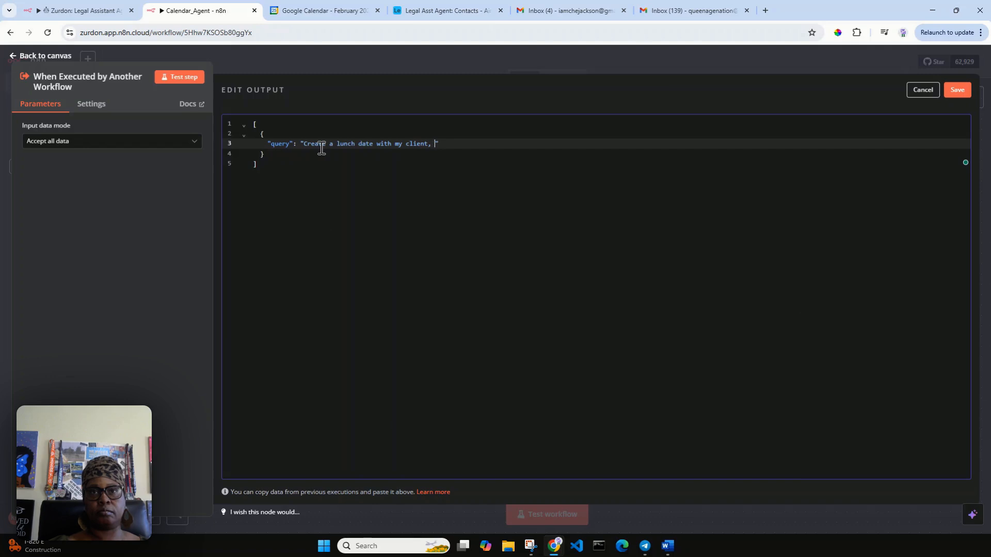
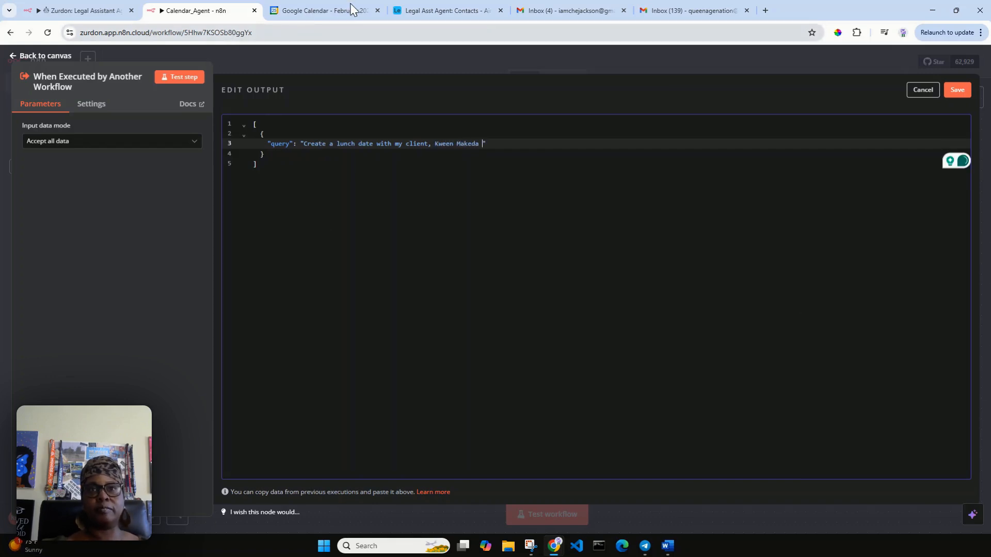
left_click(456, 11)
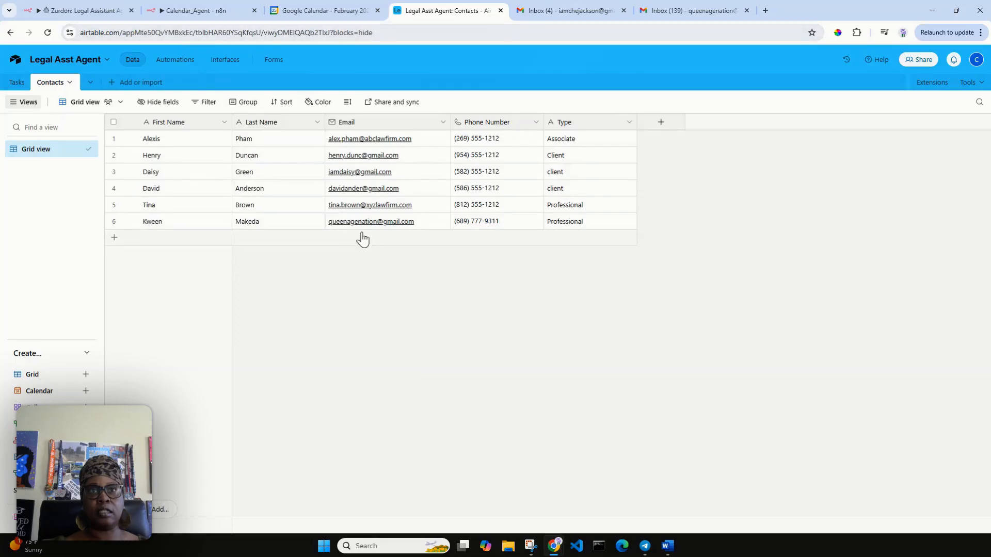
left_click(174, 12)
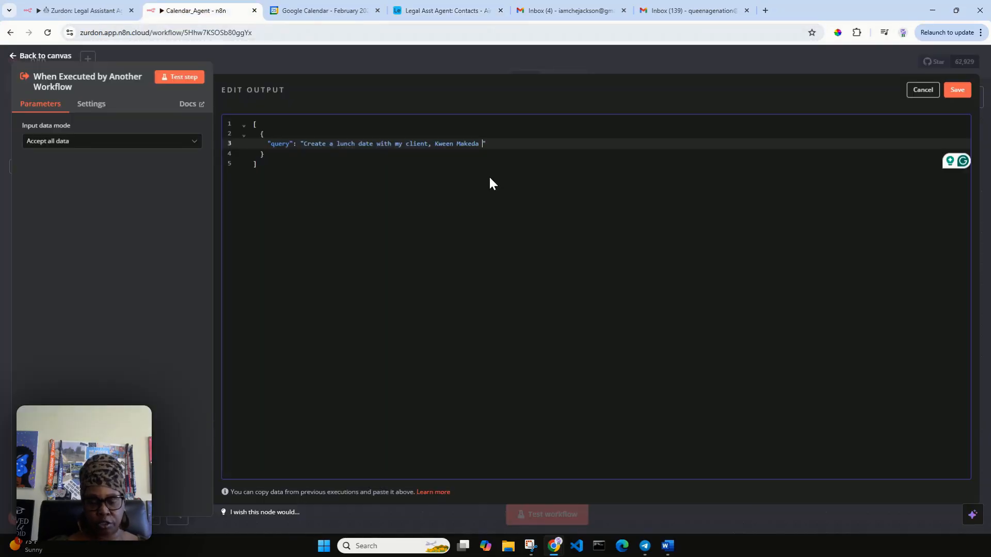
Step: Add the client's e-mail in parentheses and end the query with 'on February 27th at 1 PM'
type("()")
key("Left")
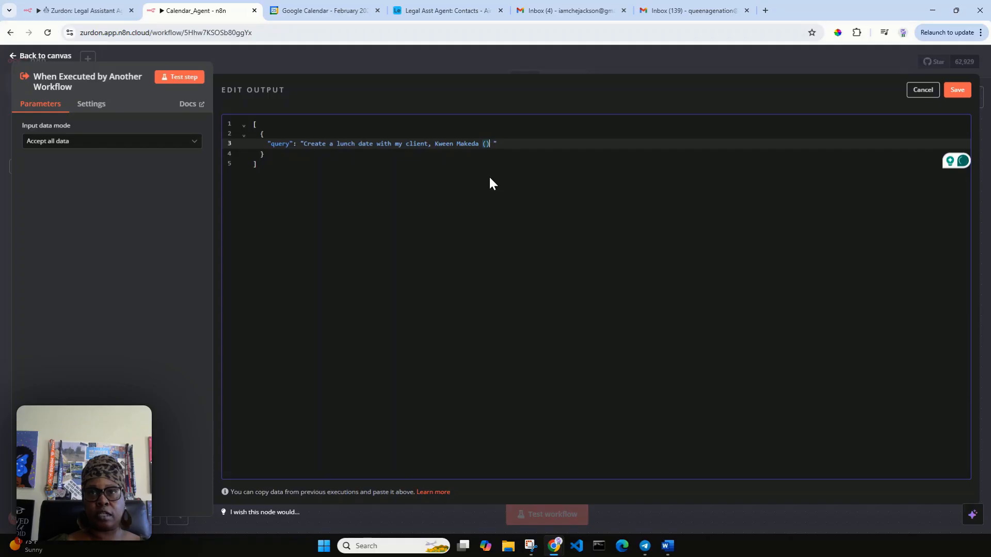
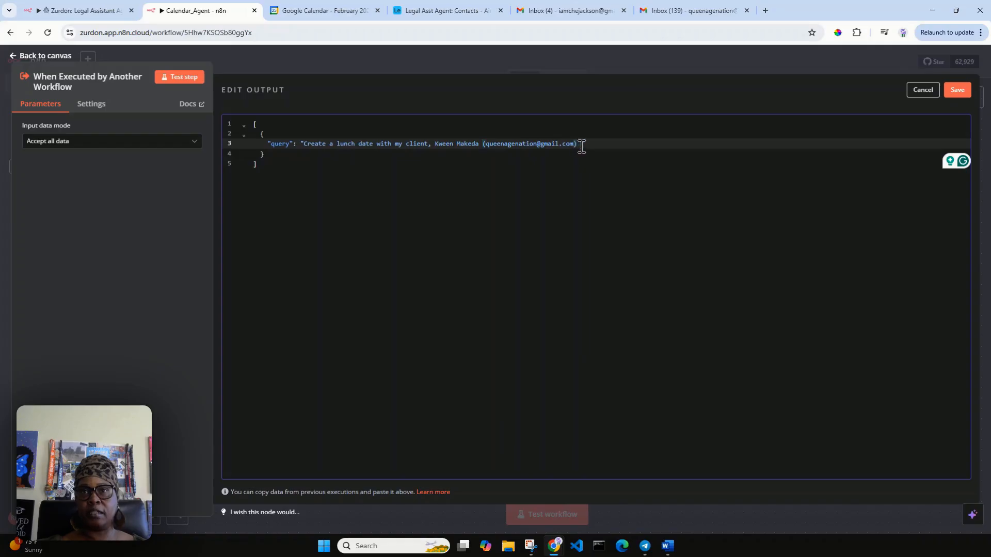
type("on")
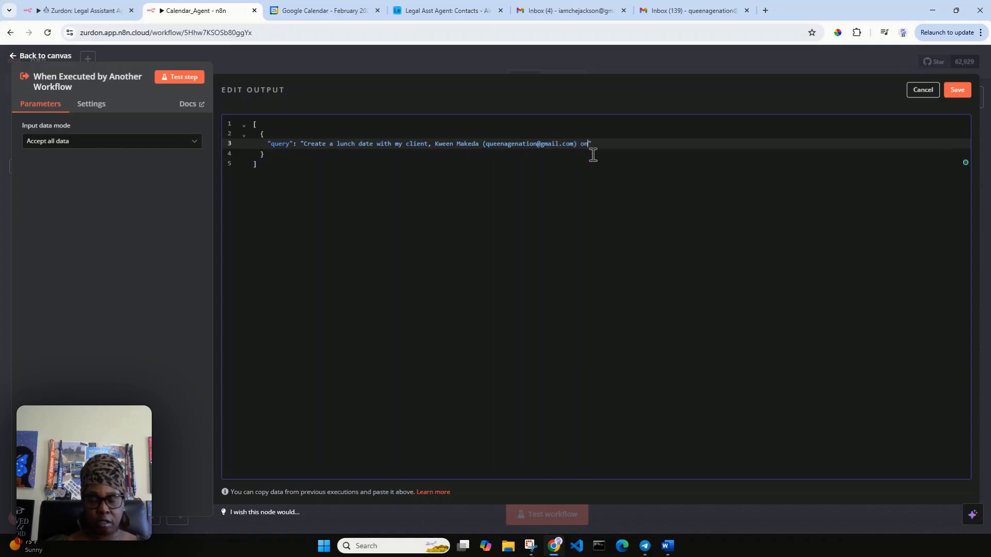
type(" Feb")
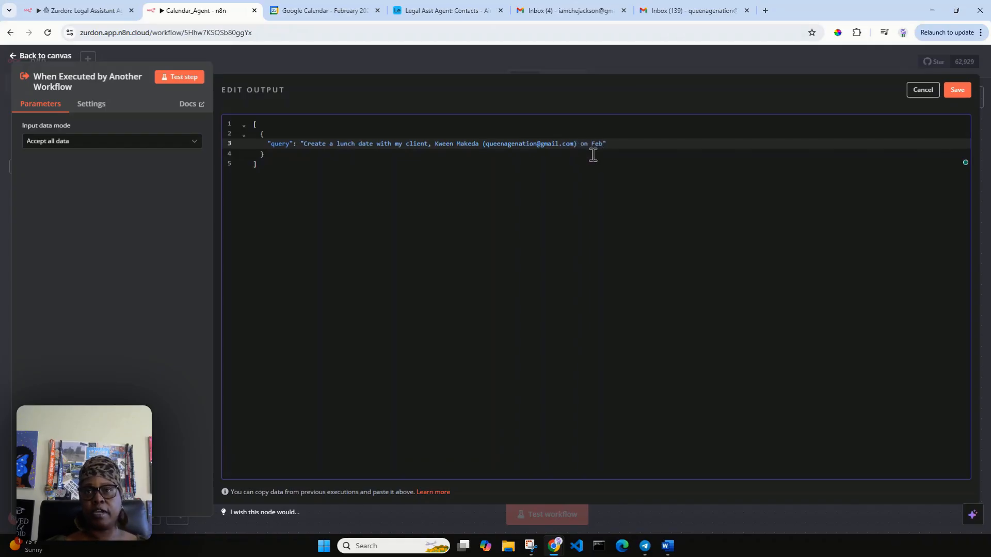
type("ruary ")
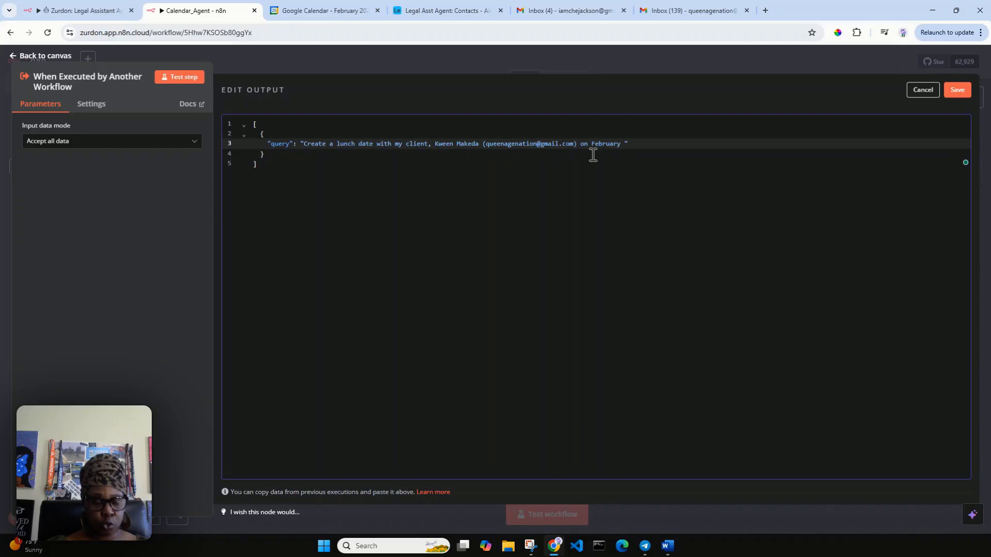
type("27th at 1")
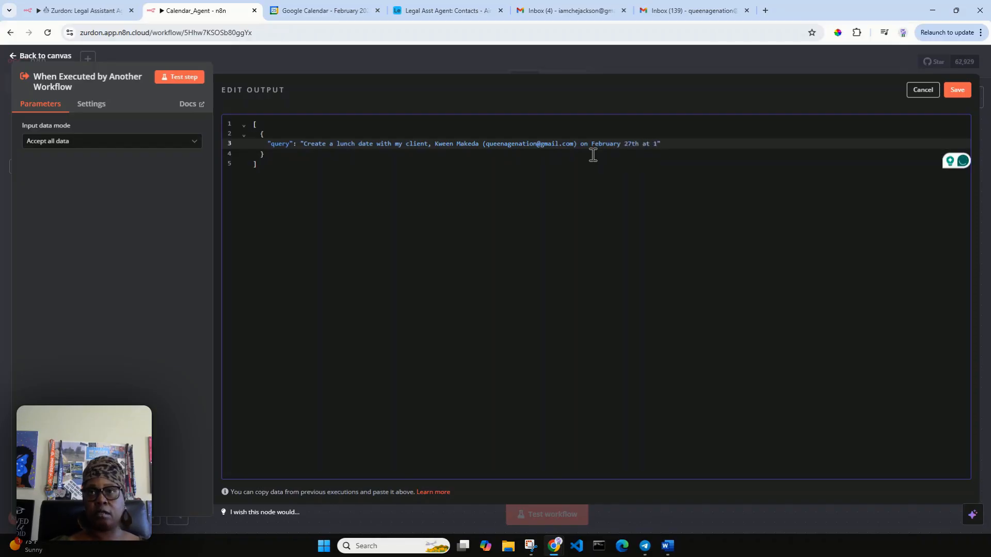
type(" PM")
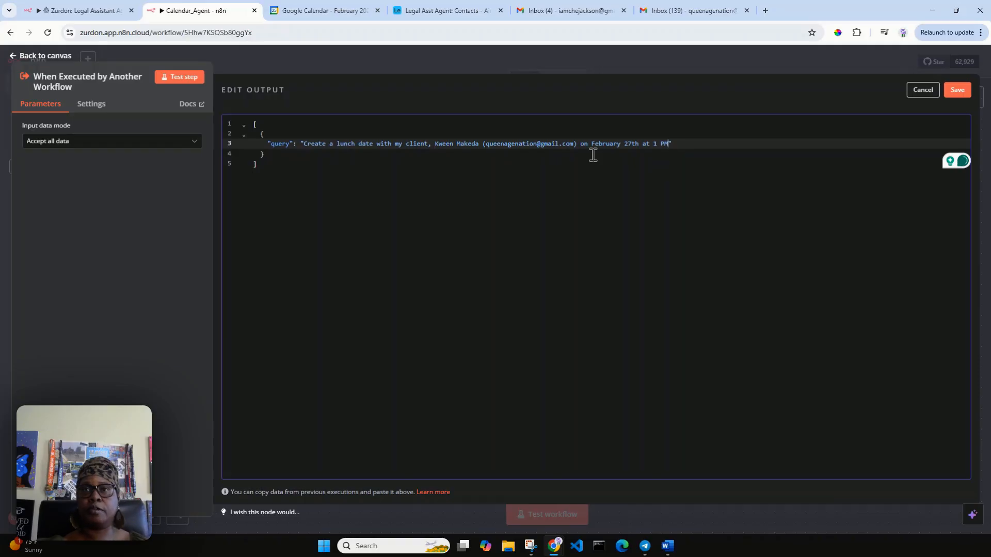
Step: Pin the lunch-date query as test data, move the trigger left, and browse the AI nodes
left_click(958, 90)
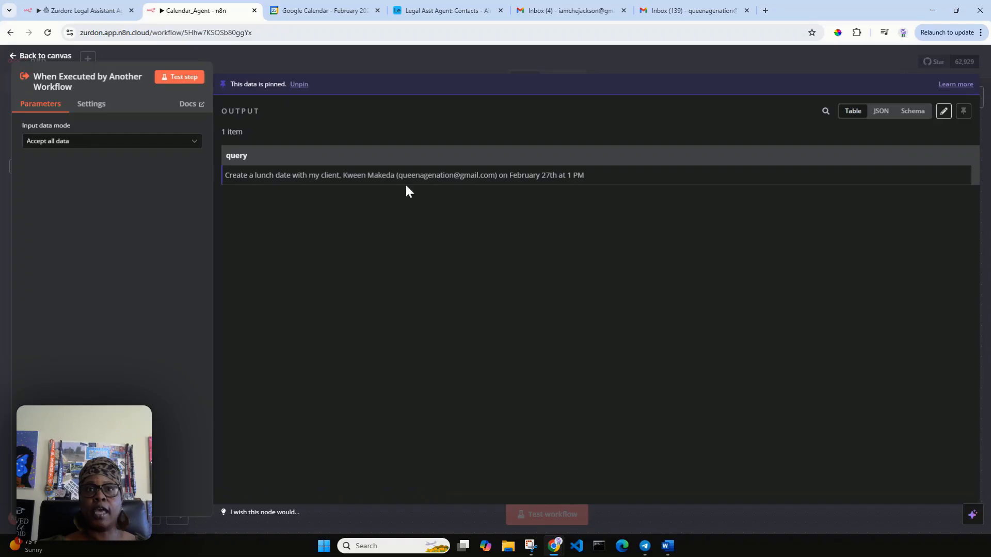
left_click(53, 57)
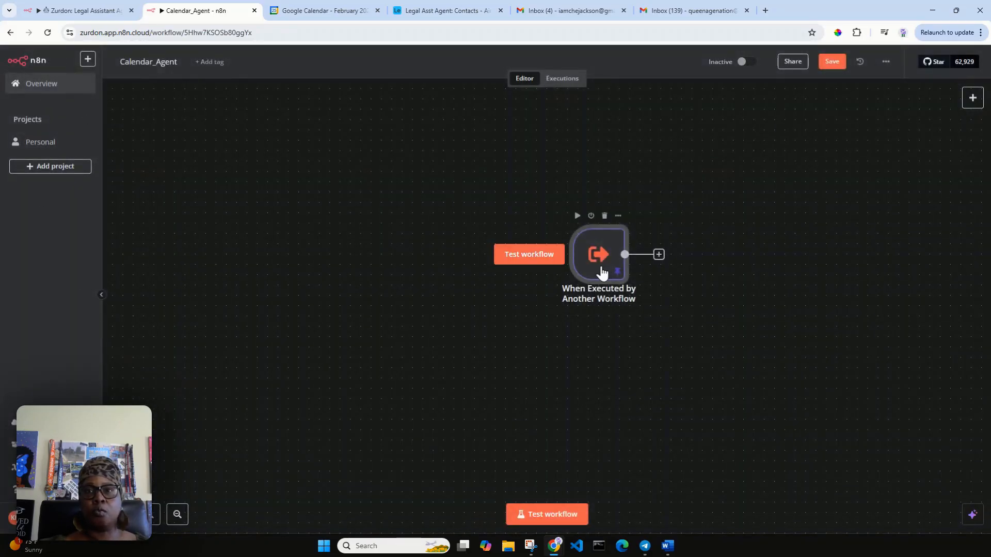
left_click_drag(600, 270, 279, 277)
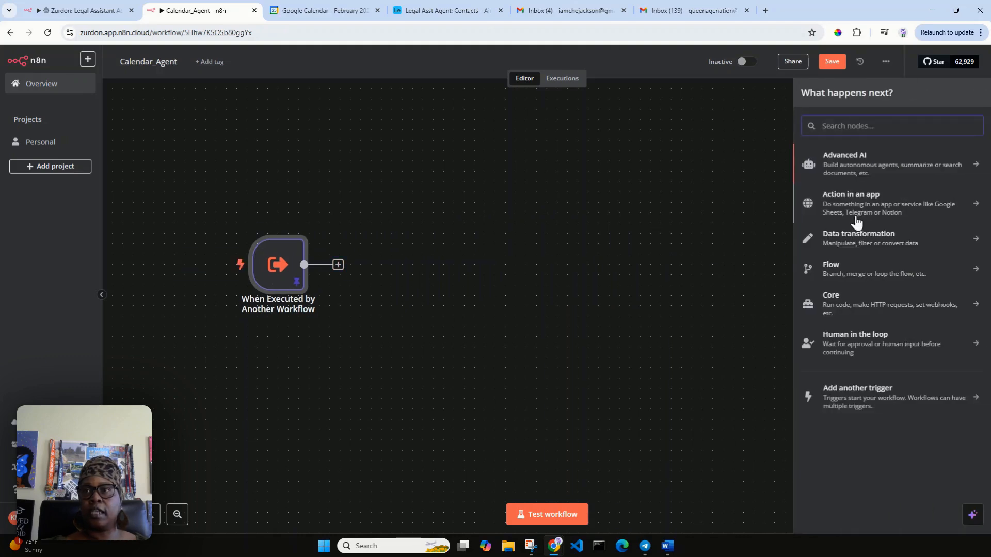
left_click(857, 173)
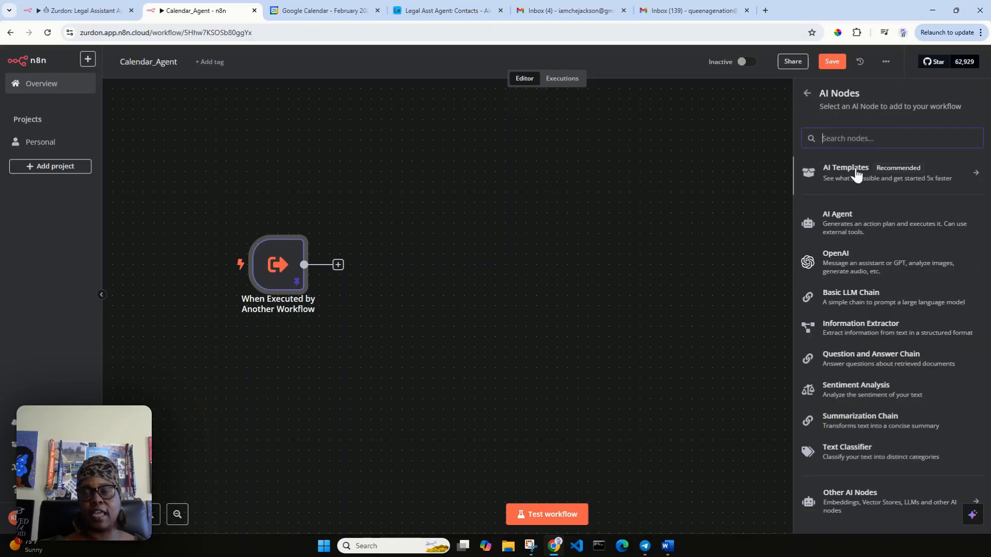
Step: Add an AI Agent whose prompt is defined below as {{ $json.query }}, plus a System Message option
left_click(852, 232)
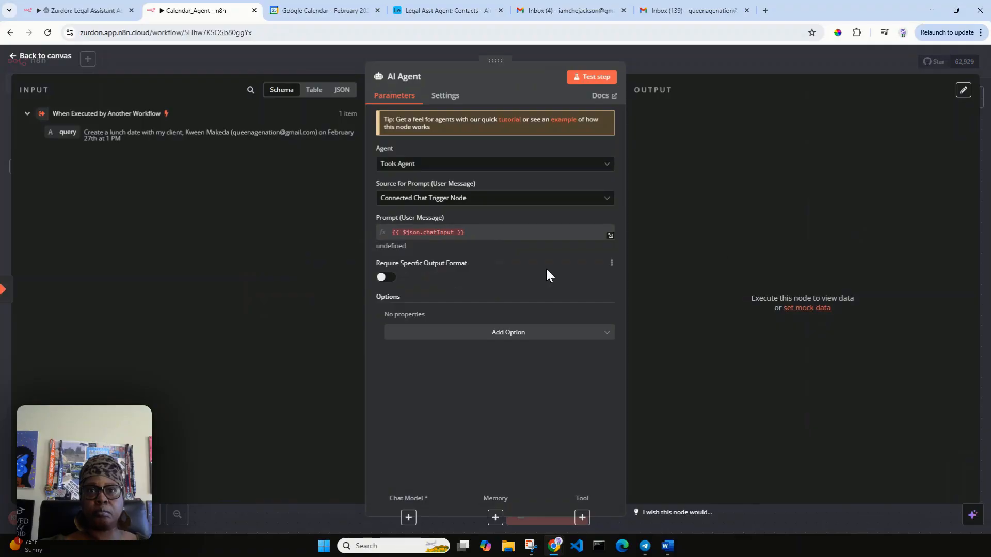
left_click(518, 202)
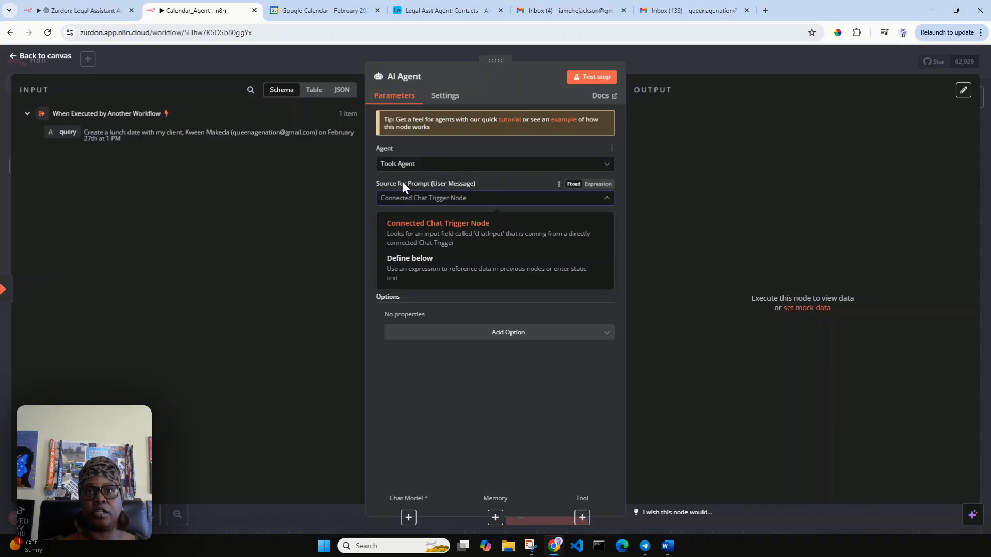
left_click(471, 232)
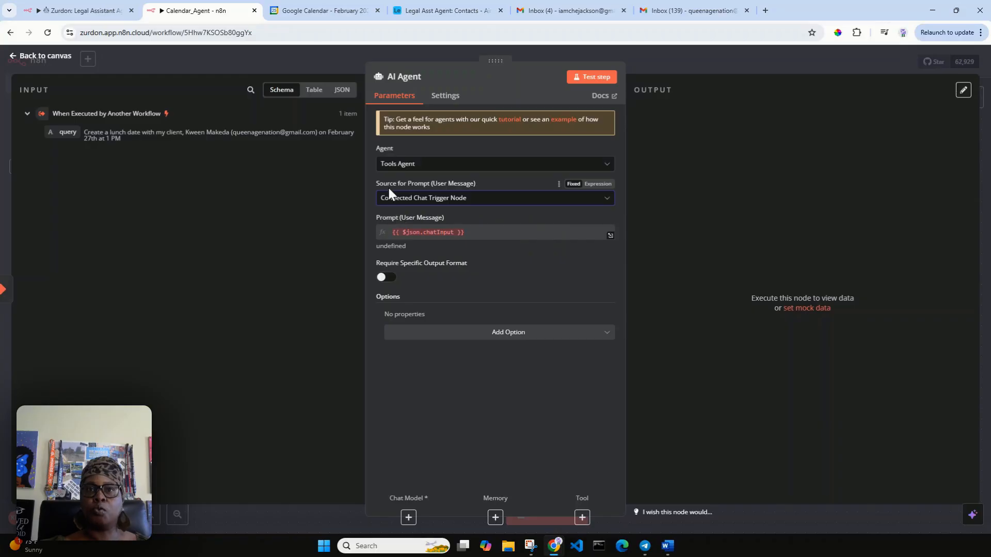
left_click(510, 204)
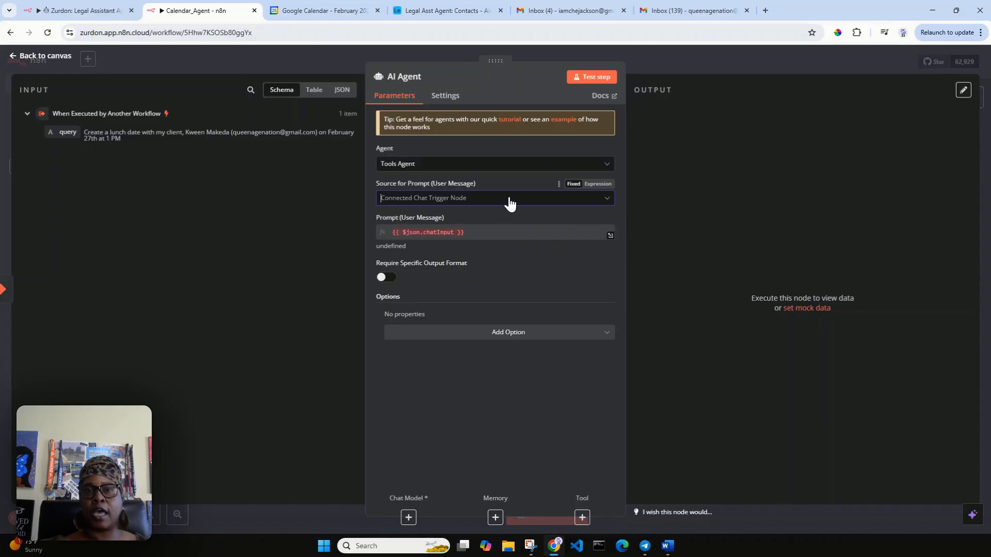
left_click(511, 272)
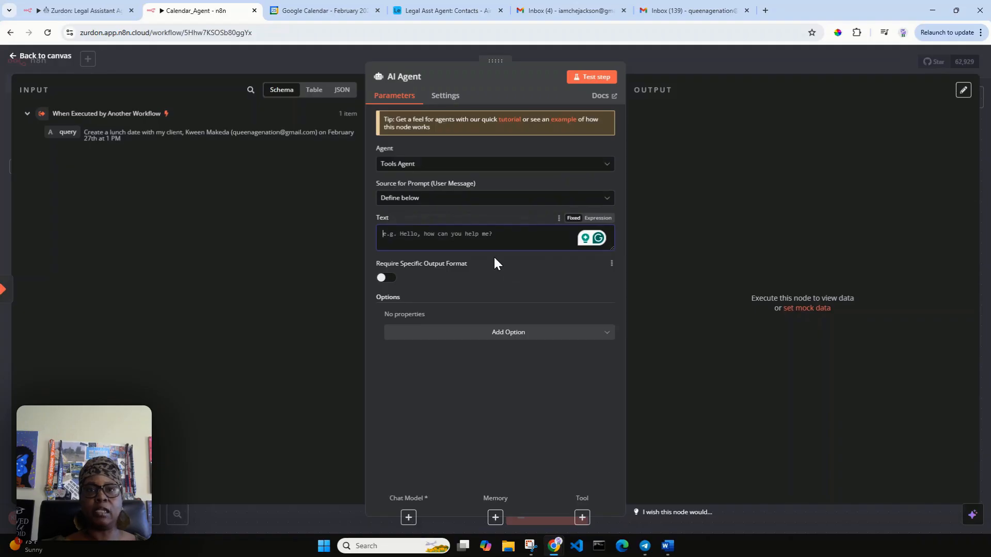
left_click_drag(63, 133, 408, 249)
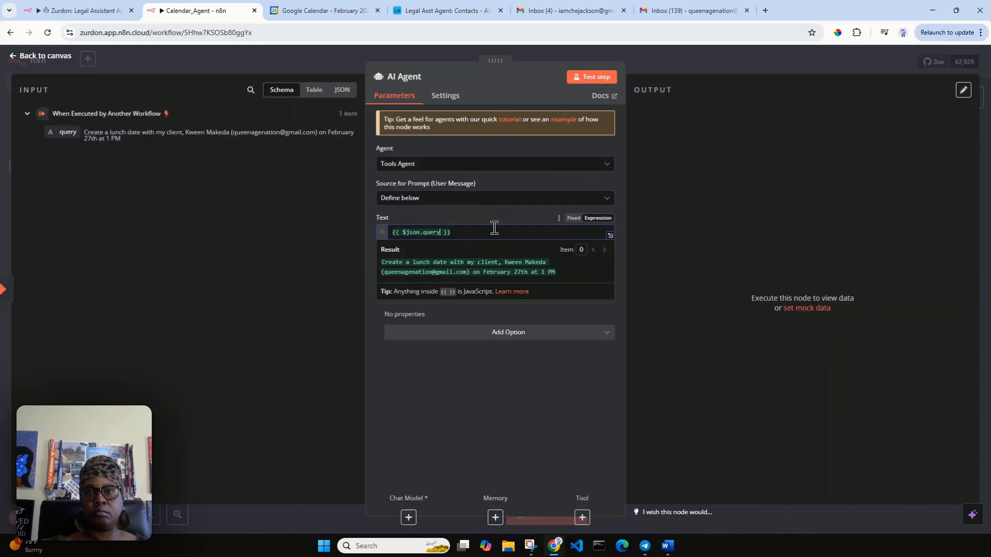
left_click(494, 210)
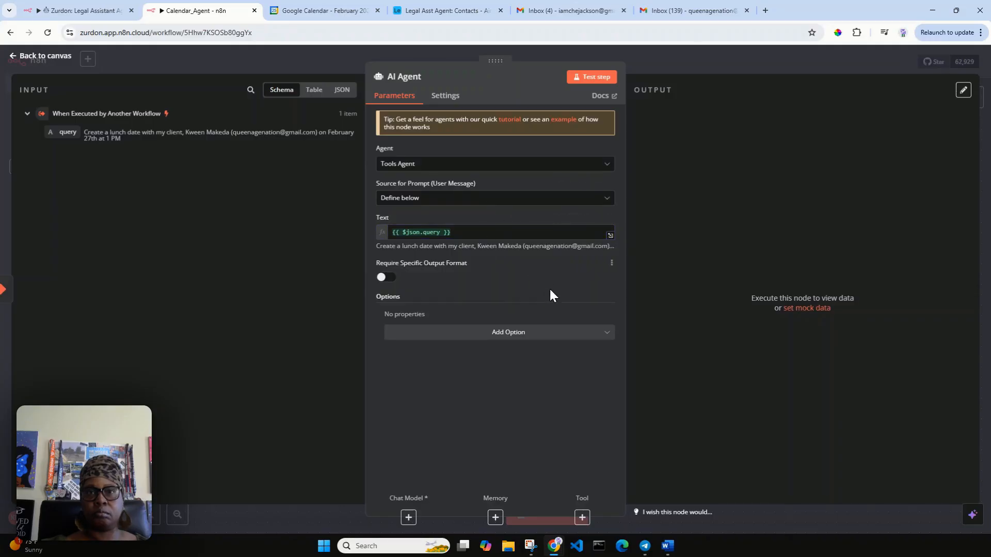
left_click(450, 342)
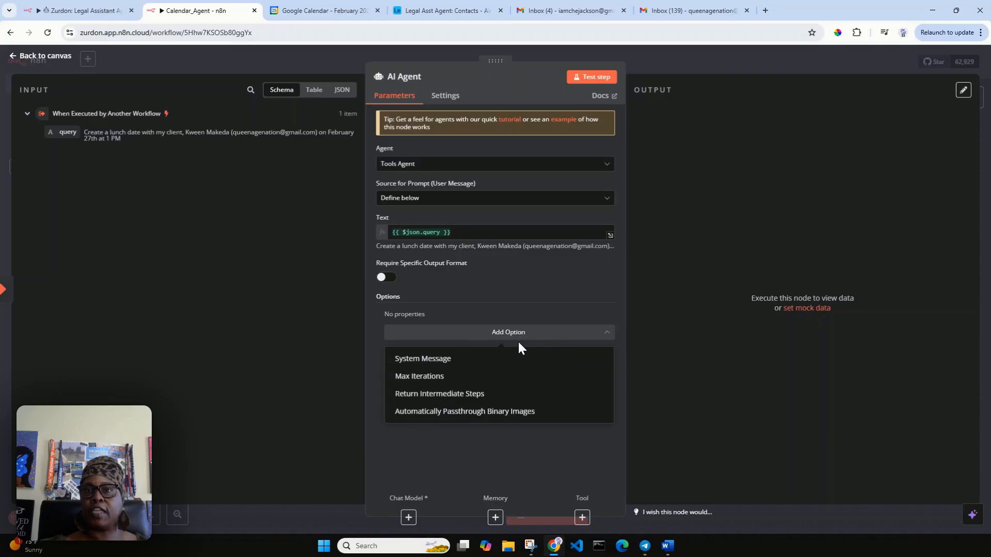
left_click(438, 363)
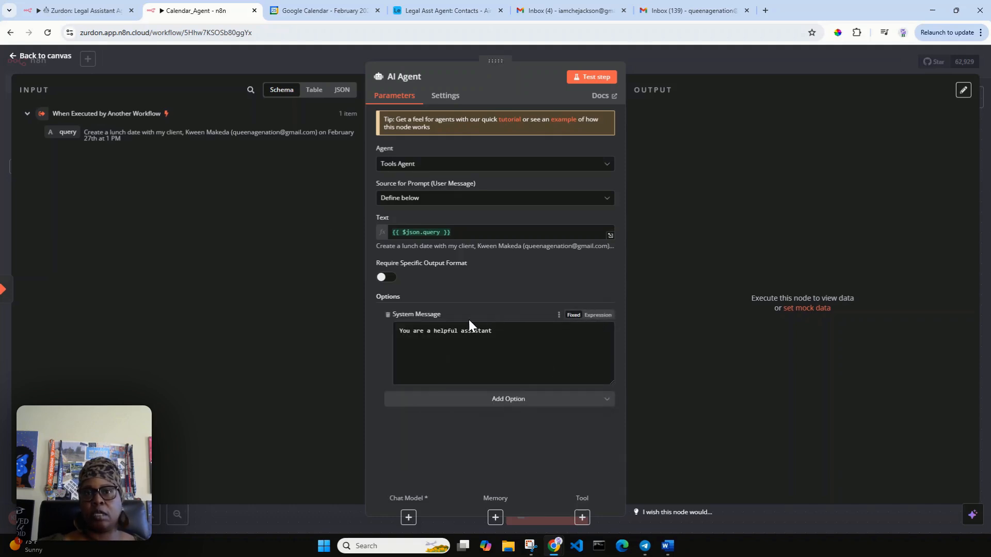
Step: Make the system message the expression 'The current date and time is {{ $now.toString() }}'
left_click(594, 320)
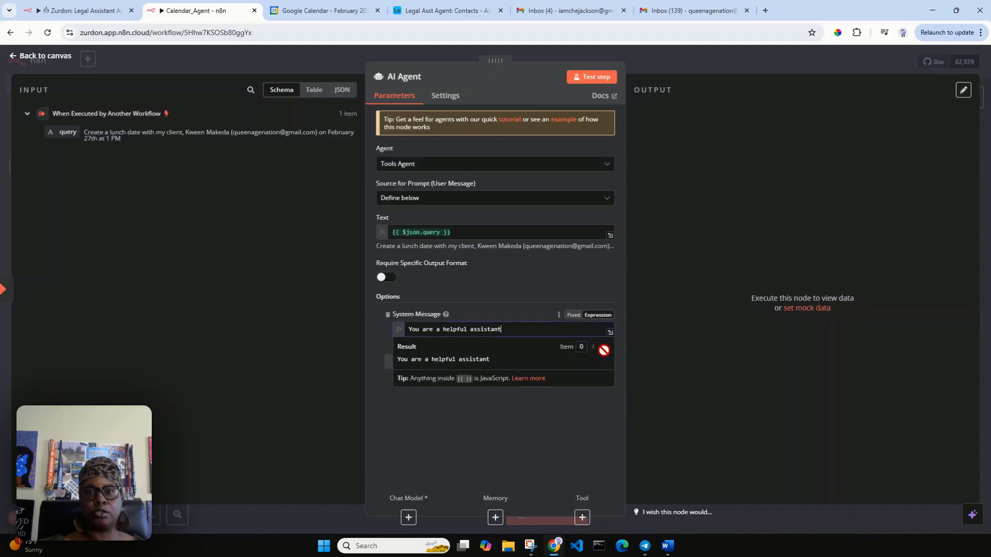
left_click(611, 333)
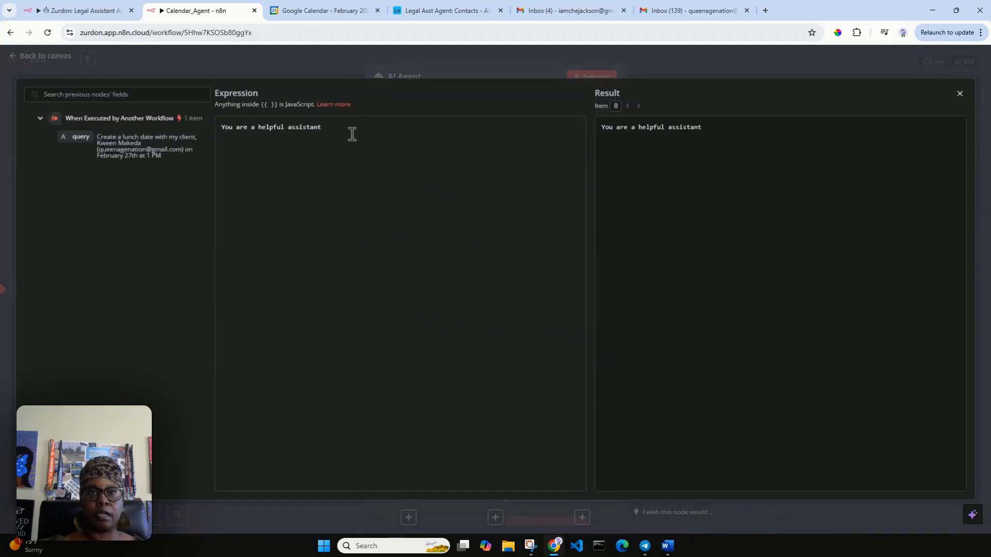
left_click_drag(322, 127, 222, 132)
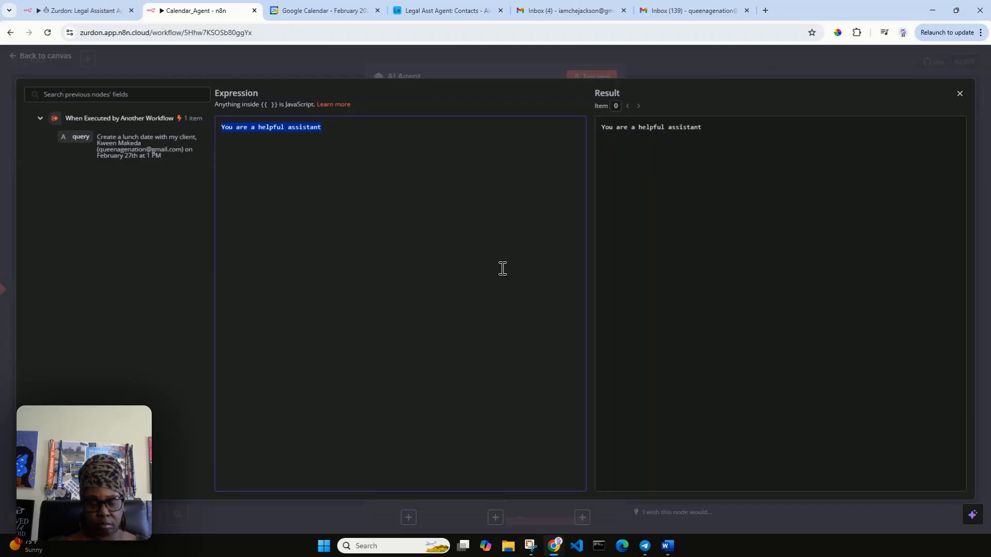
type("Toda")
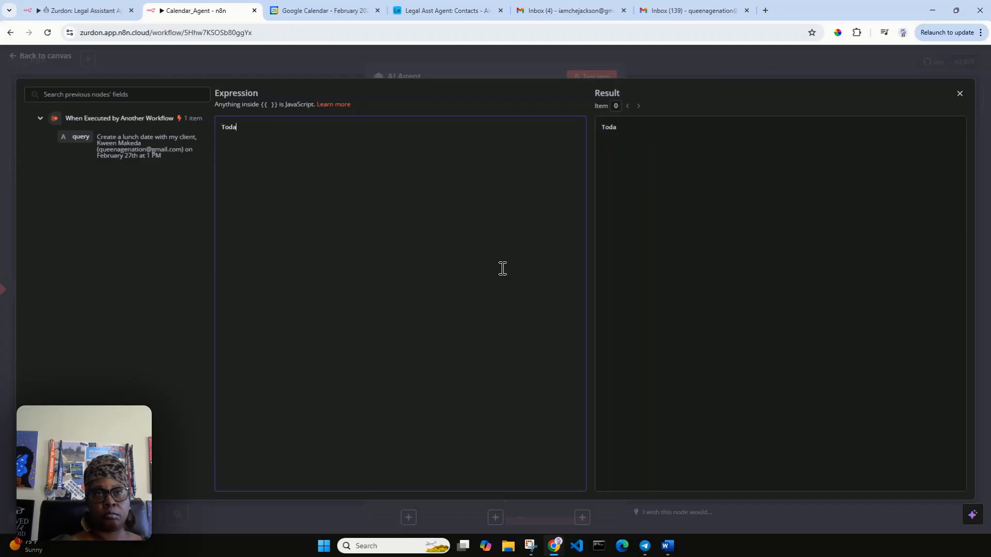
key("BackSpace")
key("BackSpace")
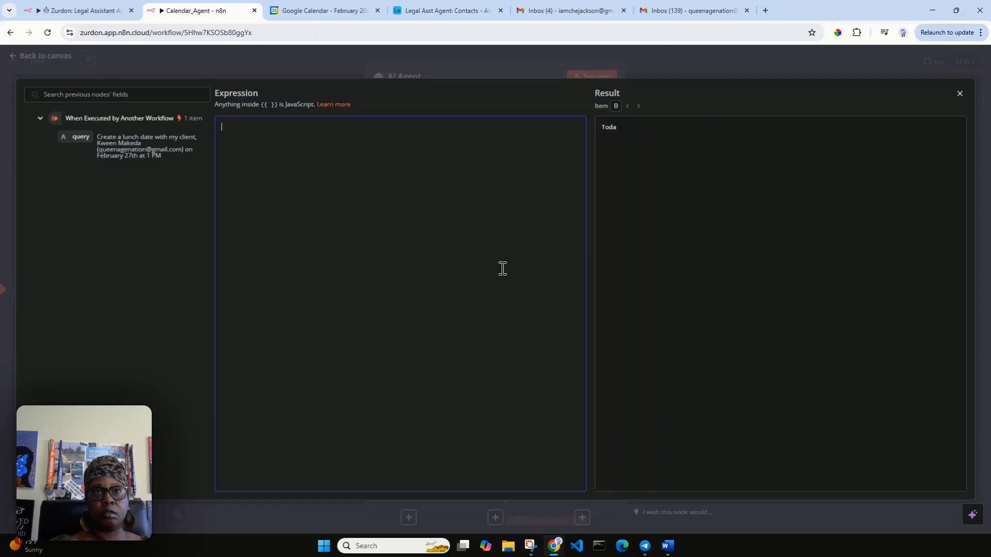
type("The curre")
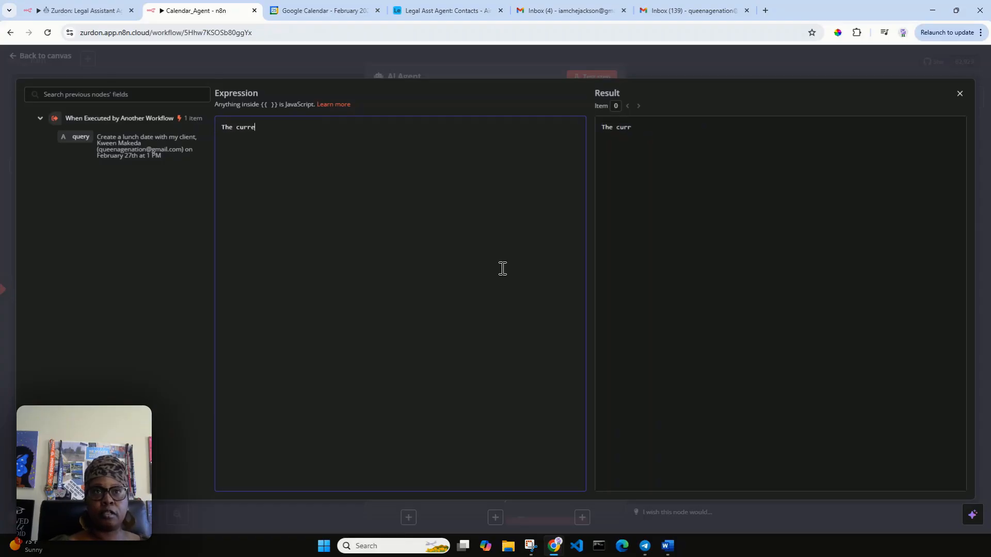
type("nt date a")
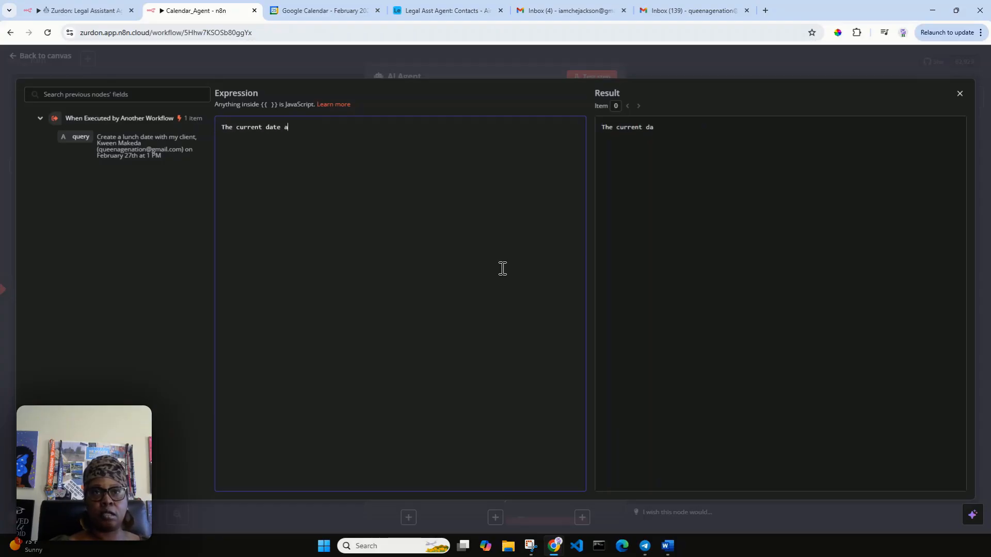
type("nd time is {{ $")
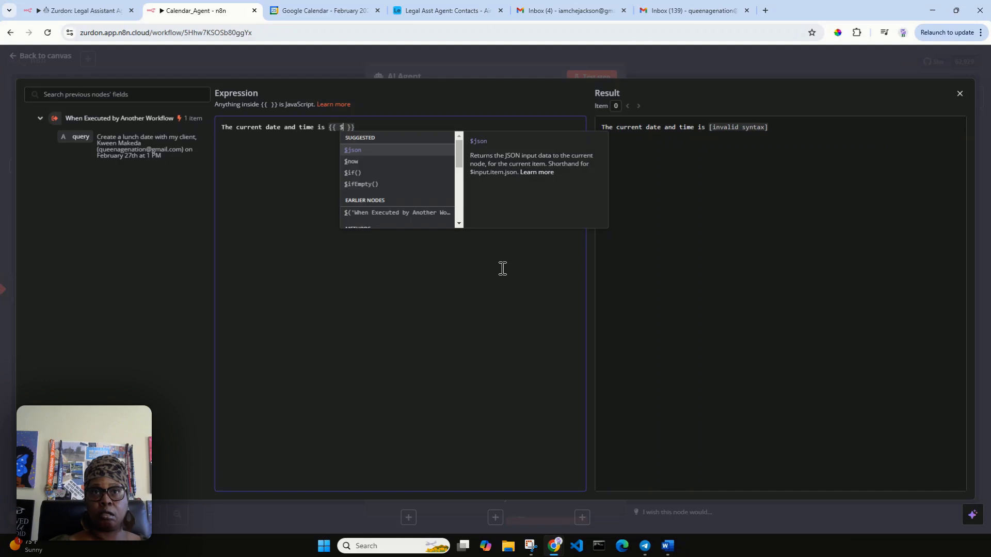
left_click(350, 164)
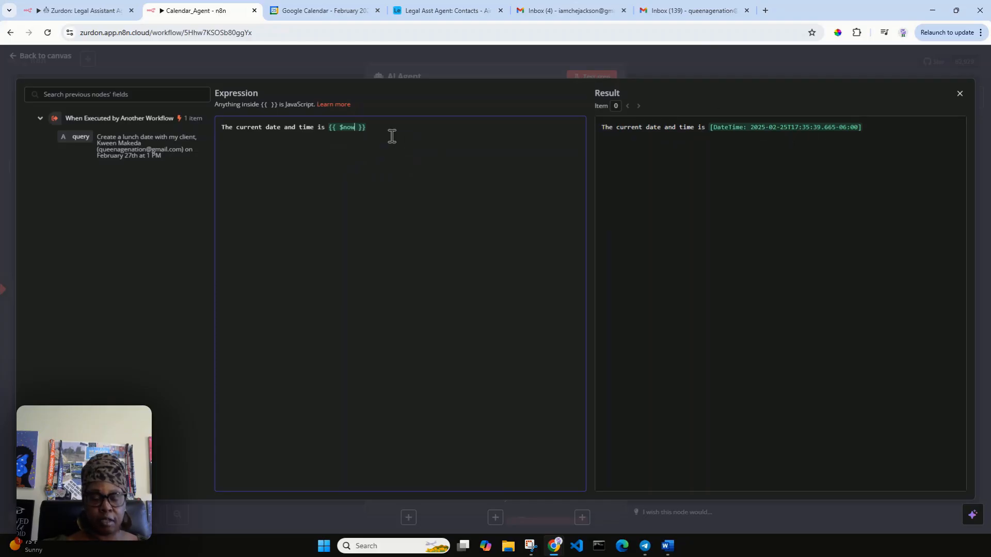
type(".")
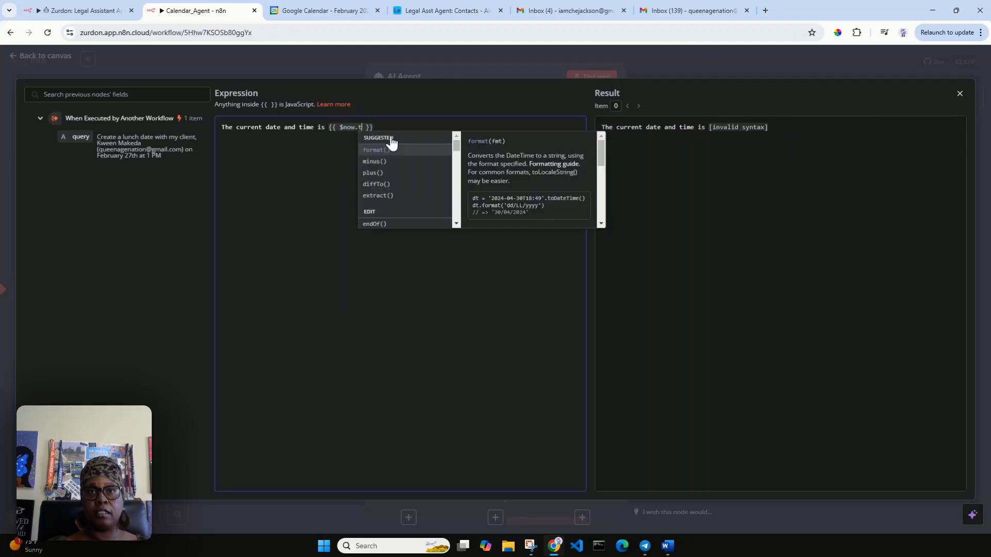
type("t")
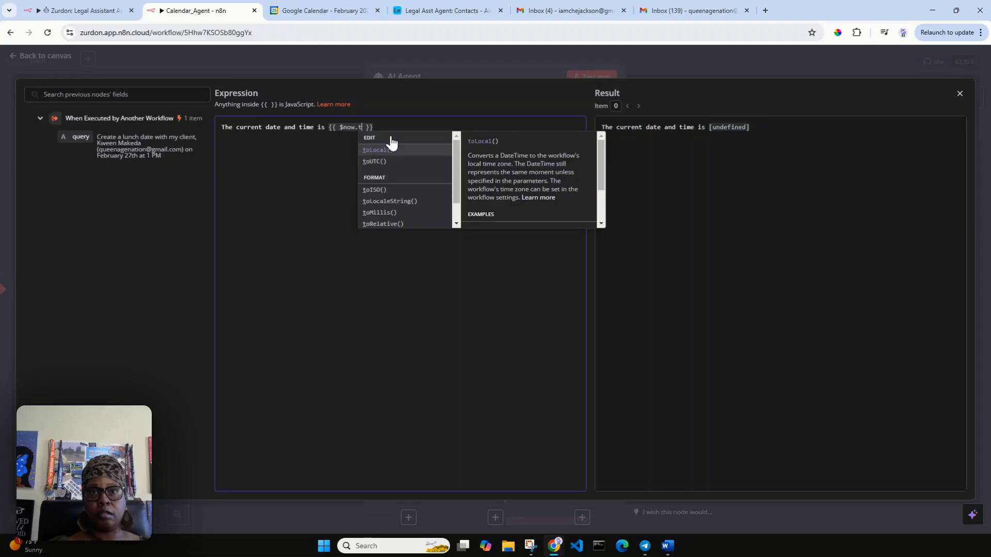
type("os")
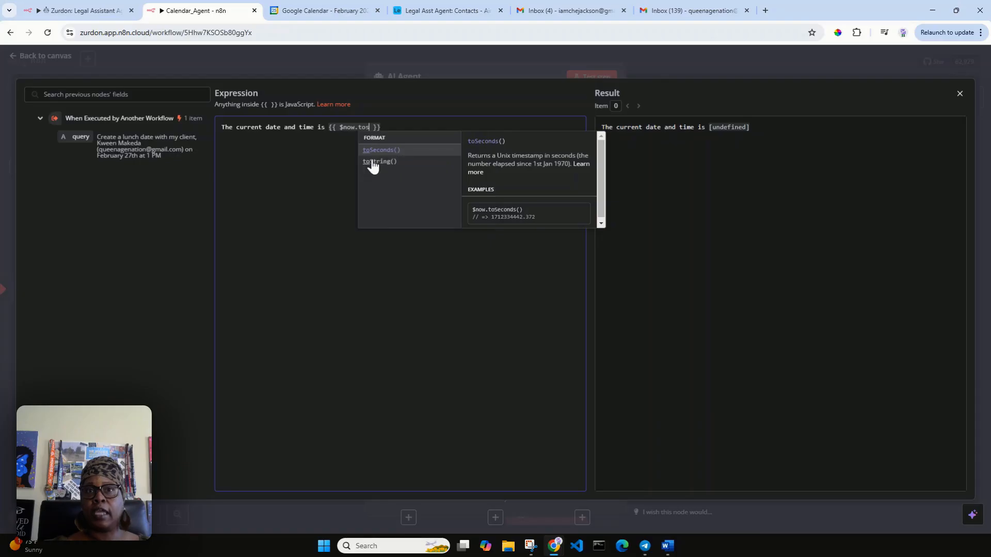
left_click(376, 162)
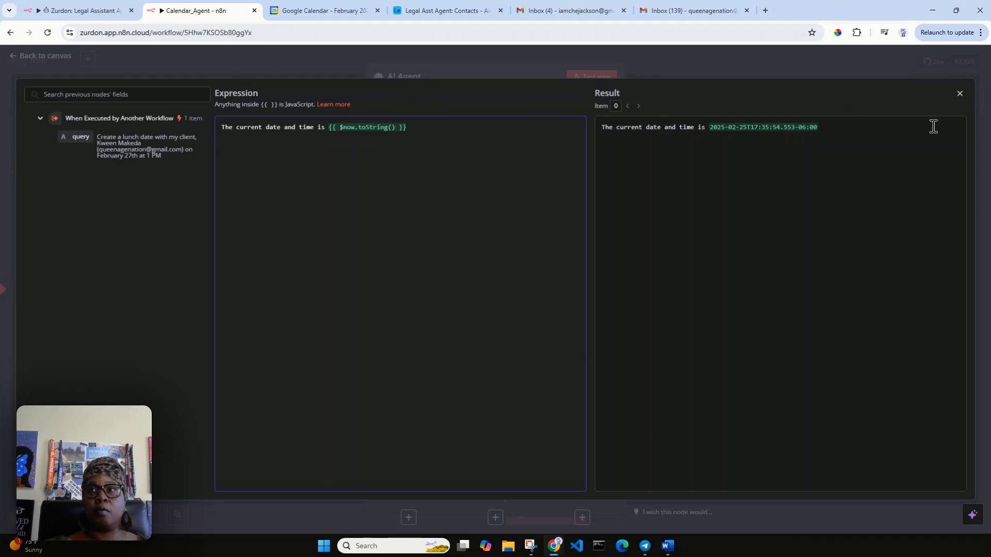
left_click(961, 95)
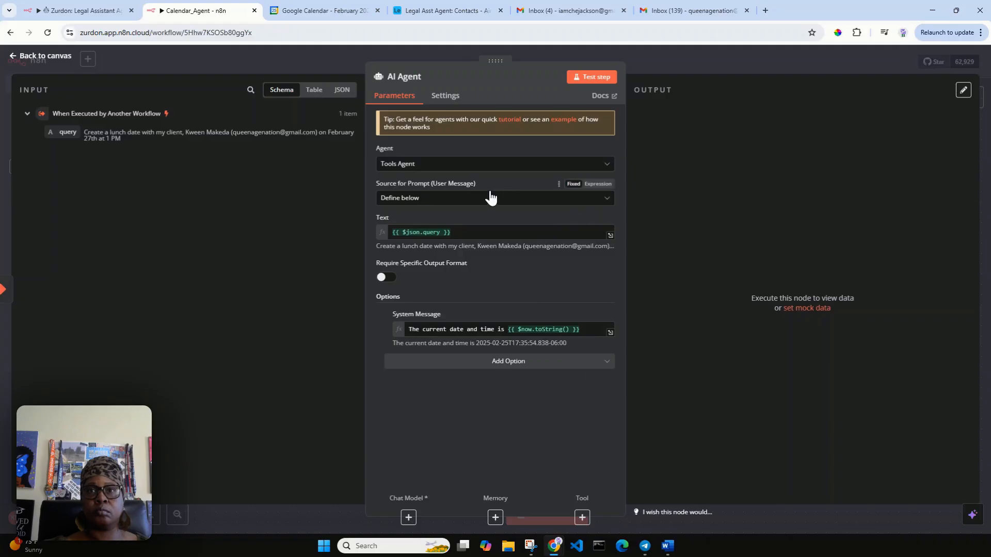
Step: Attach an OpenAI Chat Model using the OpenAi account credential and gpt-4o-mini
left_click(54, 59)
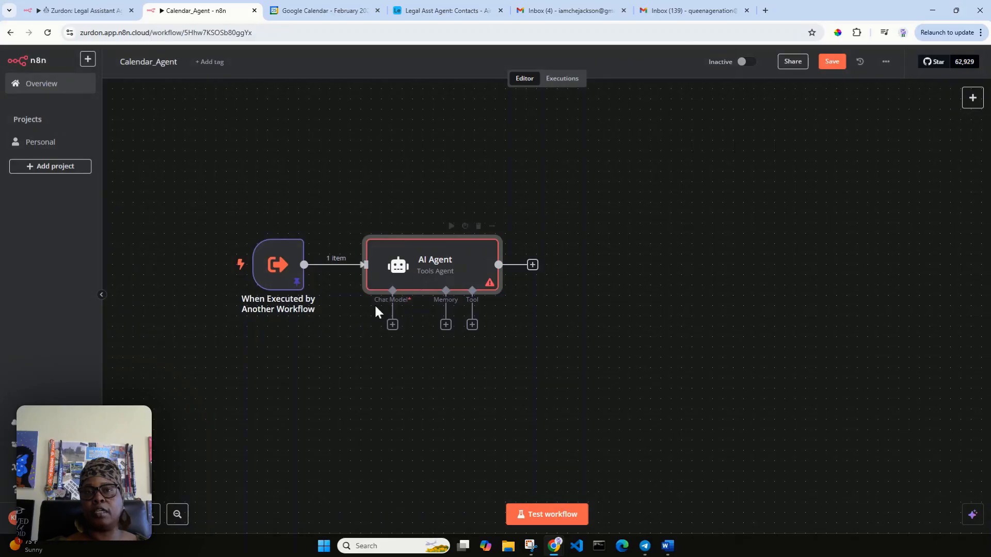
left_click(393, 329)
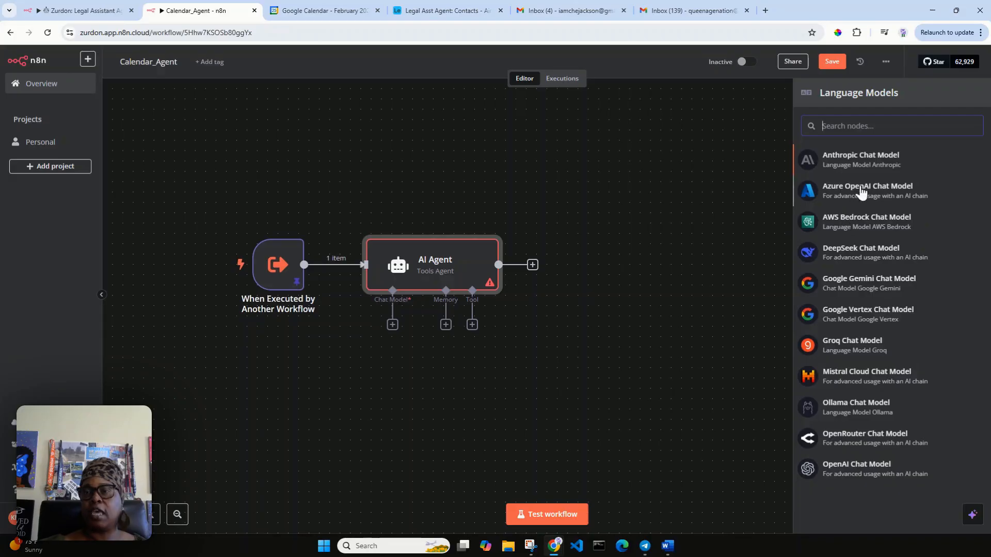
left_click(872, 472)
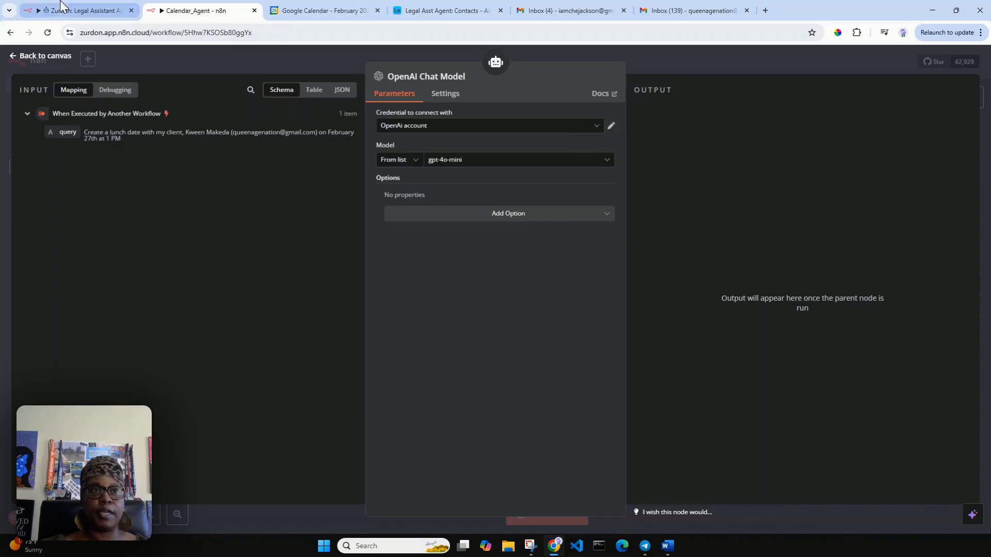
Step: Move the OpenAI Chat Model node lower left and search the agent's tools for 'google cale'
left_click(45, 57)
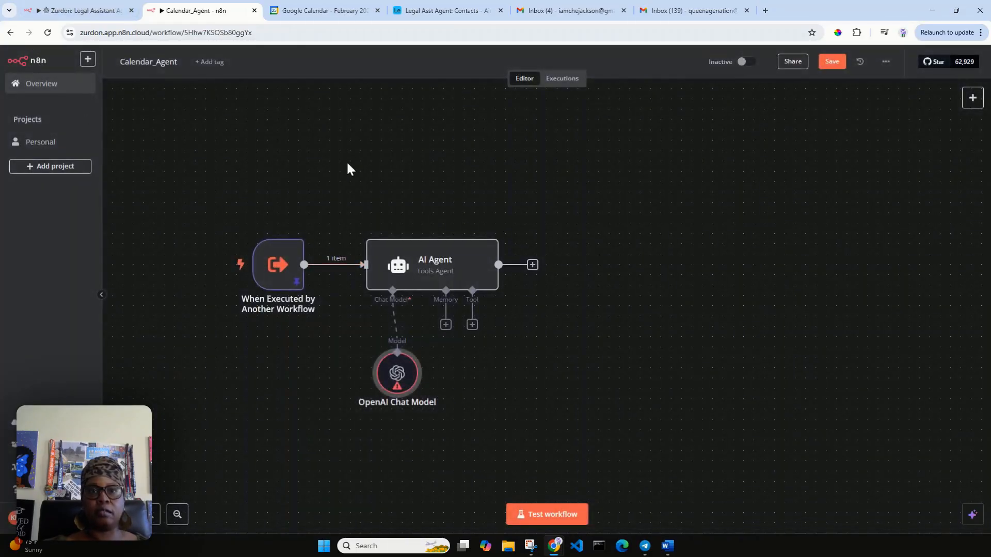
mouse_move(237, 234)
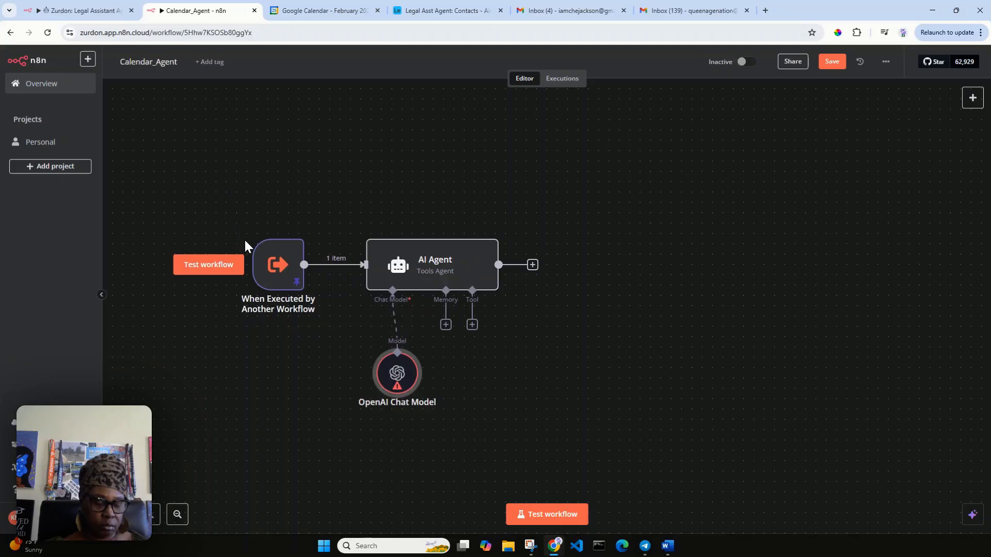
left_click_drag(231, 240, 212, 206)
left_click_drag(381, 355, 318, 344)
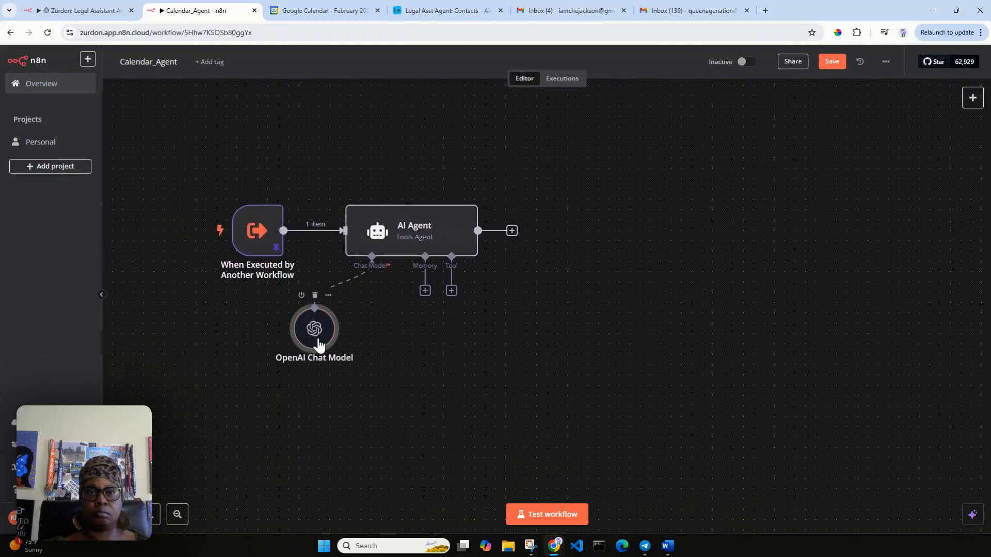
left_click(452, 292)
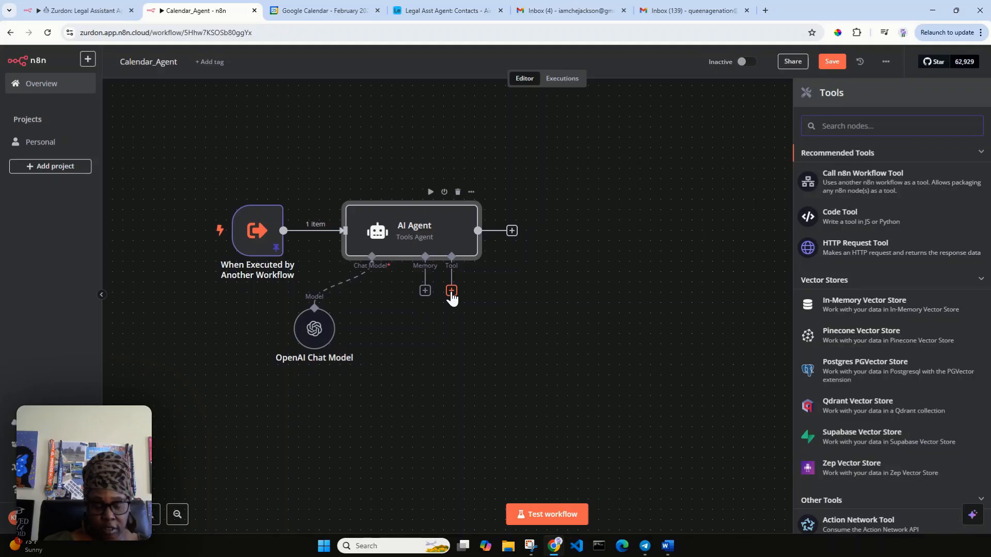
type("goog")
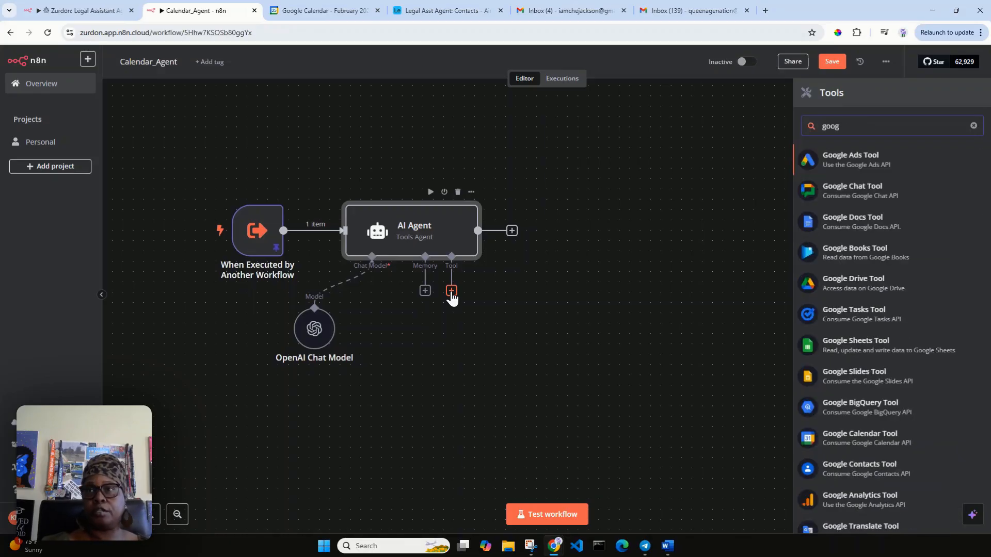
type("le cale")
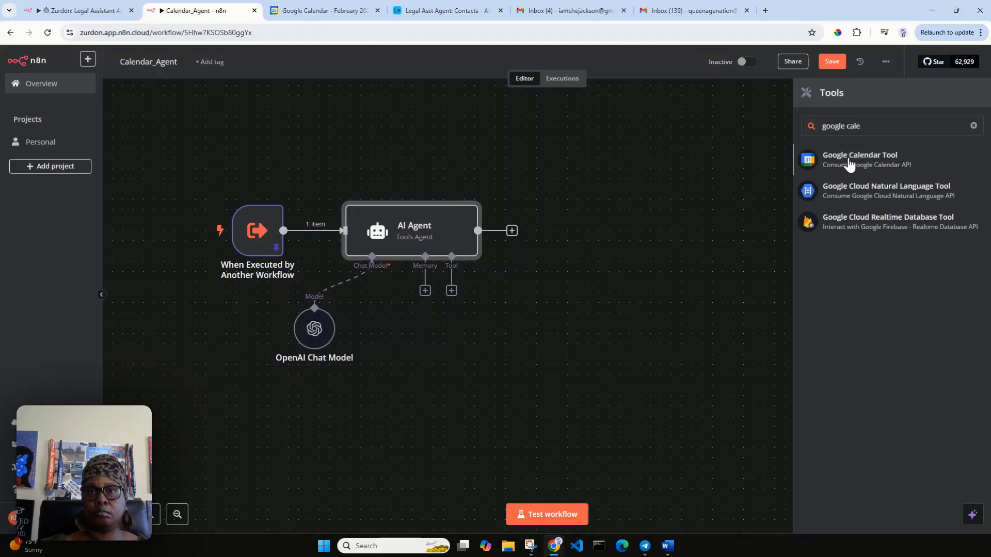
Step: Attach a Google Calendar Tool with a manually set description of {{ $json.query }}
left_click(832, 158)
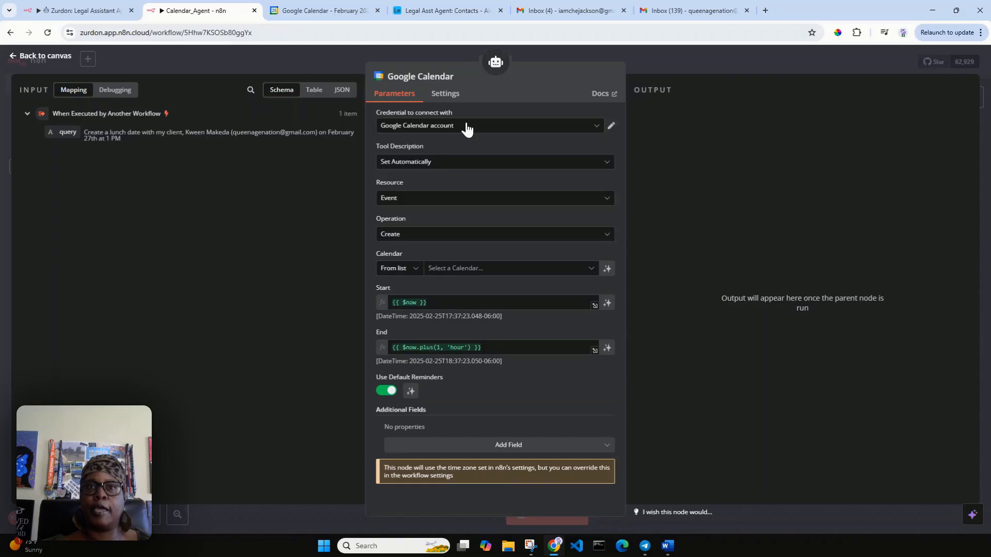
left_click(438, 163)
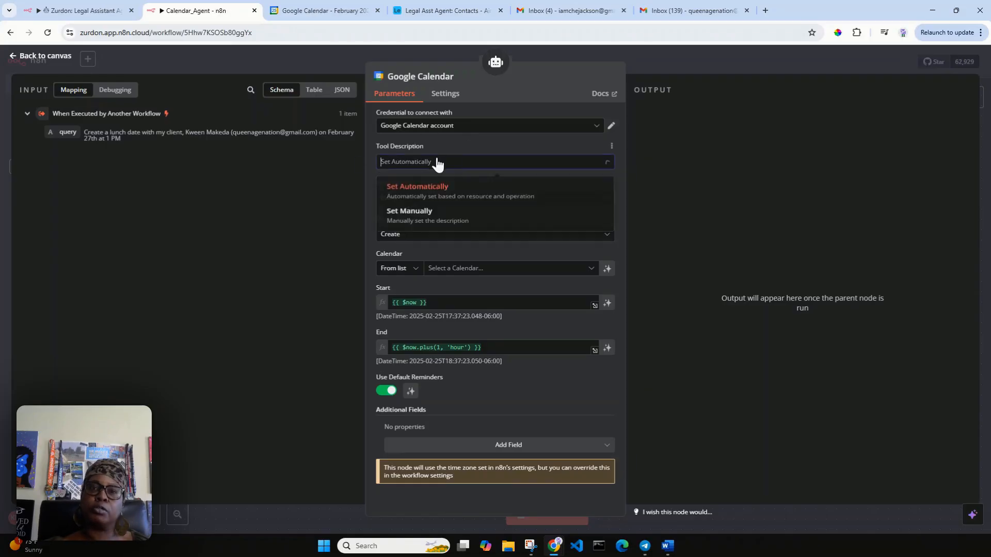
left_click(461, 221)
left_click_drag(480, 199, 383, 198)
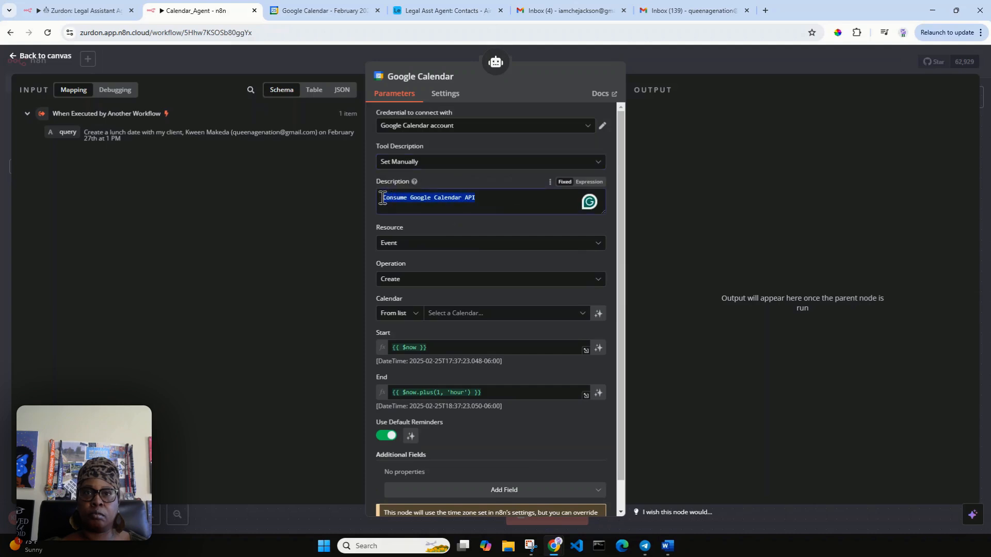
key("BackSpace")
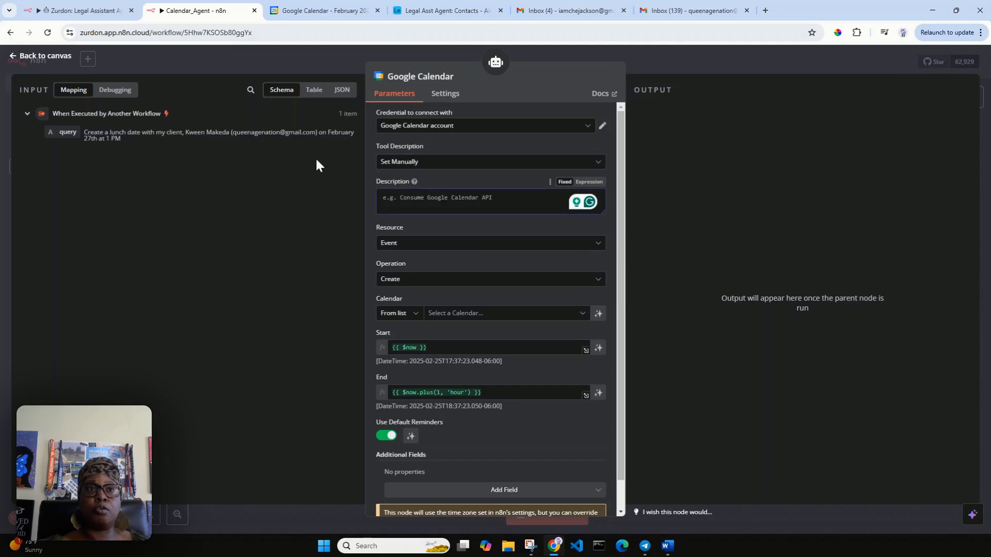
left_click_drag(61, 132, 400, 210)
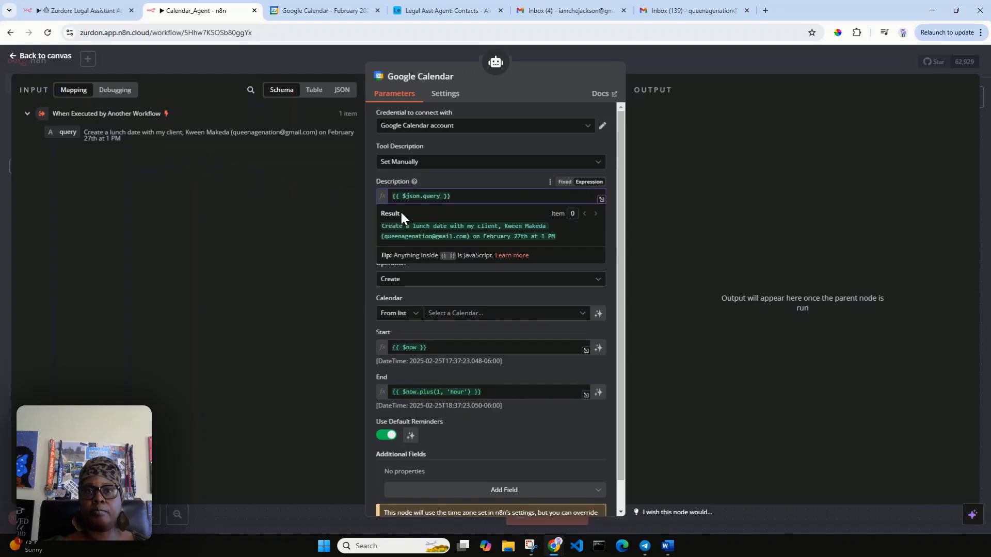
left_click(492, 179)
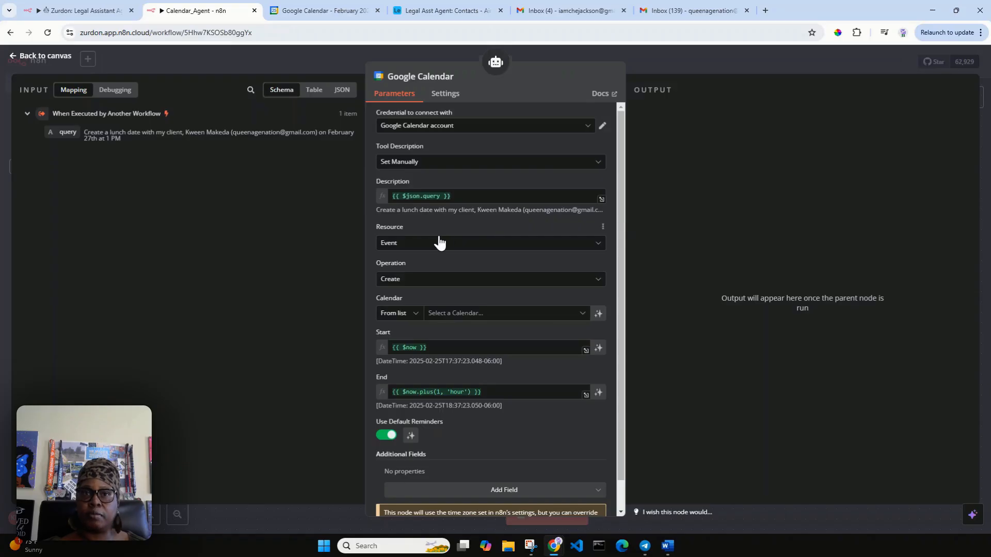
Step: Keep Event as the tool's resource and choose the account's own calendar
left_click(418, 244)
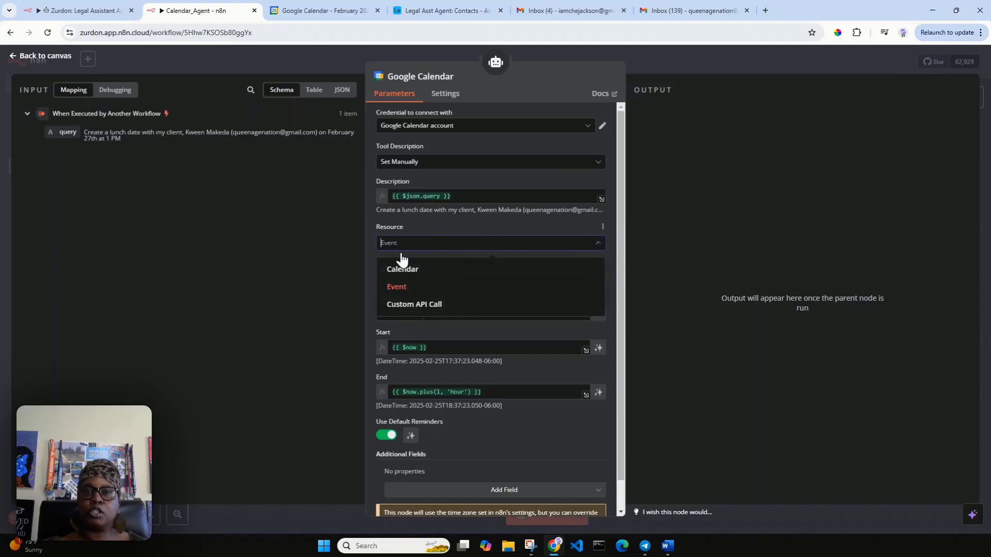
left_click(420, 288)
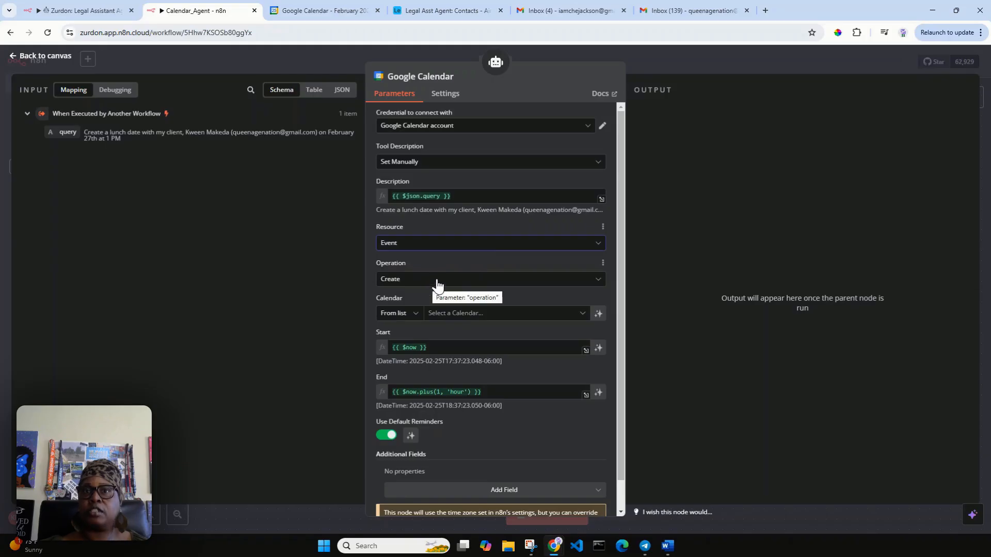
left_click(468, 319)
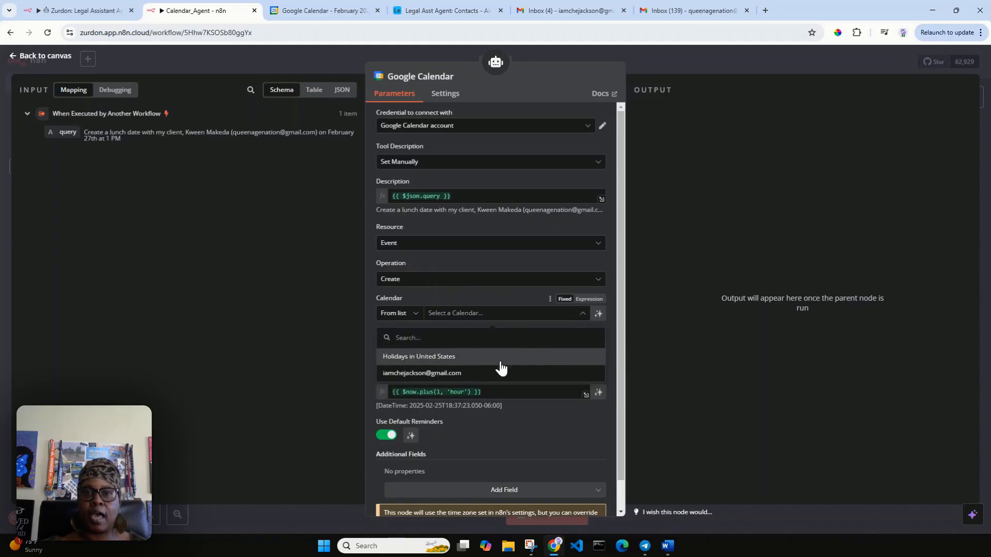
left_click(449, 373)
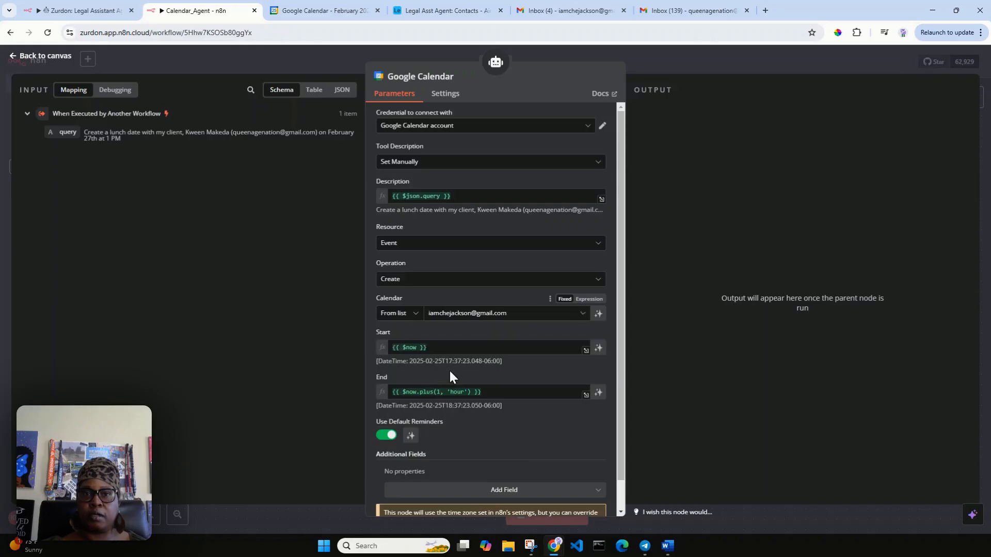
Step: Let the model define the Google Calendar event's Start and End times
scroll(474, 332, "down", 1)
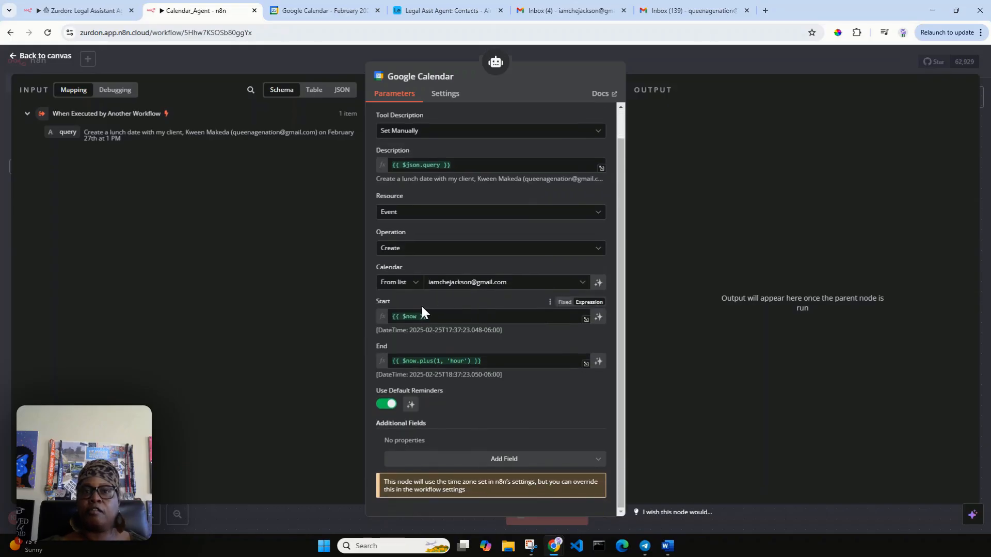
left_click(599, 317)
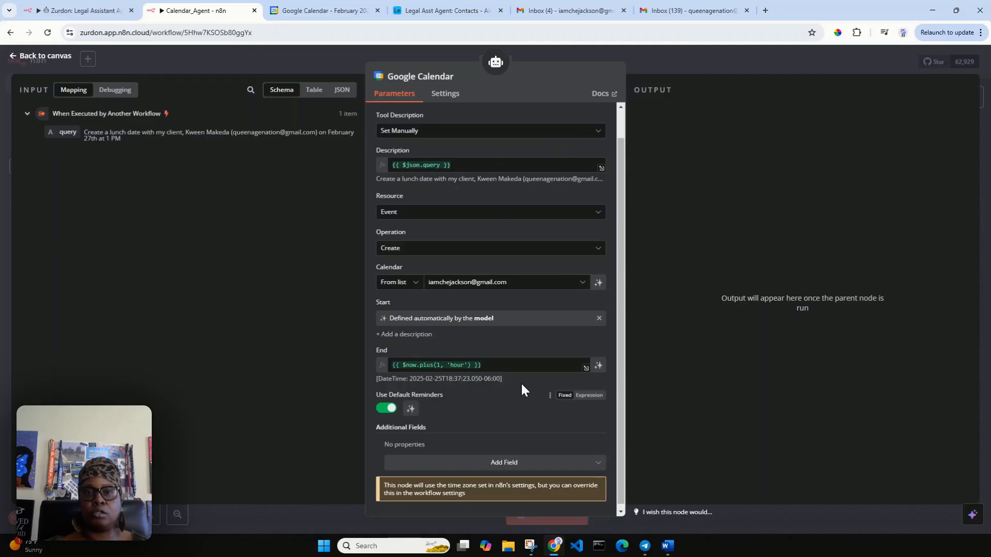
left_click(599, 366)
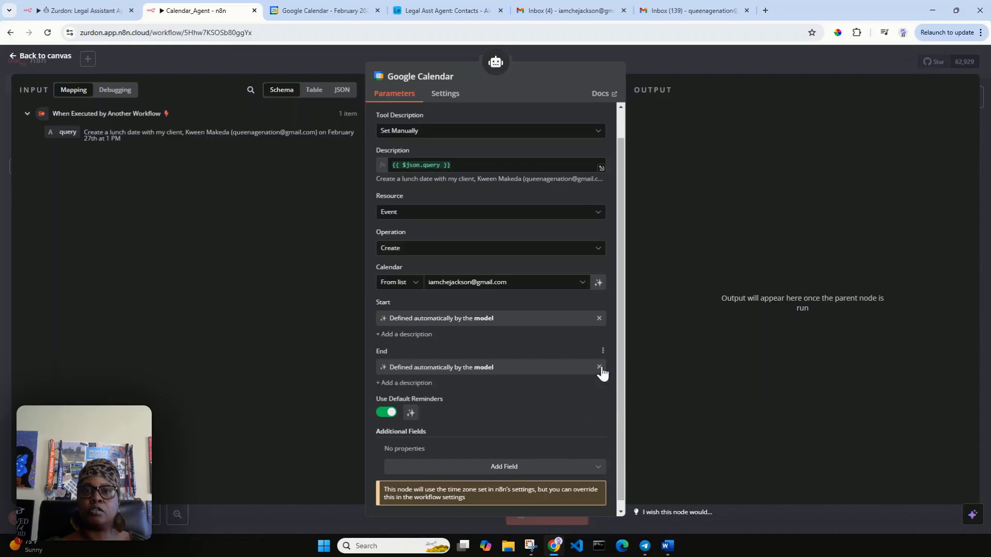
scroll(547, 332, "down", 1)
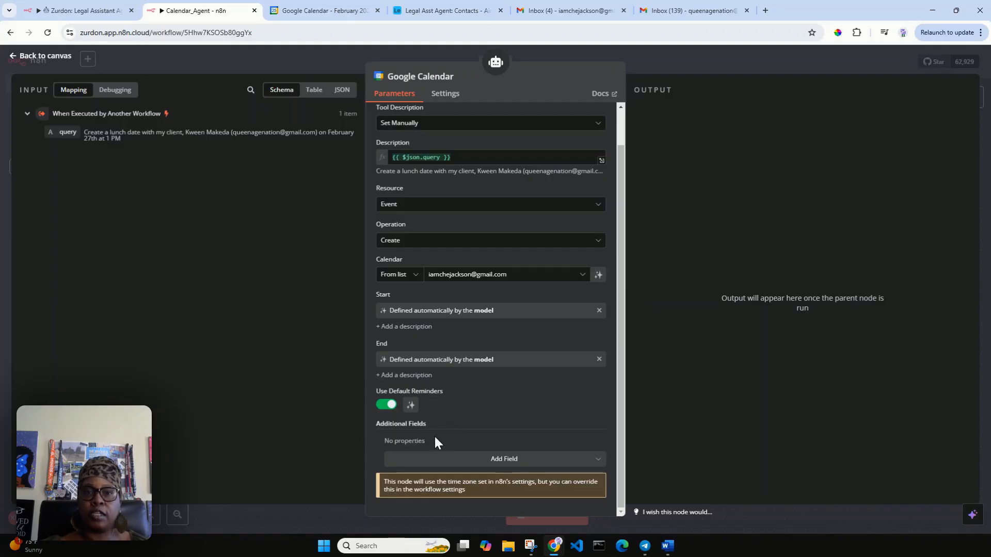
left_click(514, 461)
scroll(564, 414, "down", 1)
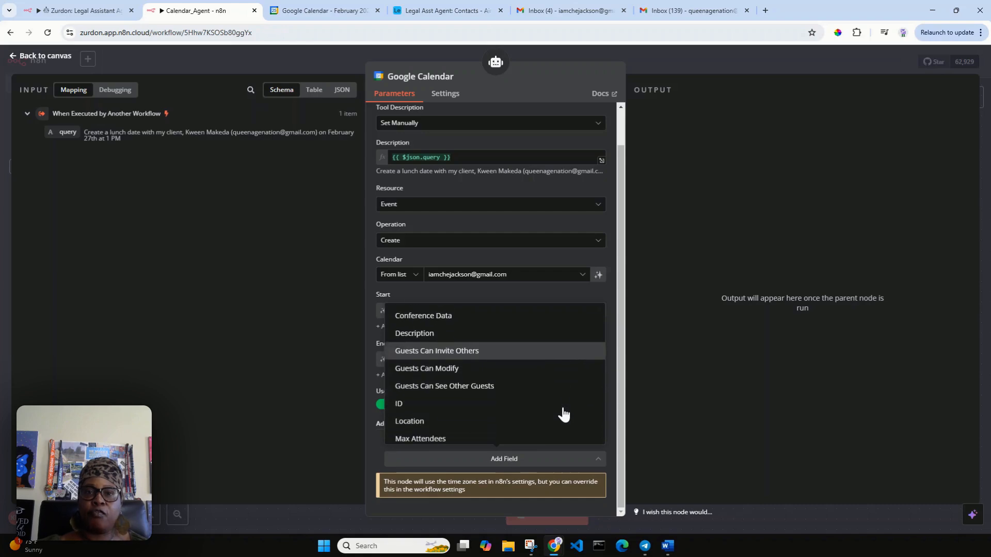
scroll(564, 415, "down", 2)
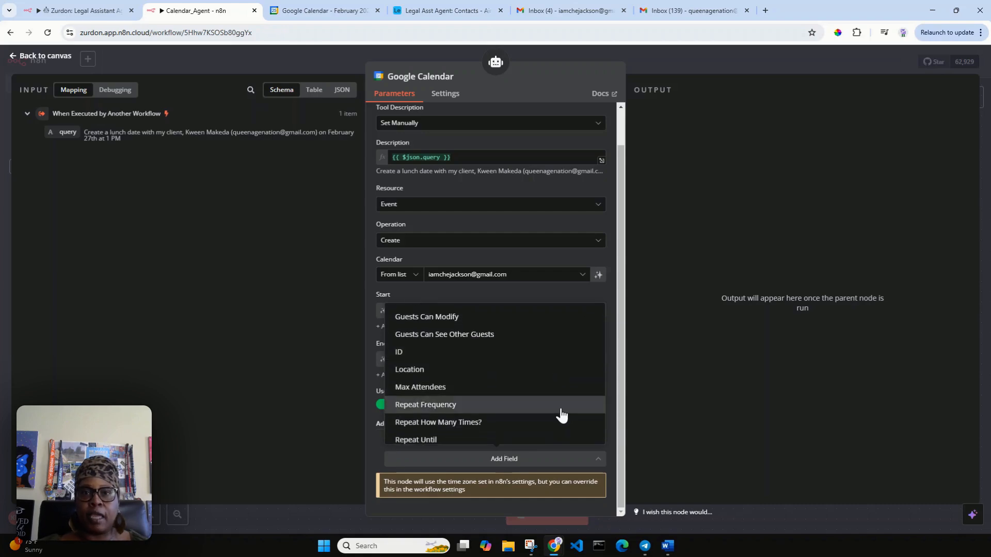
scroll(562, 415, "up", 4)
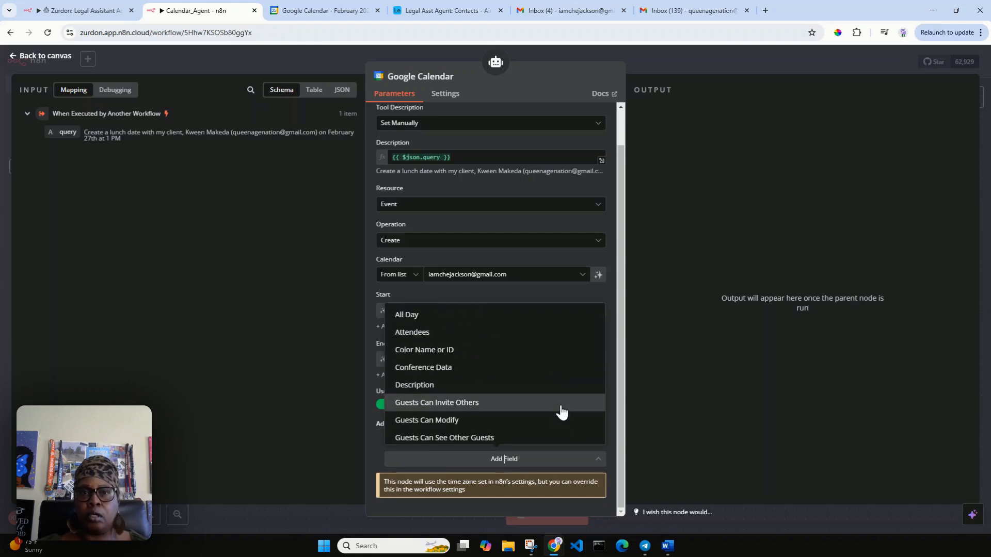
left_click(519, 336)
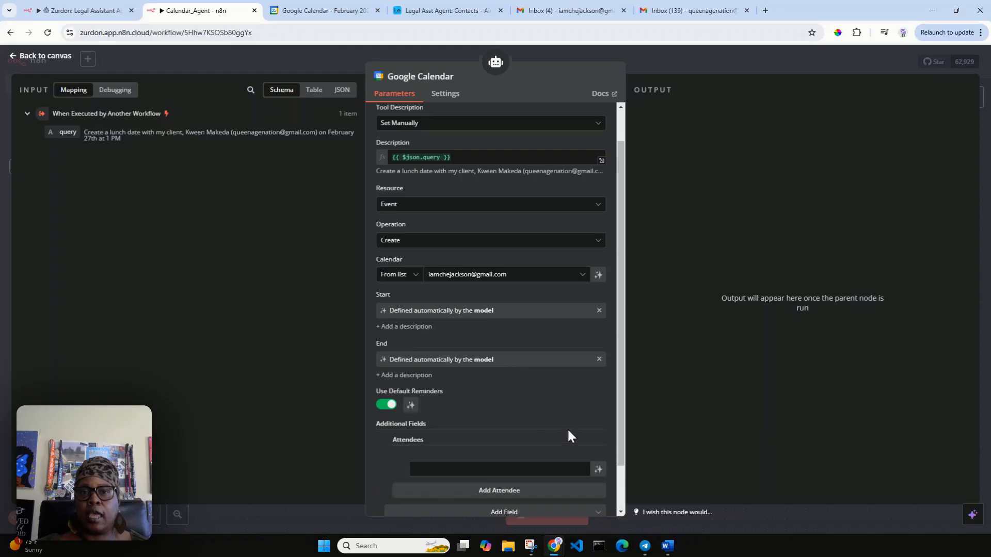
scroll(579, 430, "down", 1)
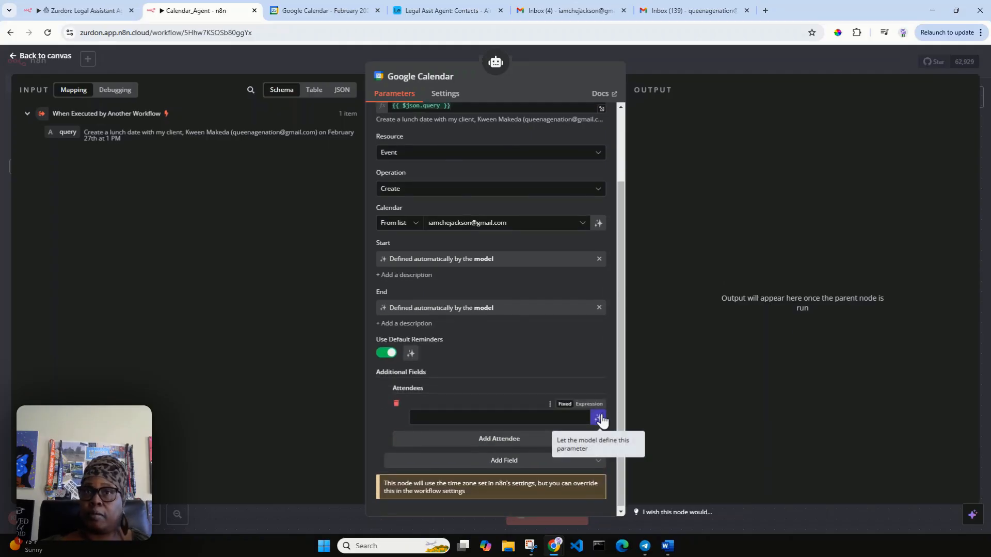
left_click(599, 418)
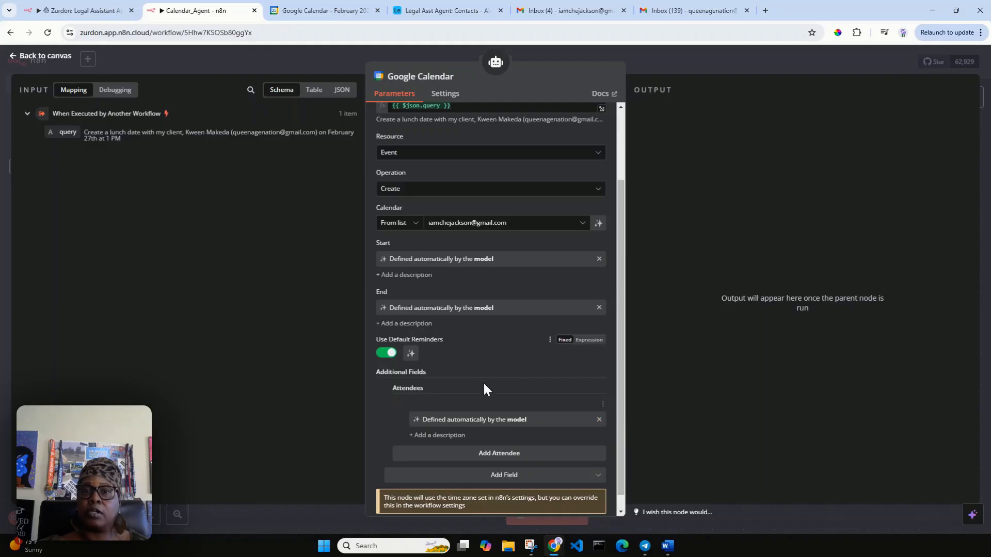
scroll(546, 386, "down", 1)
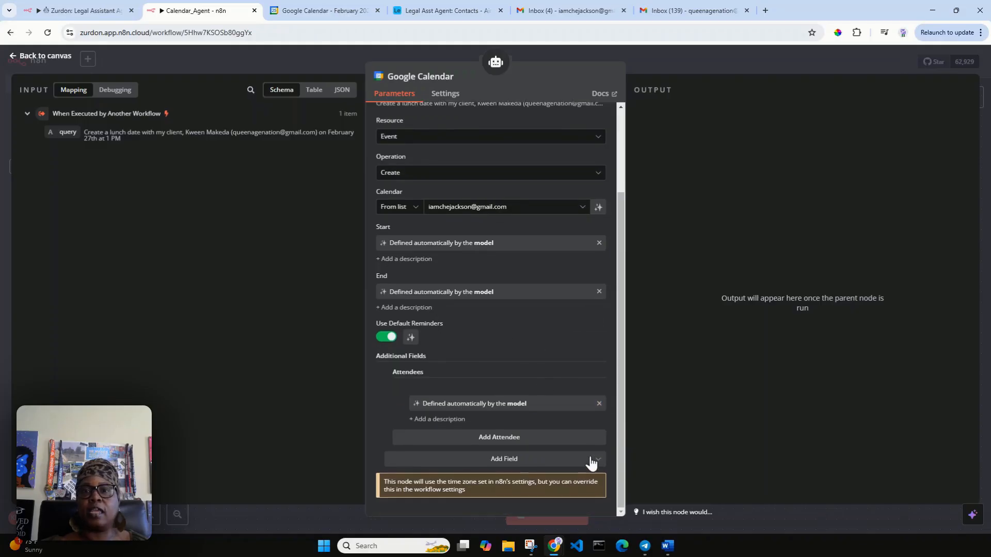
left_click(596, 459)
scroll(543, 396, "down", 6)
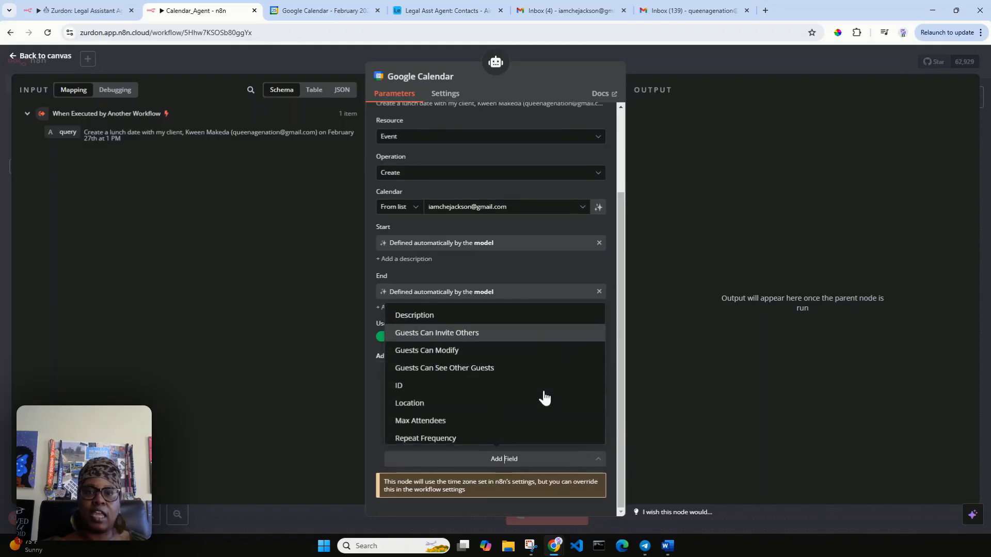
scroll(541, 401, "down", 1)
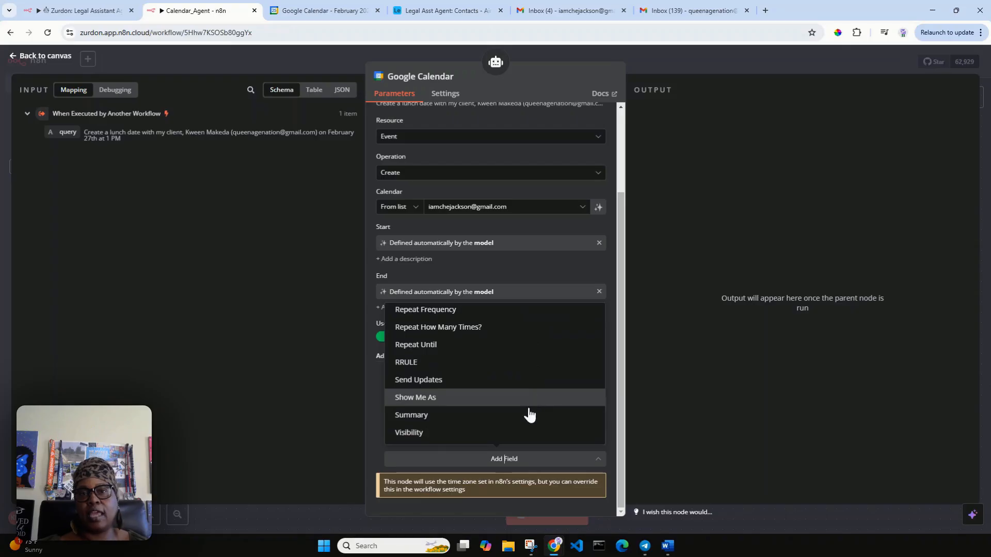
left_click(525, 418)
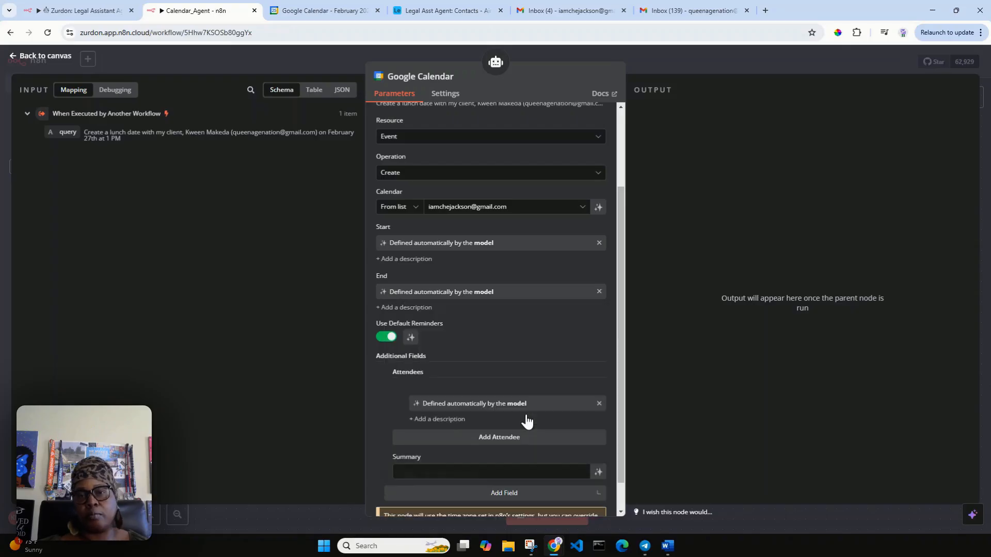
left_click(599, 472)
scroll(568, 356, "down", 1)
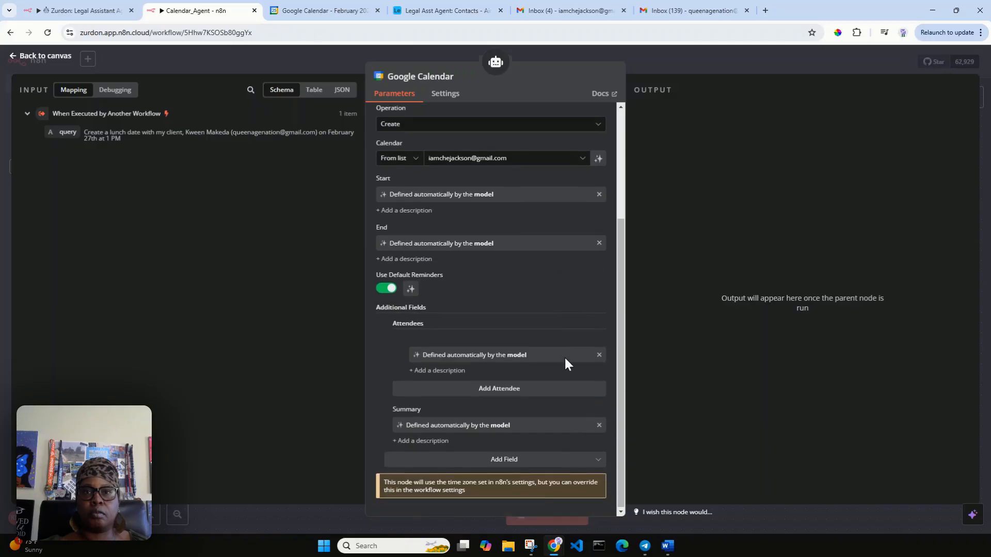
scroll(582, 371, "up", 3)
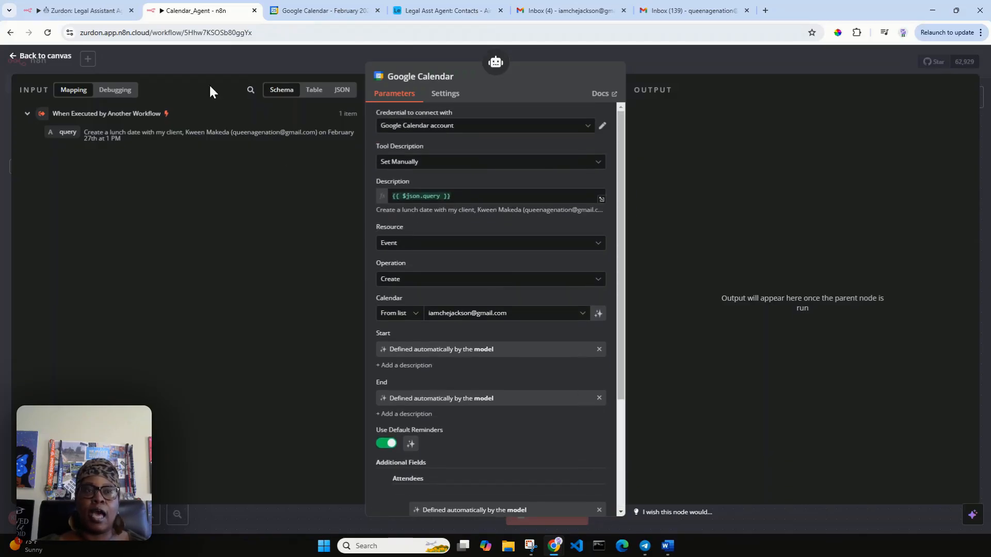
Step: Save the Calendar_Agent workflow and confirm its Settings timezone is America/Chicago
left_click(49, 56)
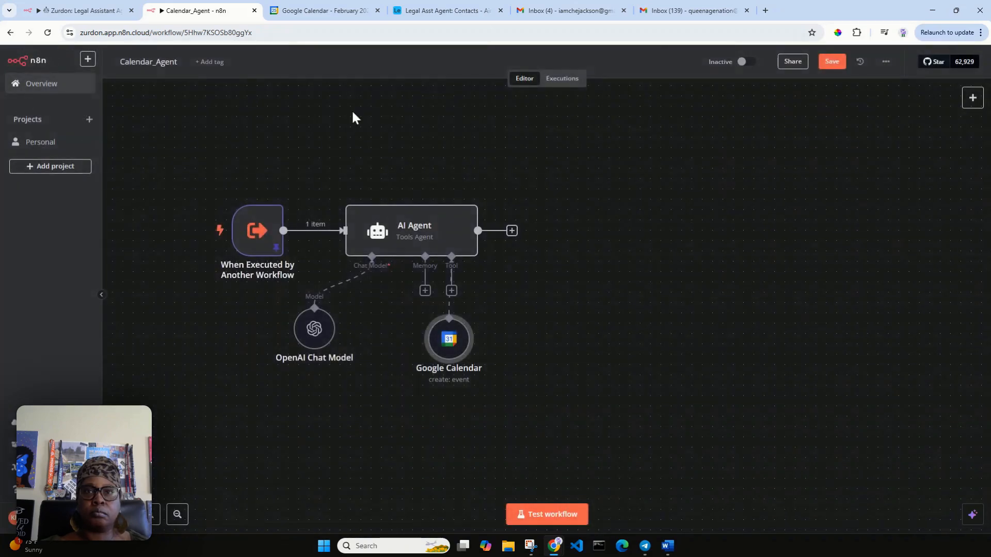
left_click(831, 61)
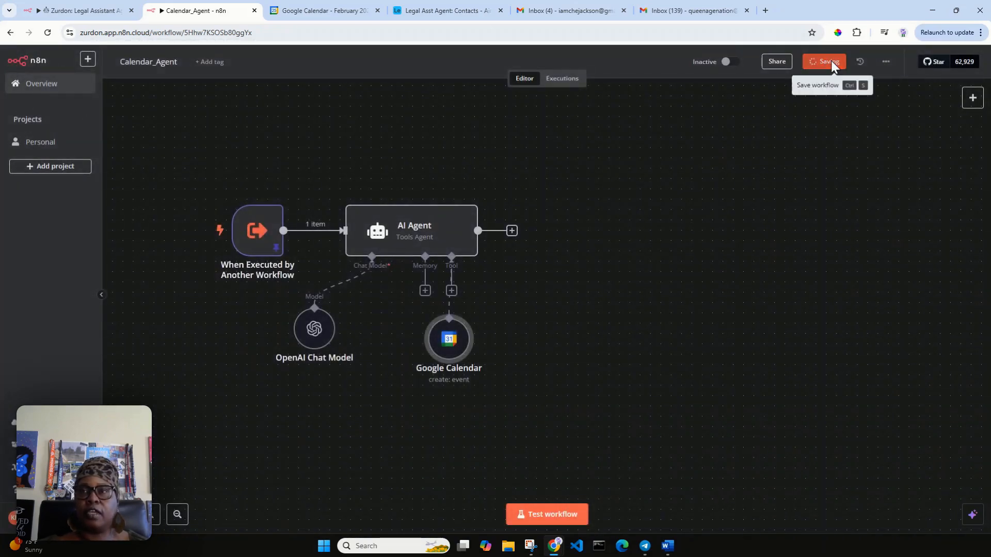
left_click(886, 62)
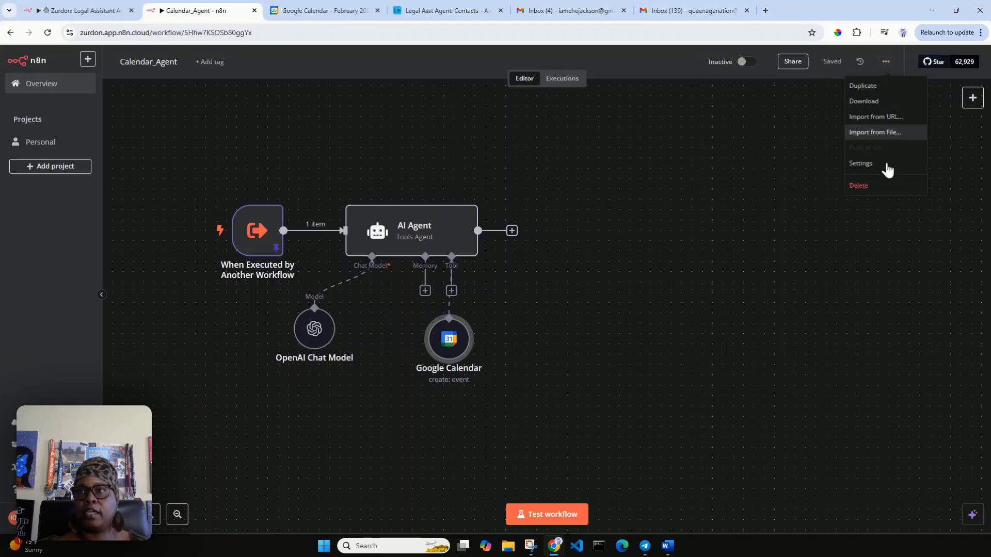
left_click(890, 165)
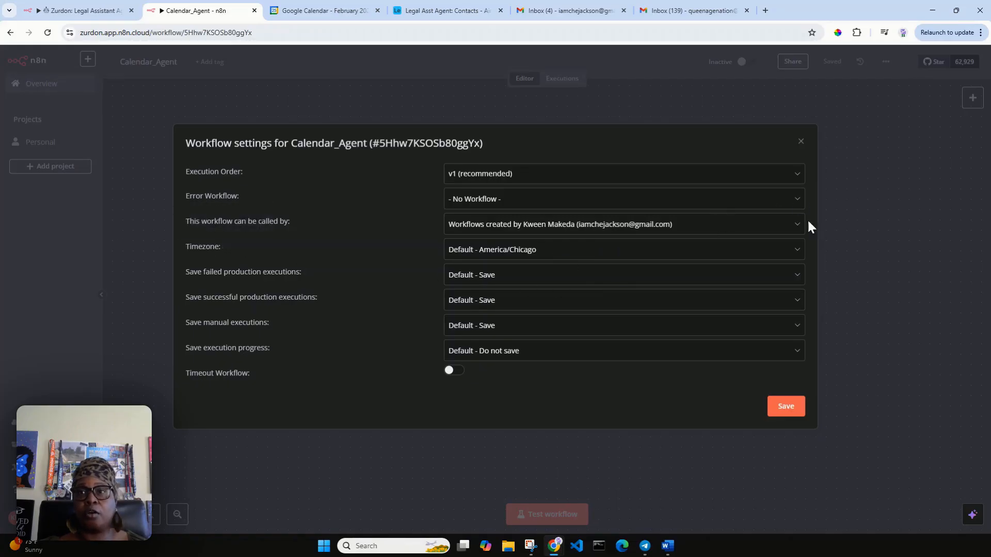
left_click(801, 143)
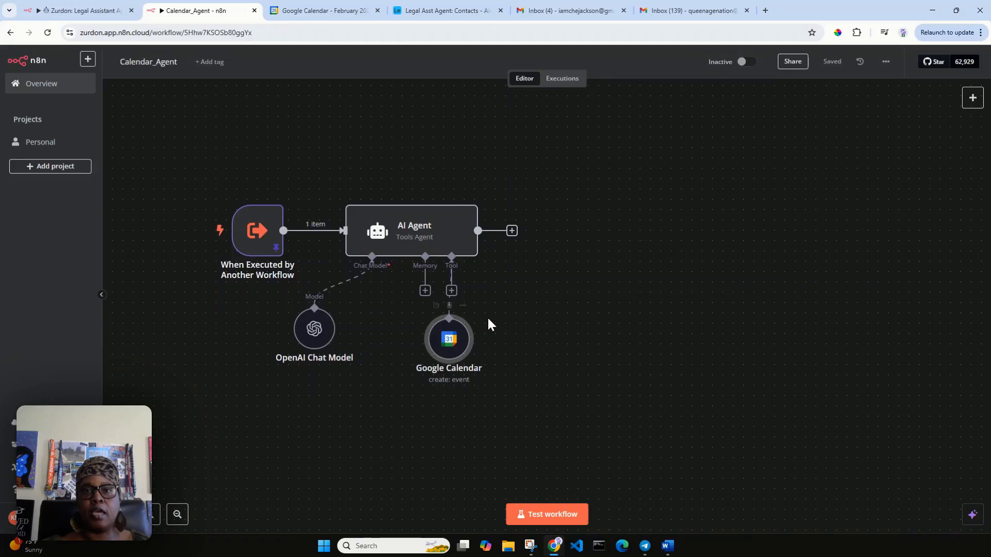
Step: Rename the Google Calendar tool node to 'Create Event'
double_click(451, 347)
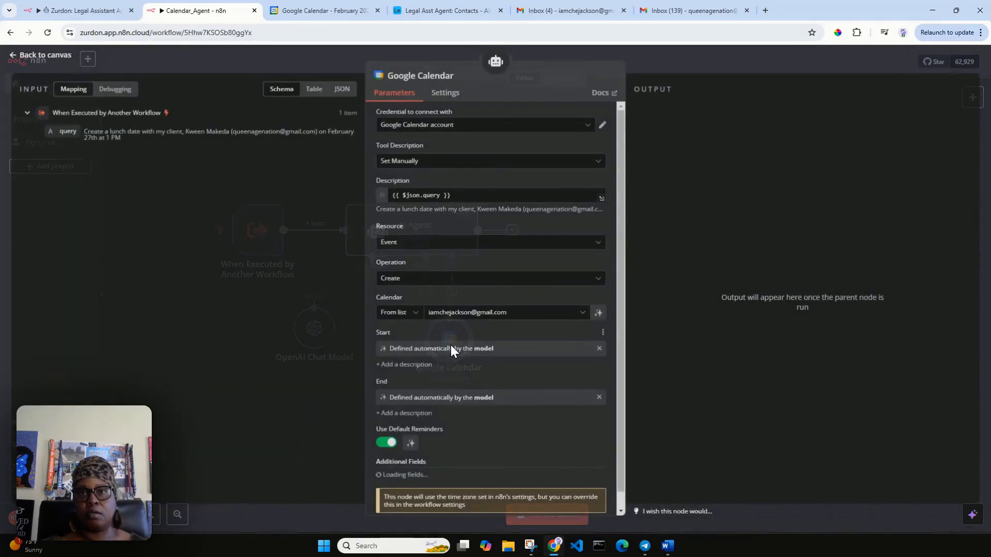
left_click(450, 78)
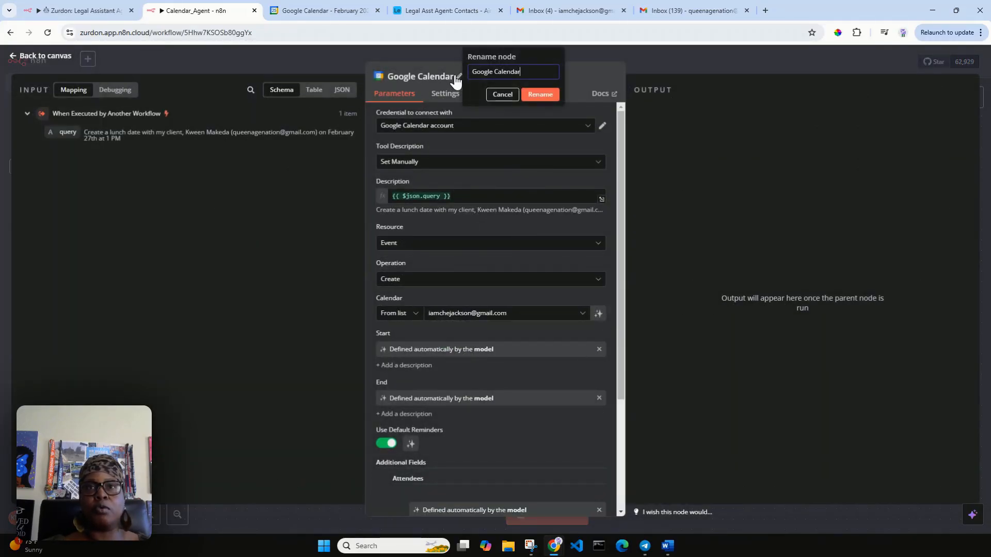
left_click_drag(521, 72, 466, 72)
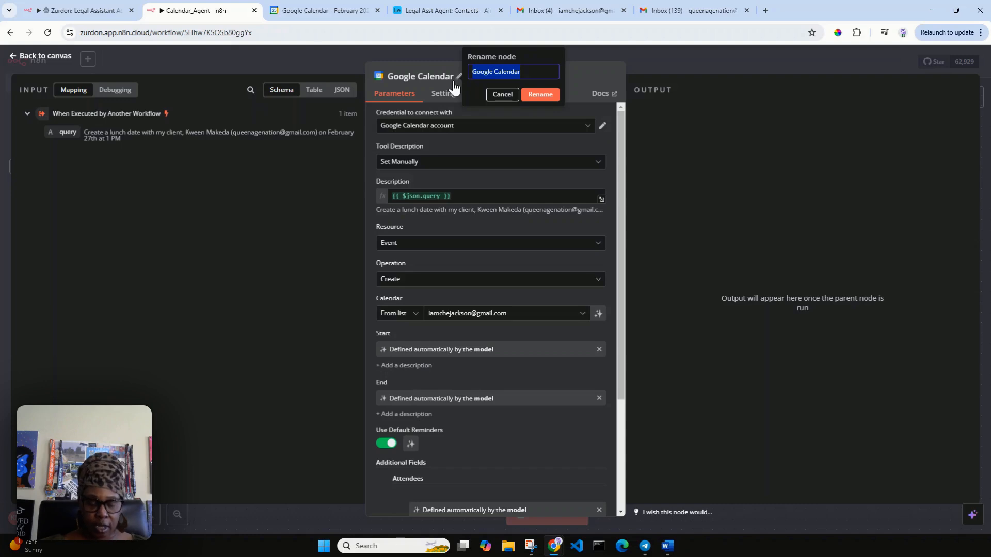
type("Create")
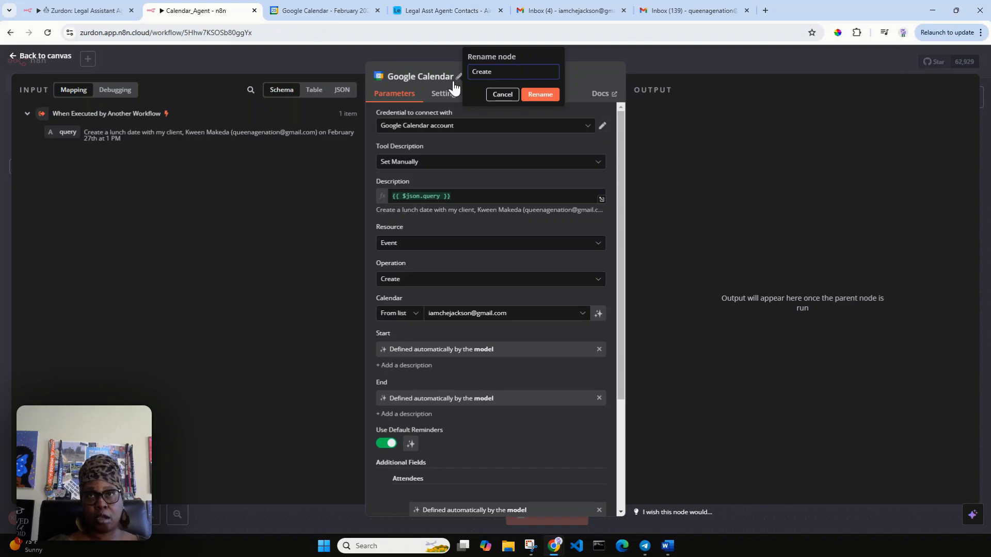
type(" Event")
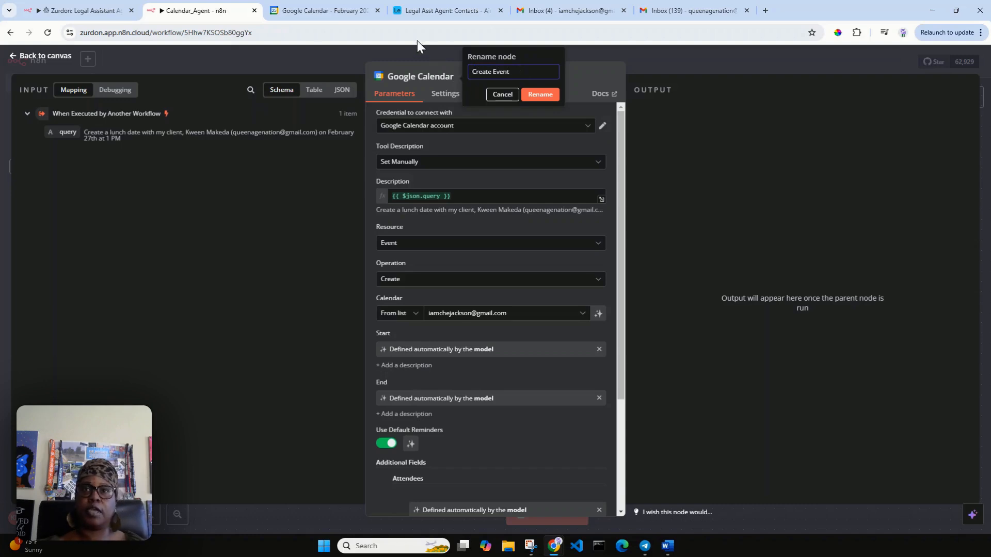
left_click(539, 95)
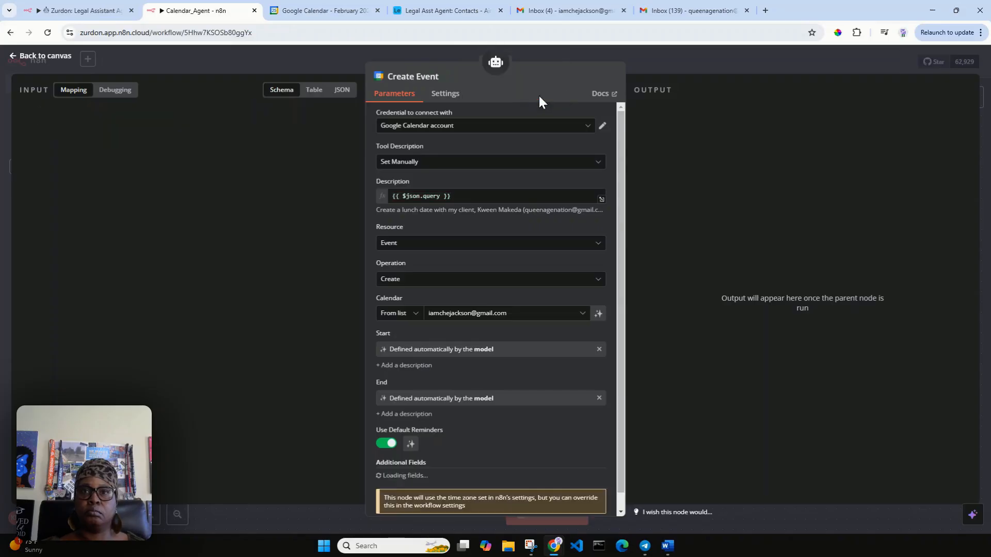
left_click(46, 58)
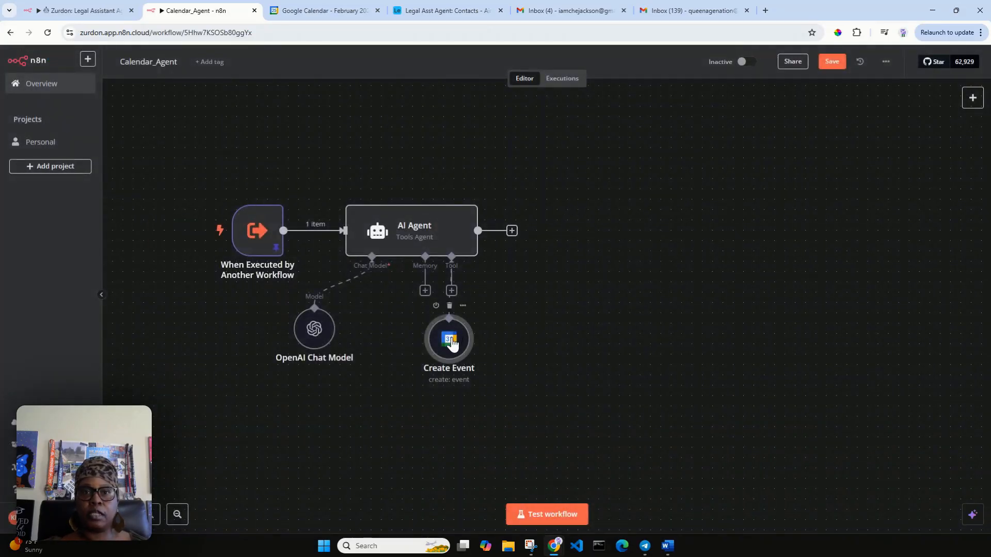
Step: Test-run the workflow and read the AI Agent's reply confirming a February 27th 1 PM lunch
left_click_drag(453, 339, 422, 349)
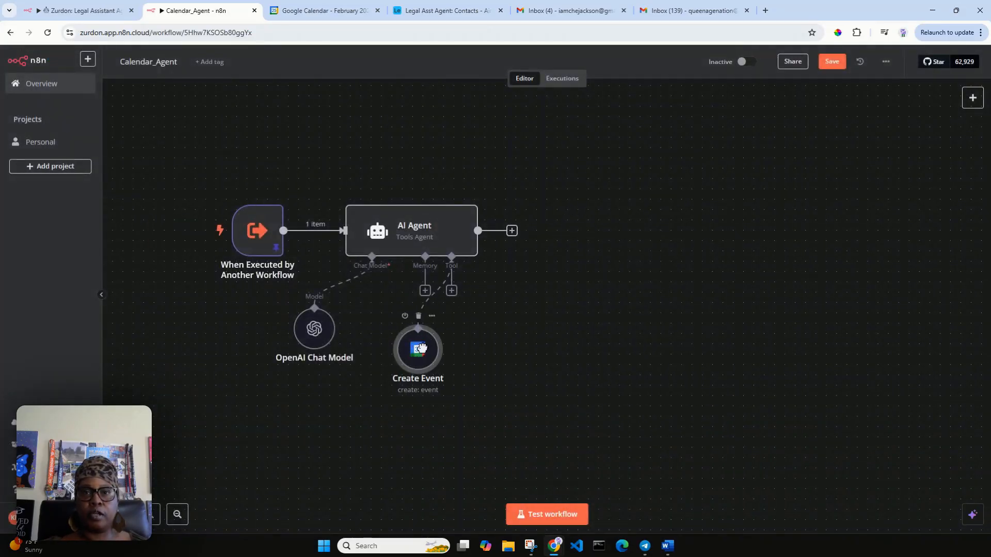
left_click(552, 516)
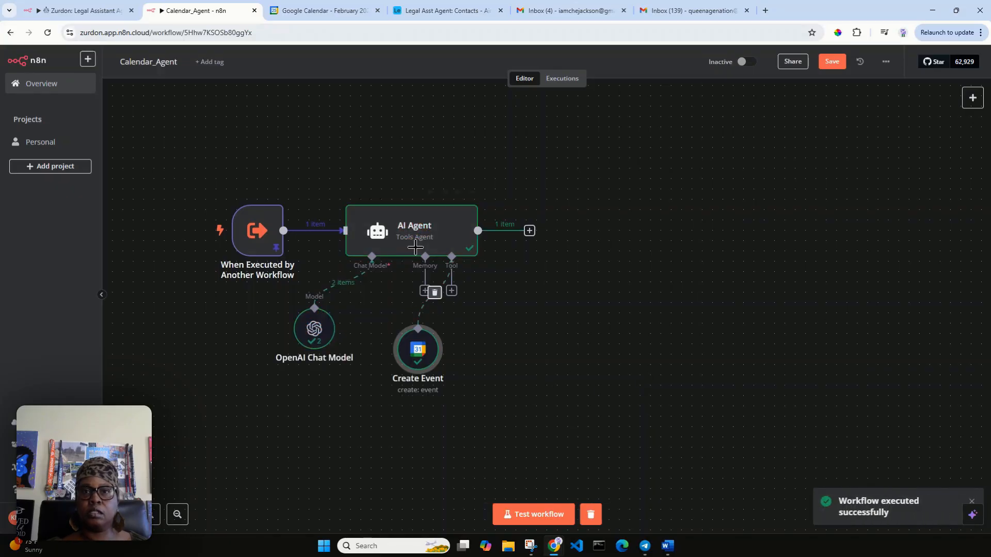
double_click(407, 225)
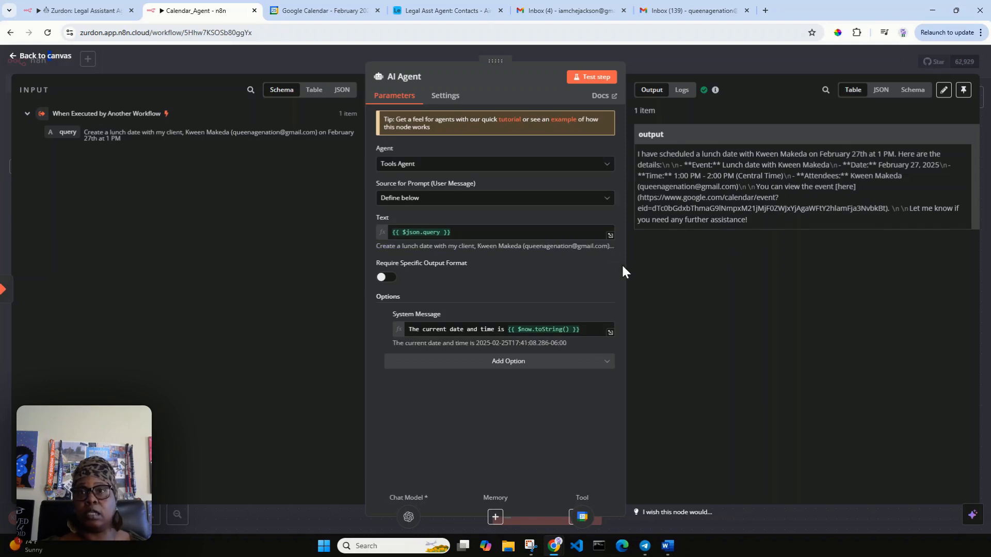
left_click_drag(626, 267, 620, 266)
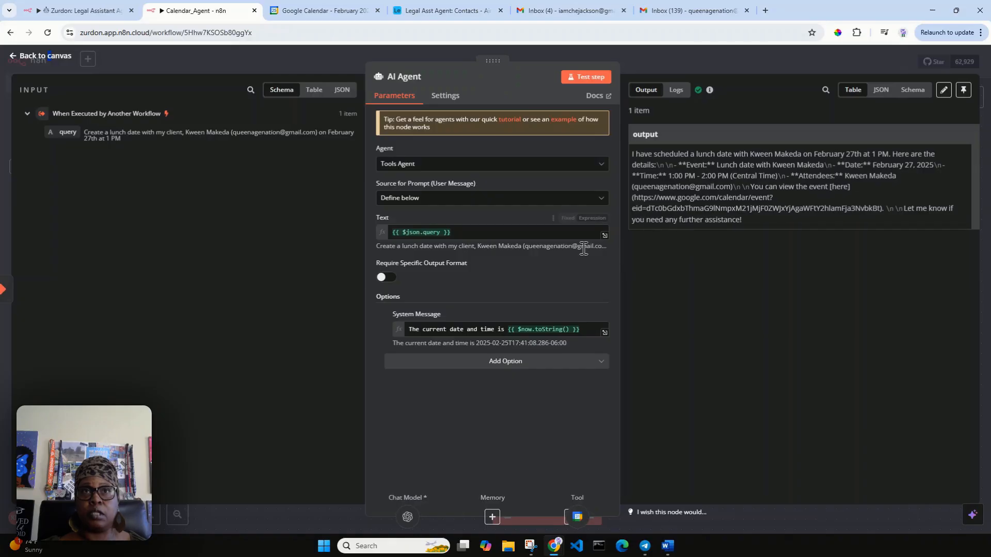
left_click(313, 9)
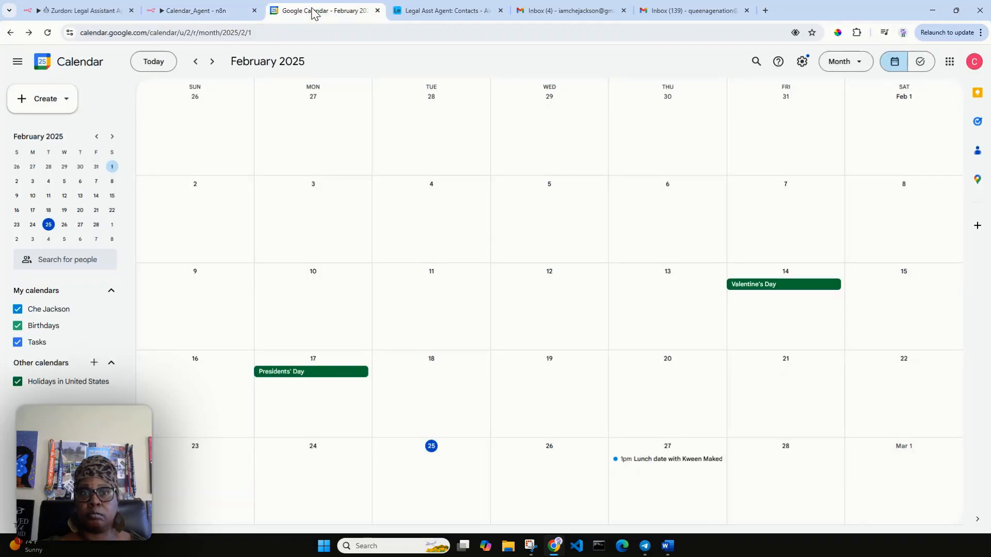
Step: Verify the February 27 lunch event in Google Calendar runs 1:00–2:00pm with one guest
double_click(659, 462)
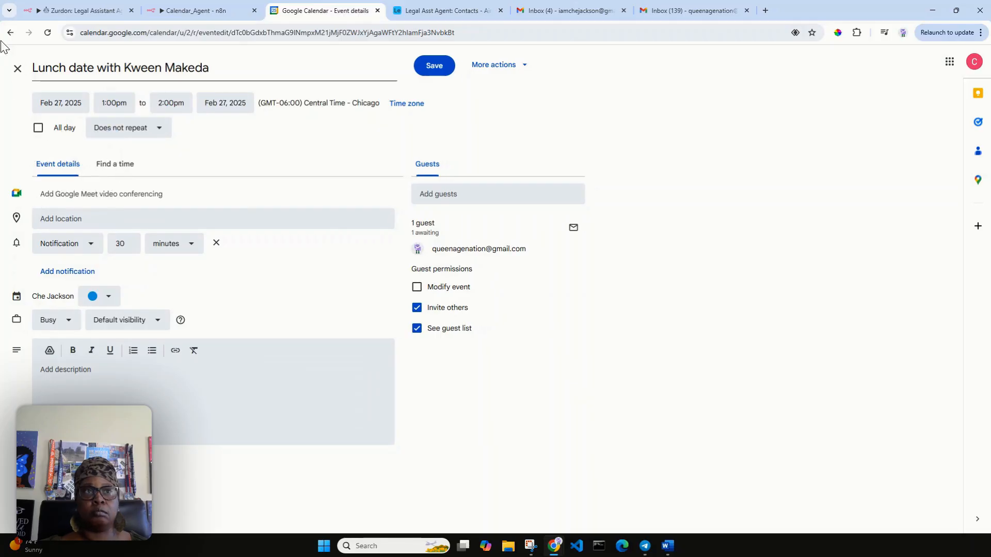
left_click(17, 68)
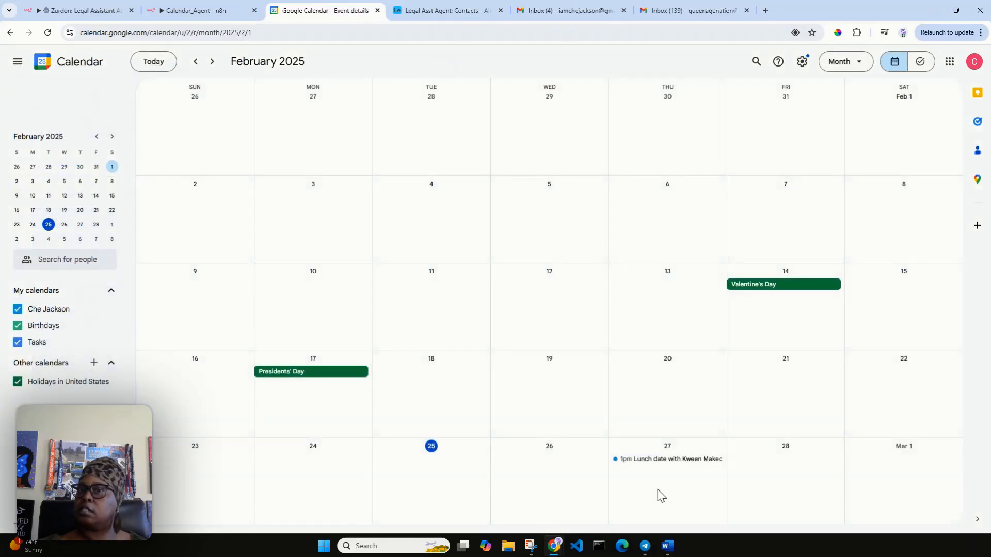
left_click(660, 464)
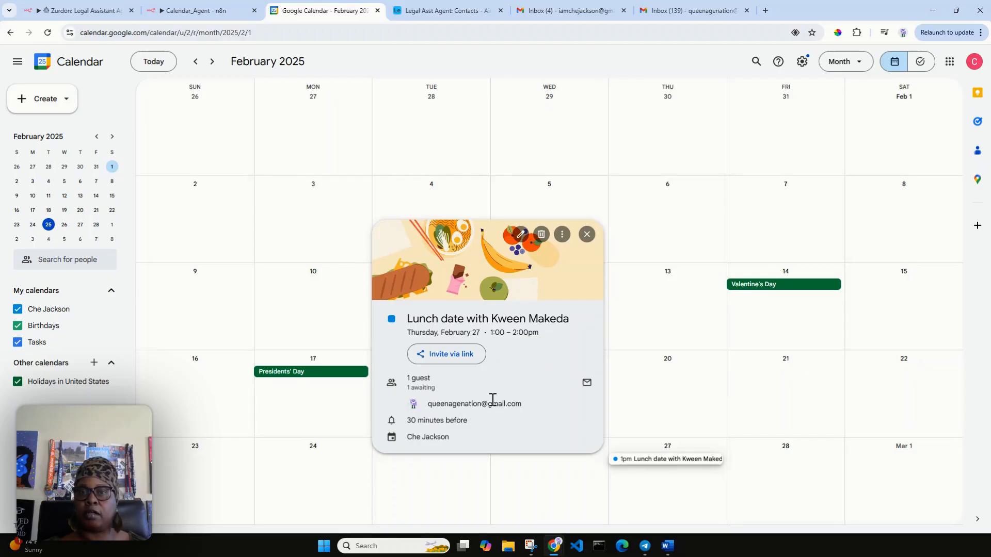
mouse_move(502, 400)
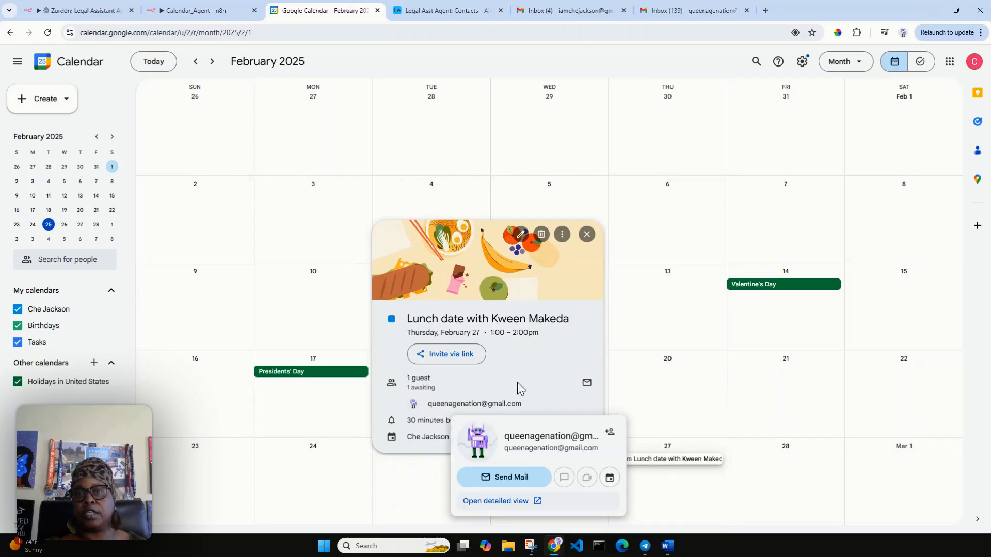
left_click(589, 202)
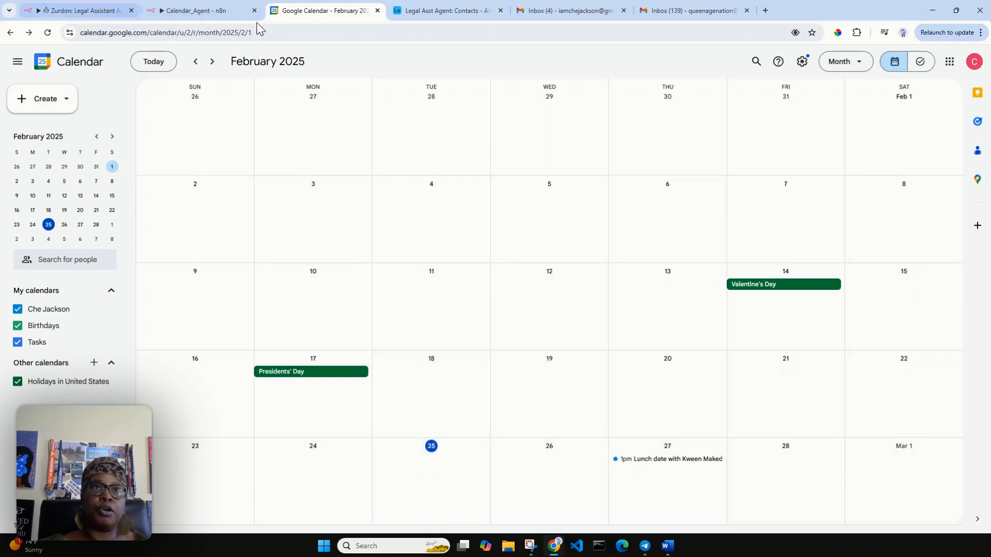
left_click(200, 10)
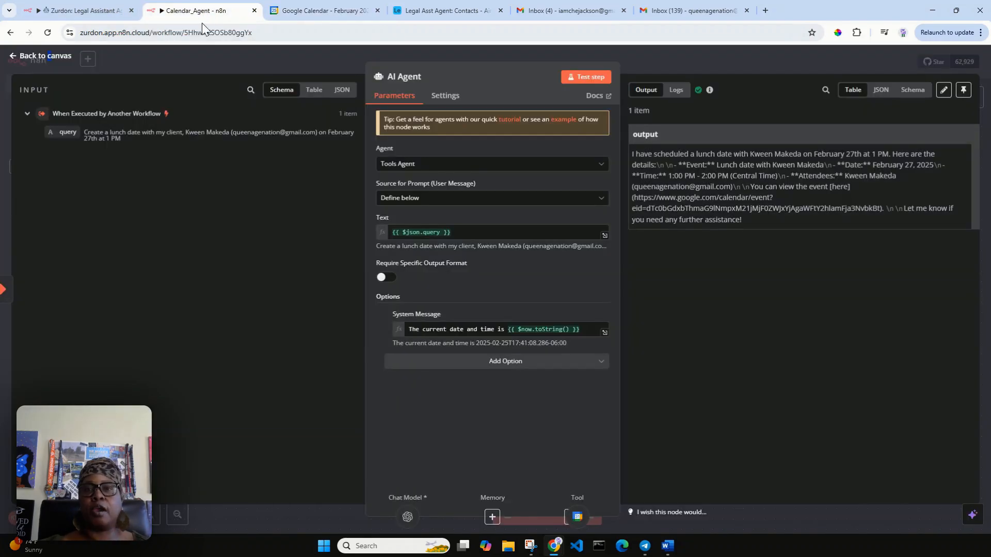
Step: Add another tool to the AI Agent, searching the Tools panel for 'google calen'
left_click(41, 55)
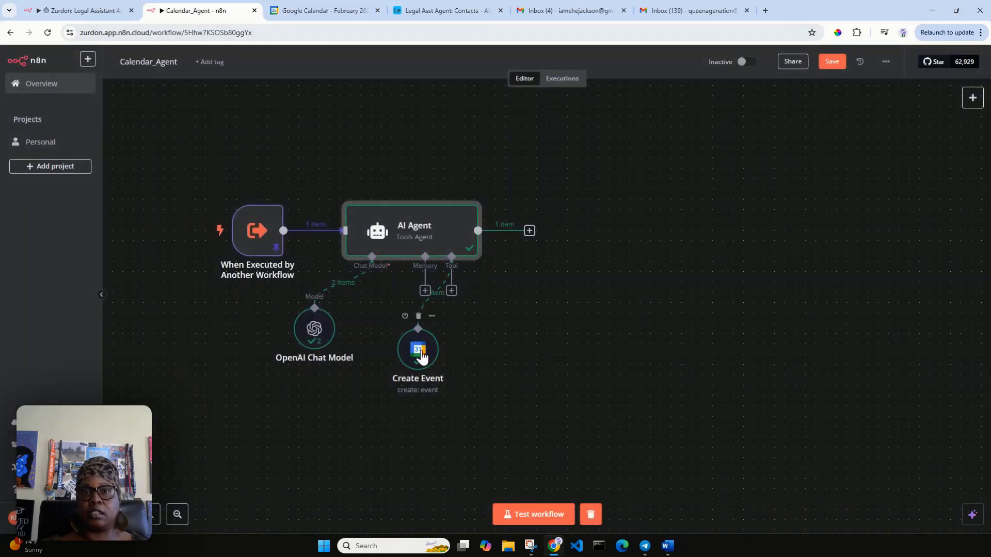
left_click_drag(422, 356, 395, 371)
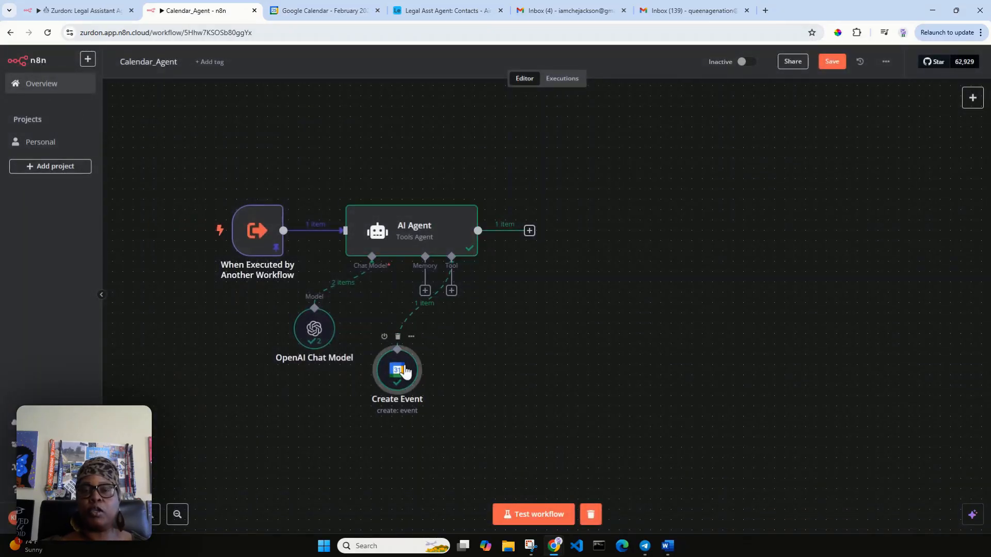
left_click(452, 292)
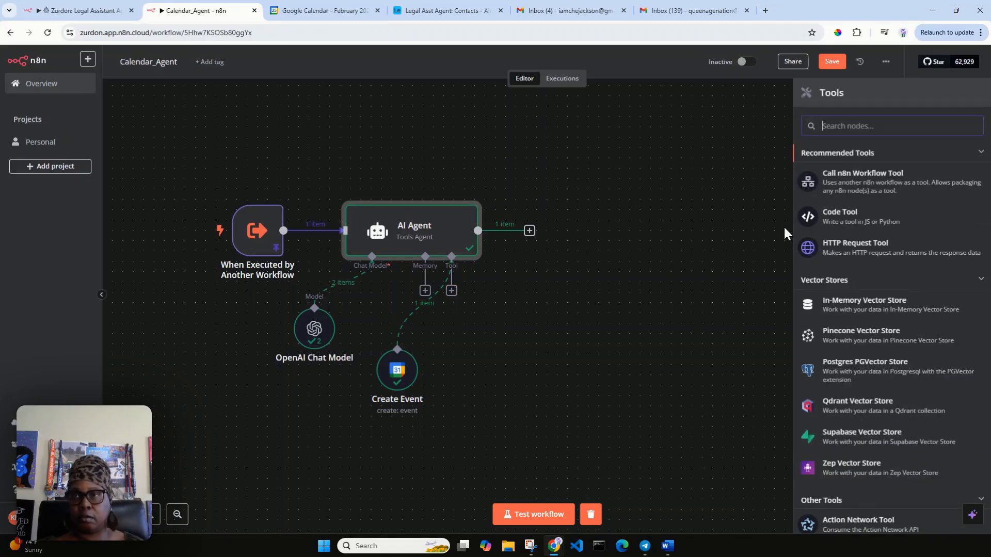
type("goo")
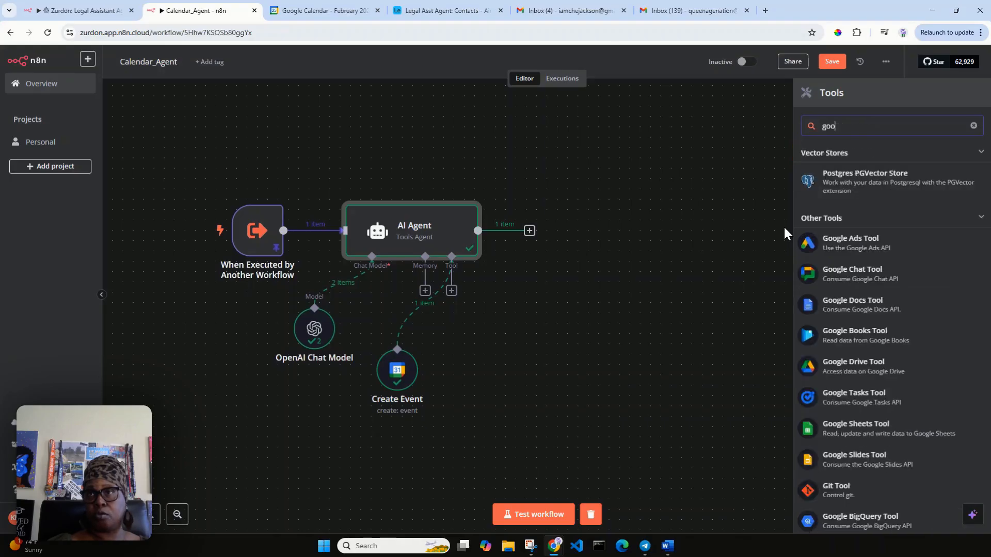
type("gle calen")
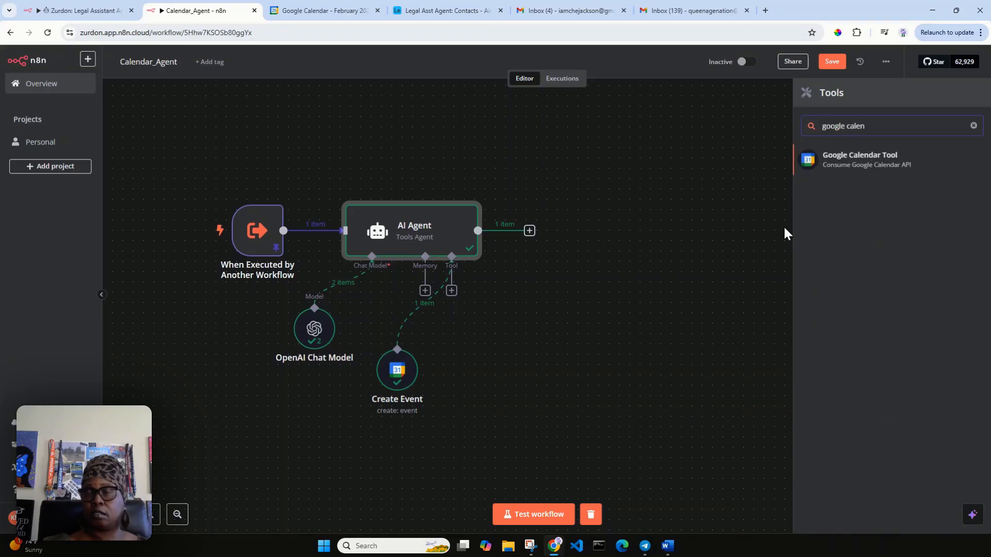
Step: Attach a Google Calendar Tool whose manual description is mapped to {{ $json.query }}
left_click(873, 165)
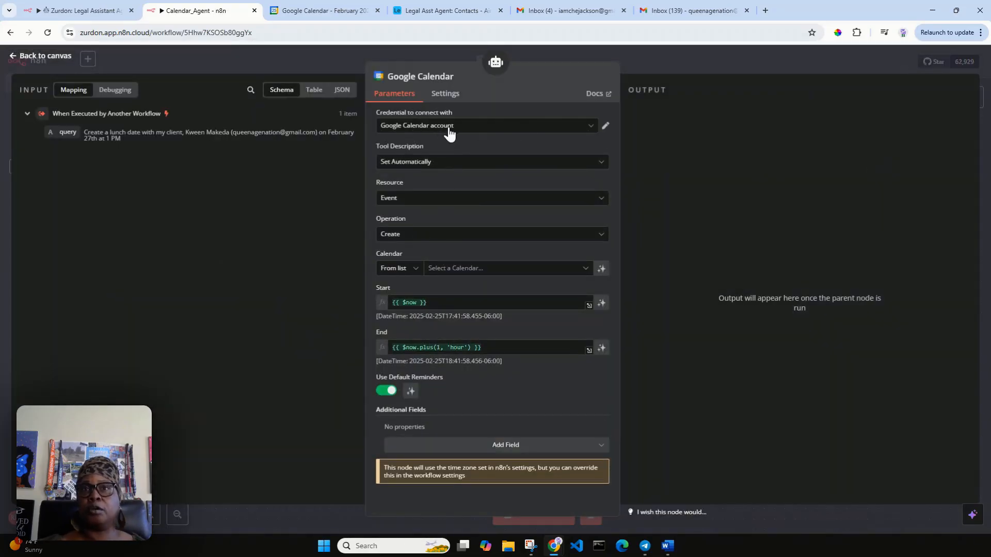
left_click(453, 165)
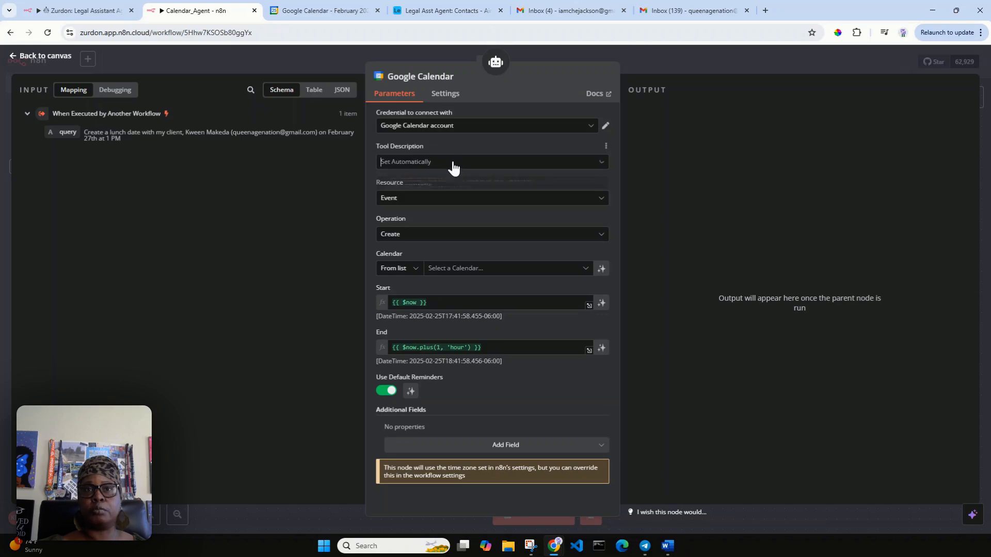
left_click(471, 212)
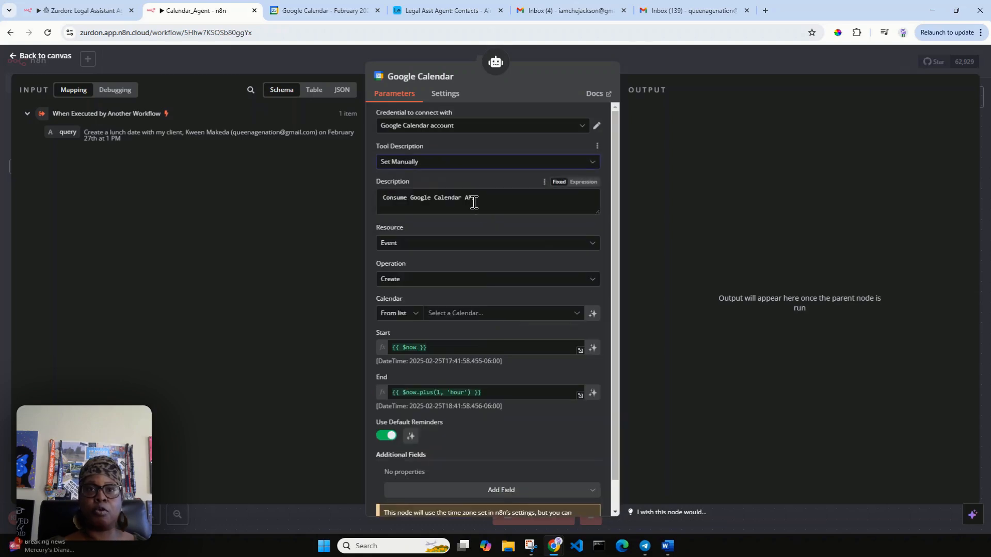
left_click_drag(481, 198, 368, 197)
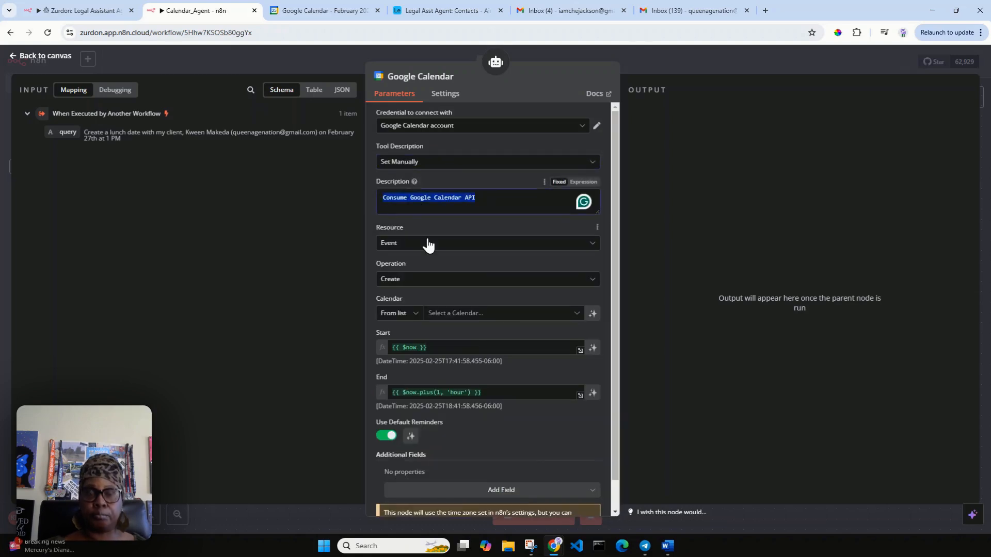
key("BackSpace")
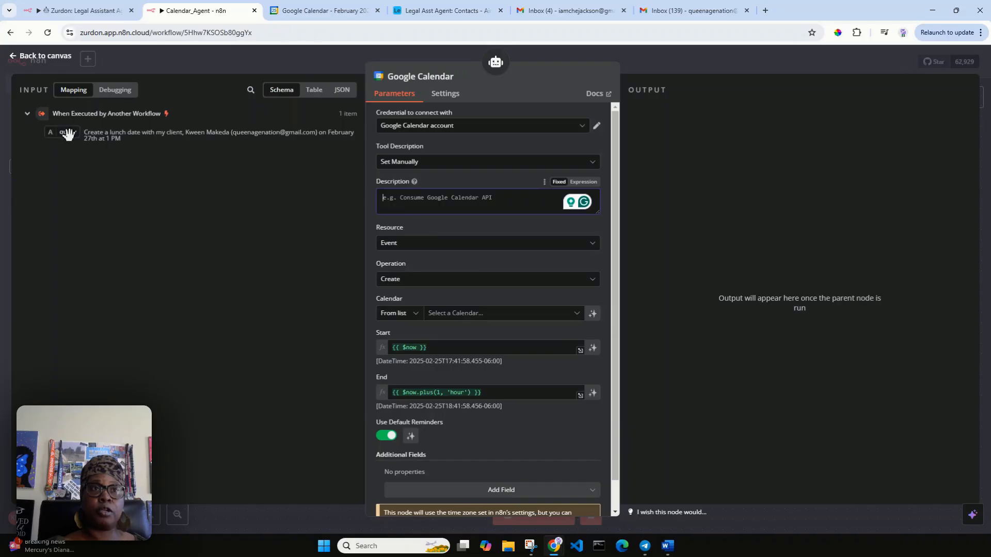
left_click_drag(69, 132, 405, 204)
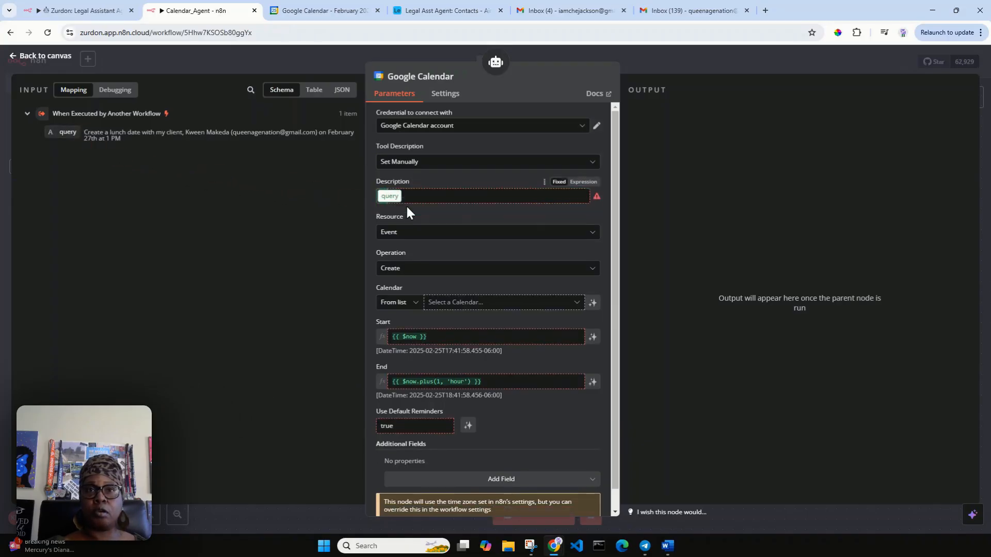
left_click(500, 176)
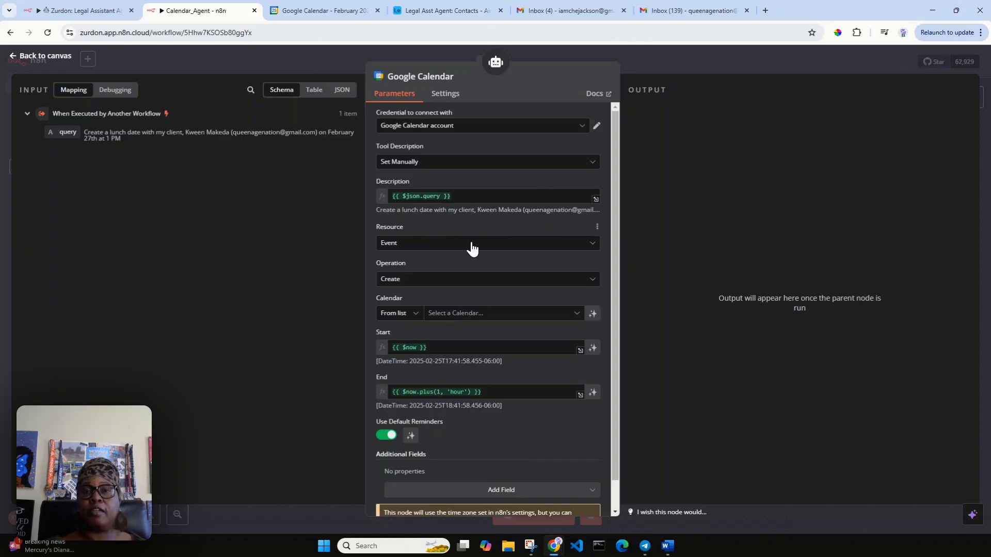
left_click(452, 282)
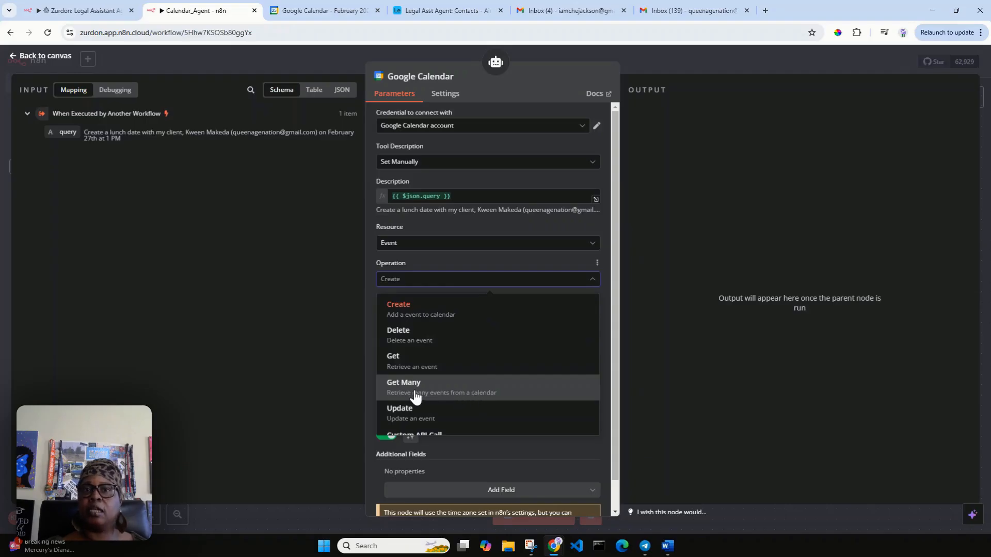
Step: Set the tool to Get Many on the personal calendar with Return All on
left_click(455, 397)
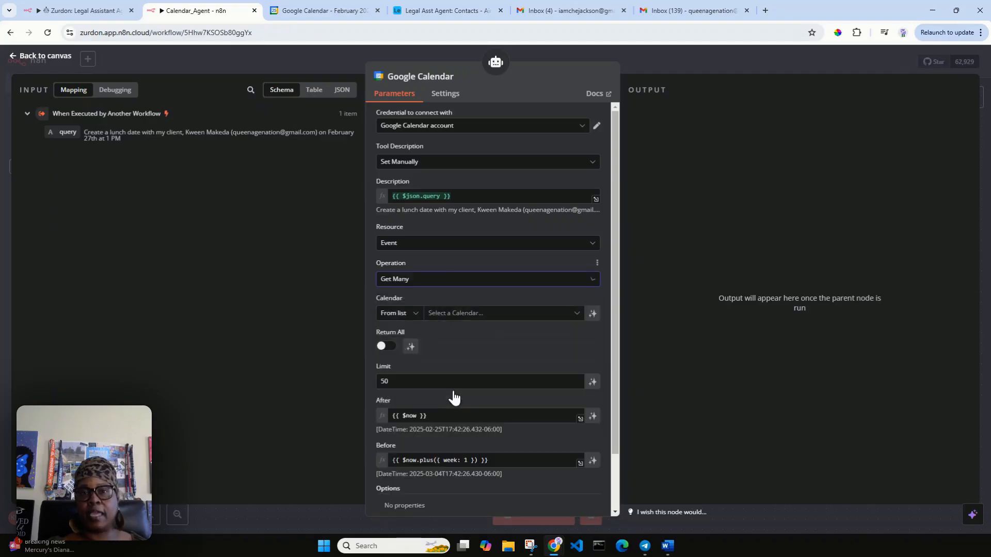
left_click(444, 314)
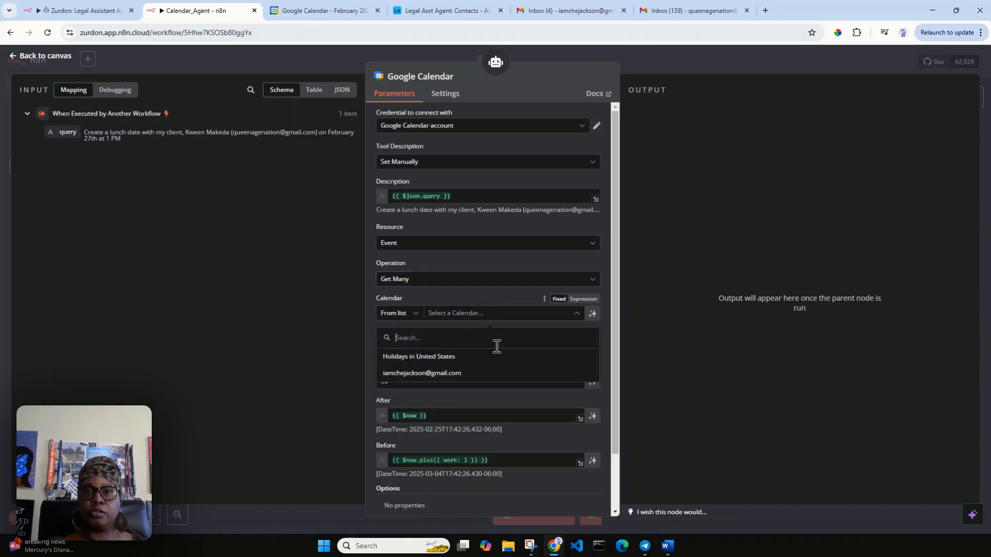
left_click(472, 373)
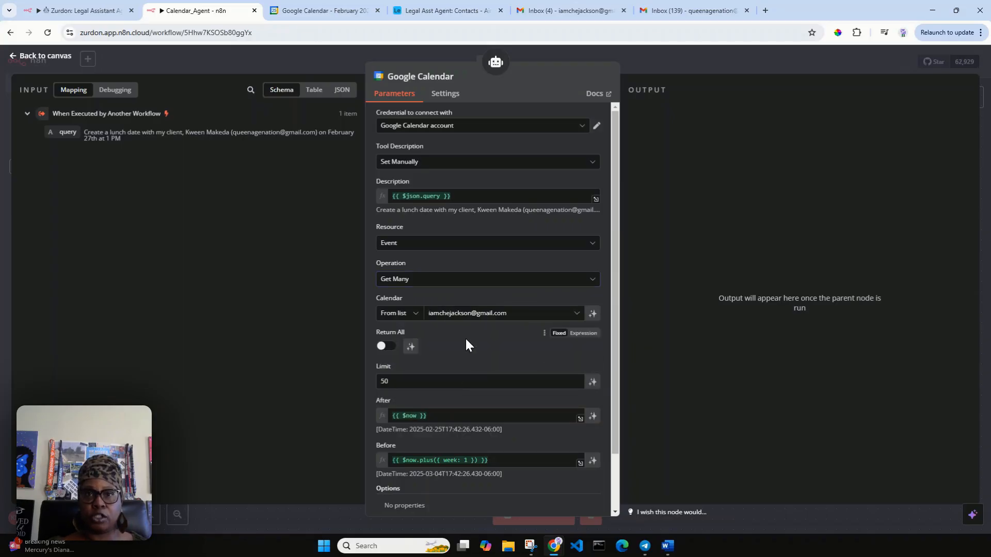
left_click(382, 347)
scroll(492, 345, "down", 1)
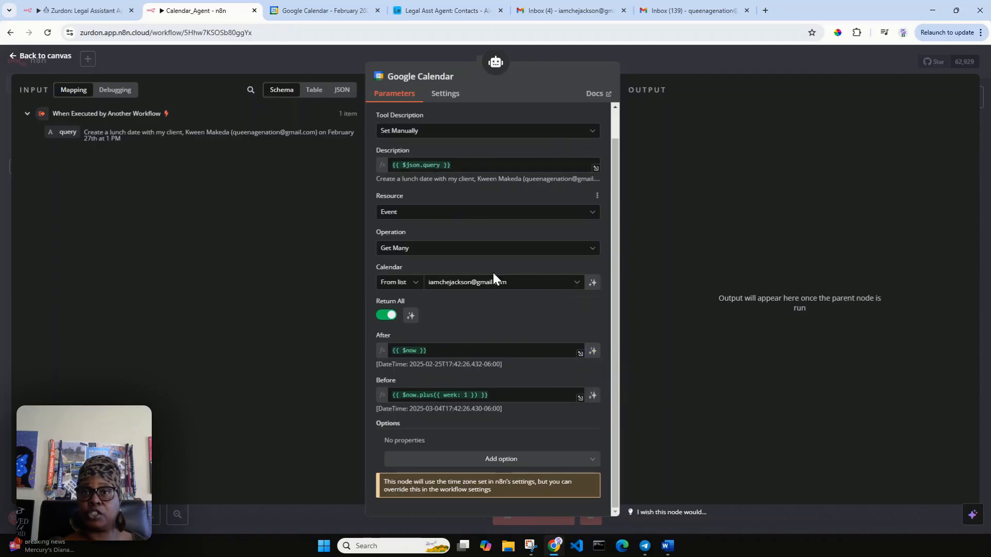
Step: Let the model define the After and Before dates, adding no extra options
left_click(593, 352)
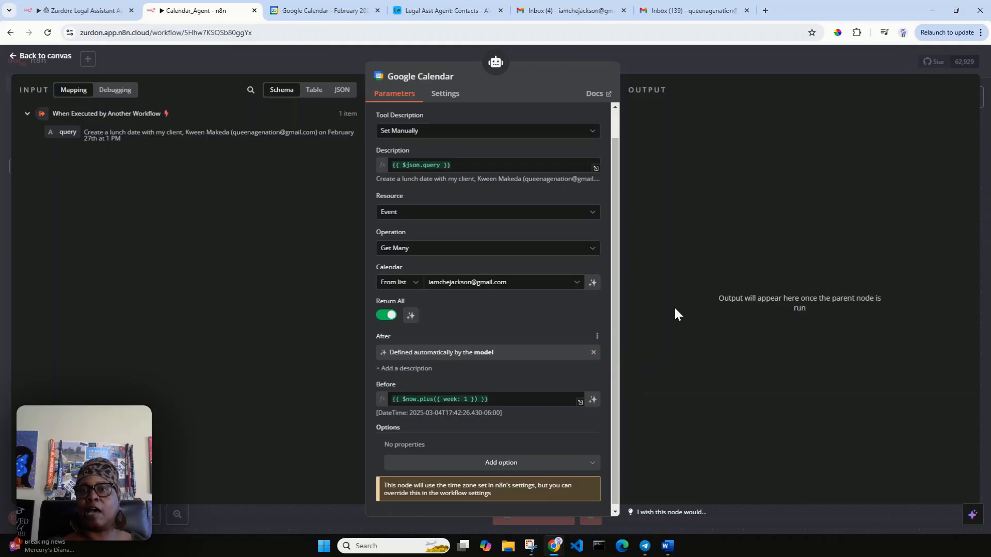
left_click(593, 400)
scroll(534, 448, "down", 1)
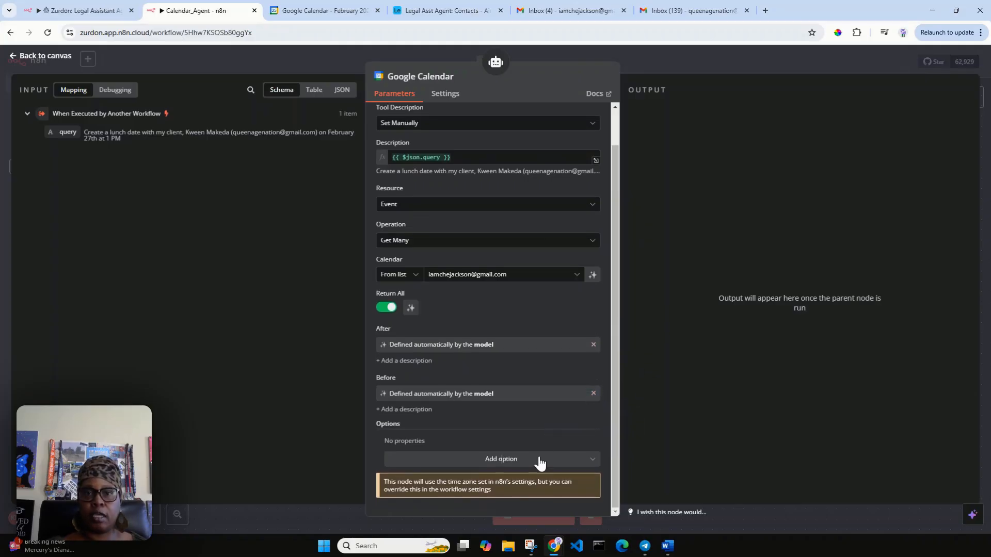
left_click(540, 461)
scroll(544, 410, "down", 2)
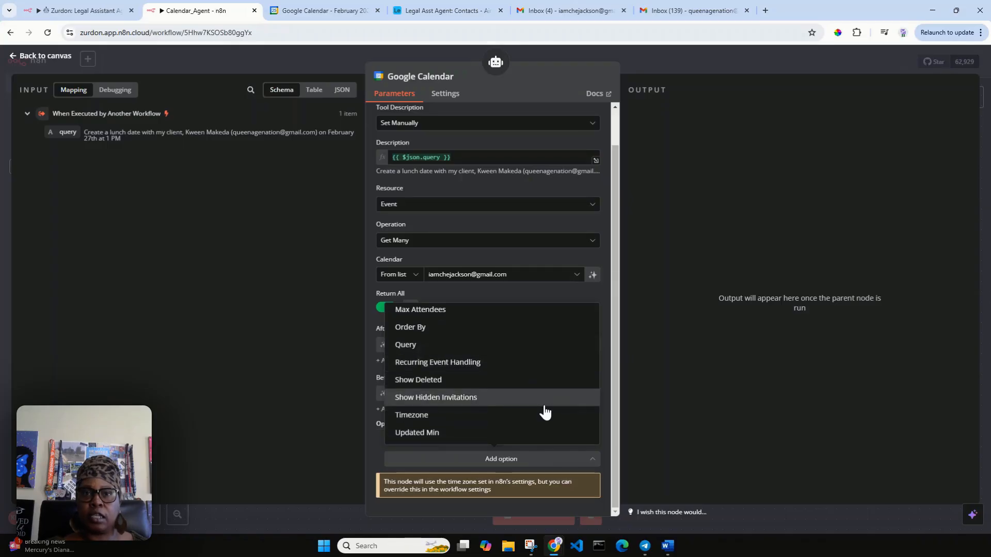
scroll(545, 413, "up", 2)
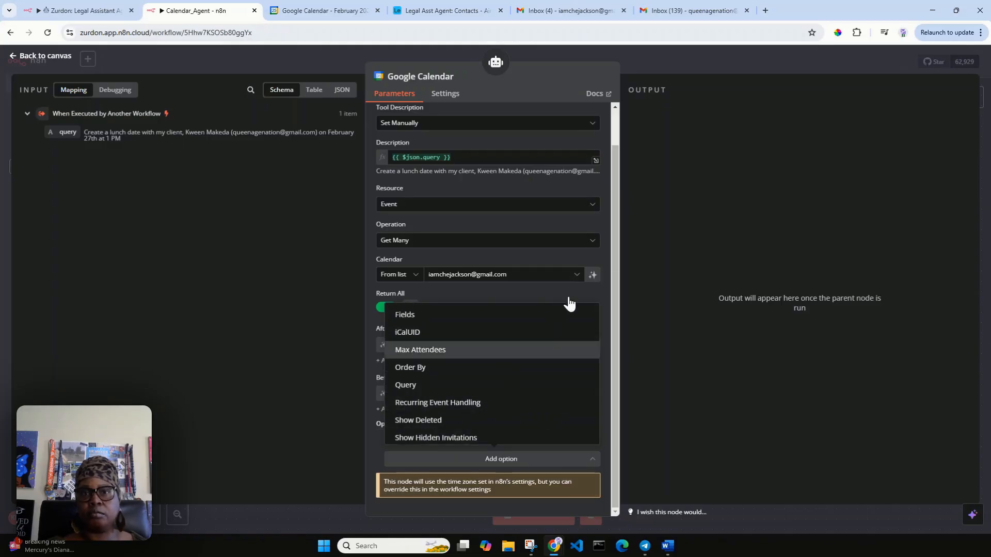
left_click(615, 257)
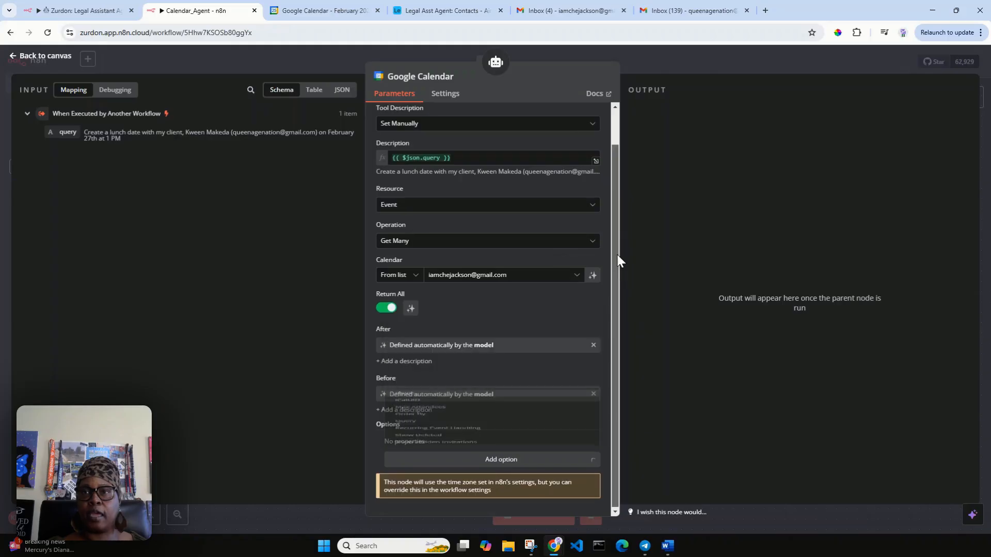
left_click(35, 58)
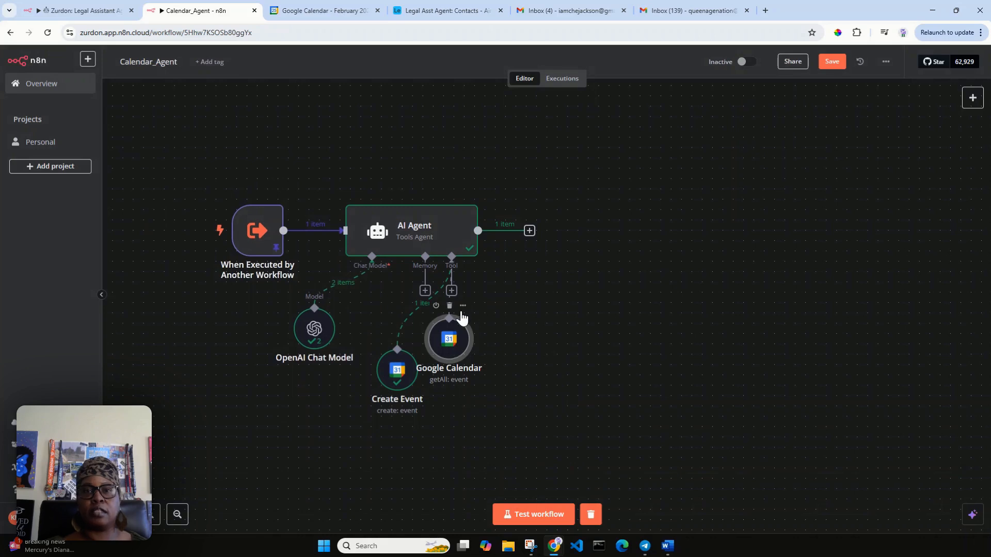
double_click(455, 339)
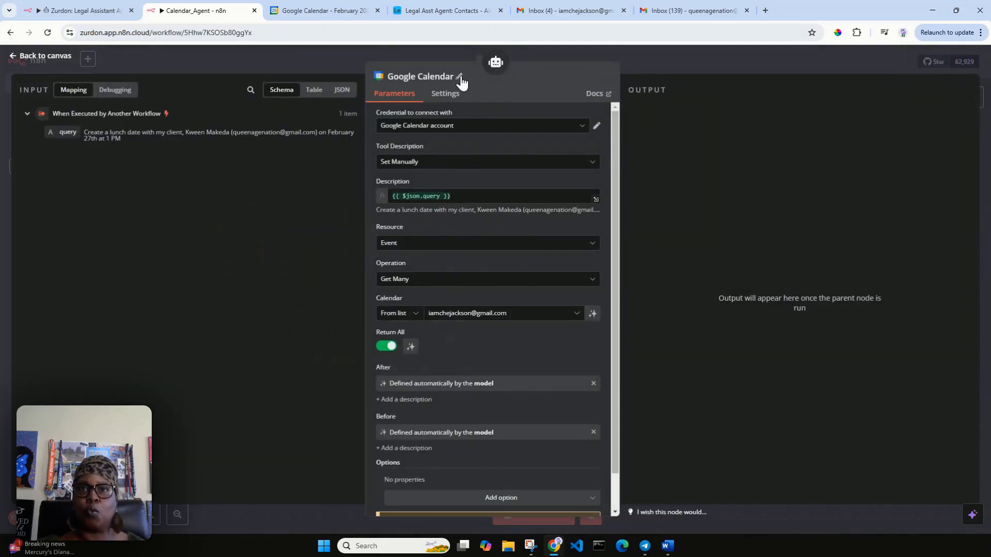
Step: Rename the second Google Calendar tool node to 'Get Events'
left_click(458, 77)
left_click_drag(522, 73, 456, 70)
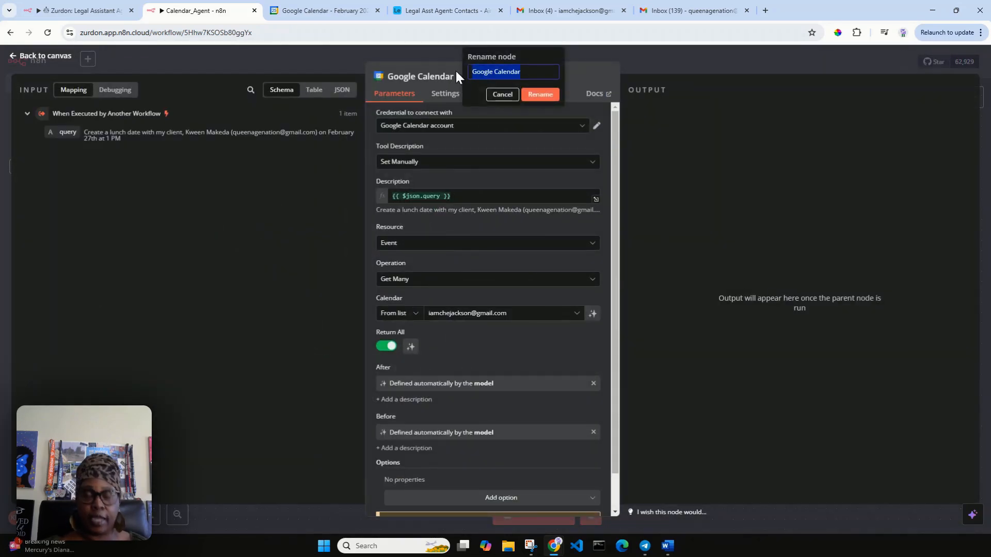
type("Get E")
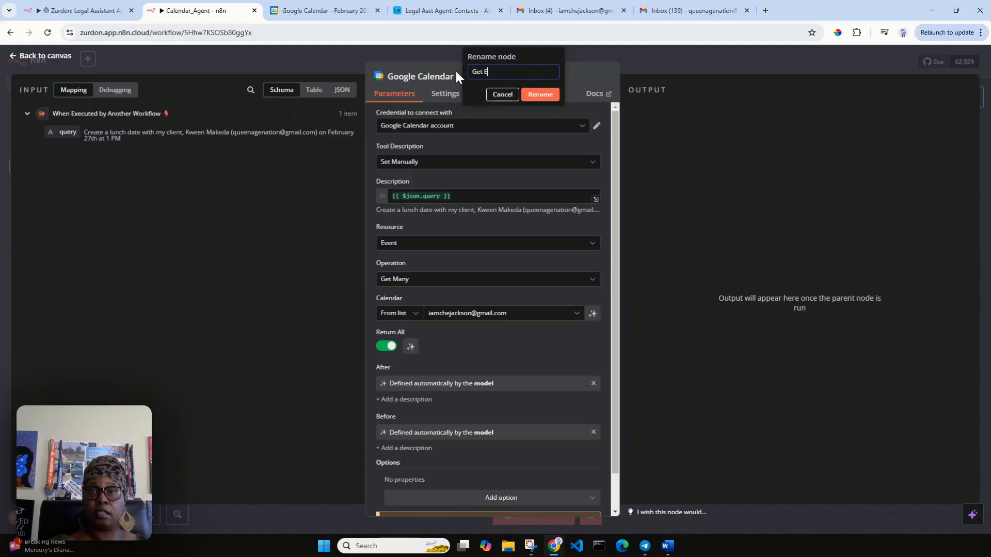
type("vents")
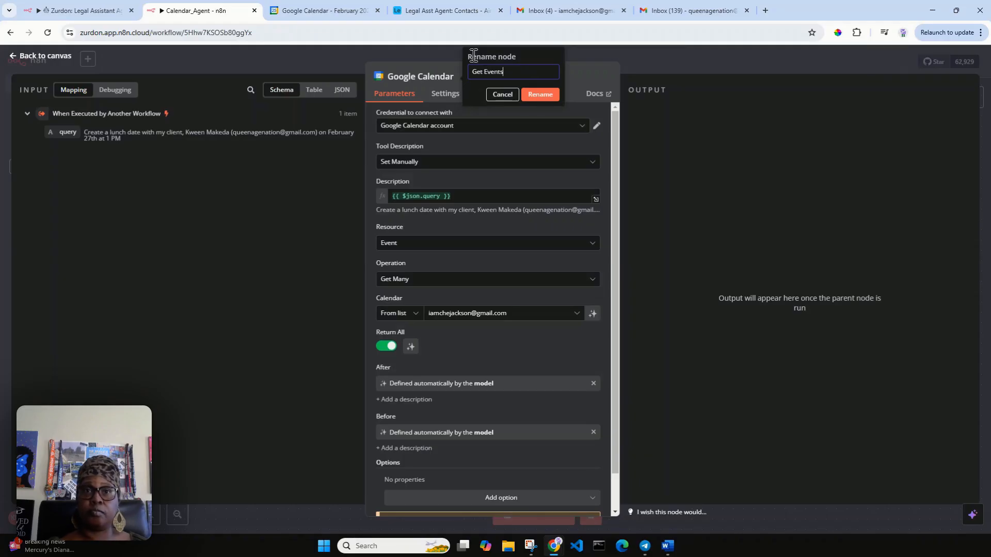
left_click(540, 94)
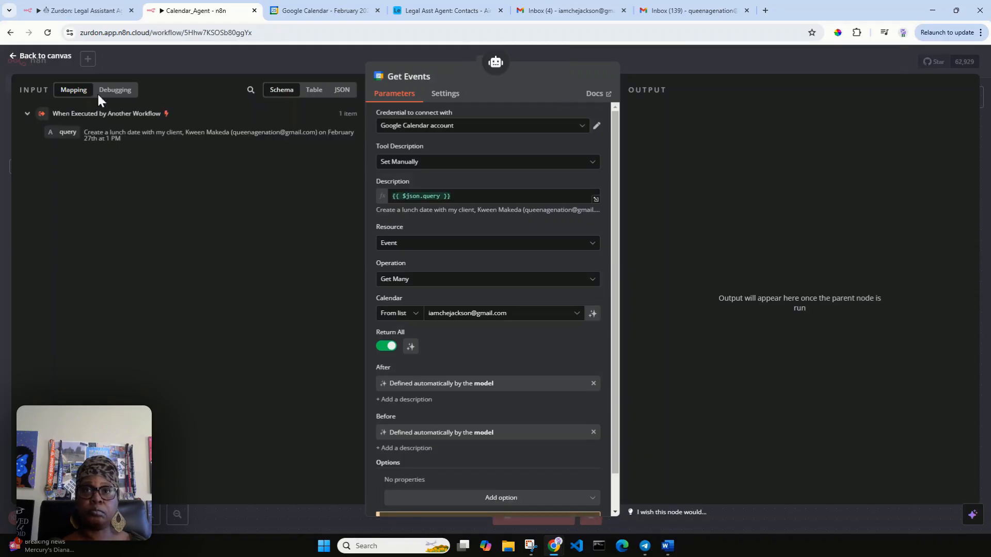
left_click(43, 56)
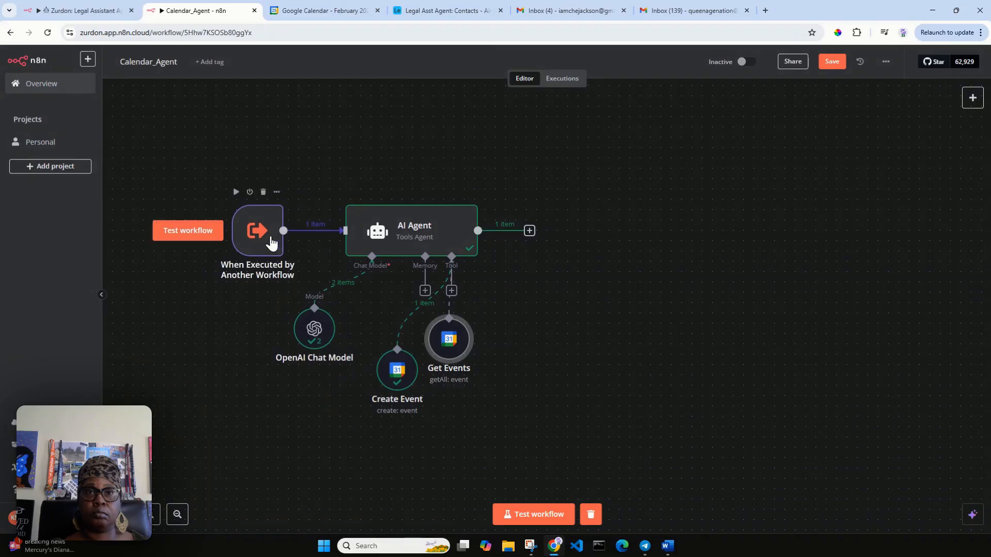
Step: Line the Get Events node up level with Create Event under the AI Agent
left_click_drag(459, 355, 459, 383)
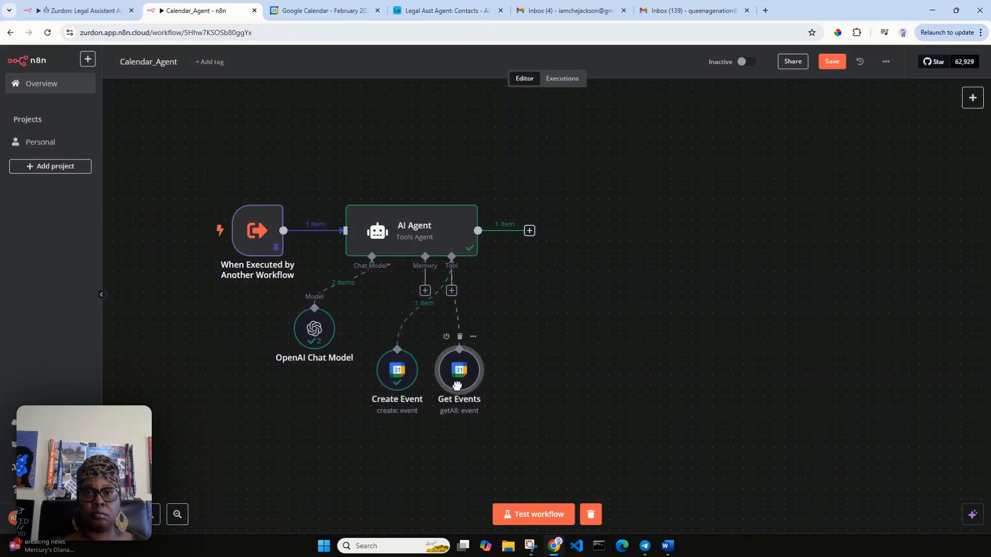
mouse_move(458, 382)
left_click_drag(458, 382, 456, 386)
left_click(254, 236)
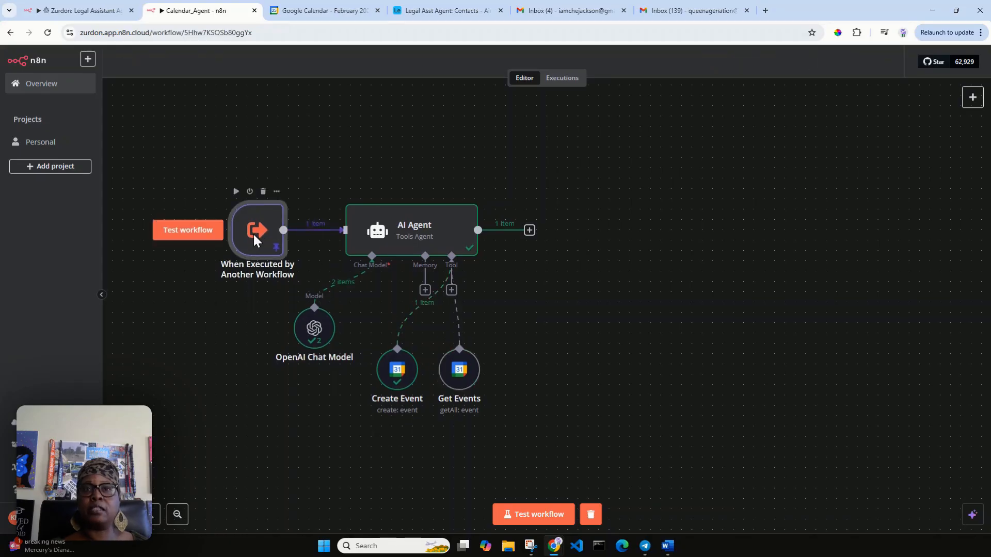
Step: Change the trigger's pinned test query to 'List all events on February 27th' and save it
double_click(253, 235)
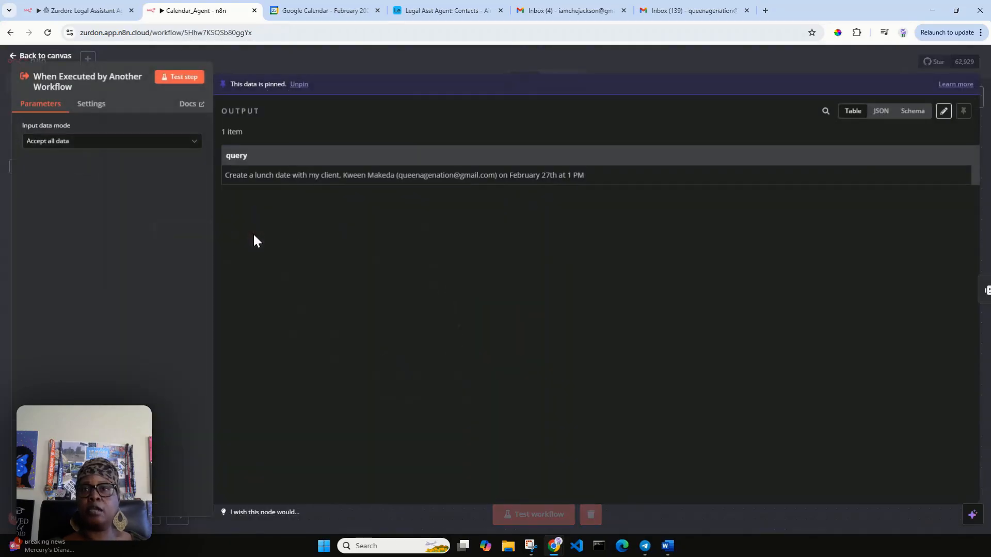
left_click(944, 114)
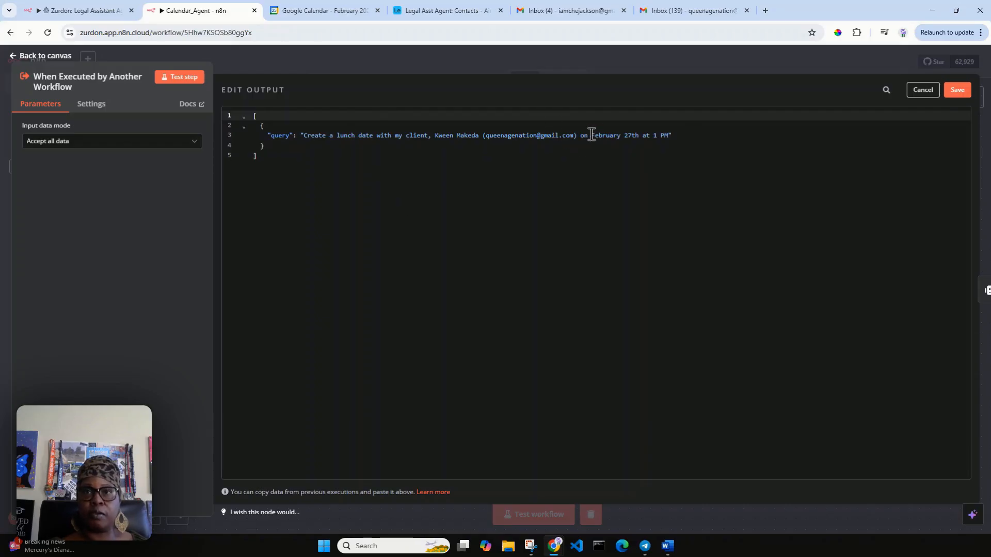
left_click_drag(591, 135, 308, 140)
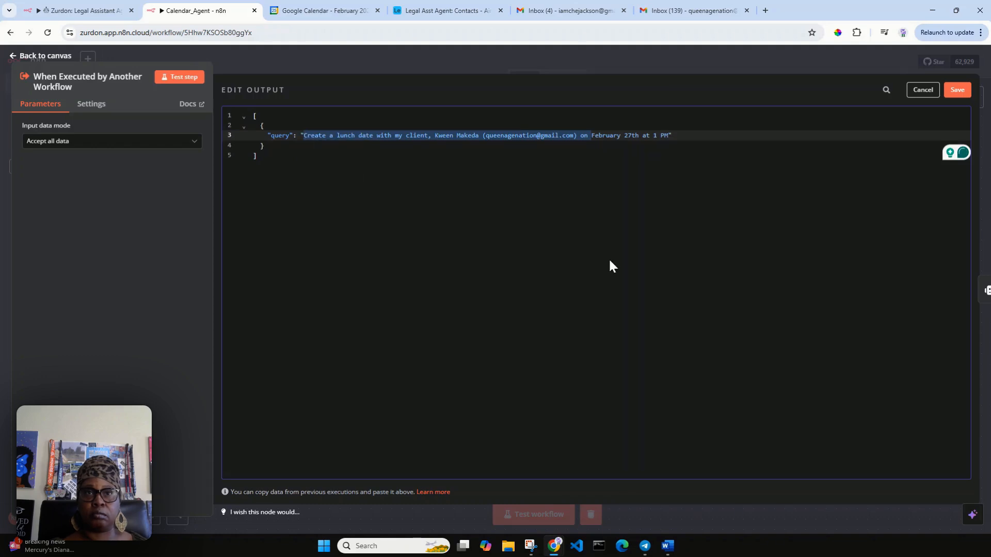
key("BackSpace")
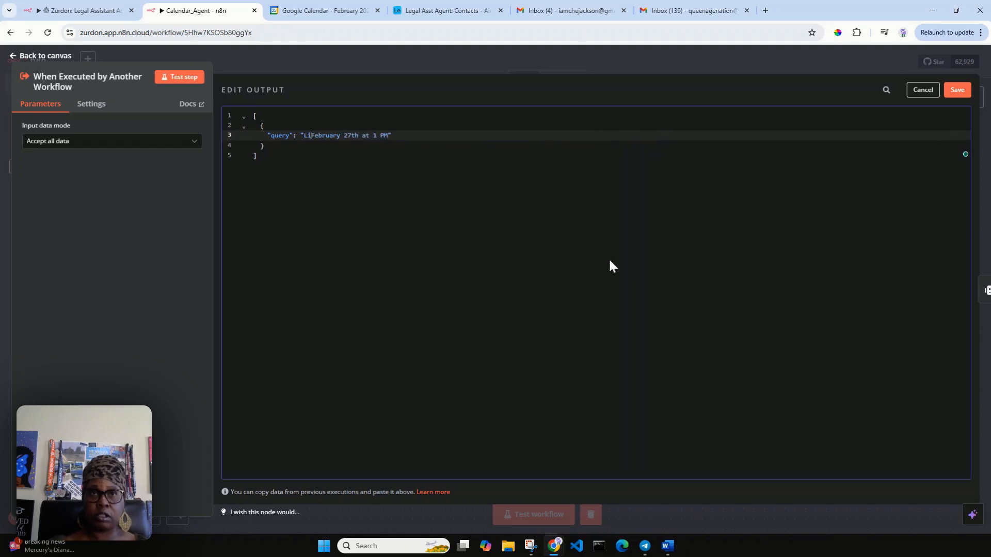
type("List all ")
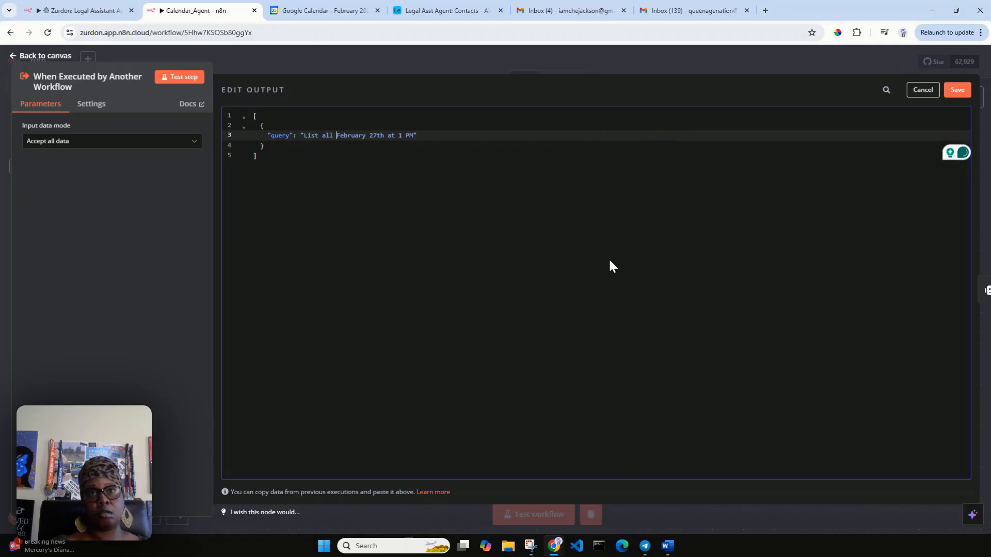
type("events on")
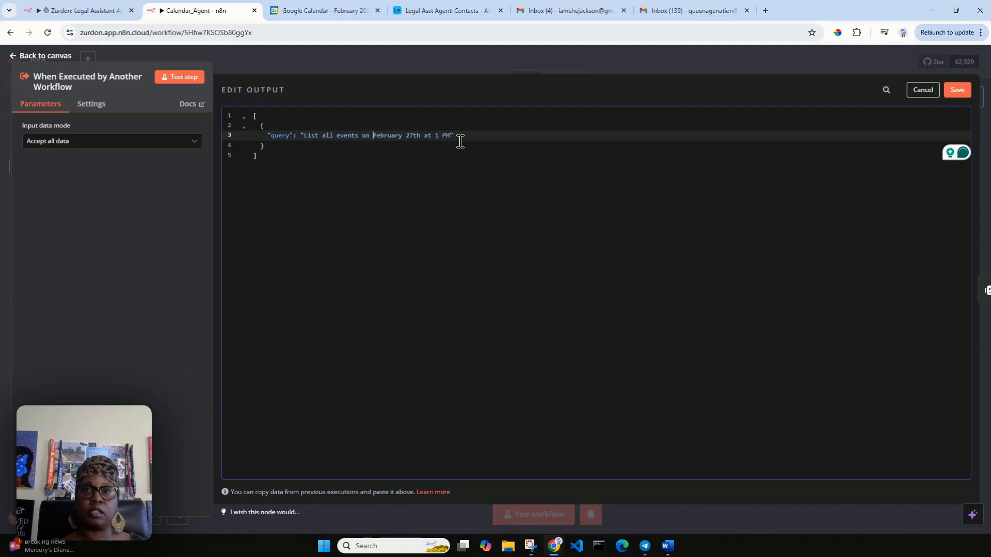
left_click_drag(452, 135, 430, 135)
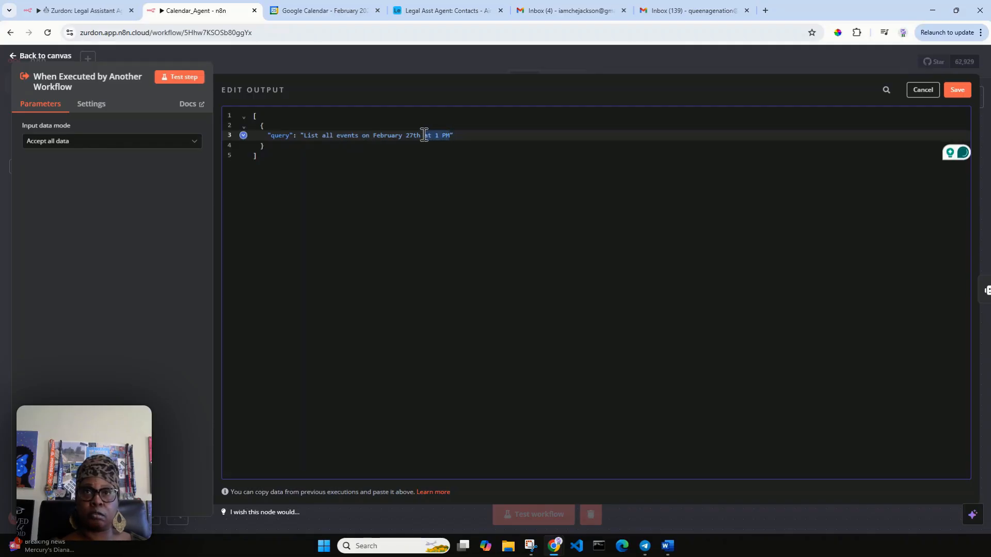
key("BackSpace")
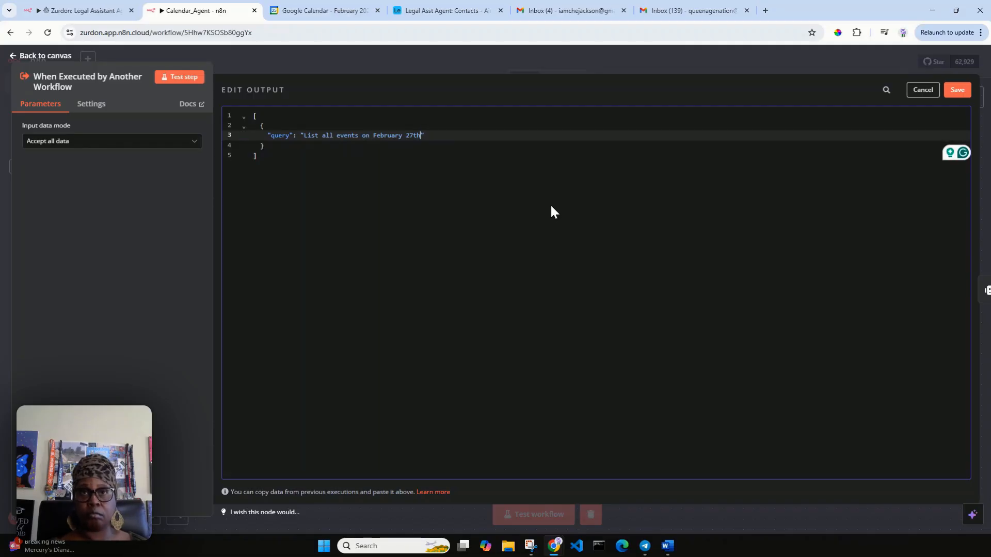
left_click(957, 91)
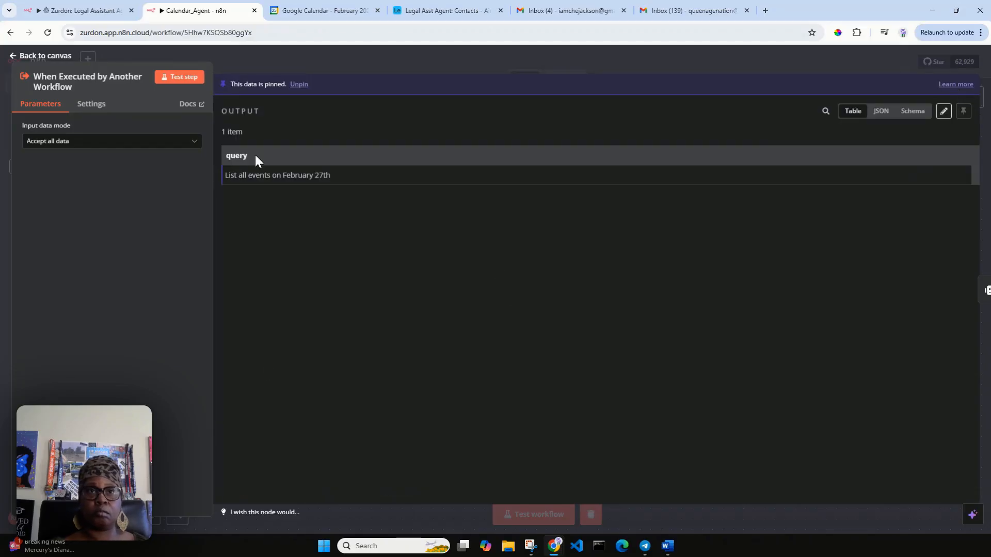
left_click(46, 55)
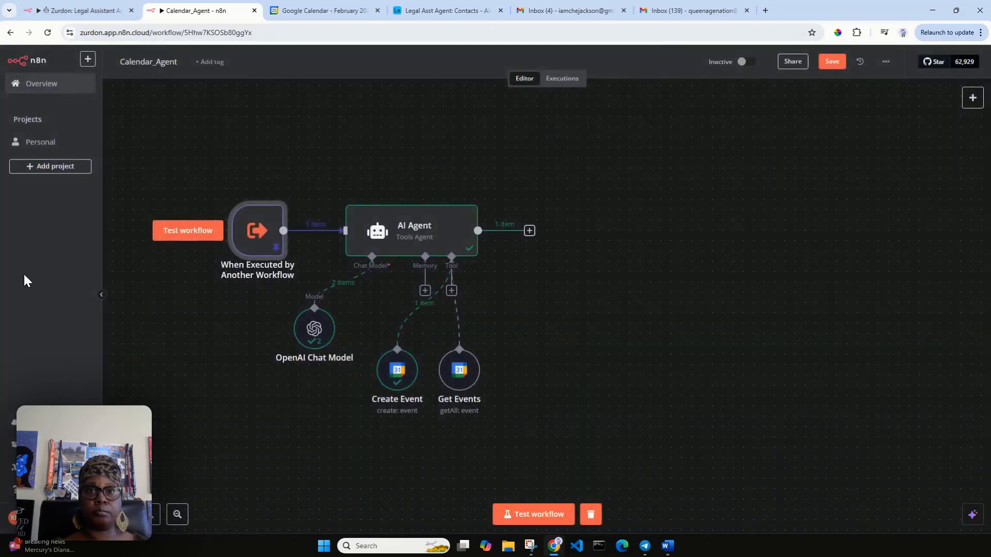
Step: Test-run the workflow and check the agent reports one lunch event, February 27th, 1:00–2:00 PM
left_click(528, 515)
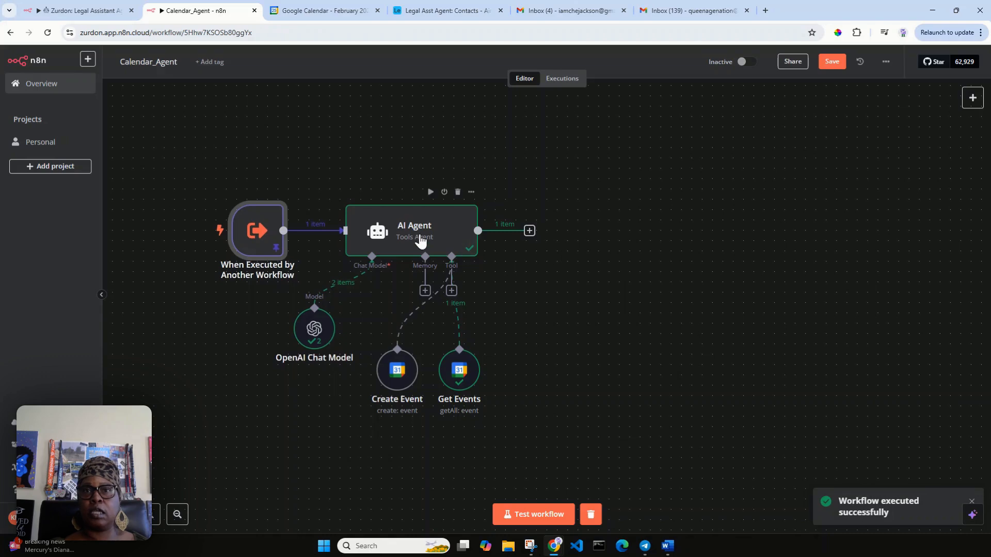
left_click(421, 235)
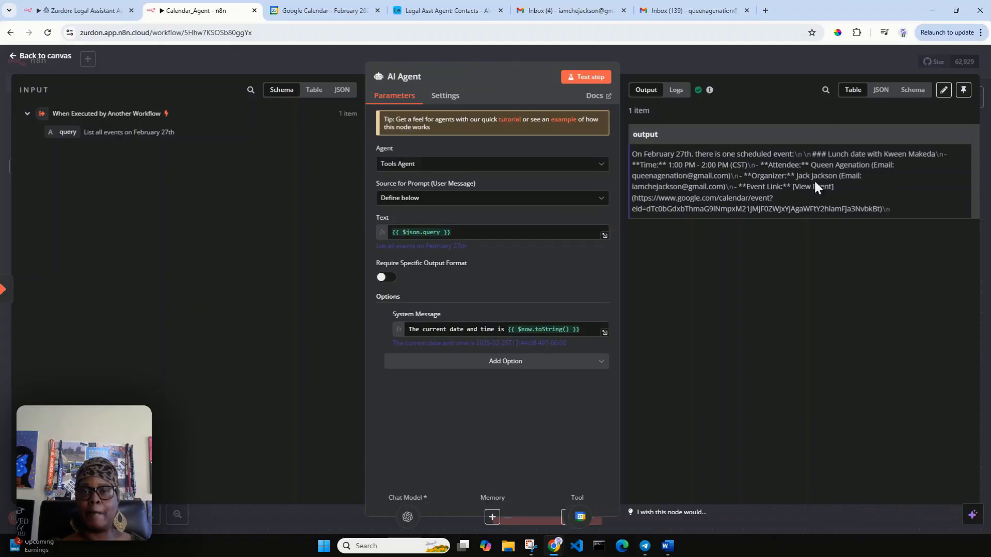
left_click(330, 10)
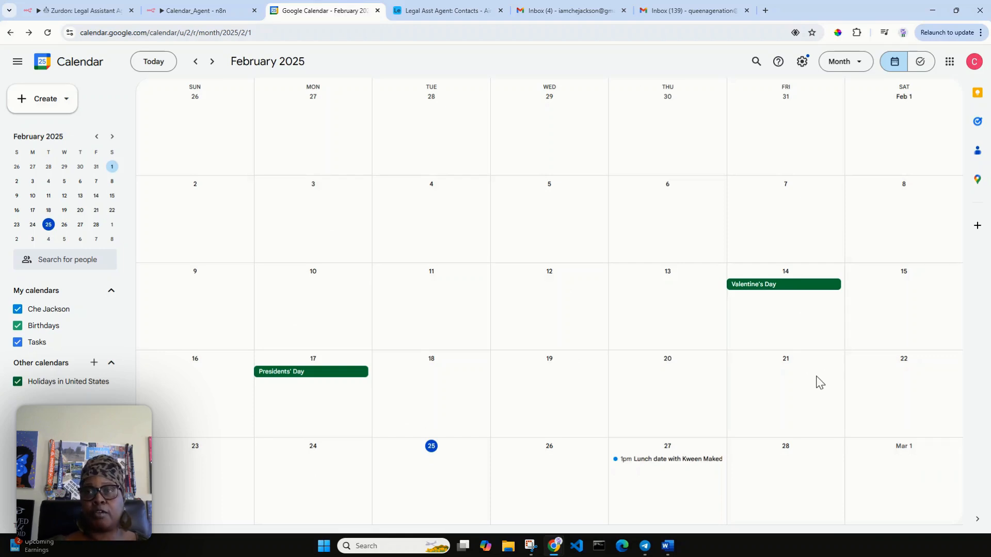
Step: Create and save an all-day event titled 'N8N Test Event' on Friday, February 28
left_click(778, 466)
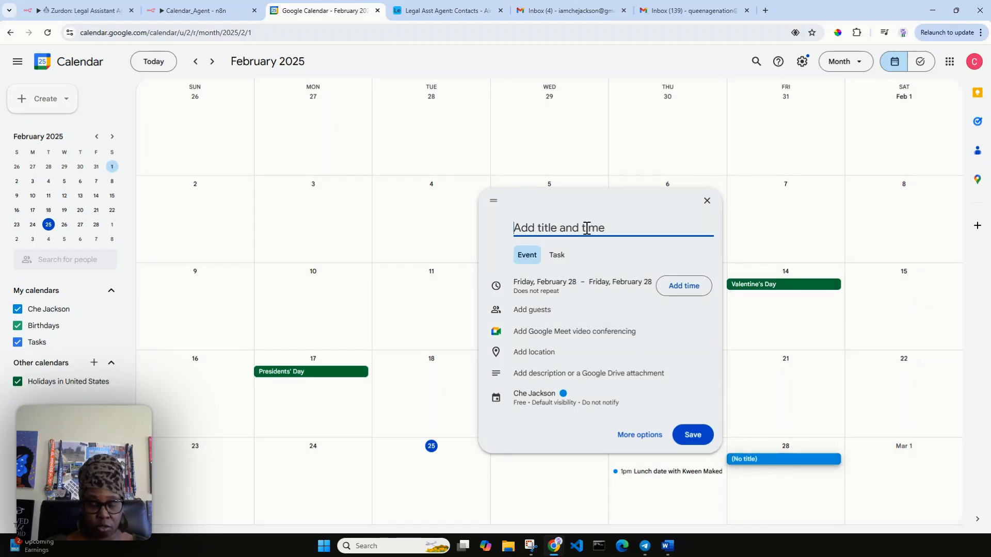
type("N8N")
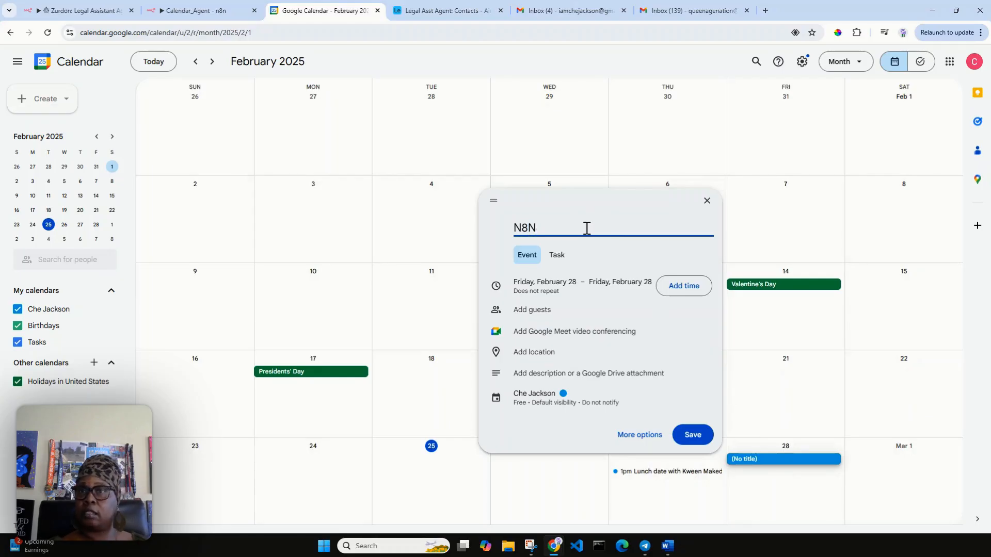
left_click(621, 282)
left_click(654, 257)
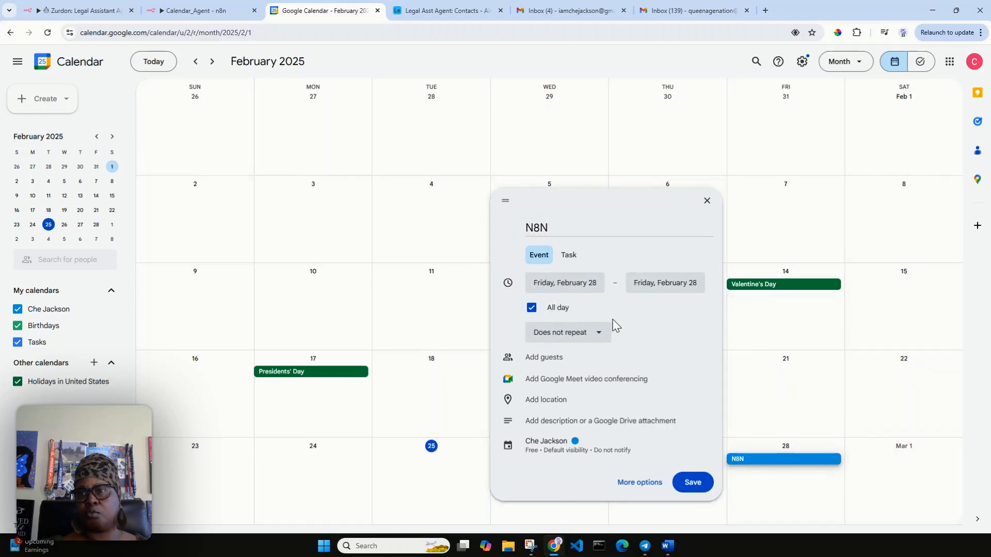
left_click(589, 225)
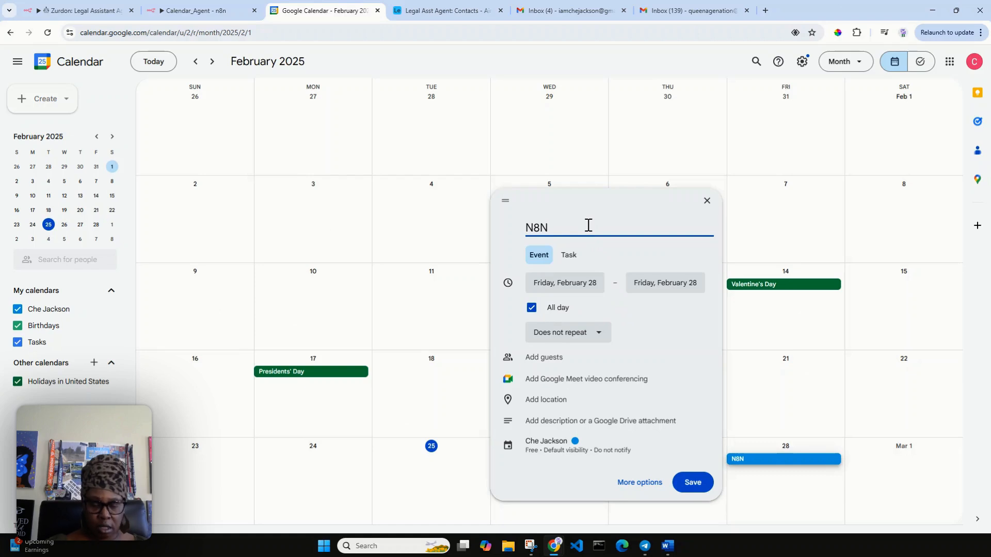
type("Event T")
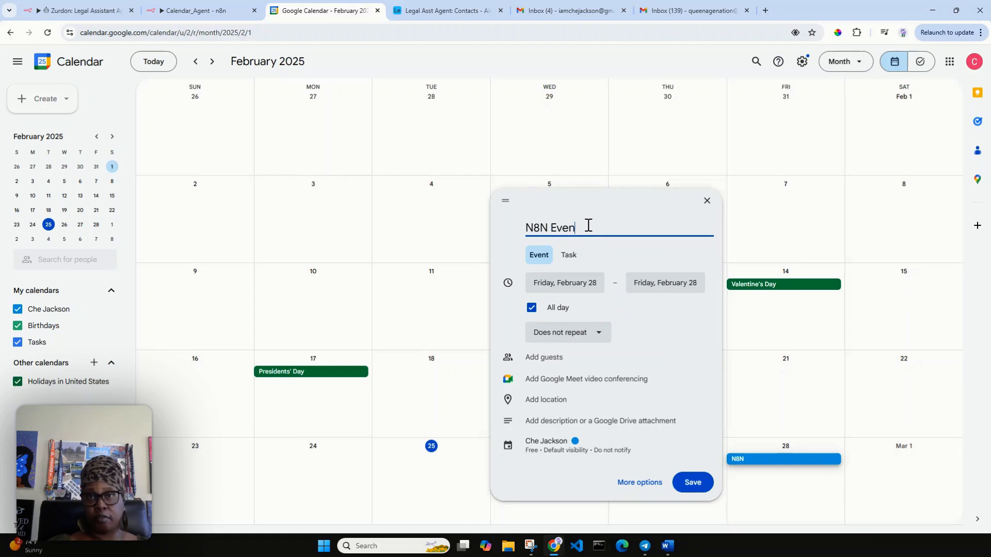
key("BackSpace")
key("BackSpace")
key("BackSpace")
key("BackSpace")
key("BackSpace")
key("BackSpace")
key("BackSpace")
key("BackSpace")
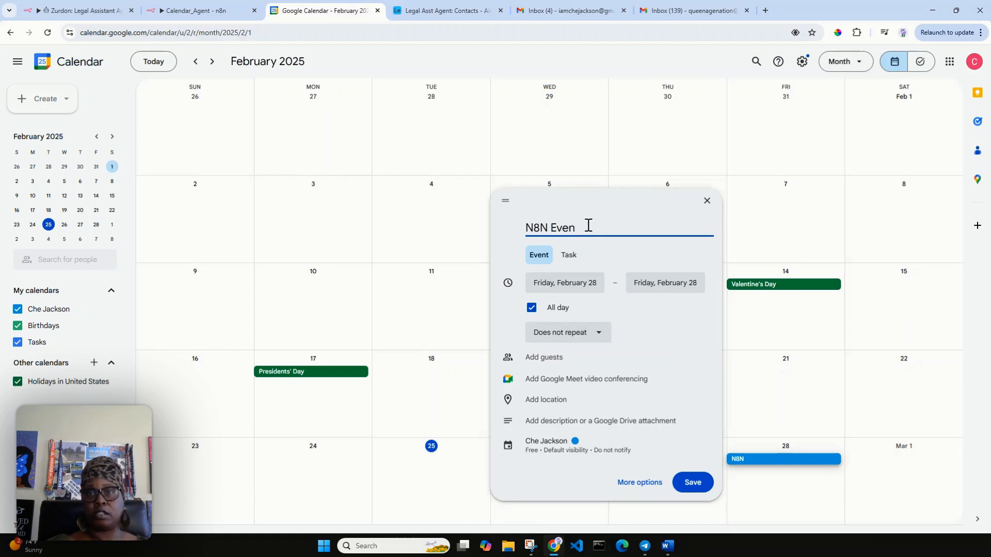
type("Test Event")
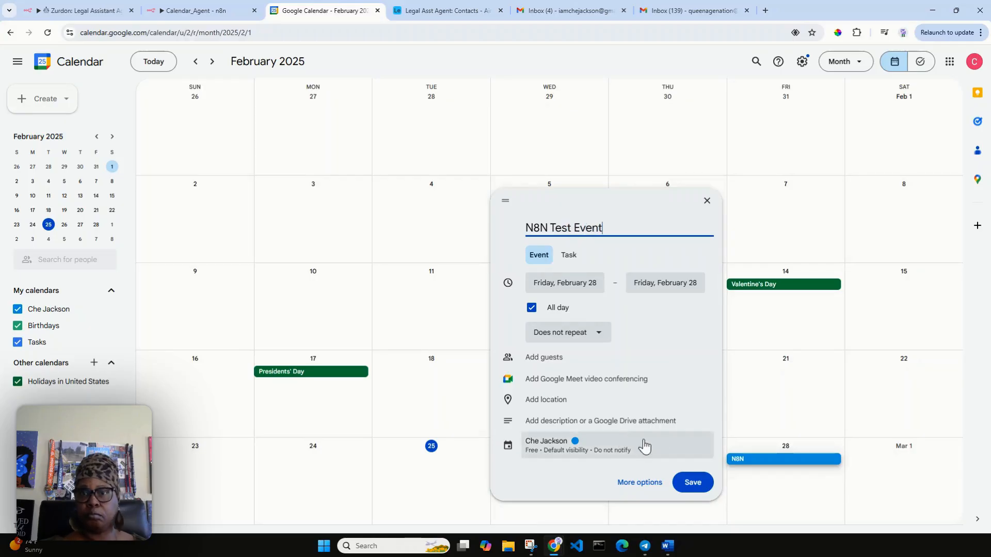
left_click(696, 487)
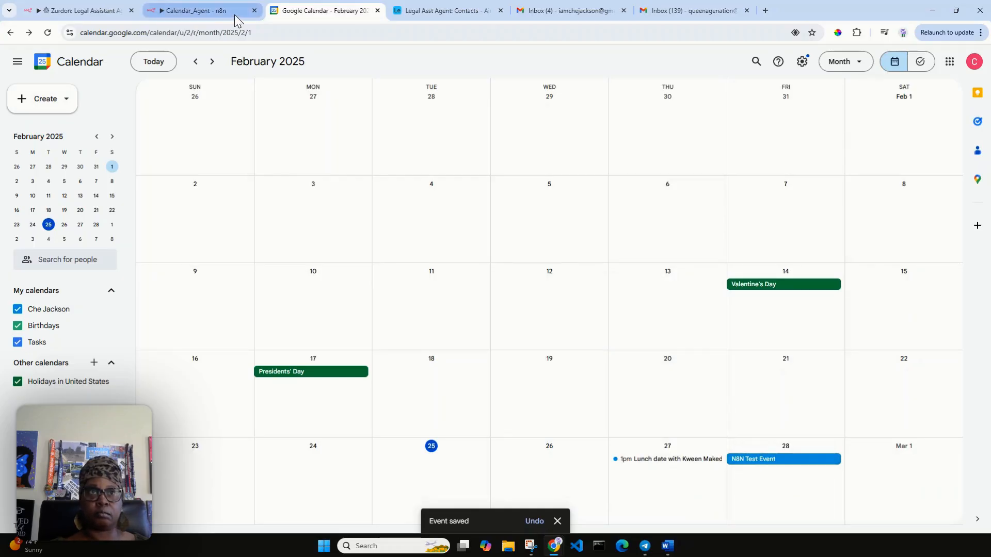
Step: Back in n8n, open the trigger node showing its pinned test query
left_click(210, 12)
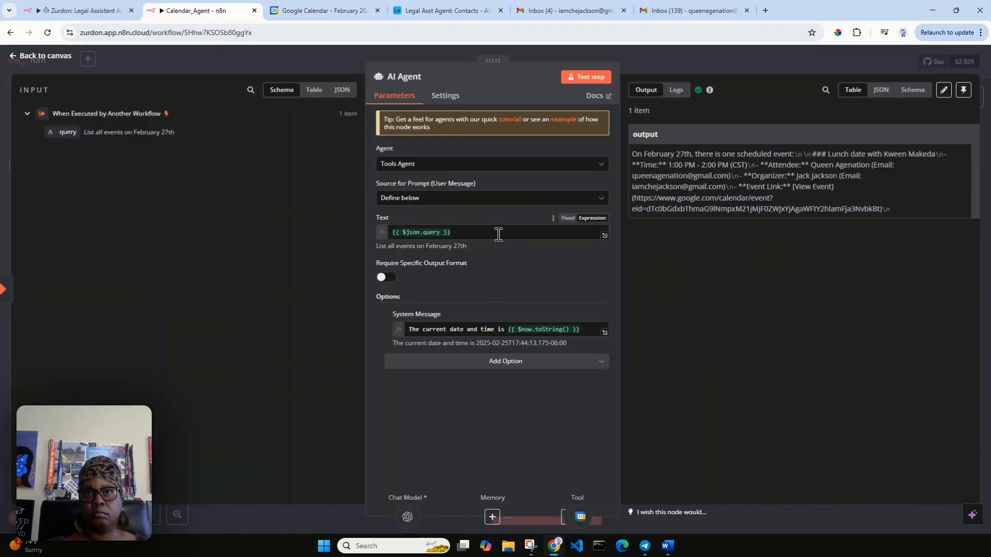
left_click(48, 61)
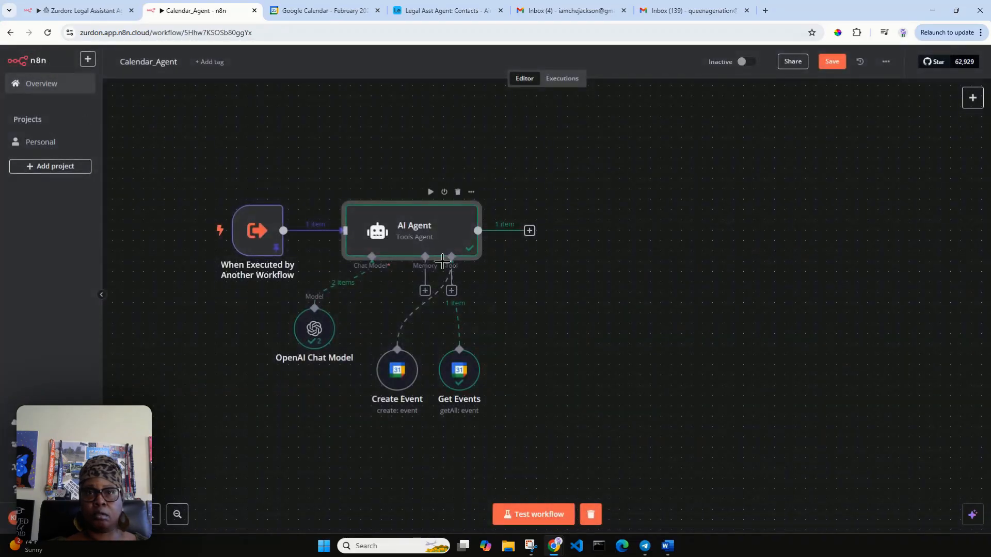
double_click(254, 246)
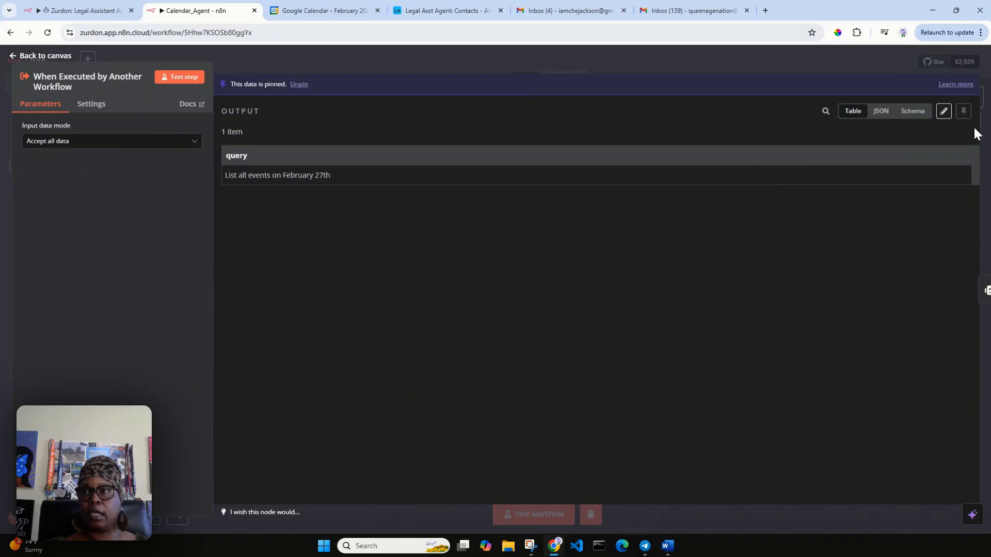
Step: Change the pinned query's date from February 27th to 28th and save it
left_click(941, 114)
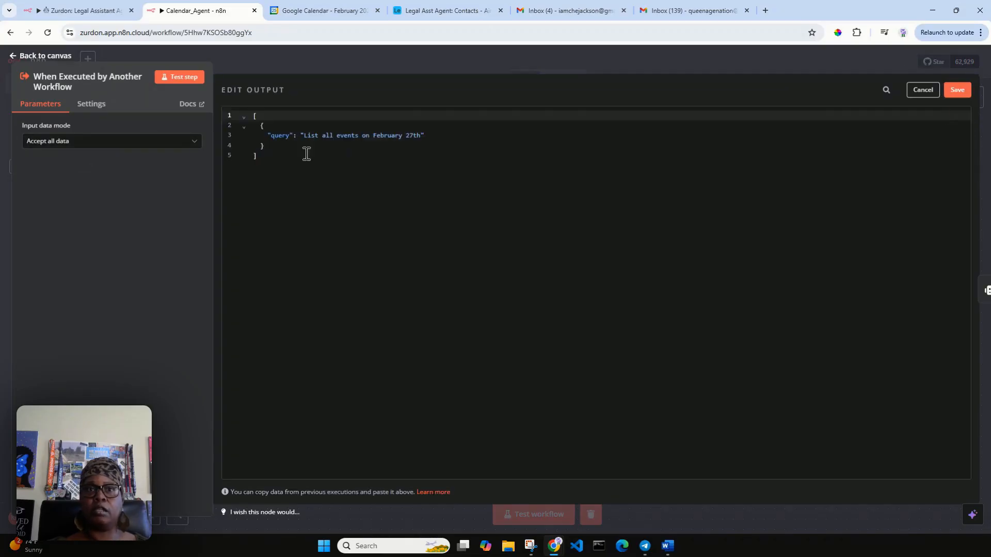
left_click(411, 135)
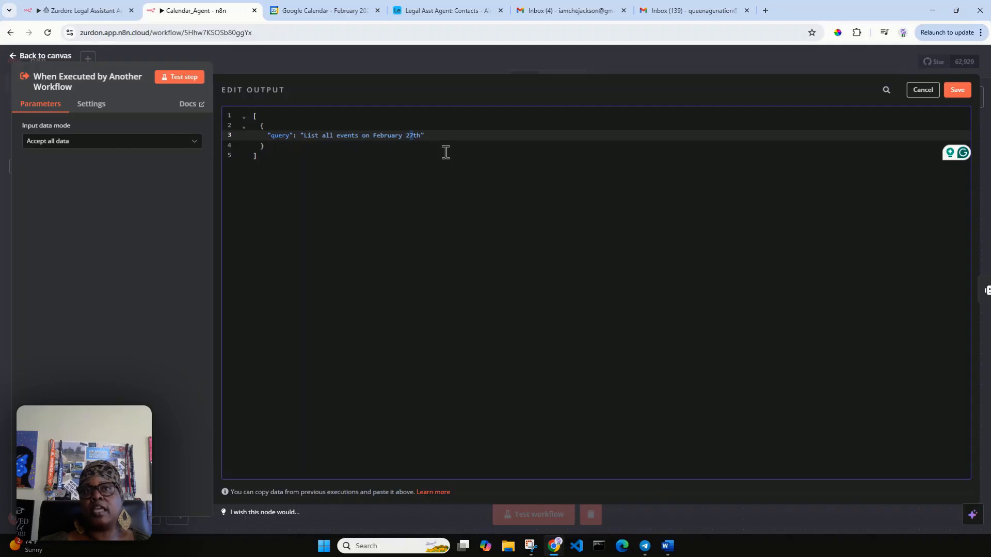
key("Delete")
type("8")
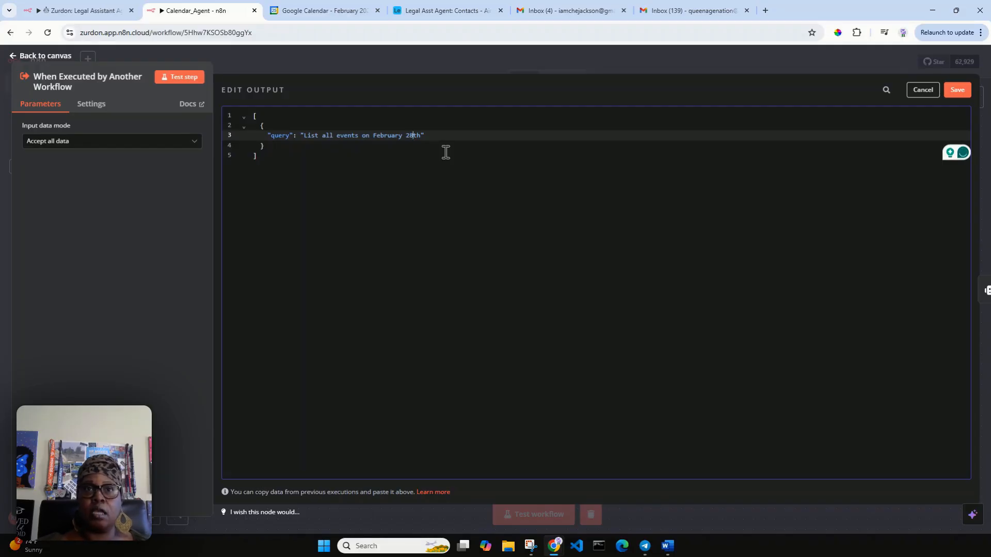
left_click(958, 90)
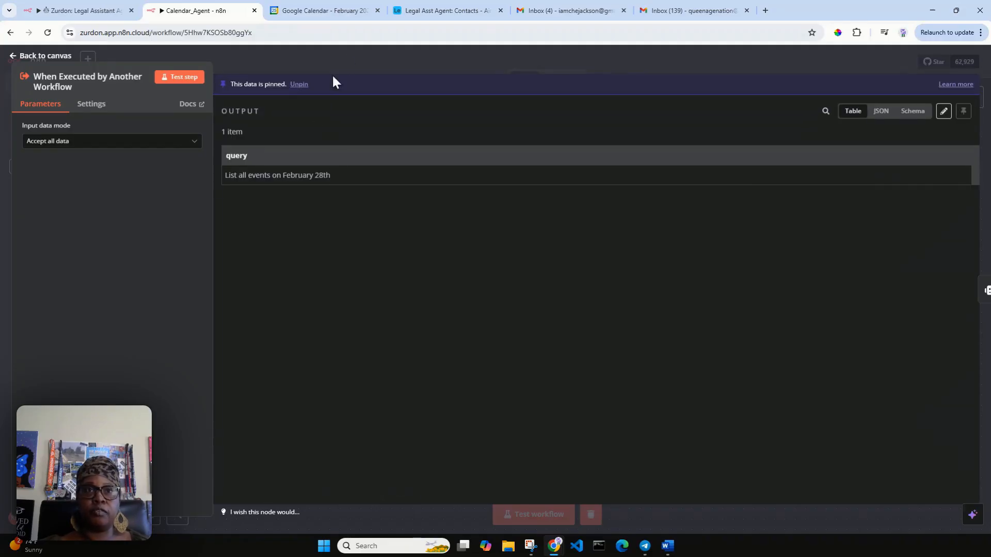
left_click(346, 12)
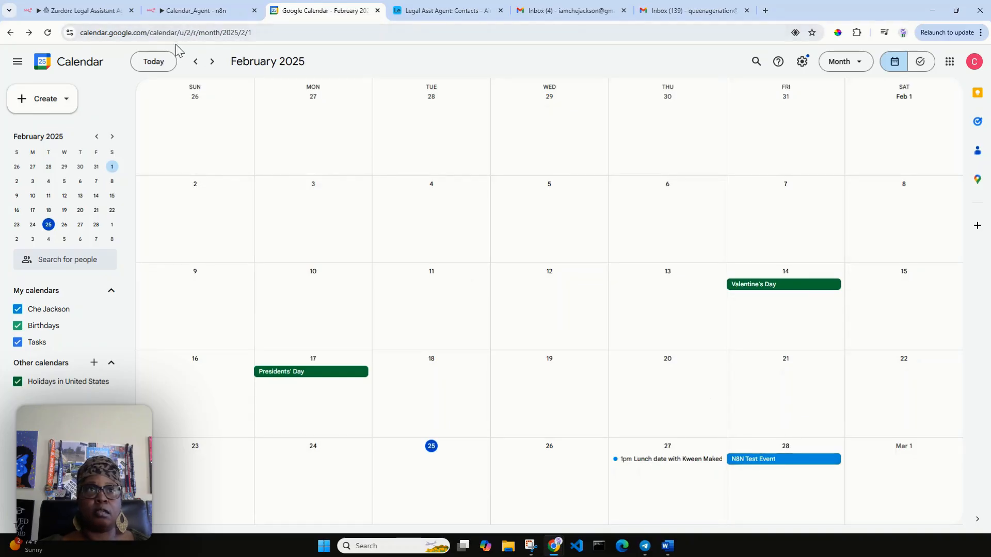
left_click(191, 13)
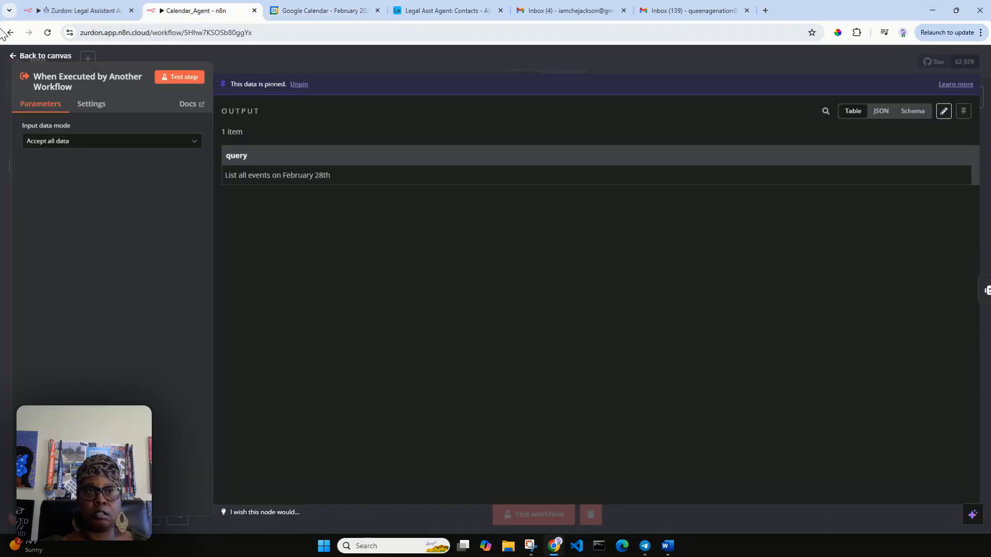
Step: Run the workflow on the February 28th query and confirm the AI Agent reports N8N Test Event
left_click(48, 59)
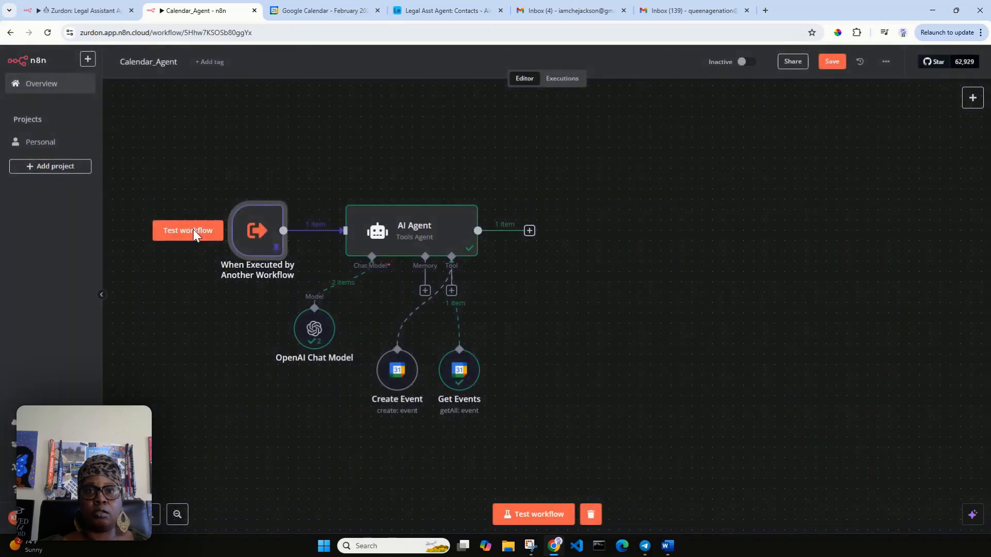
left_click(539, 517)
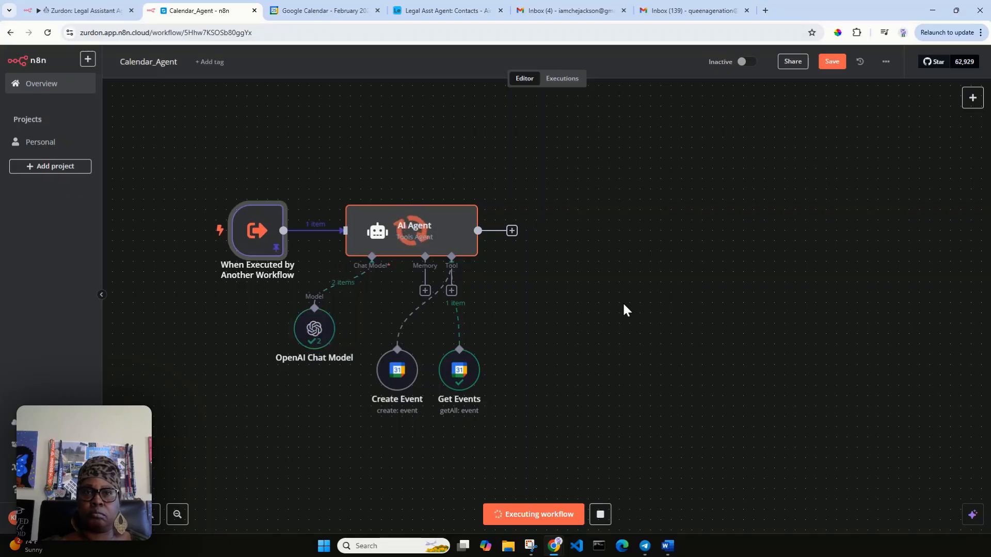
double_click(431, 229)
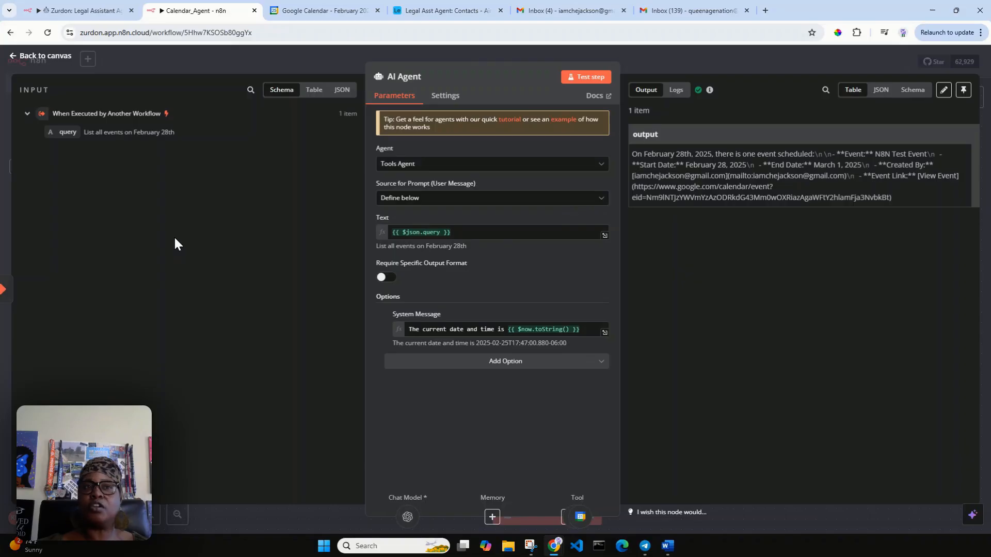
left_click(38, 58)
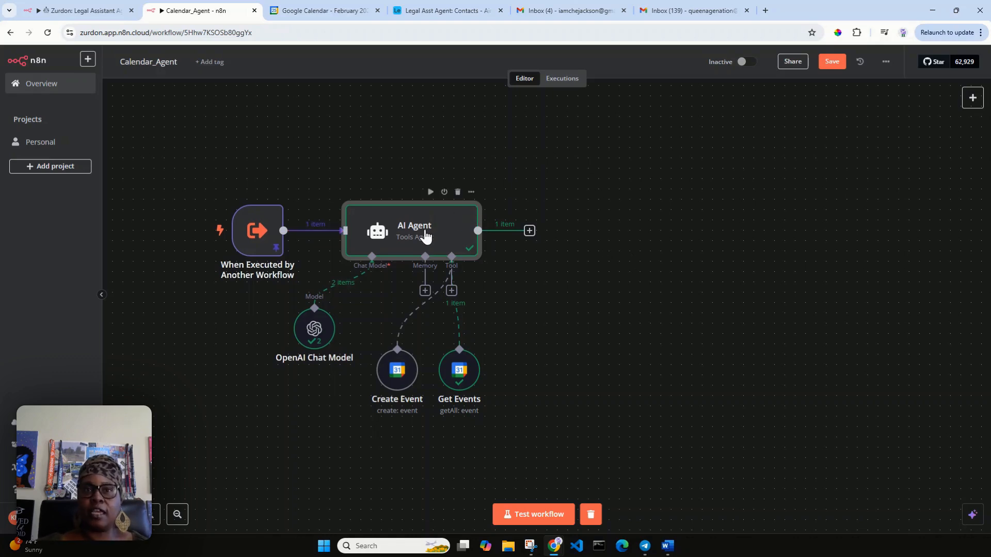
double_click(424, 236)
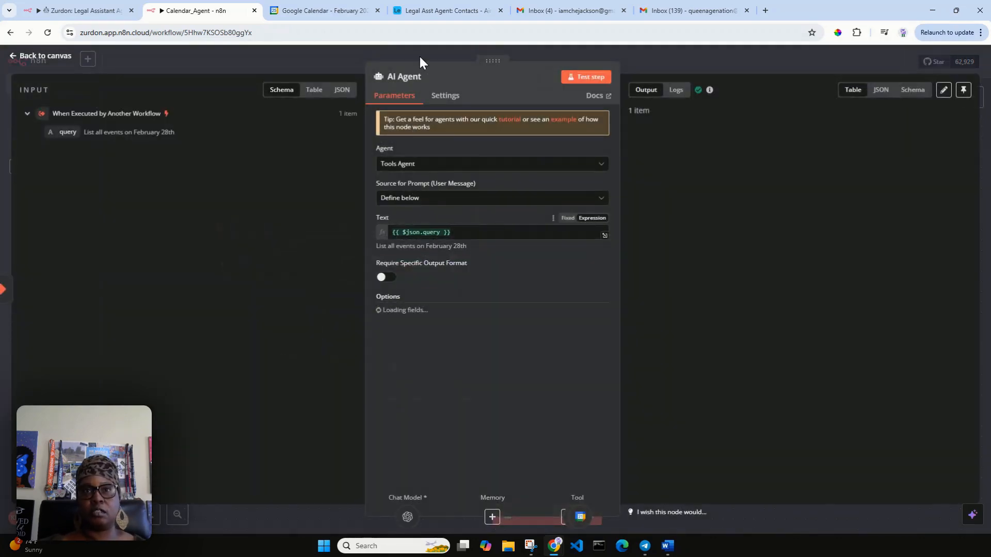
left_click(429, 76)
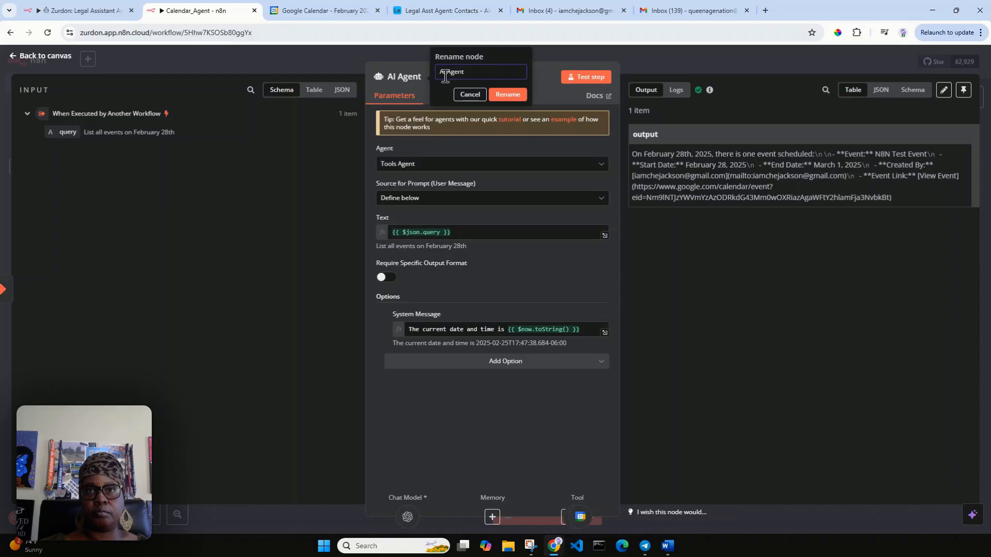
Step: Rename the AI Agent node to Calendar_Agent
left_click(449, 71)
key("BackSpace")
key("BackSpace")
key("BackSpace")
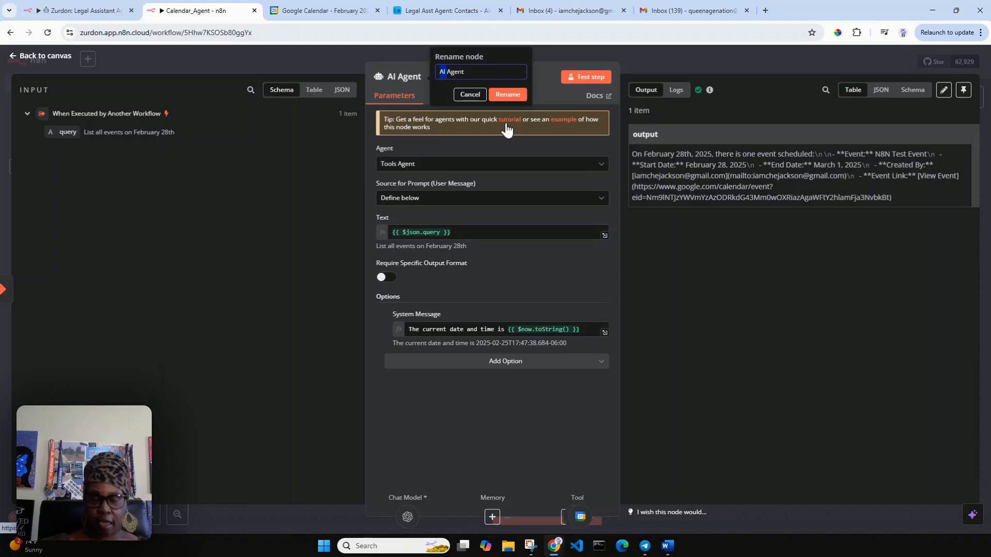
type("Calendar_")
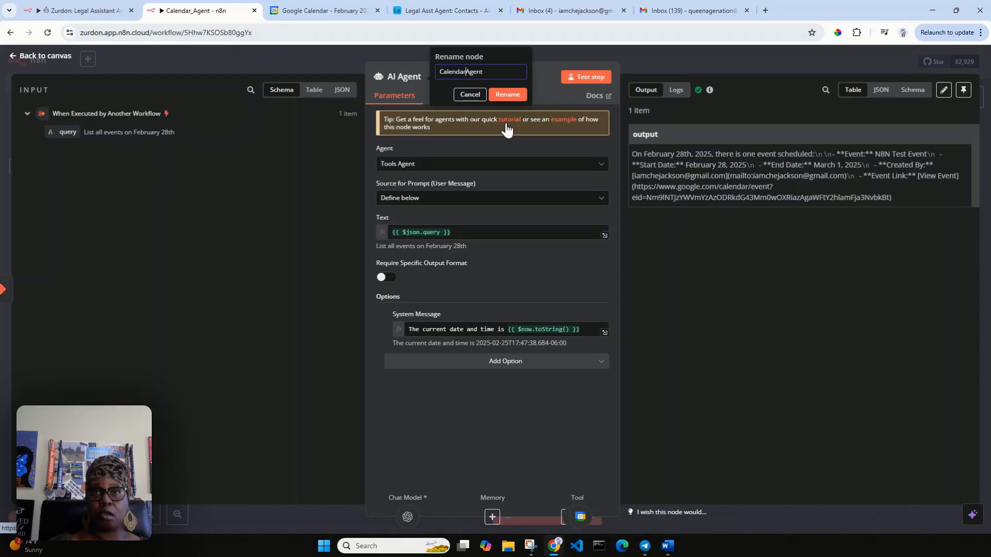
left_click(509, 97)
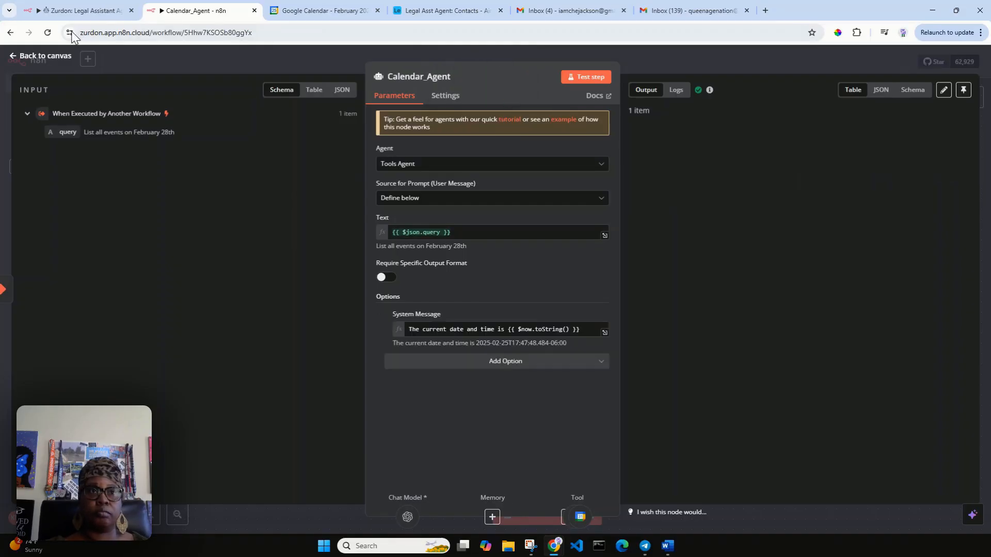
left_click(46, 57)
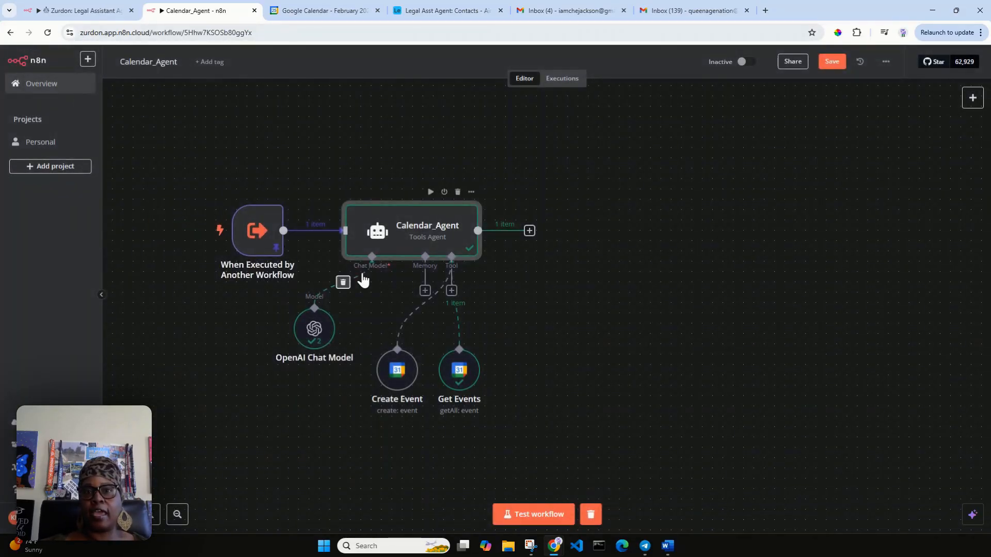
Step: Nudge the Create Event and Get Events tool nodes to tidy the canvas
left_click_drag(390, 368, 380, 368)
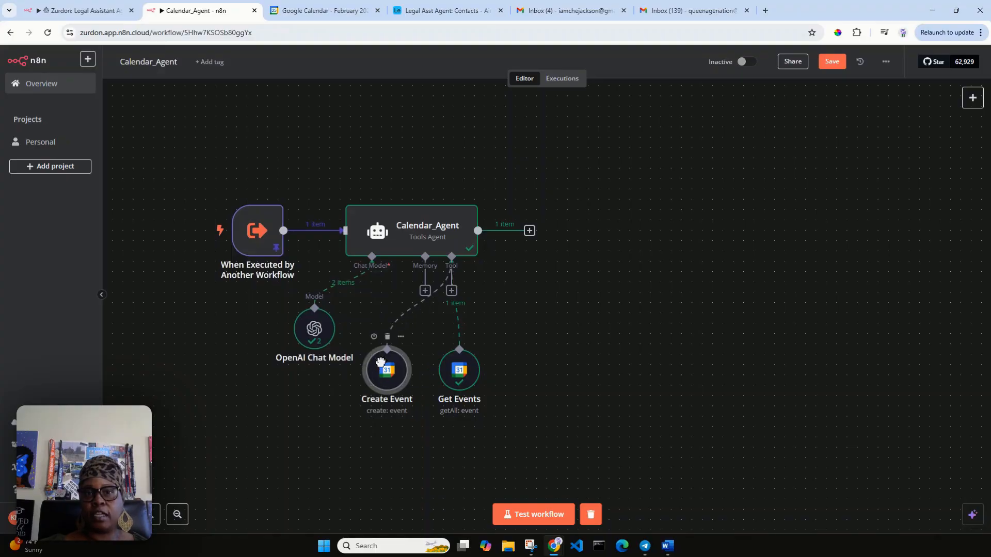
left_click(462, 384)
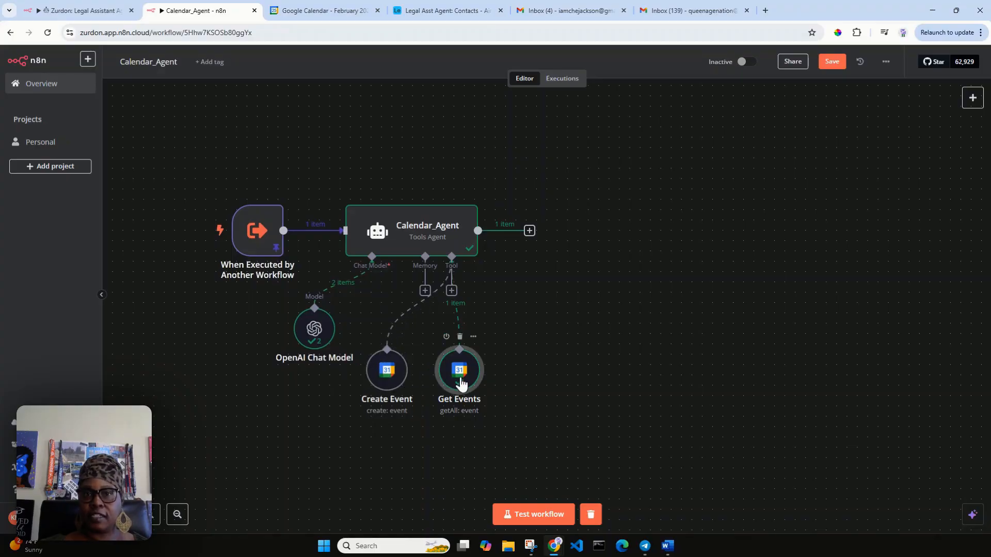
mouse_move(461, 381)
left_mouse_down()
mouse_move(458, 369)
mouse_move(457, 383)
left_mouse_up()
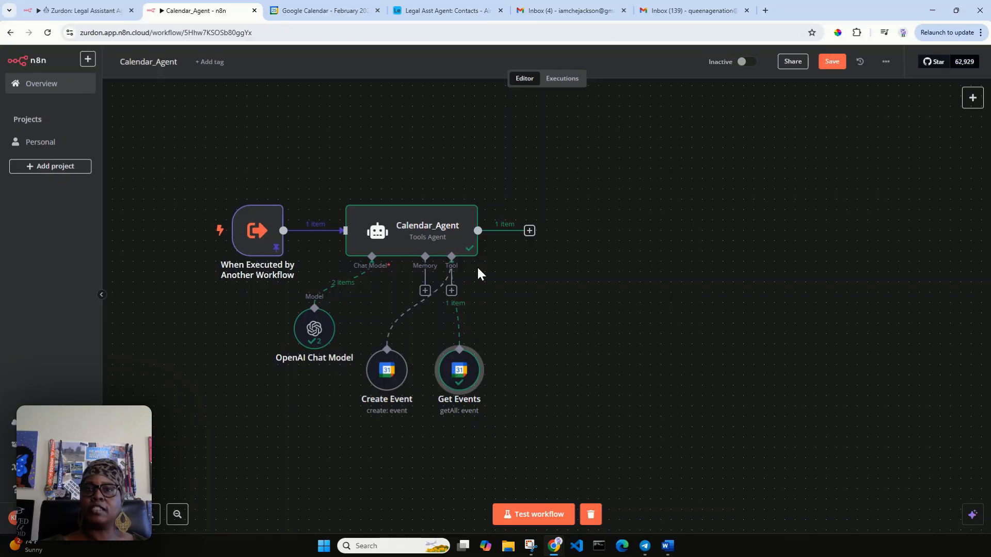
Step: Browse Google Calendar actions, then search the agent's Tools list for 'google cal'
left_click(528, 232)
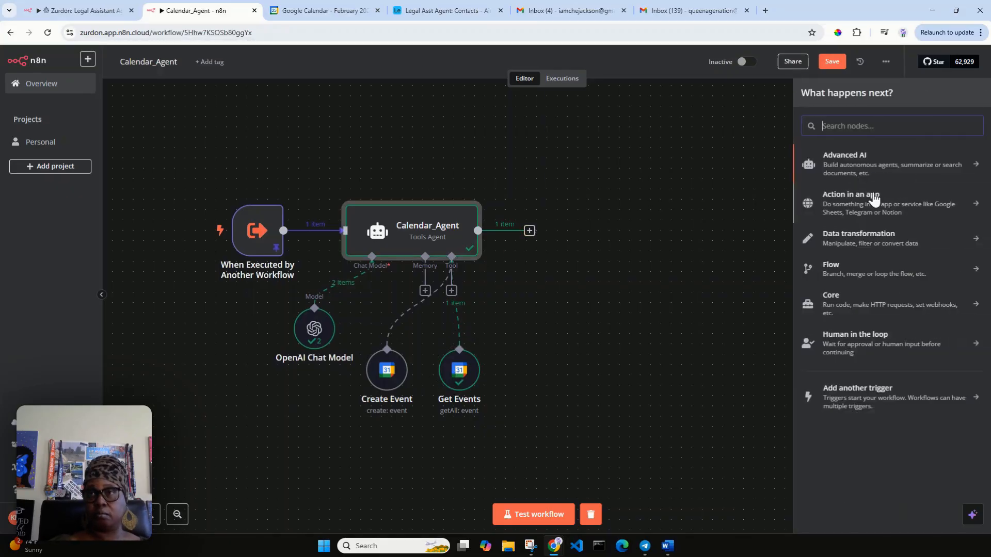
type("goog")
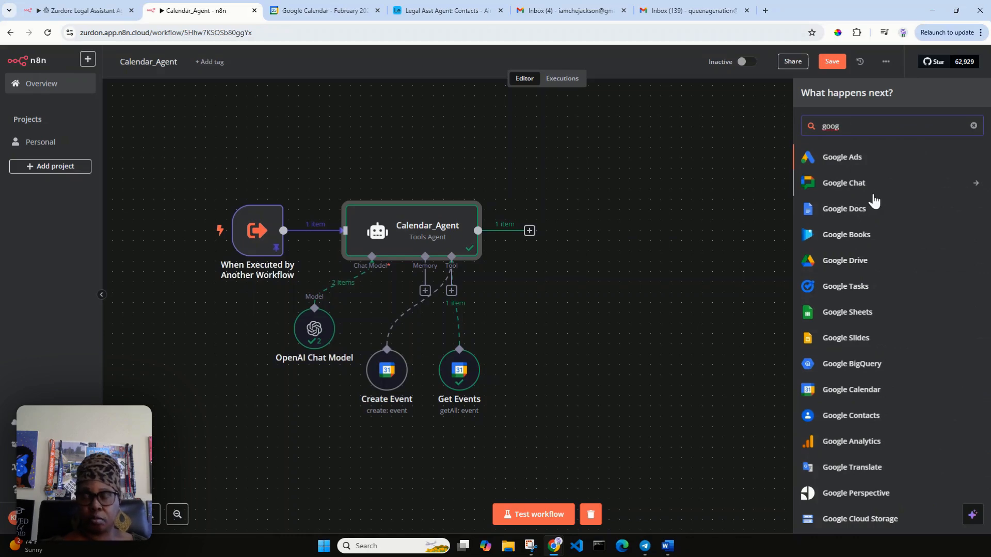
type("le calen")
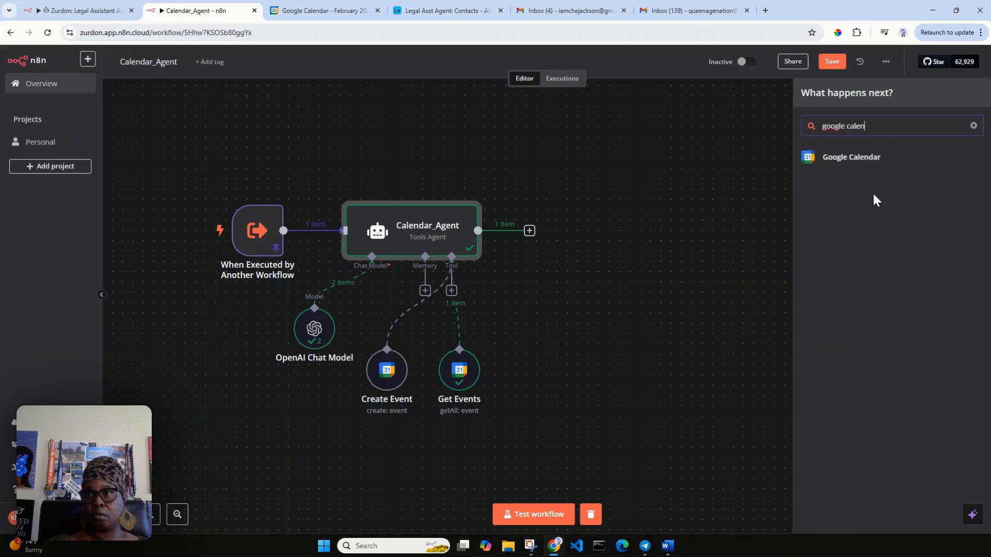
left_click(841, 163)
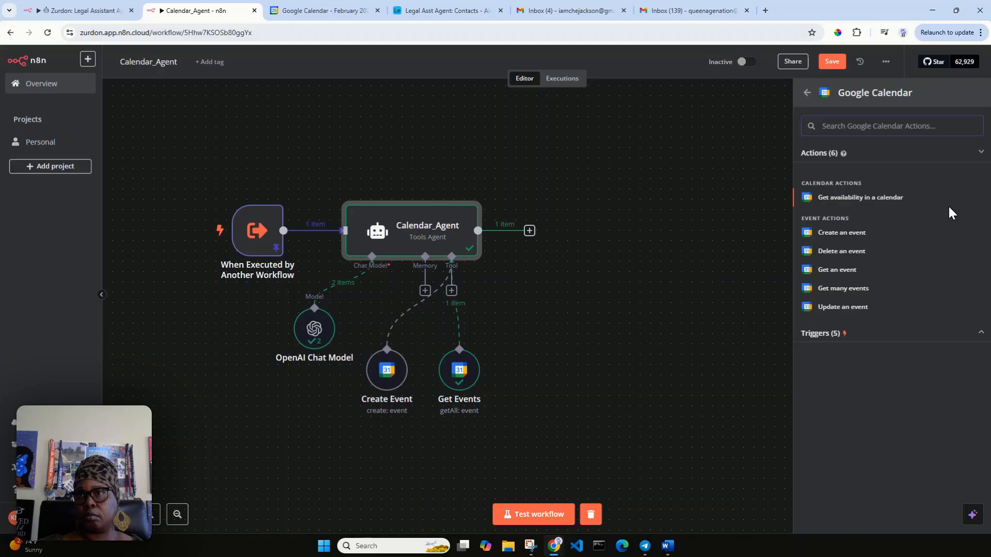
left_click(691, 223)
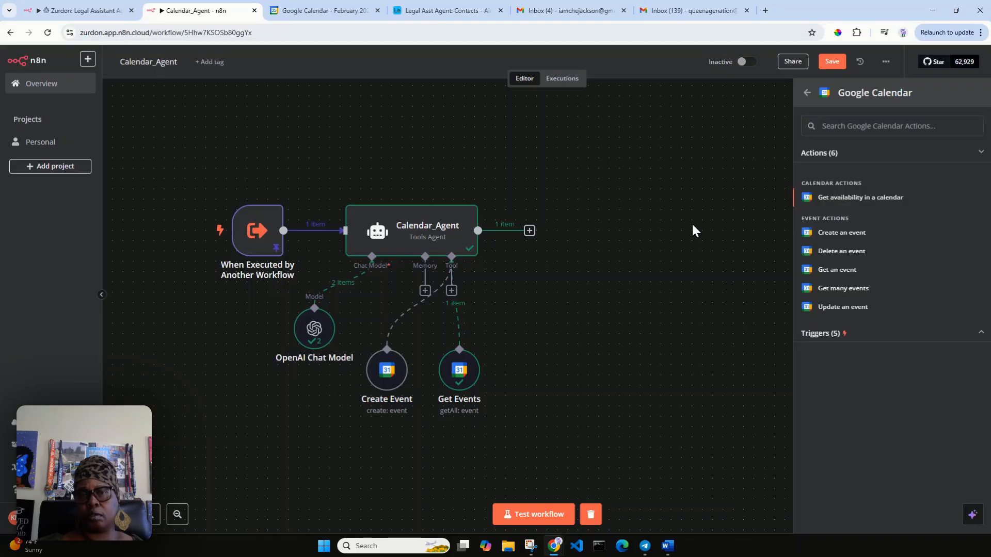
left_click(451, 292)
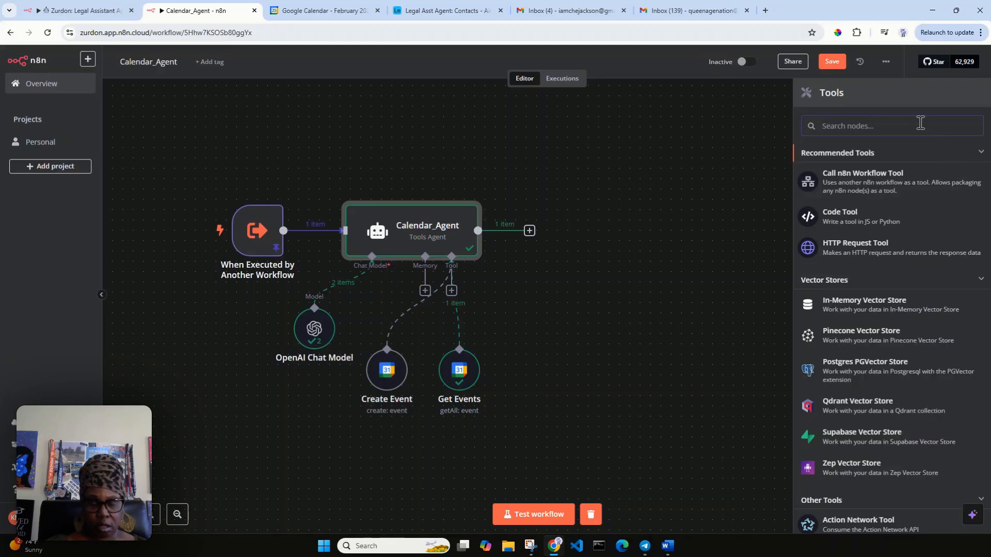
type("goog")
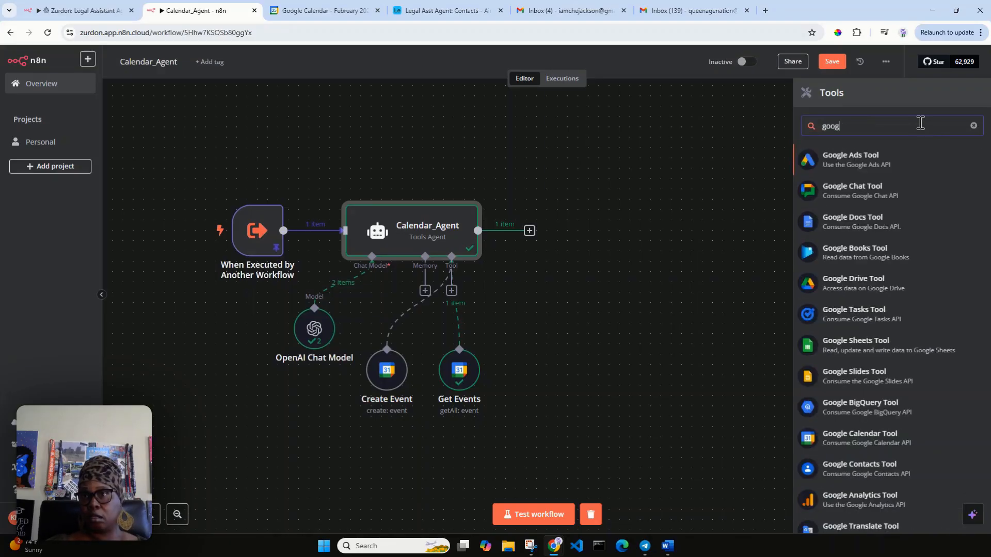
type("le cal")
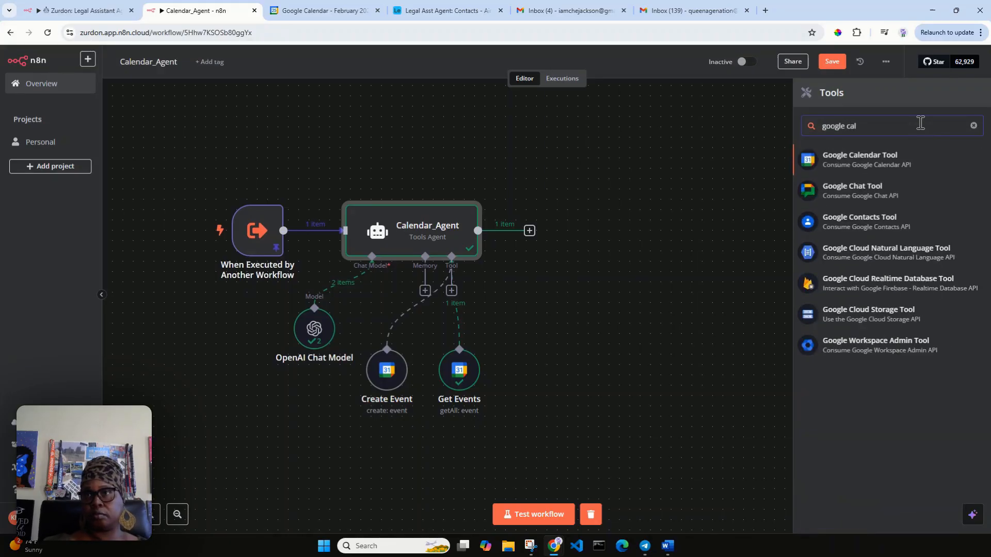
Step: Add a Google Calendar Tool with a manual description set to {{ $json.query }}
left_click(863, 156)
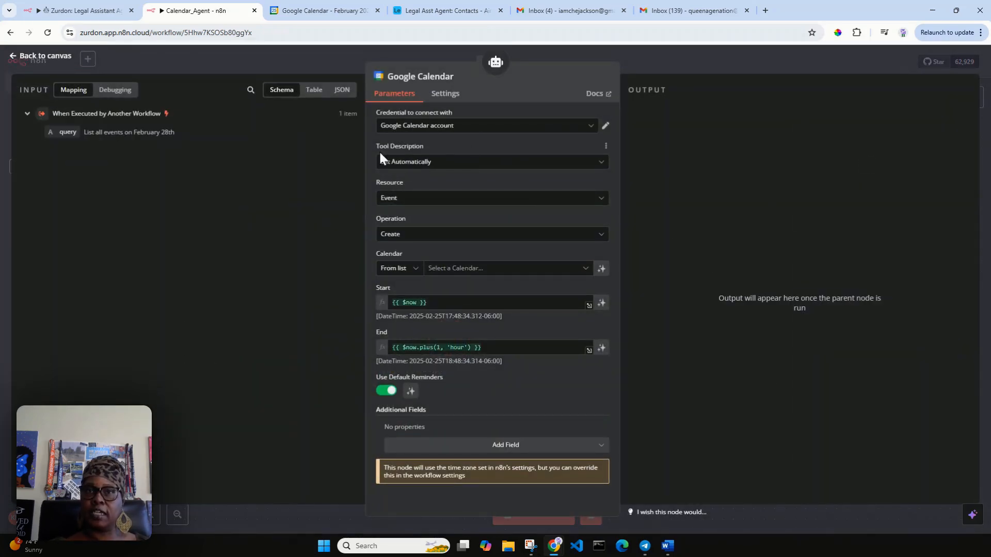
left_click(432, 163)
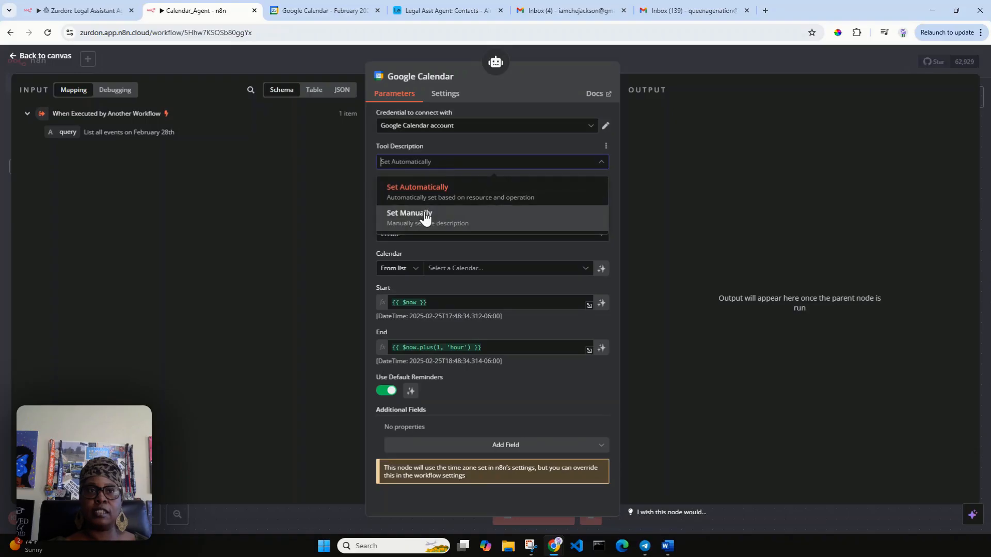
left_click(426, 216)
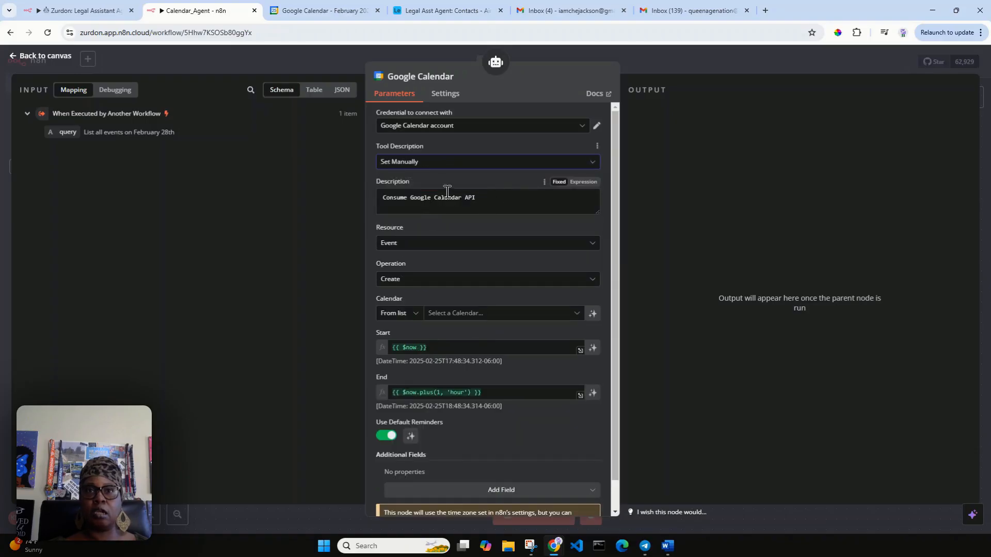
left_click_drag(475, 197, 382, 197)
key("BackSpace")
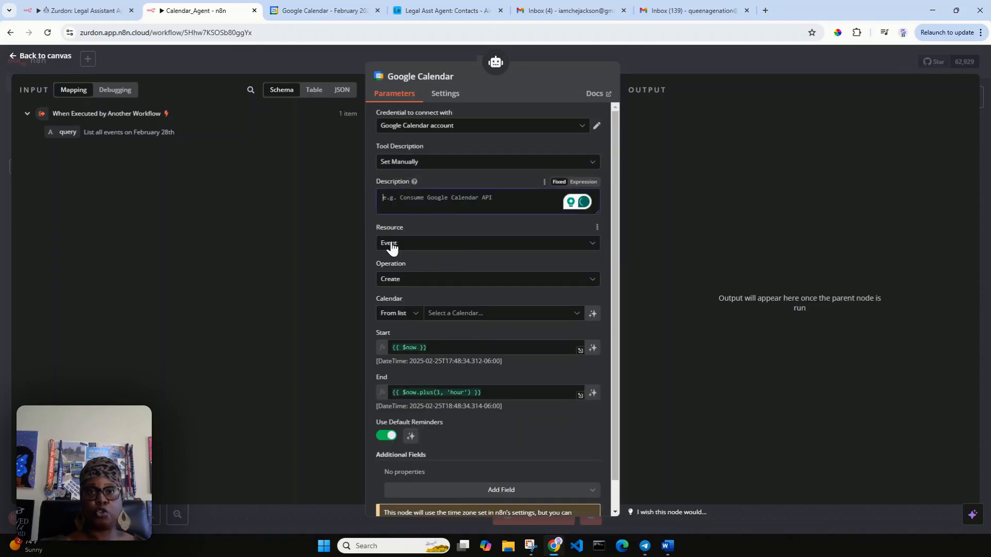
left_click_drag(64, 132, 406, 216)
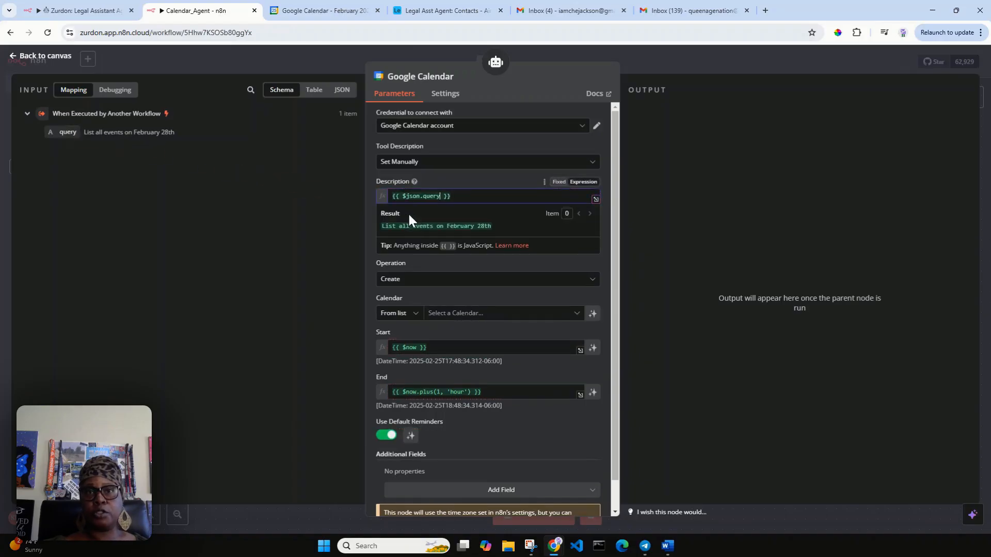
left_click(473, 175)
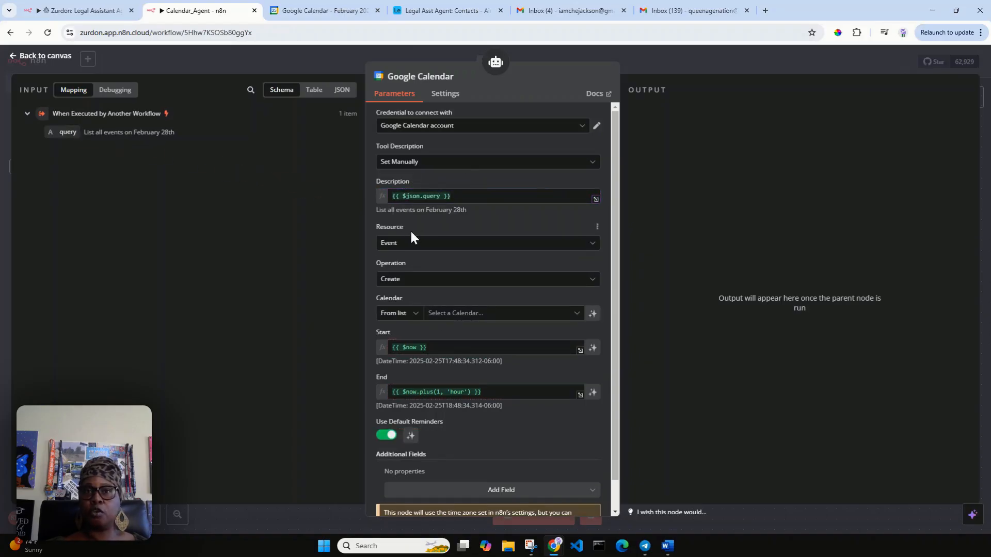
Step: Set the tool to Update events on the account's calendar with a model-defined Event ID
left_click(525, 282)
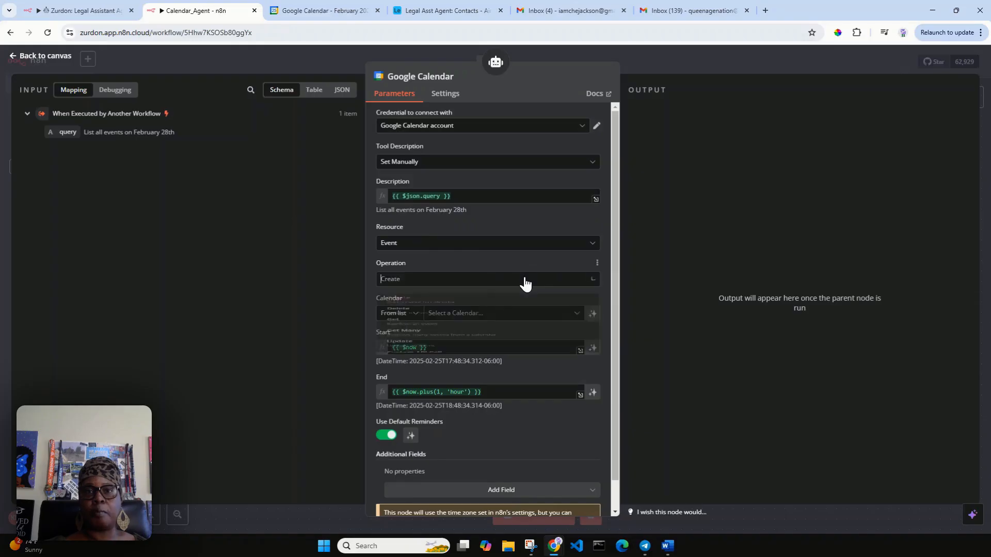
scroll(537, 361, "down", 1)
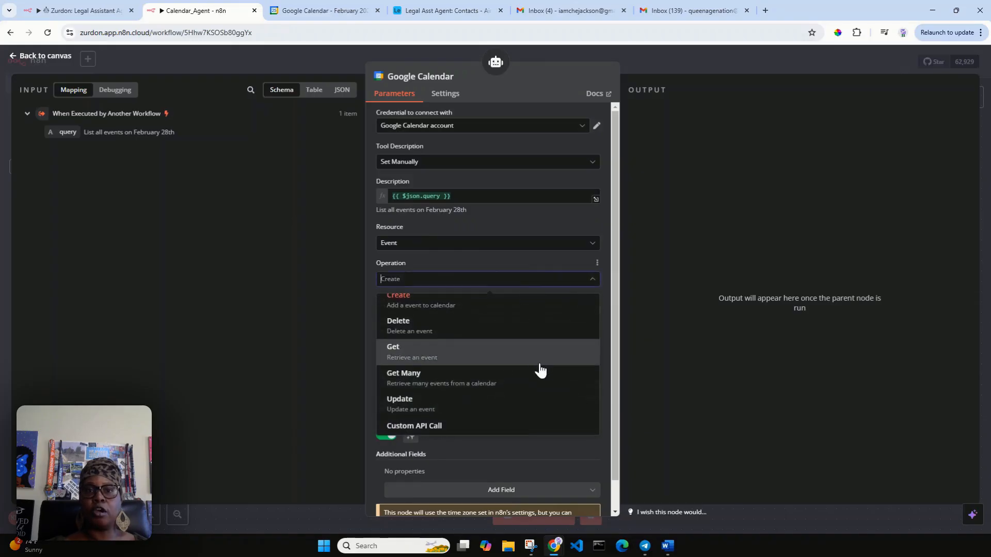
left_click(493, 402)
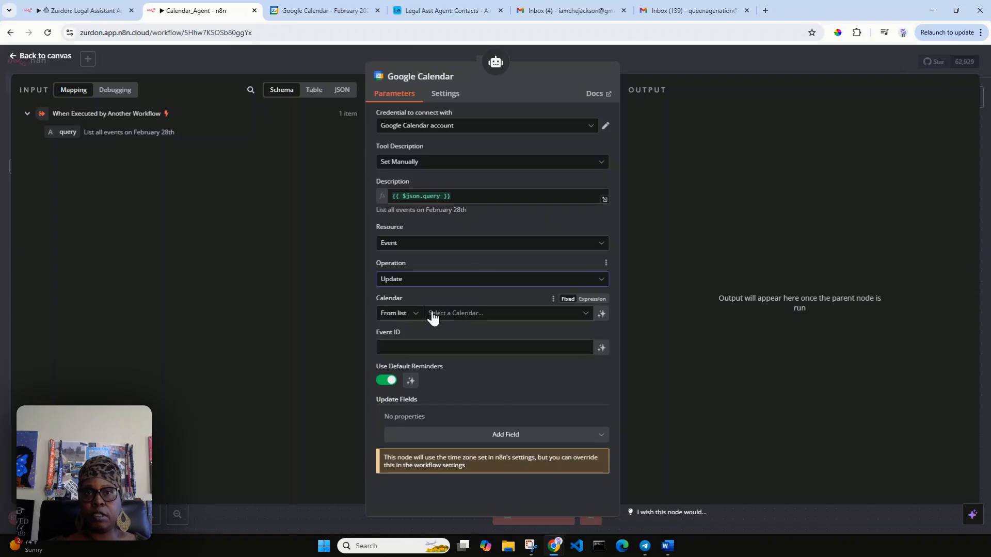
left_click(455, 316)
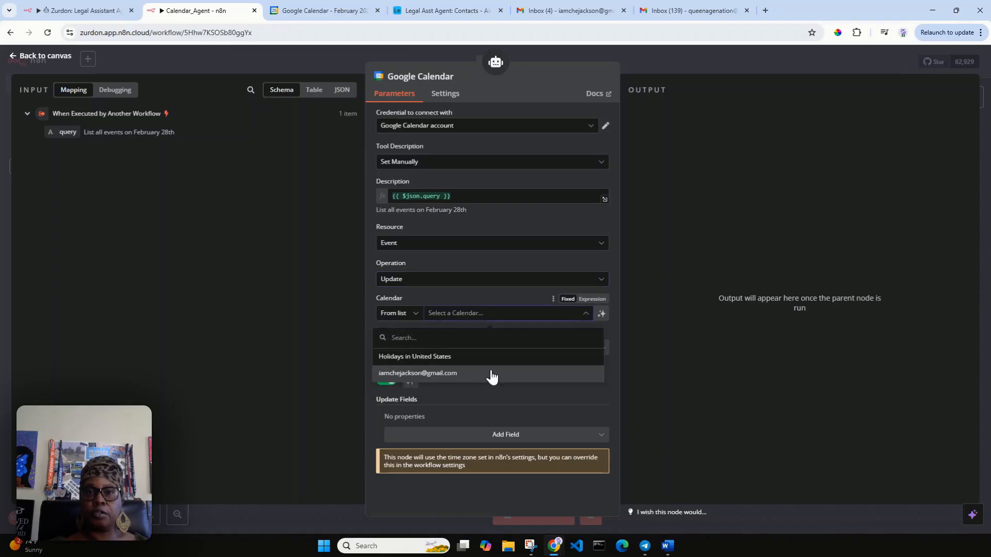
left_click(491, 379)
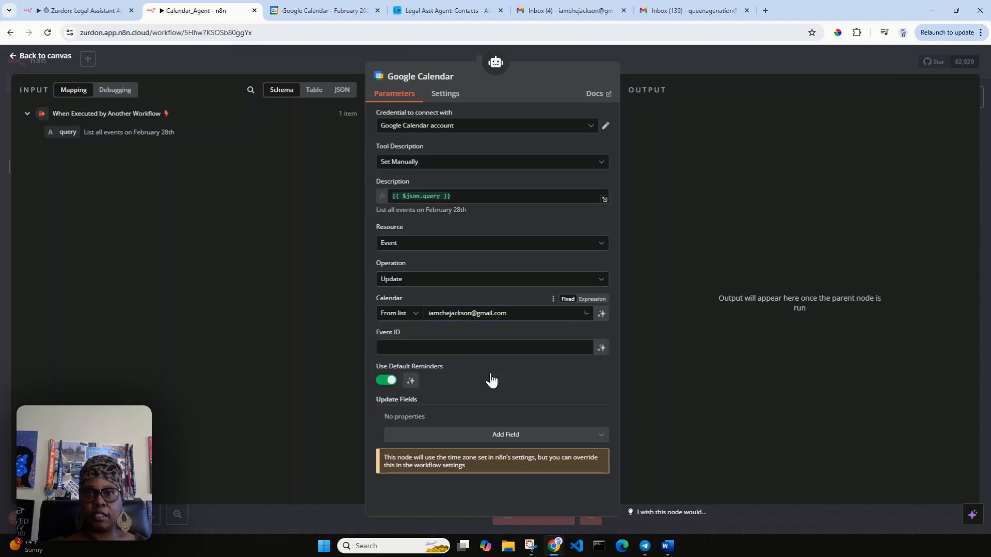
left_click(603, 350)
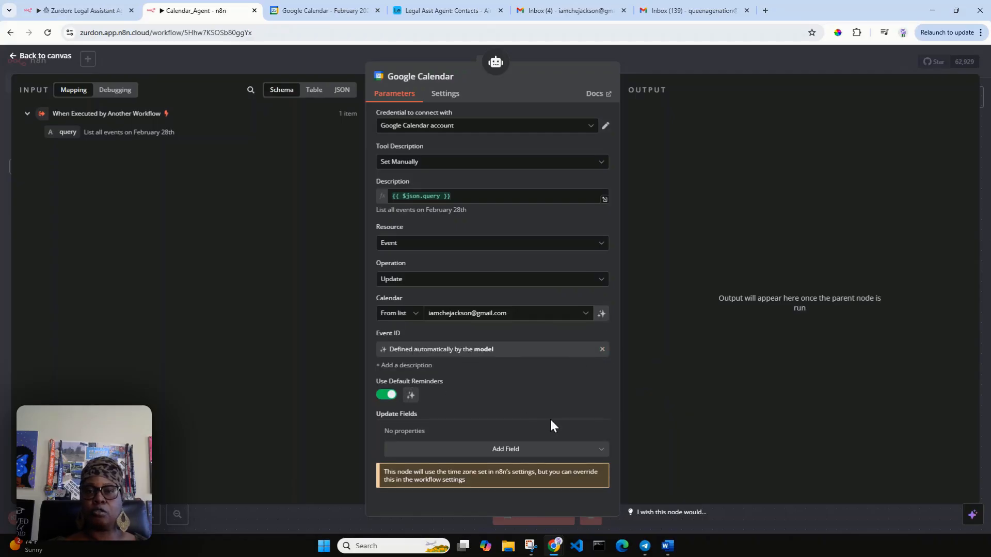
left_click(551, 459)
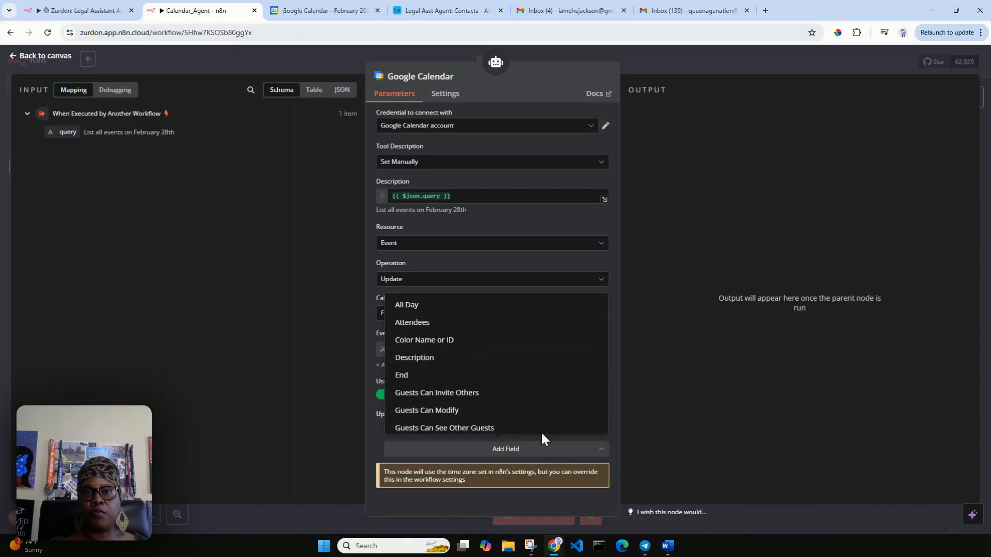
left_click(490, 326)
scroll(573, 406, "down", 2)
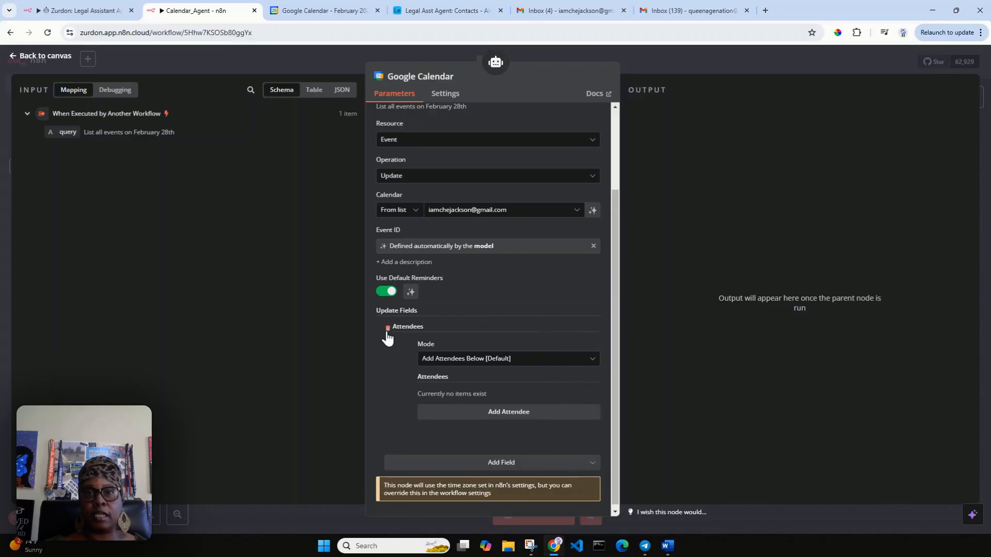
left_click(388, 330)
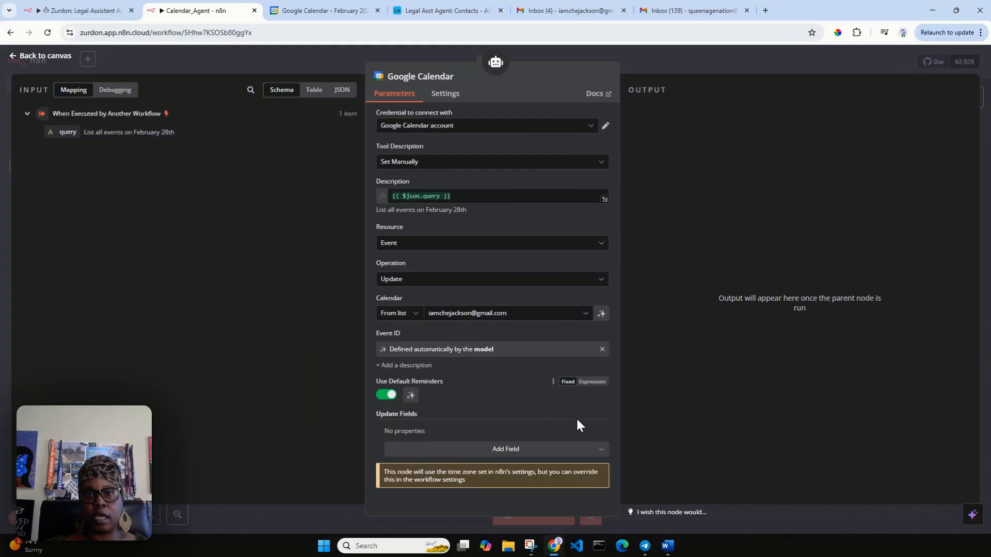
left_click(42, 57)
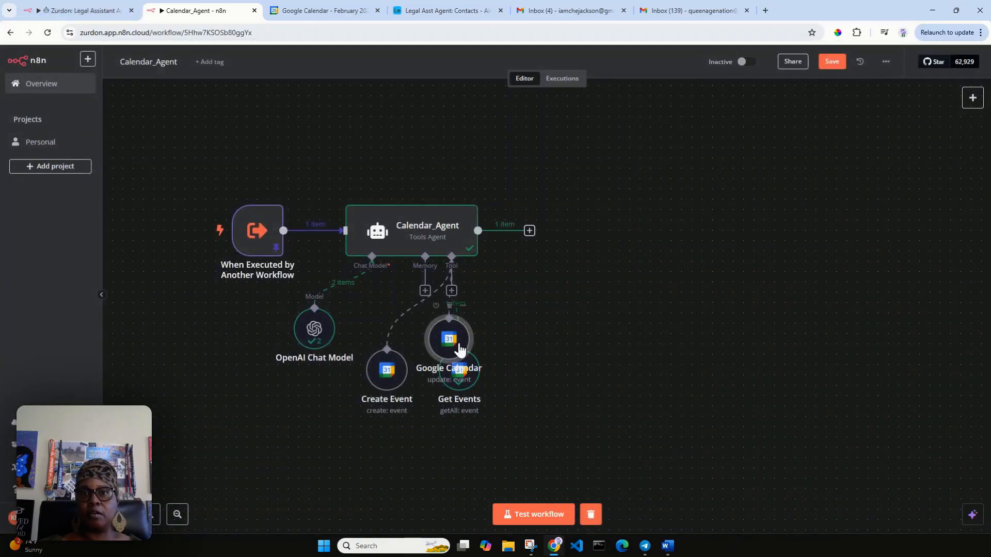
Step: Move the new update tool clear of Get Events and rename it Update_Event
left_click_drag(449, 340, 532, 374)
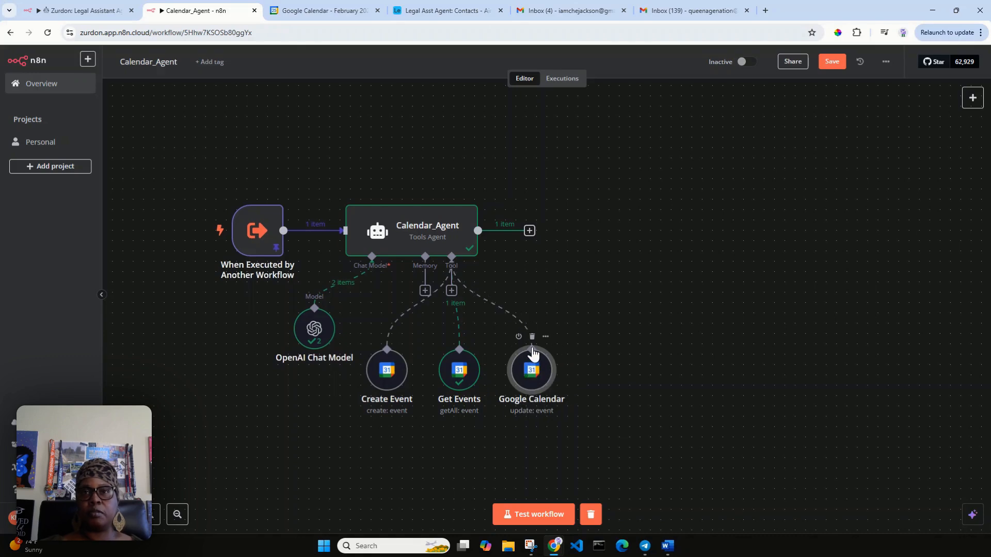
double_click(532, 371)
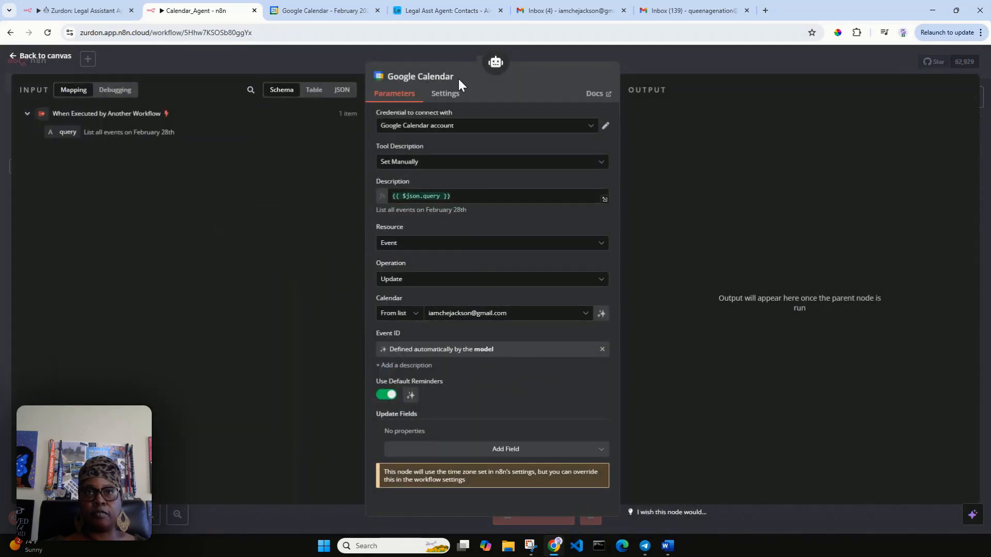
left_click(458, 76)
left_click_drag(520, 72, 448, 75)
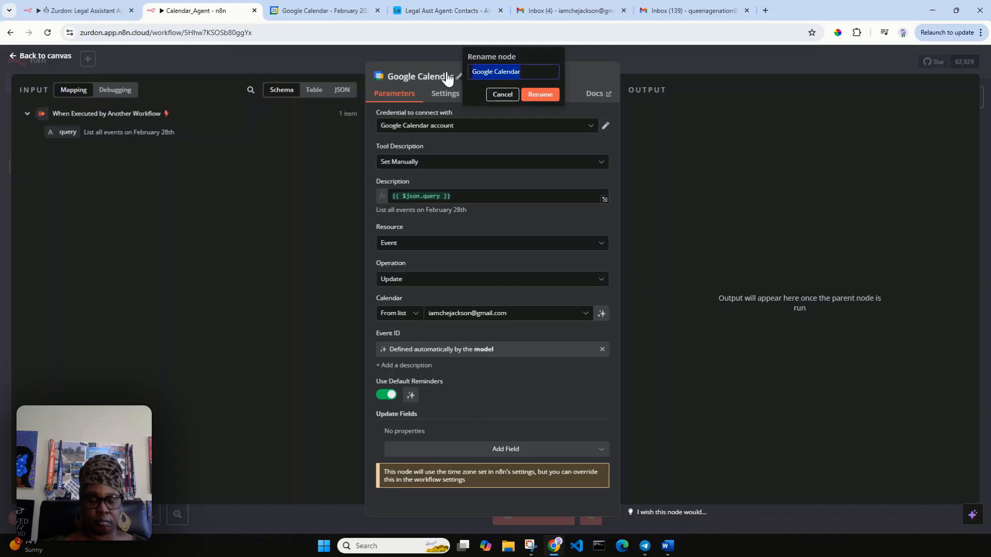
type("P")
type("Updat")
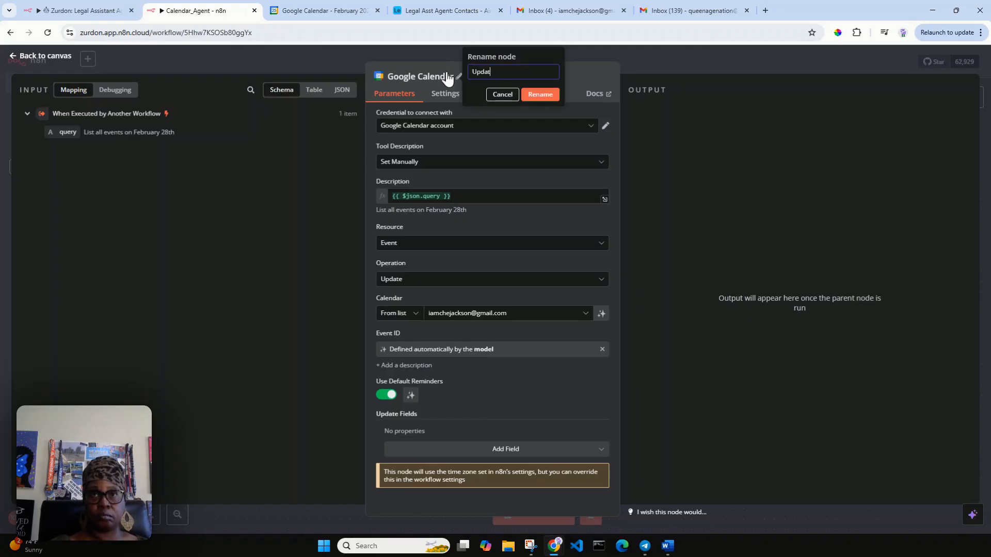
type("e_Event")
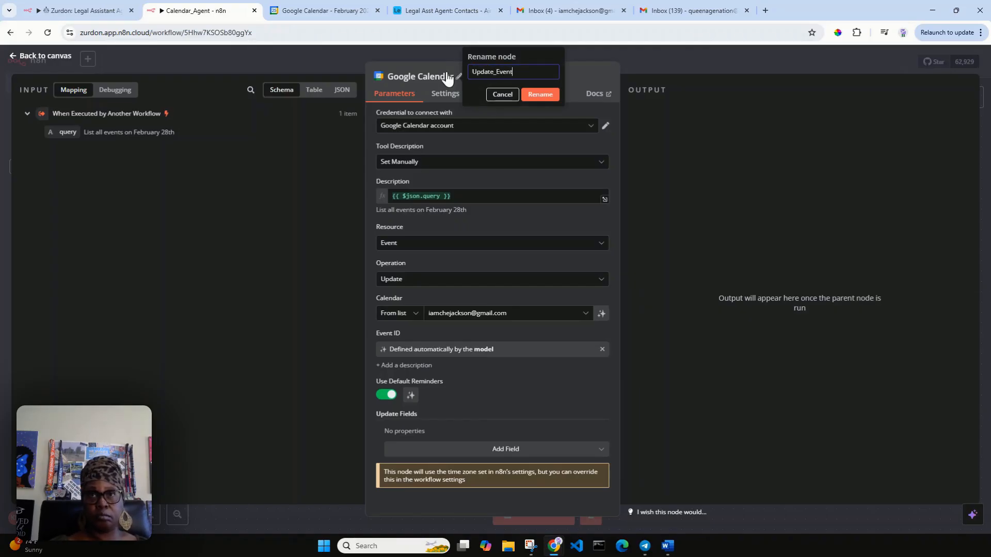
left_click(538, 95)
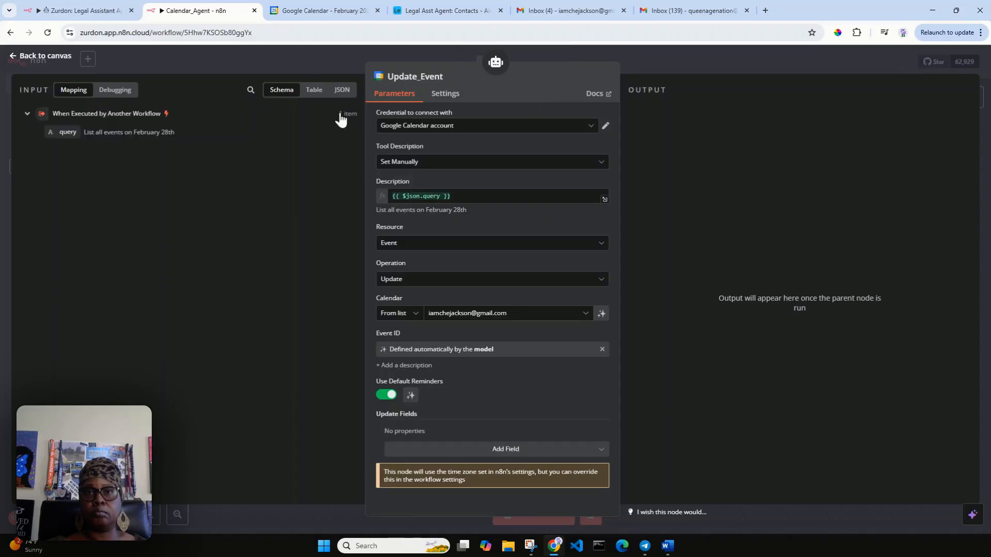
left_click(37, 57)
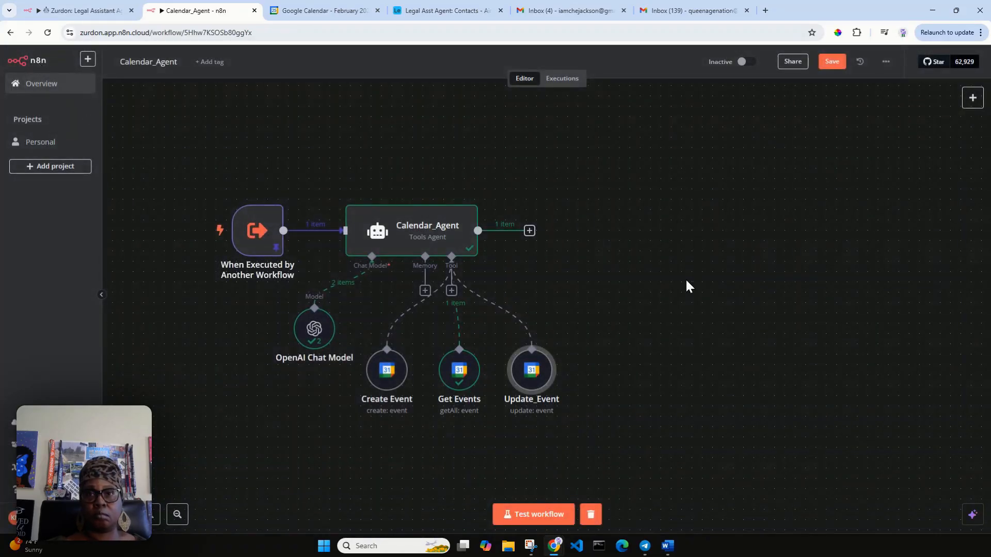
mouse_move(530, 368)
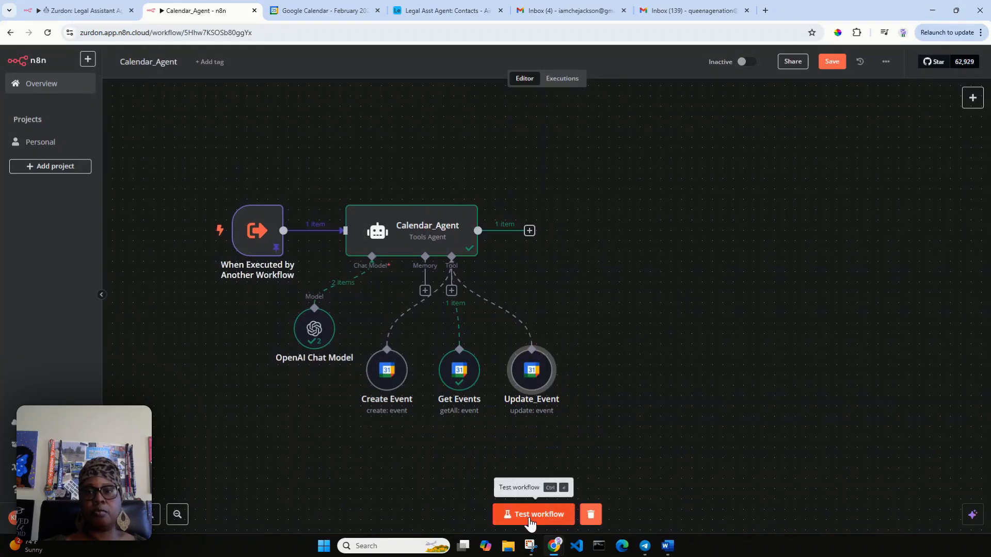
Step: Rewrite the trigger's pinned query to ask to change the client's February 27th lunch date
double_click(256, 234)
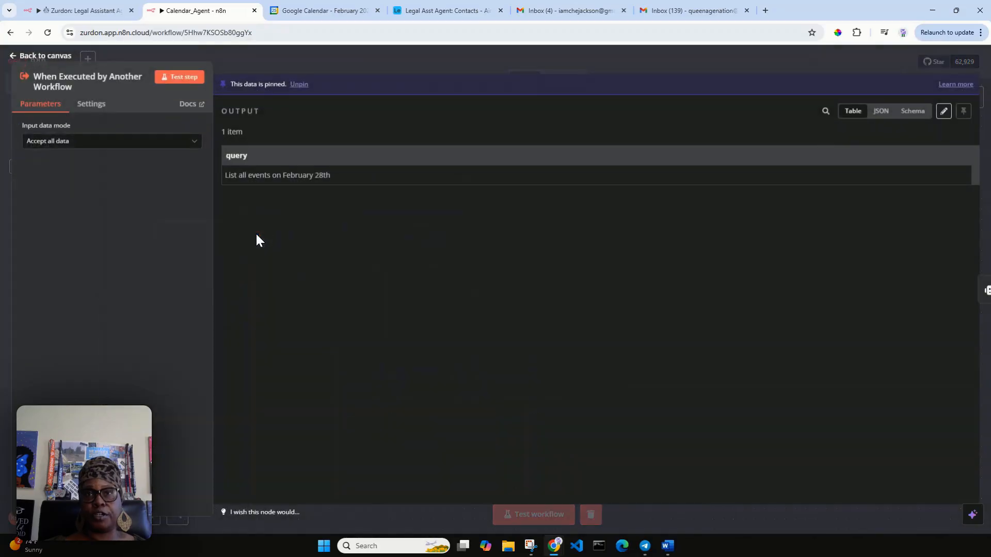
left_click(943, 112)
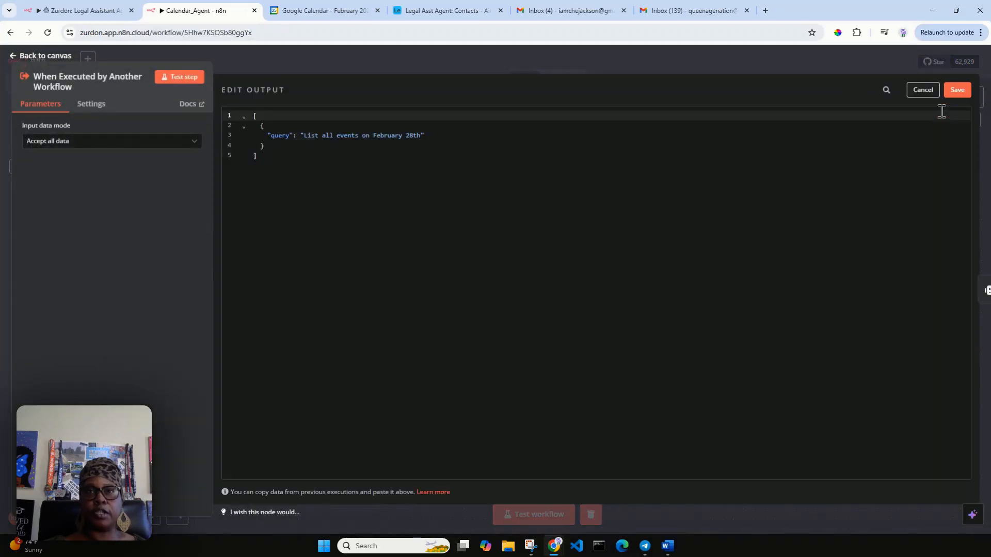
left_click(315, 13)
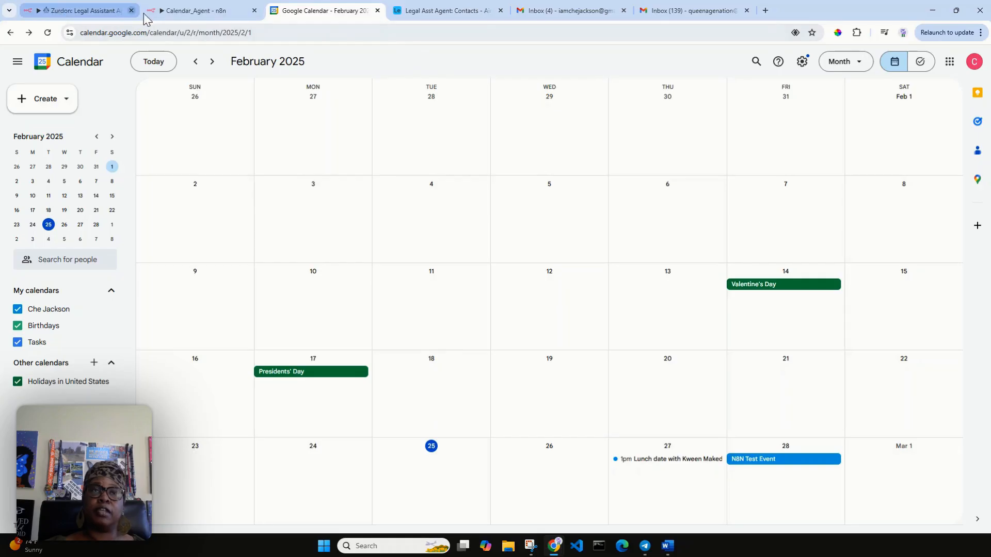
left_click(183, 12)
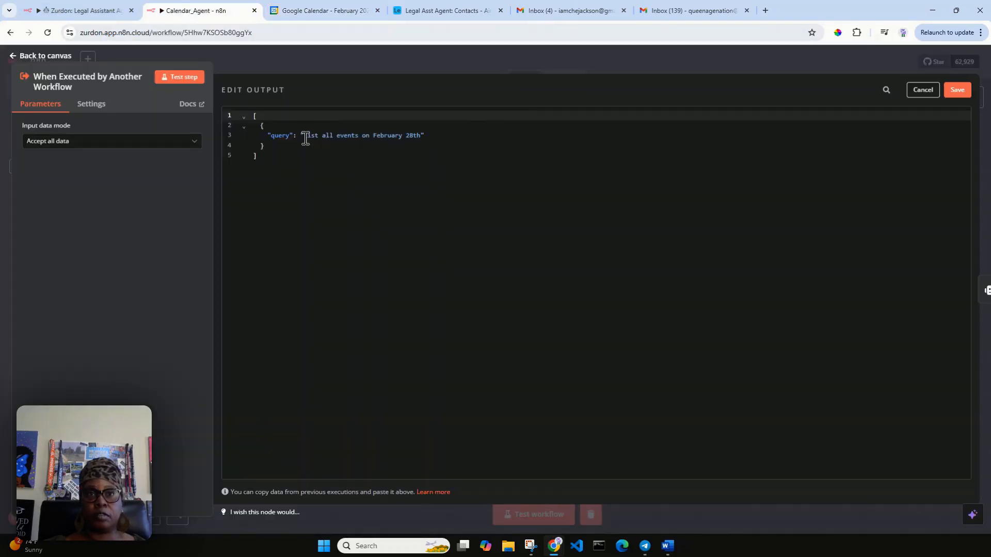
left_click_drag(304, 136, 372, 139)
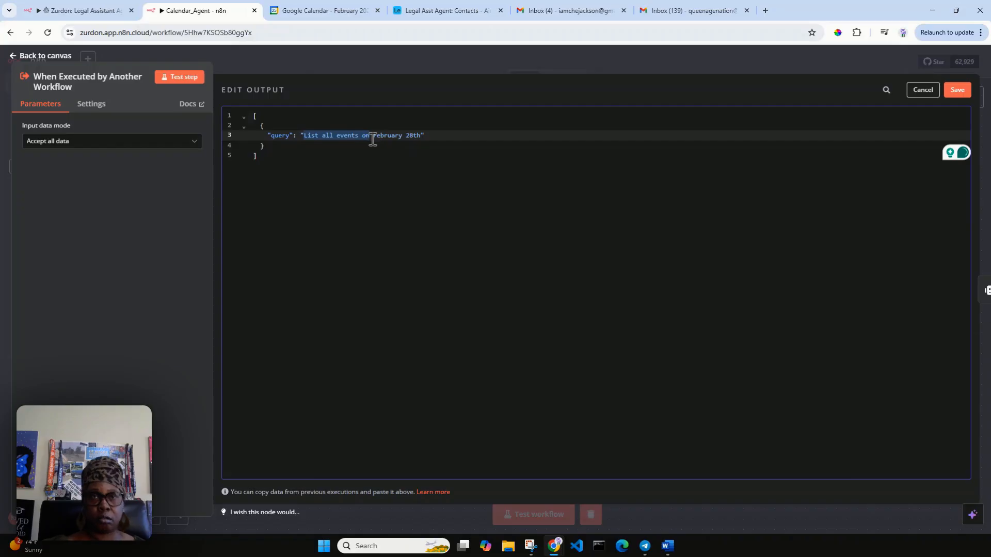
type("Please change ")
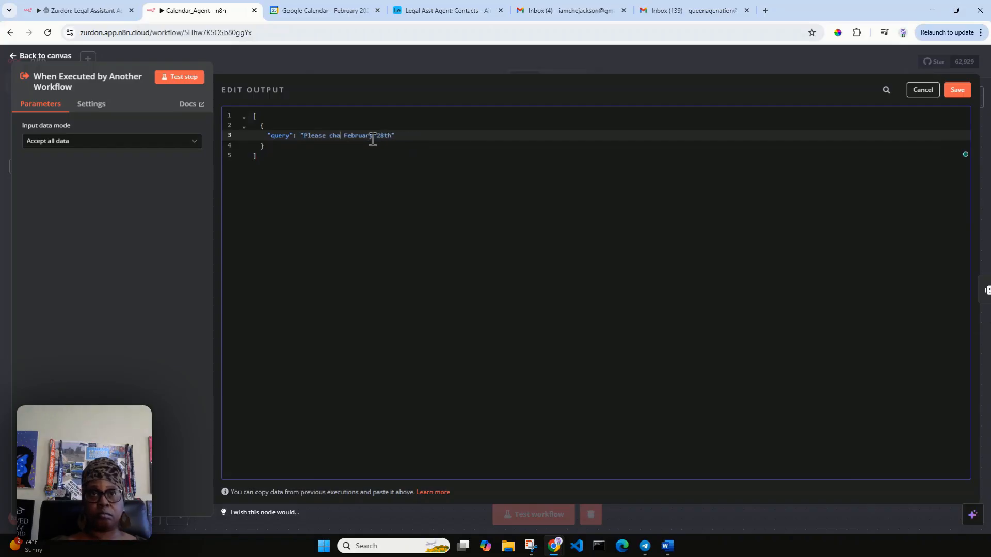
type("the lunch d")
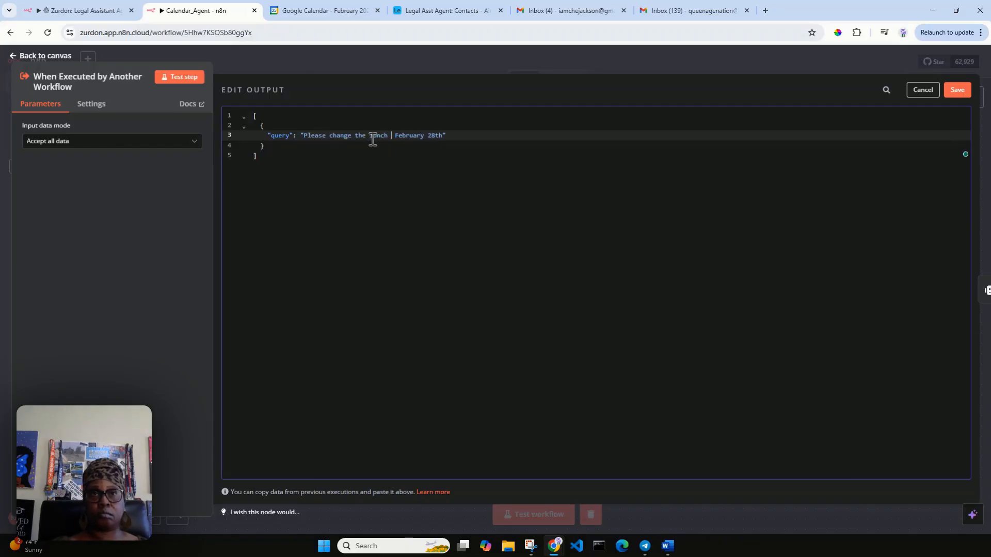
type("ate with ")
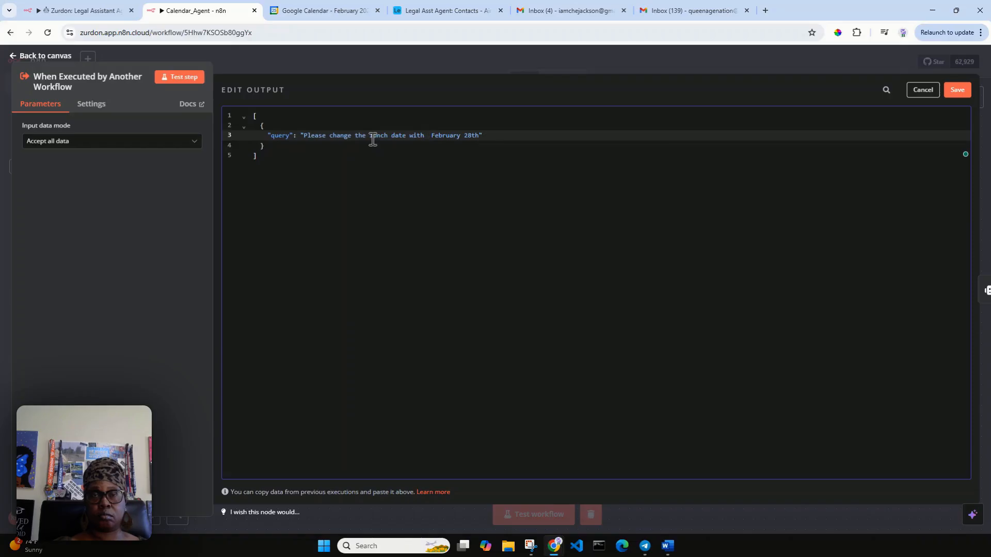
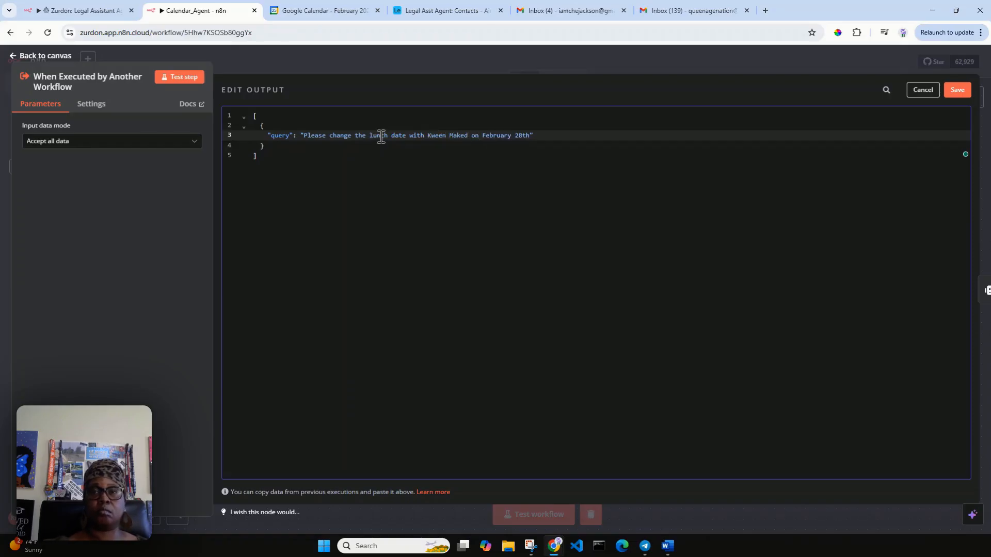
left_click(520, 137)
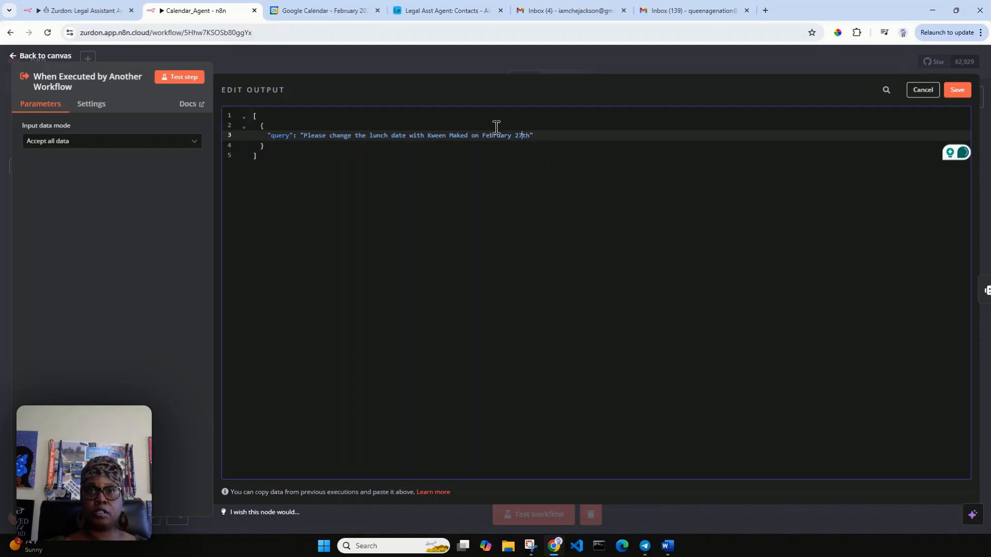
left_click(468, 137)
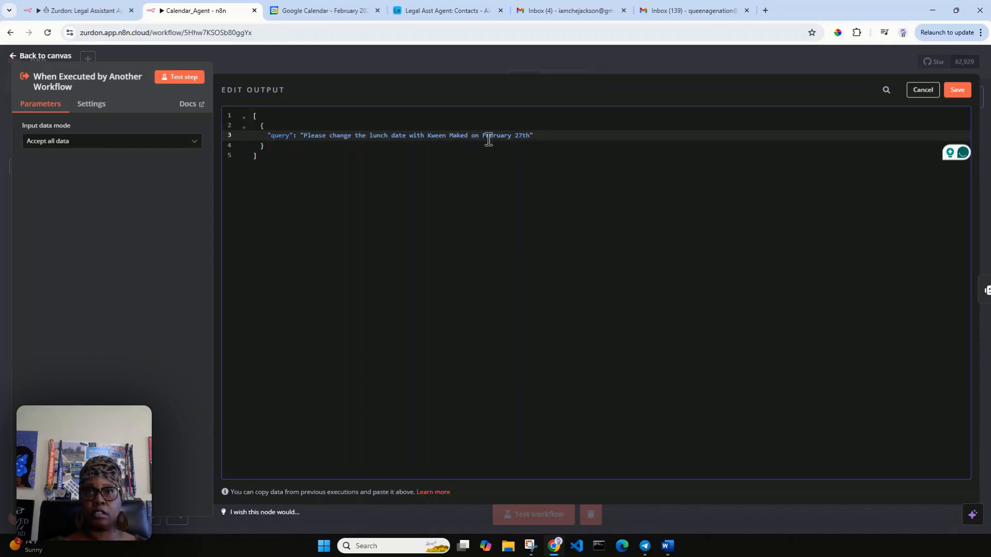
type("s")
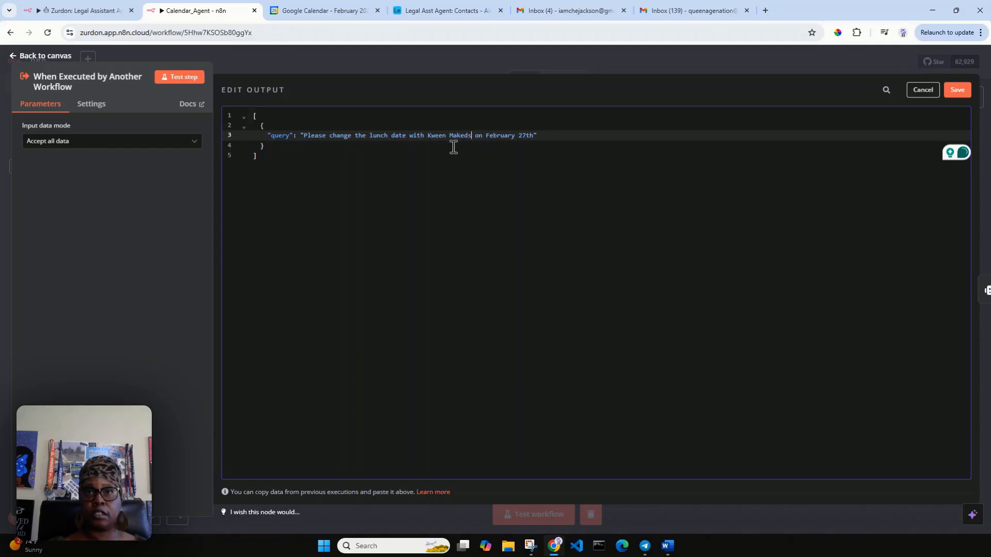
left_click(534, 138)
Step: Append 'from 1 PM to 11:30 AM' to the query and save it
left_click(336, 13)
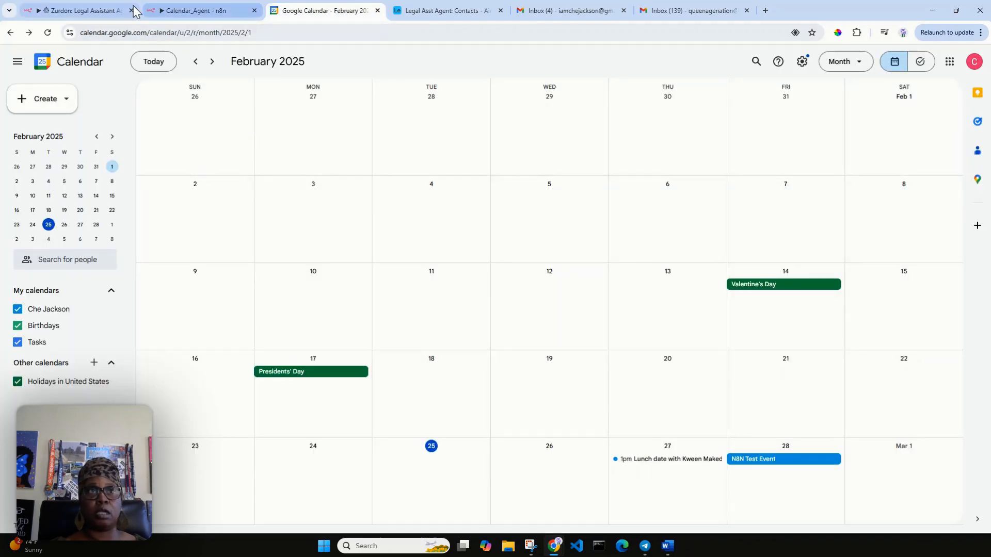
left_click(176, 9)
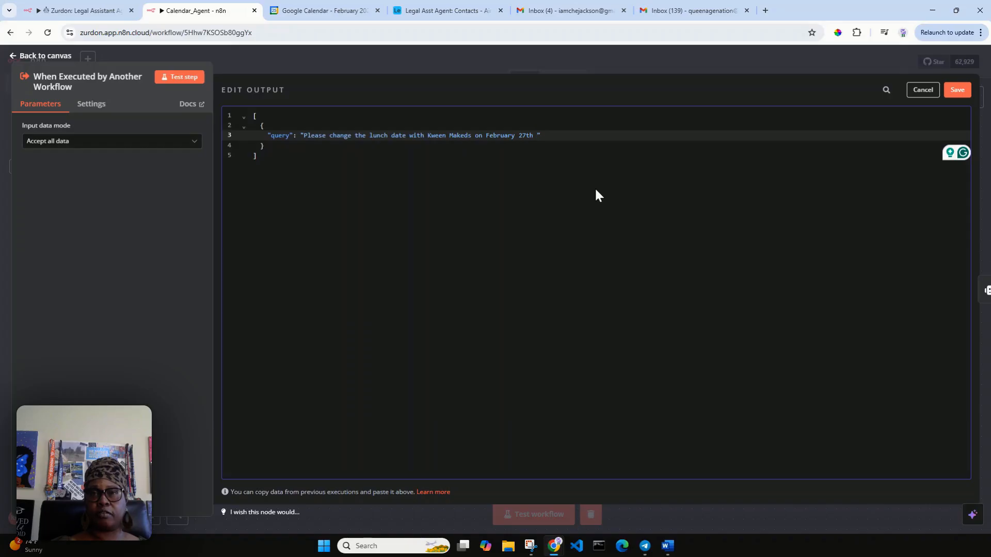
type("from ")
type("1 PM")
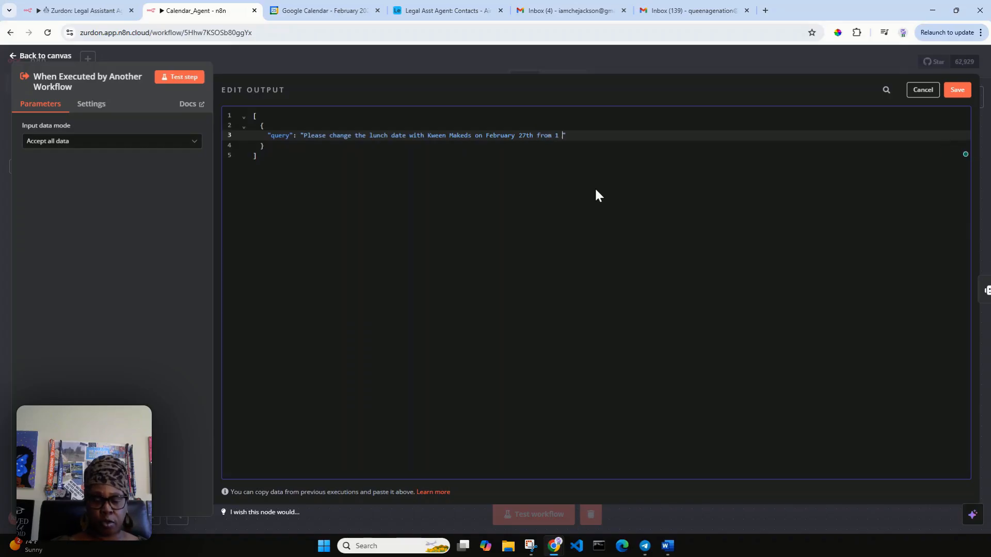
type(" to 11")
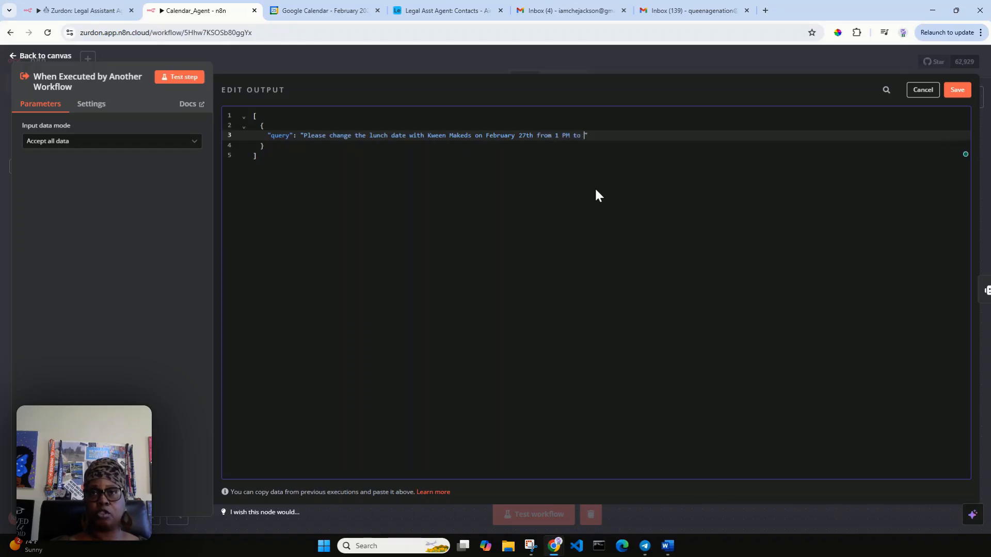
type(" AM")
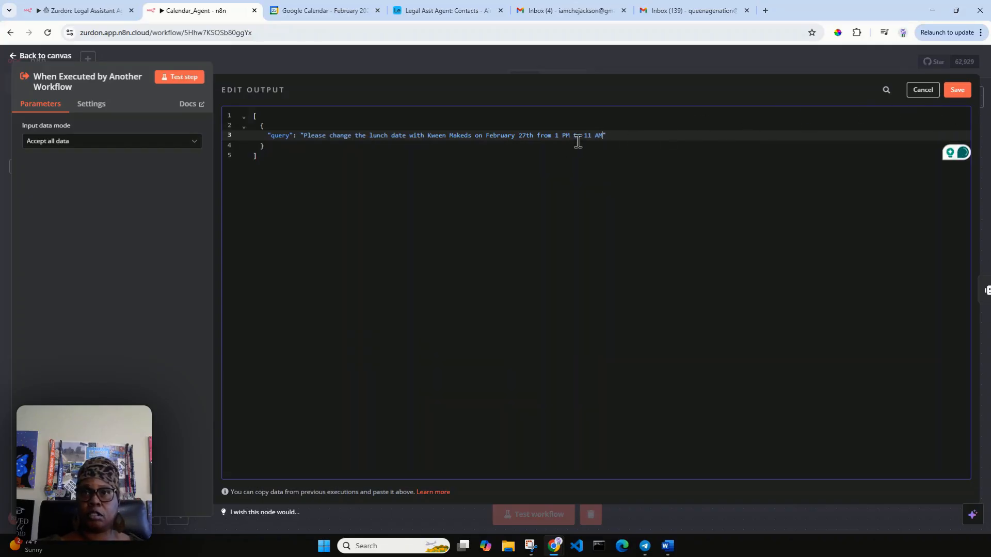
type(":")
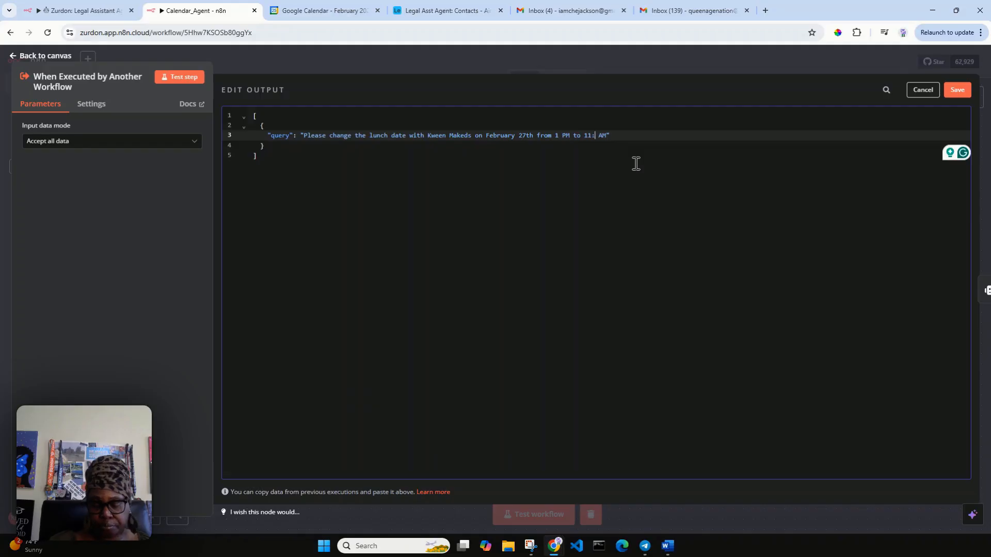
type("30")
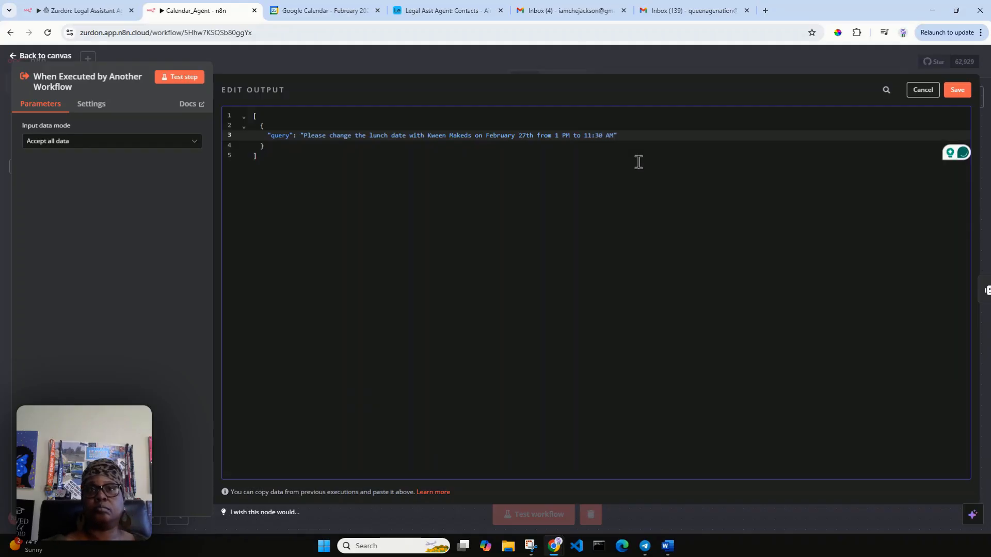
left_click(956, 92)
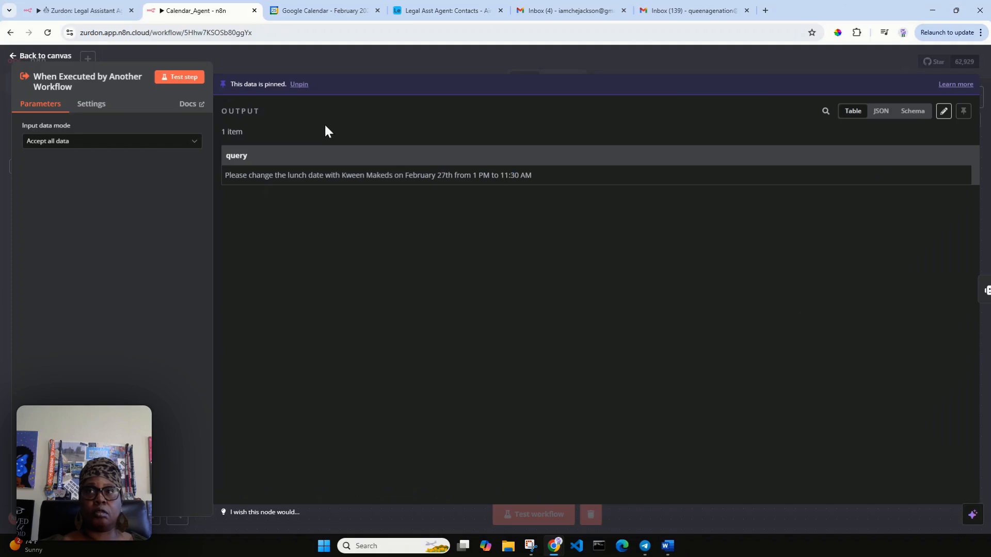
Step: Run the workflow with the rescheduling query, stop it, and inspect Calendar_Agent's results
left_click(42, 56)
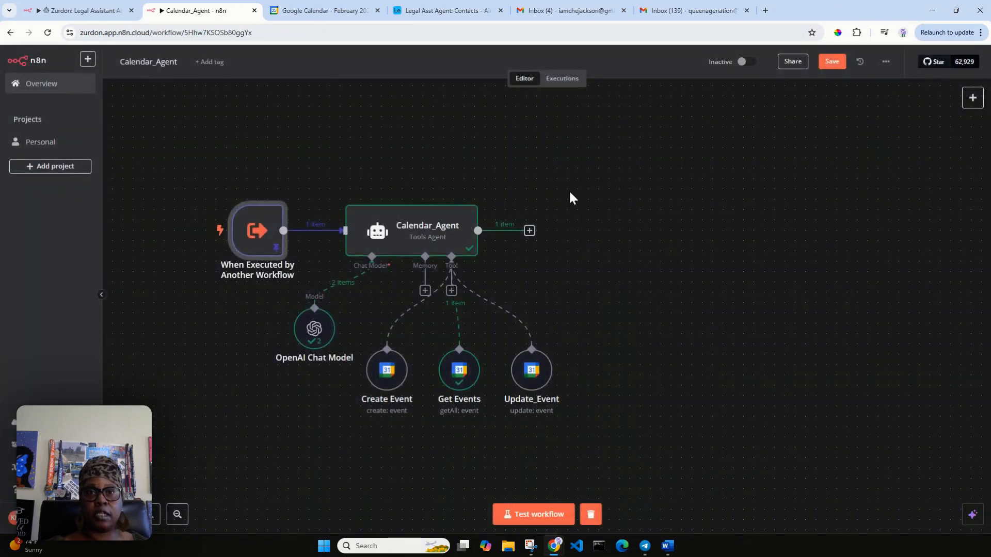
left_click(530, 525)
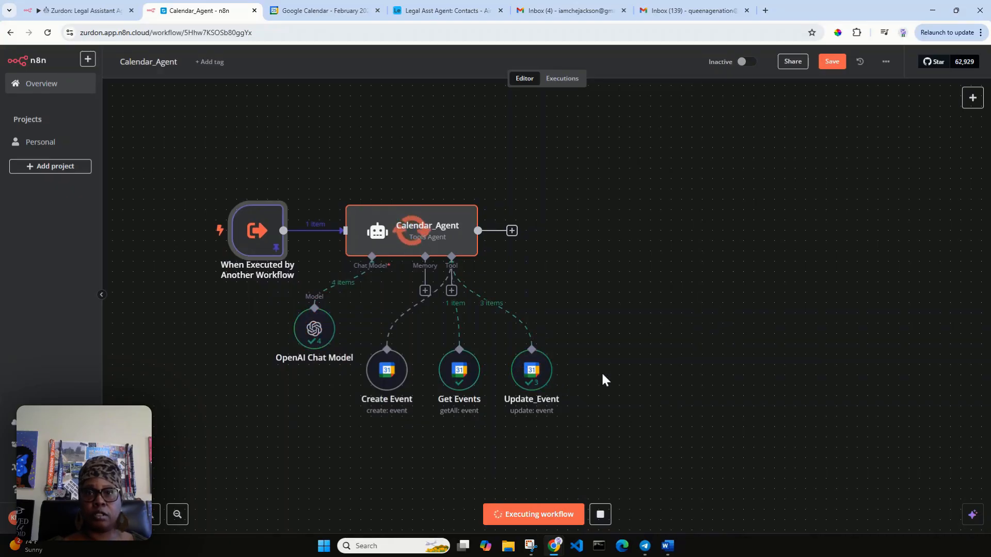
left_click(600, 516)
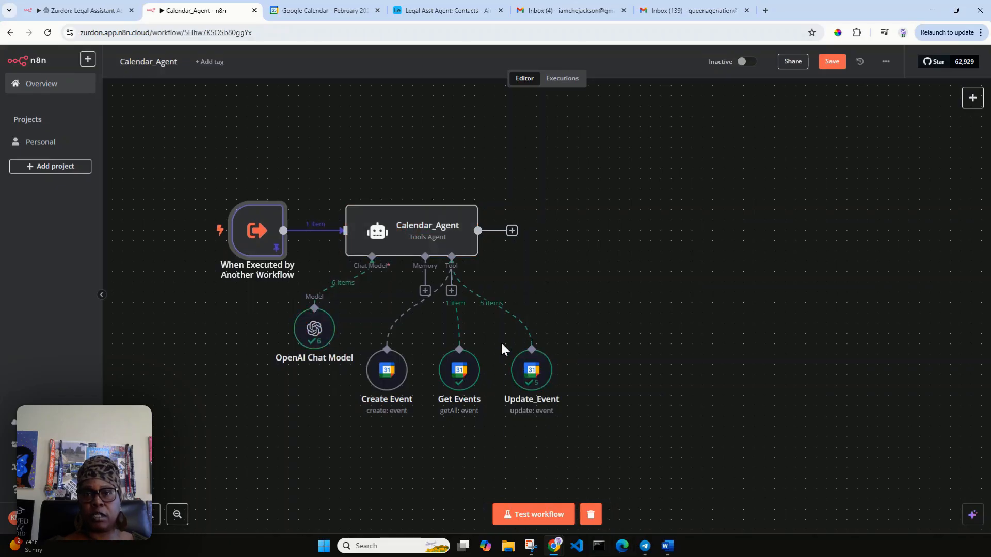
double_click(423, 241)
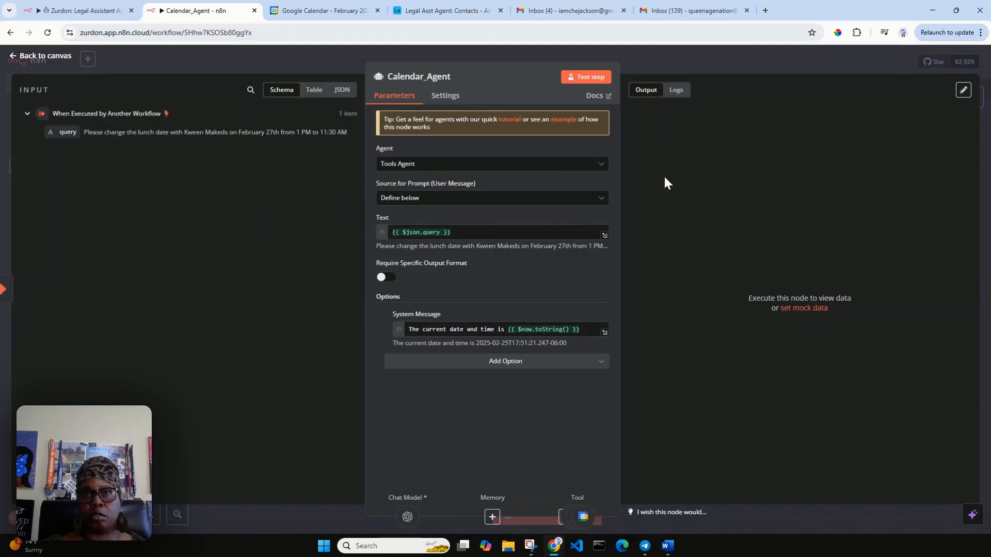
Step: Reload Google Calendar to check the lunch event, then reopen the n8n trigger's pinned query
left_click(336, 13)
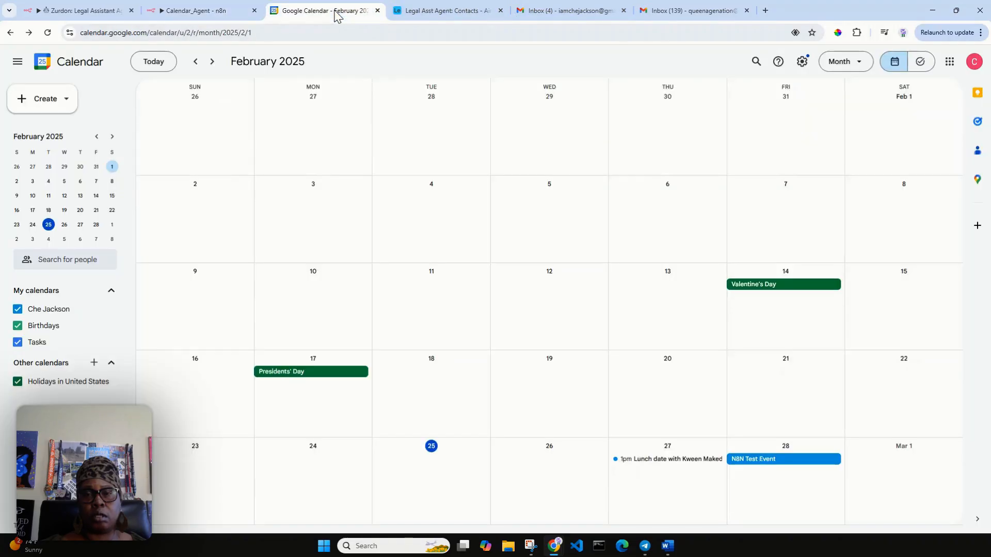
left_click(47, 32)
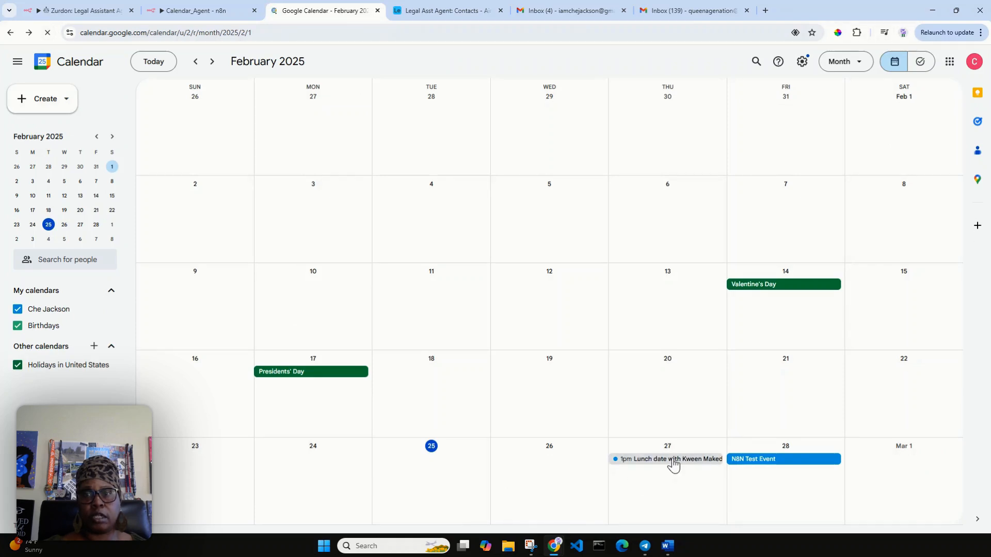
left_click(89, 9)
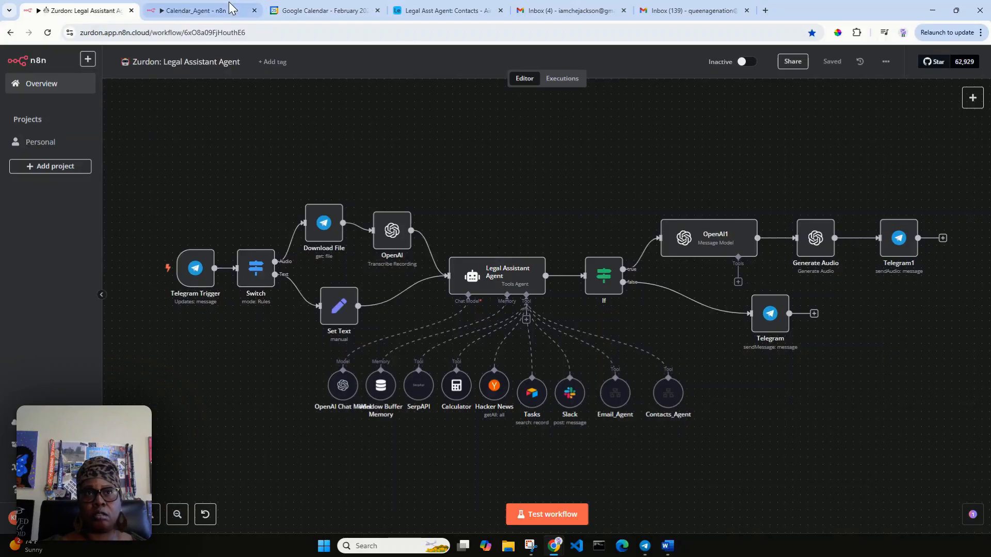
left_click(193, 6)
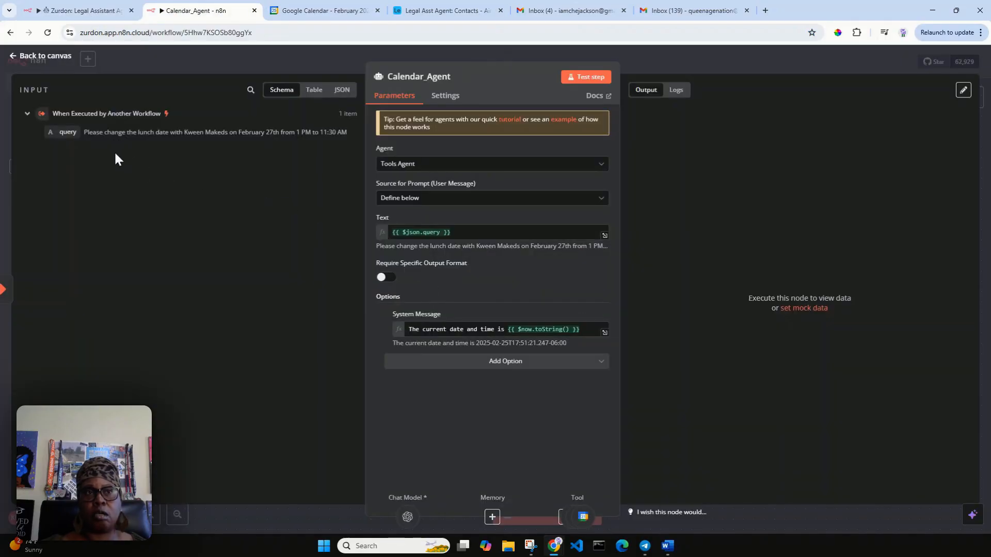
left_click(51, 58)
double_click(254, 236)
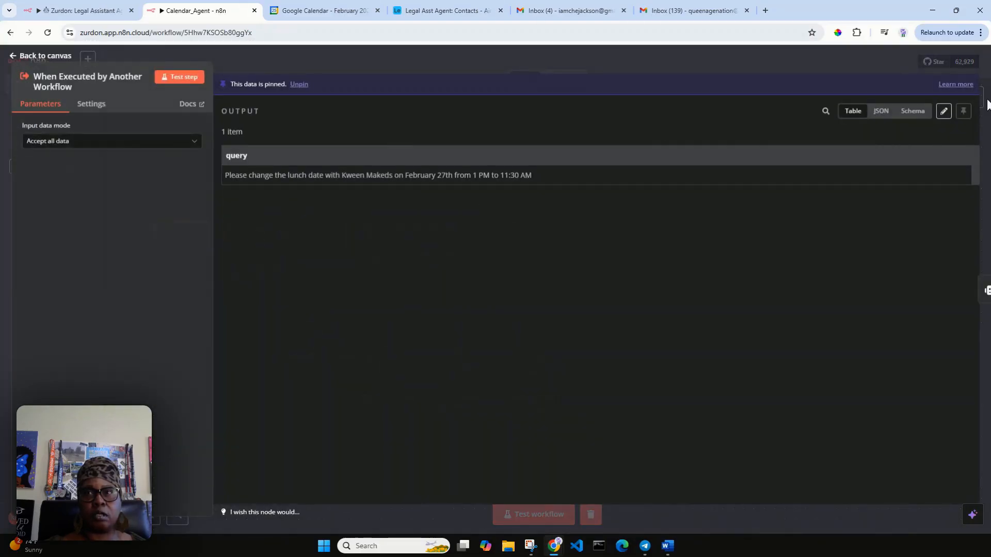
Step: Replace 'change the' with 'update' in the pinned query
left_click(944, 112)
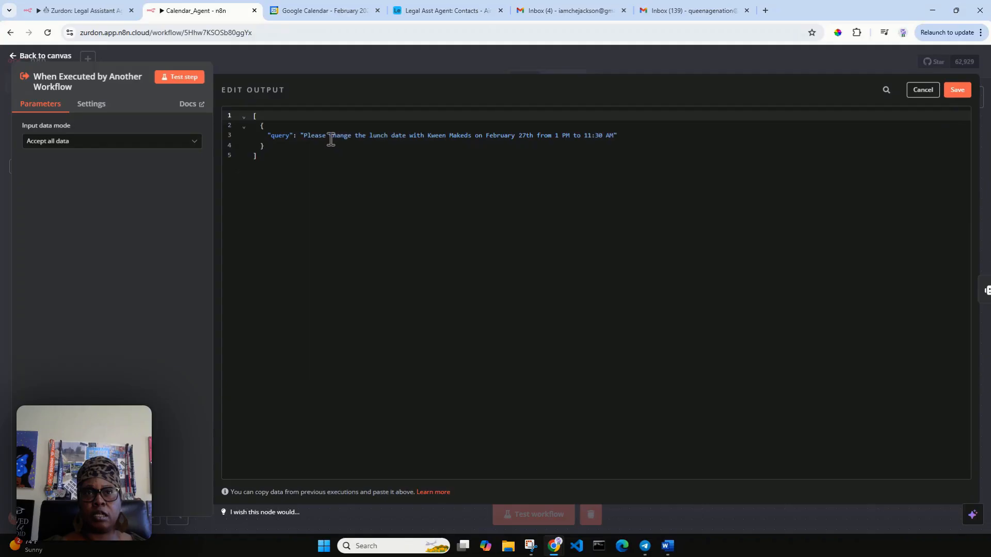
left_click_drag(331, 137, 354, 136)
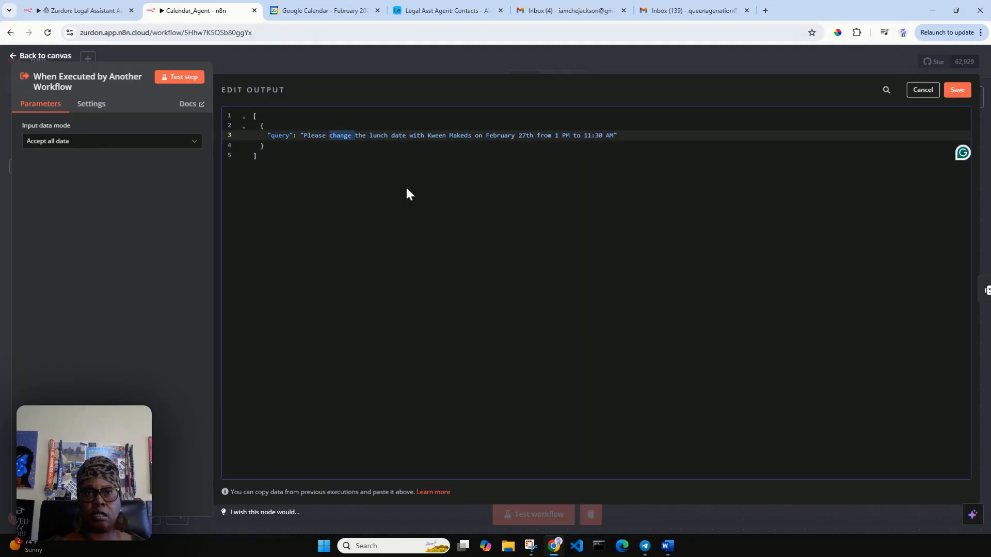
key("BackSpace")
key("Delete")
key("Delete")
key("Delete")
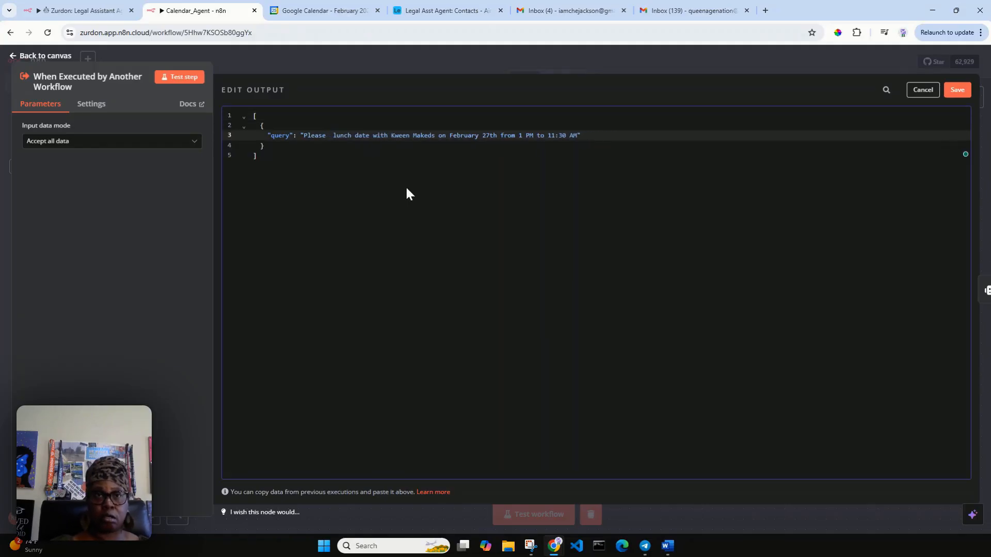
type("update")
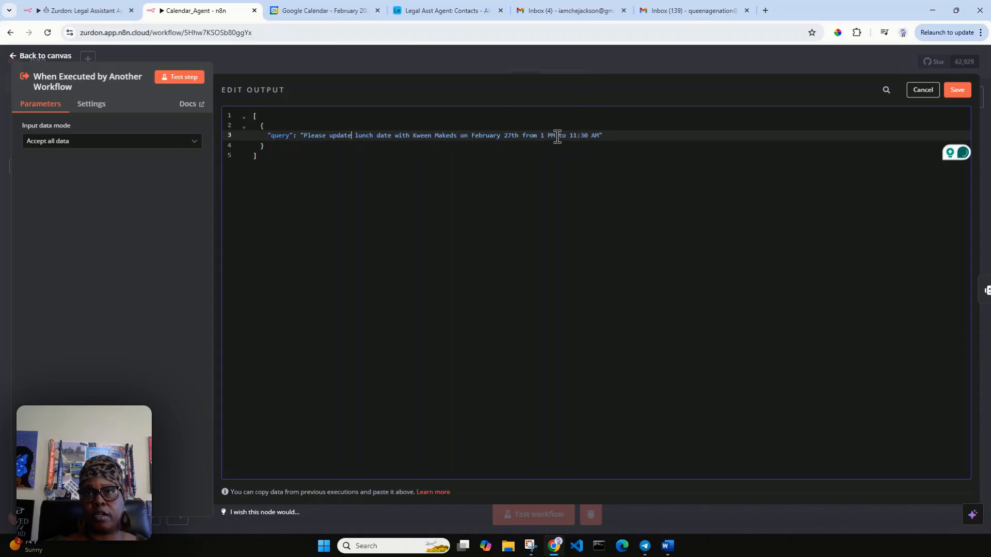
Step: Remove 'from 1 PM' from the query, save it, and return to the canvas
left_click_drag(556, 136, 522, 136)
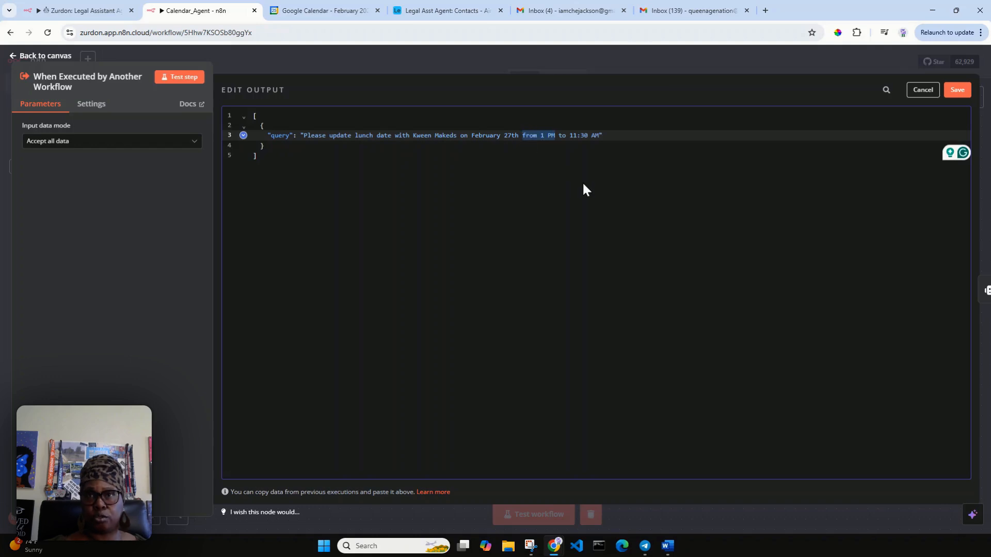
key("BackSpace")
key("Delete")
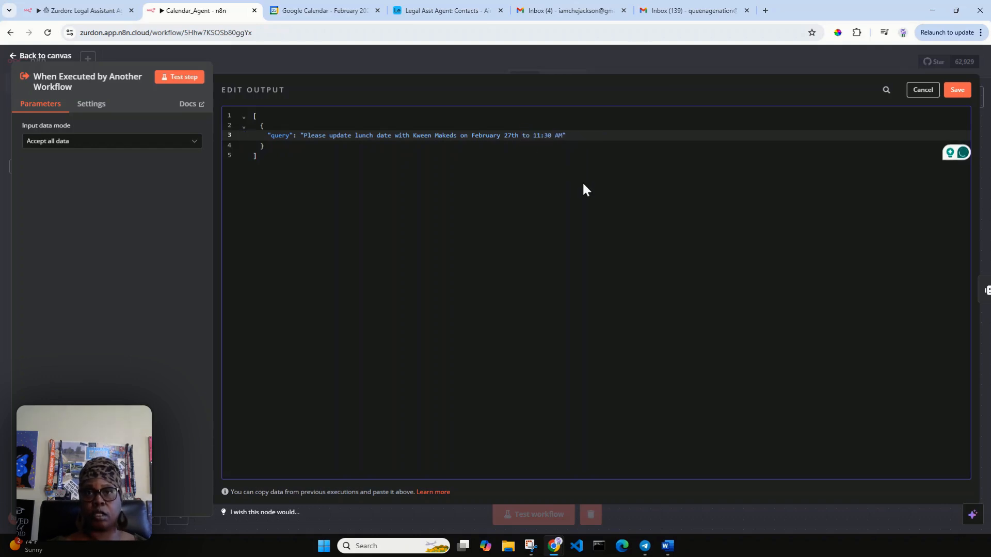
left_click(958, 93)
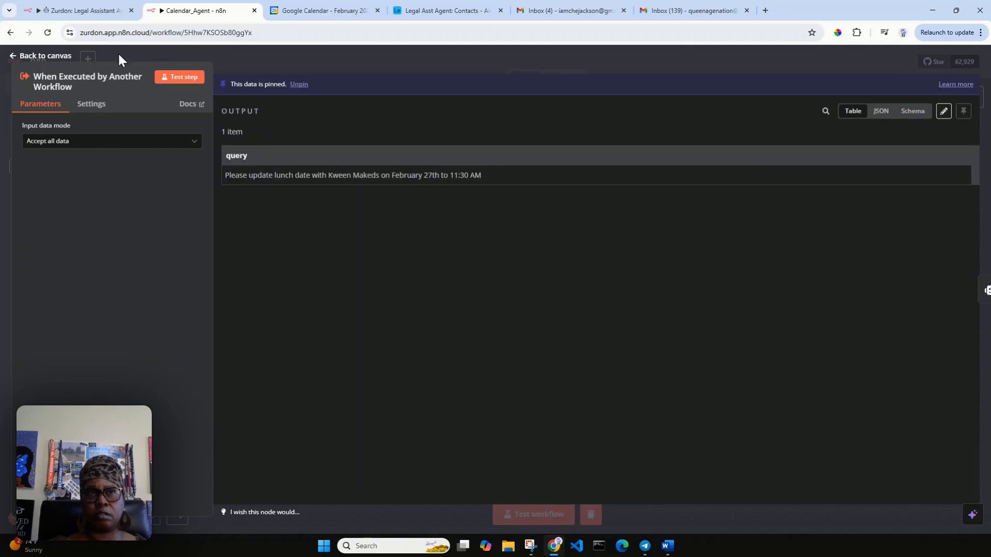
left_click(39, 57)
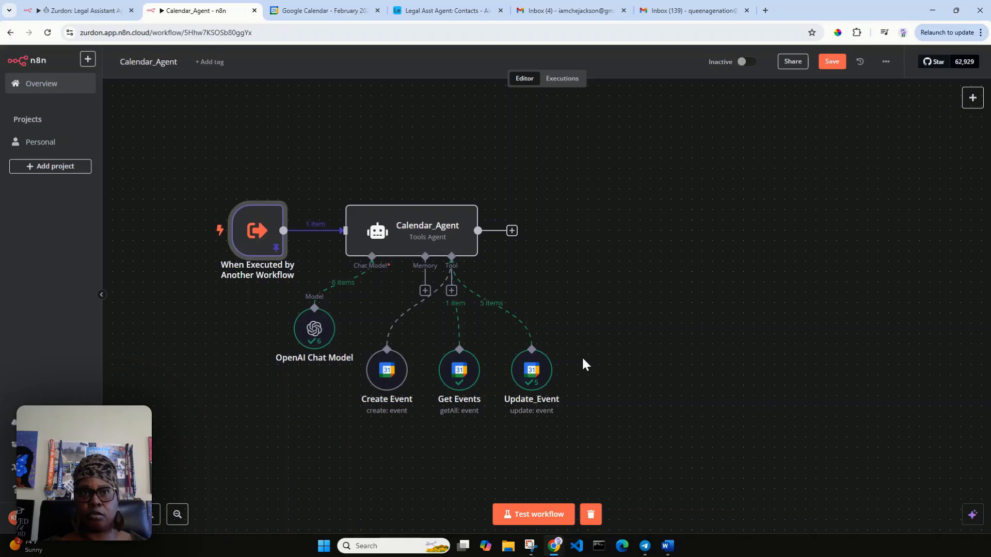
Step: Save and test-run the workflow, then check Calendar_Agent's output shows lunch moved to February 27th, 11:30 AM
left_click(832, 62)
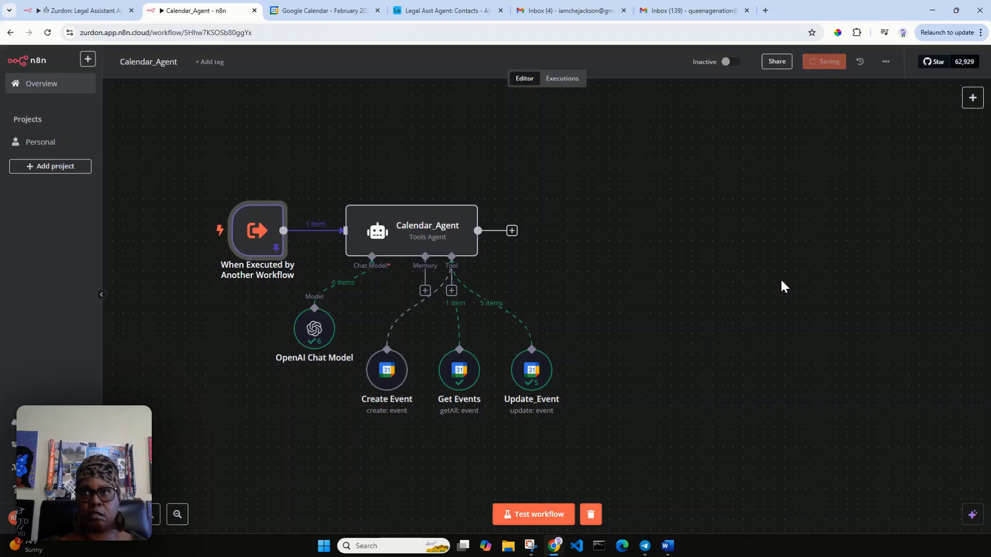
left_click(541, 515)
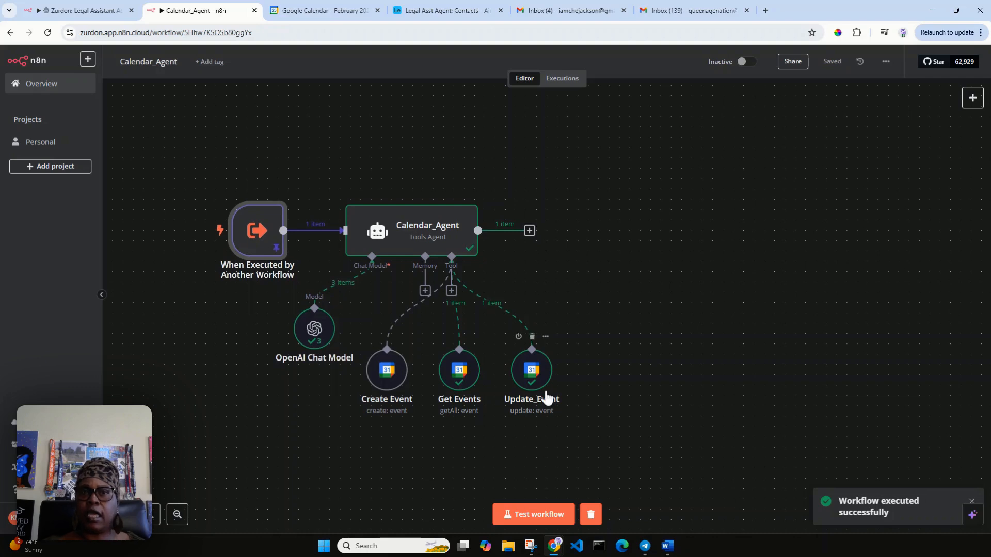
left_click(408, 236)
double_click(408, 237)
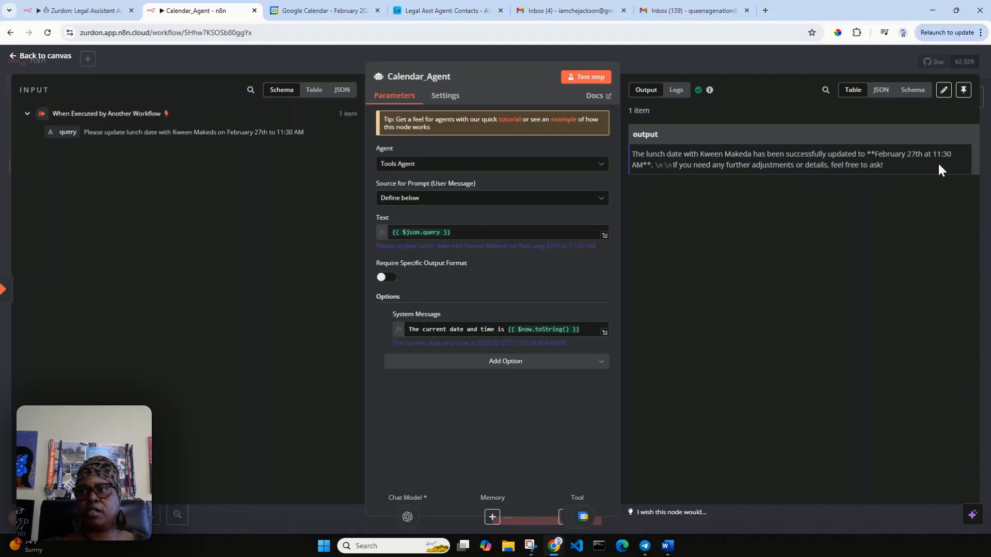
left_click(338, 8)
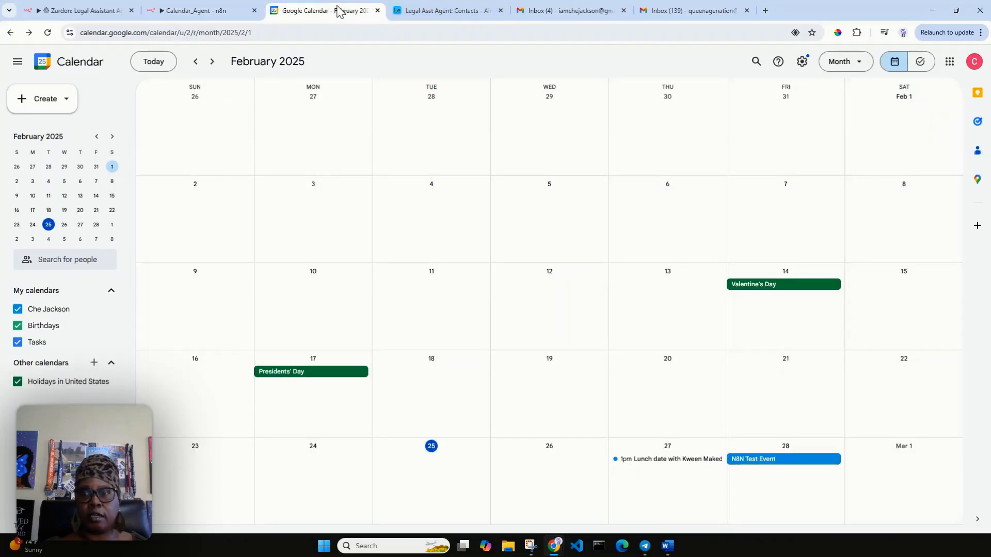
left_click(48, 33)
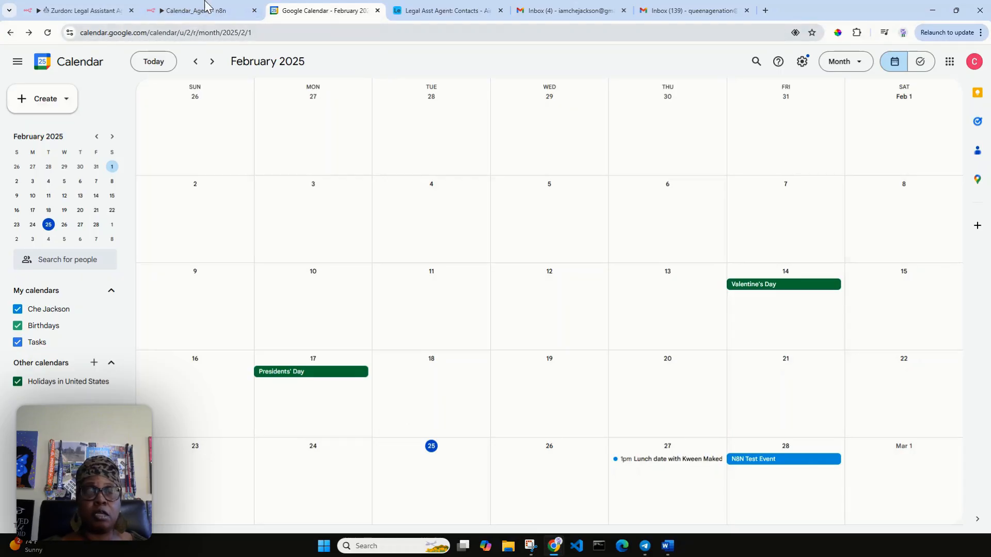
left_click(192, 11)
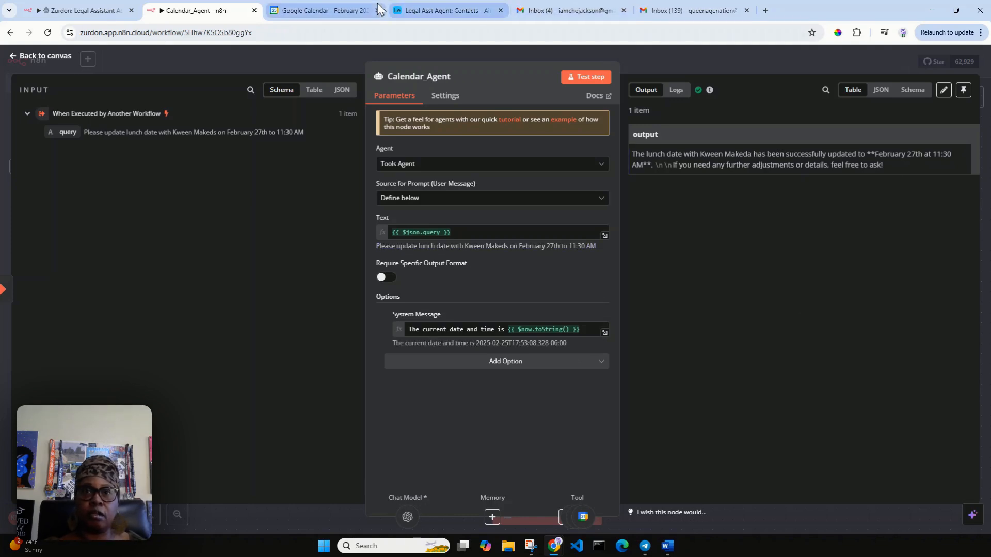
left_click(320, 11)
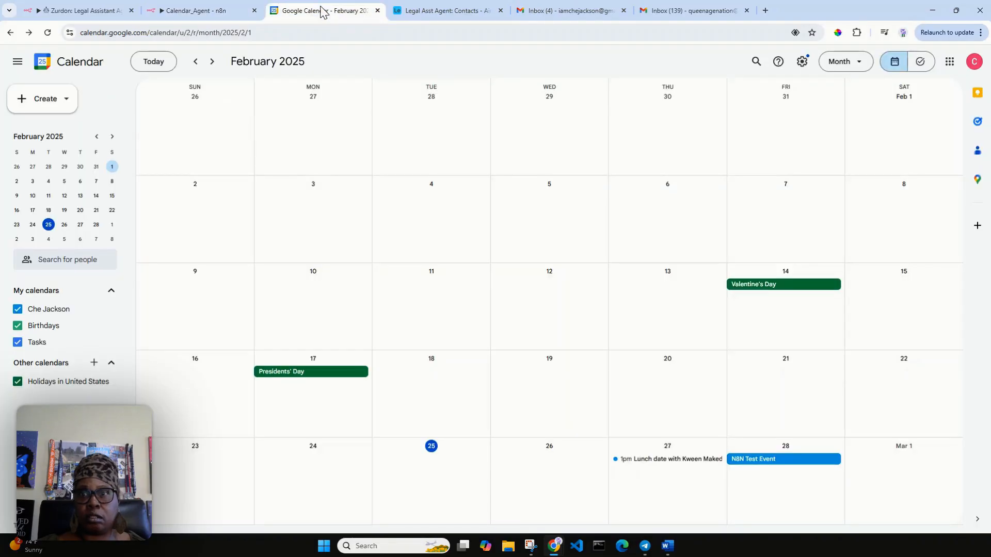
left_click(47, 33)
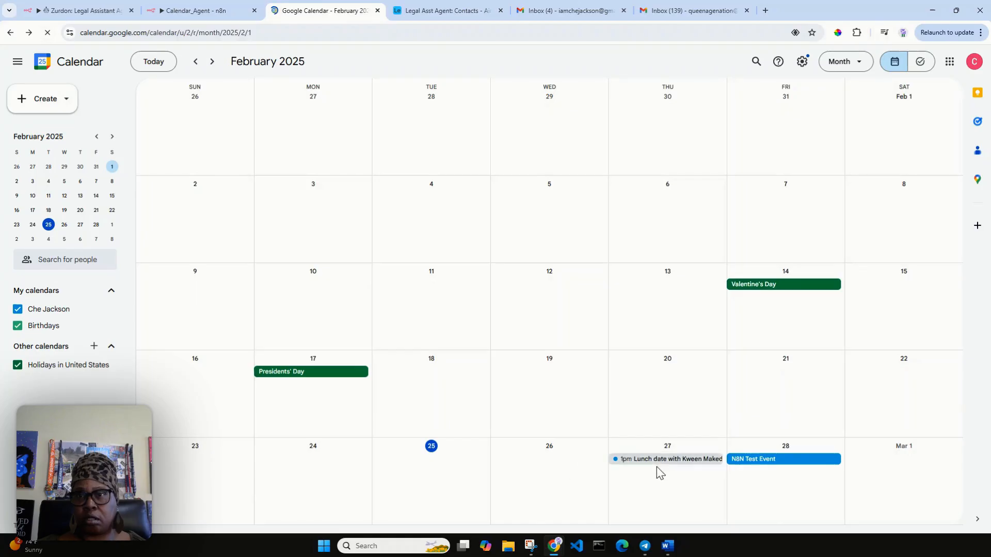
double_click(652, 459)
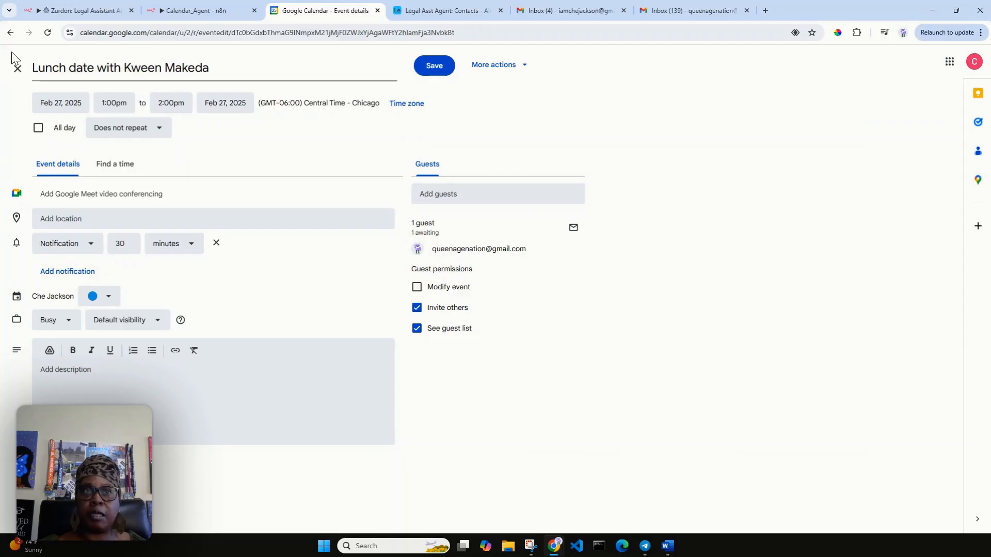
left_click(11, 32)
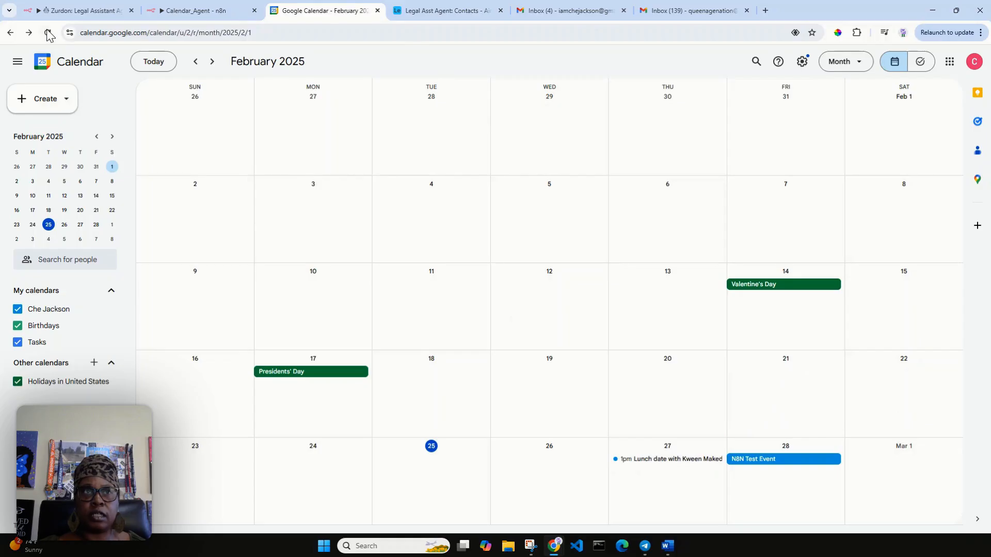
left_click(80, 12)
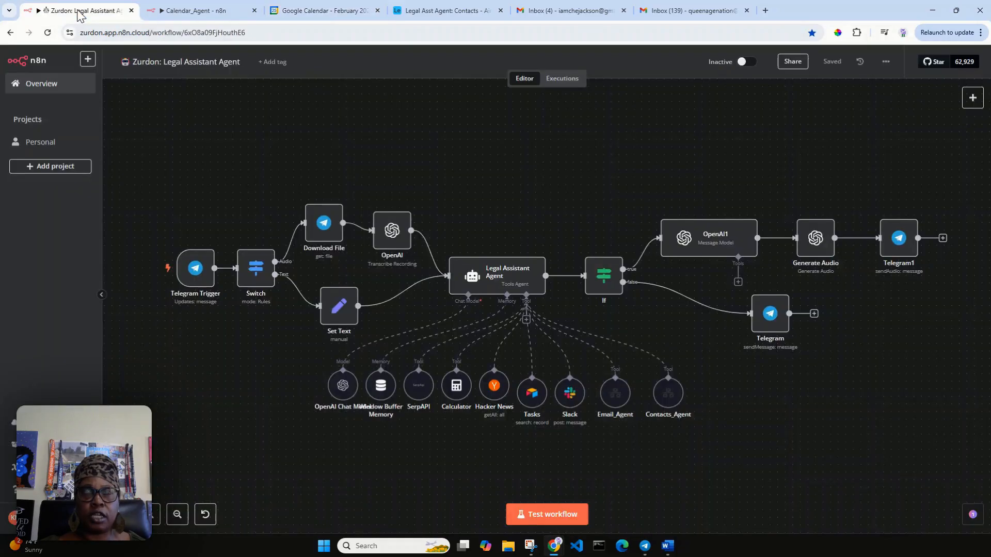
left_click(194, 10)
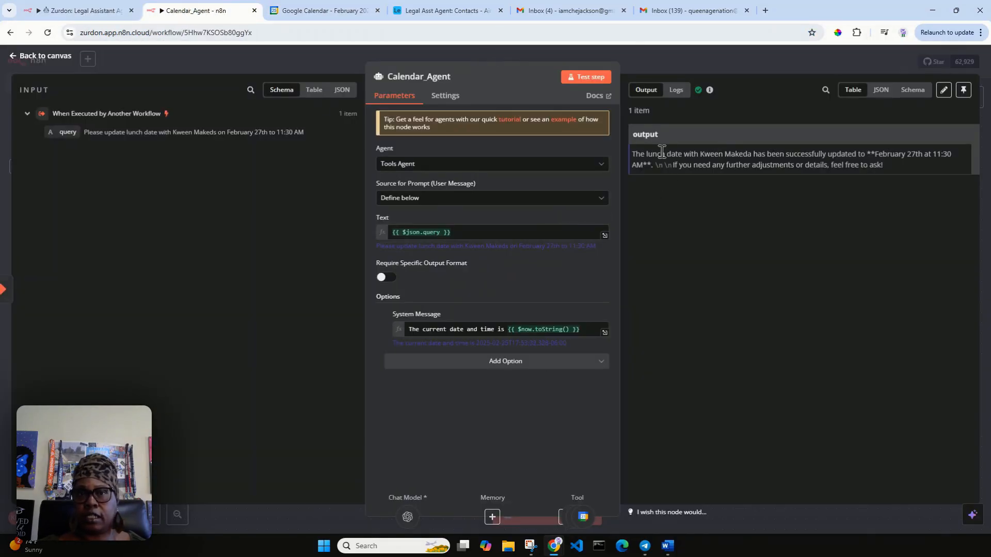
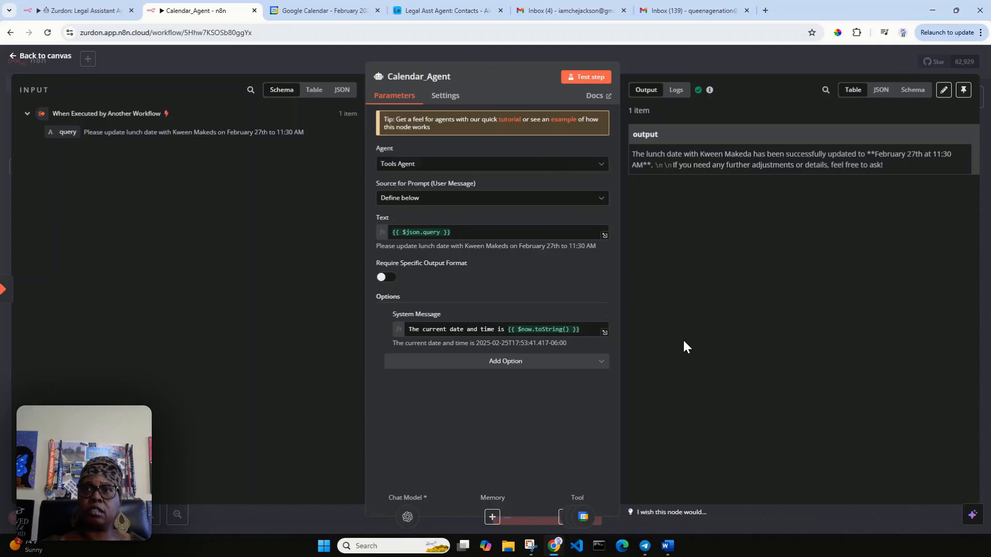
Step: Reload Google Calendar to confirm lunch is still 1pm on February 27, then return to the Calendar_Agent canvas
left_click(301, 10)
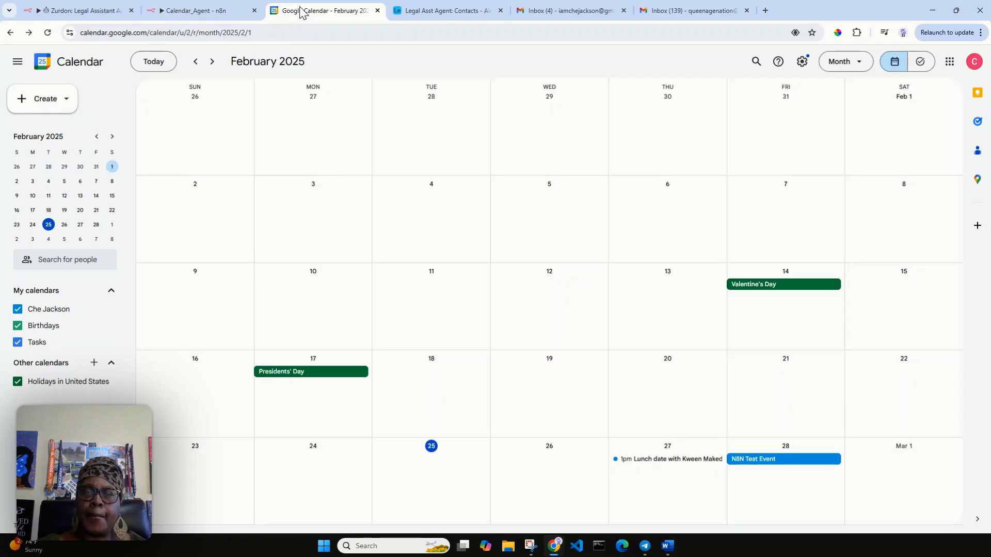
left_click(47, 33)
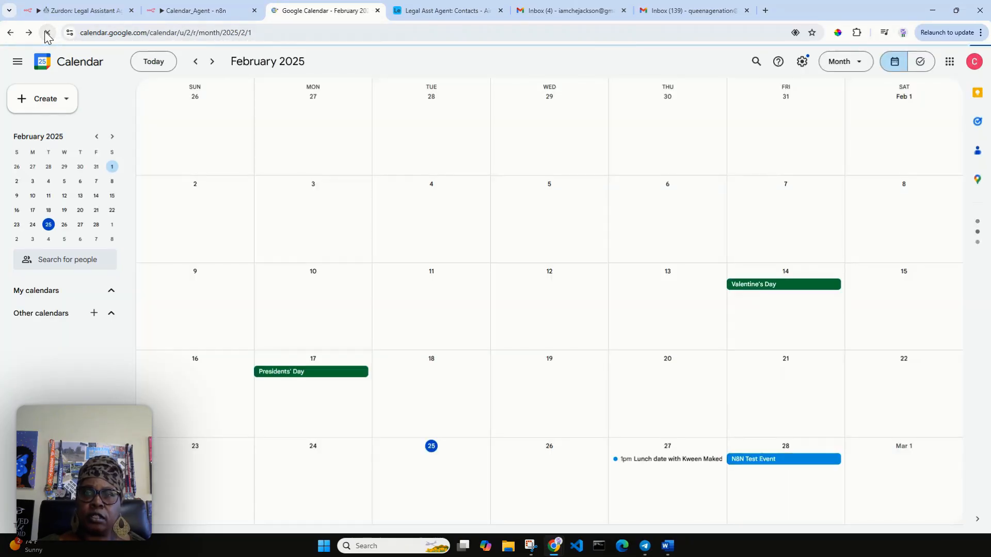
left_click(72, 10)
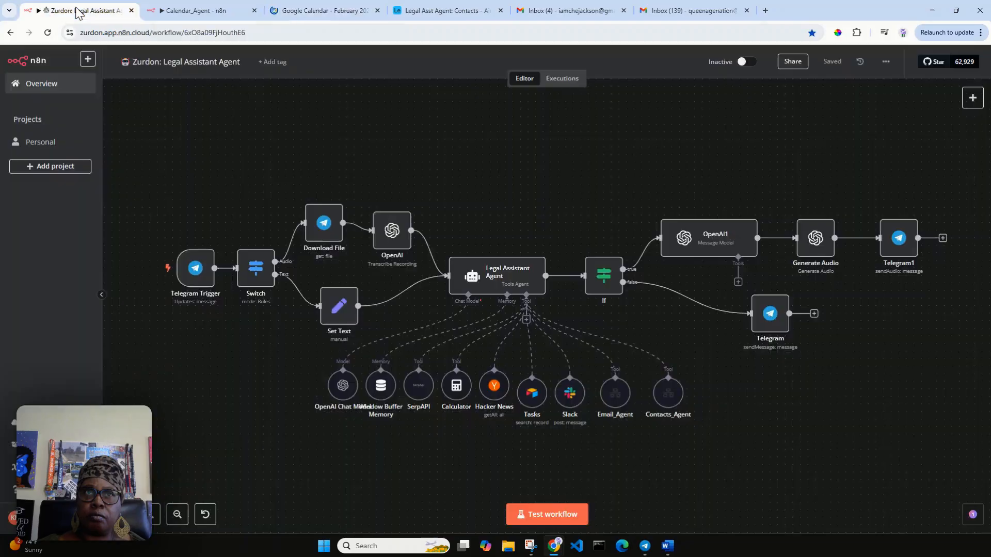
left_click(204, 11)
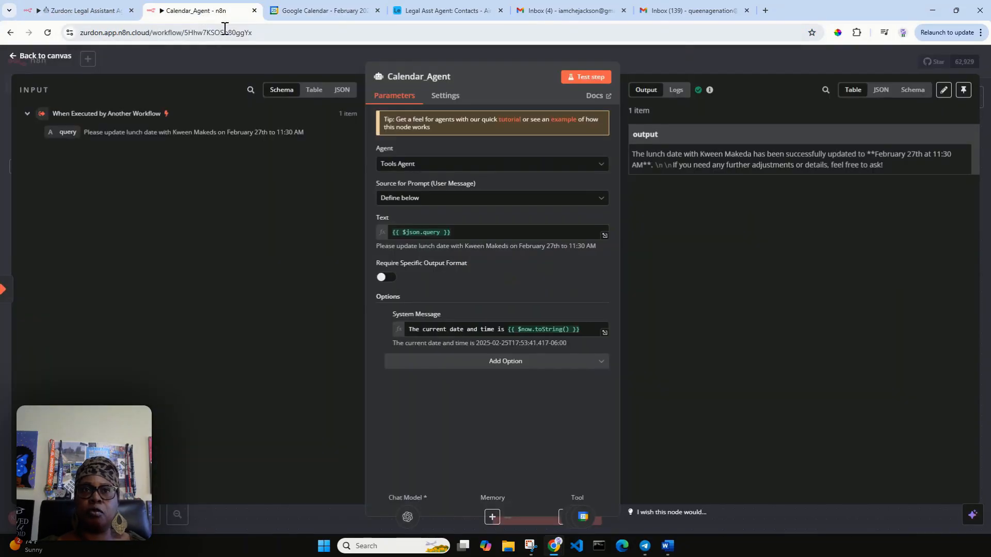
left_click(32, 56)
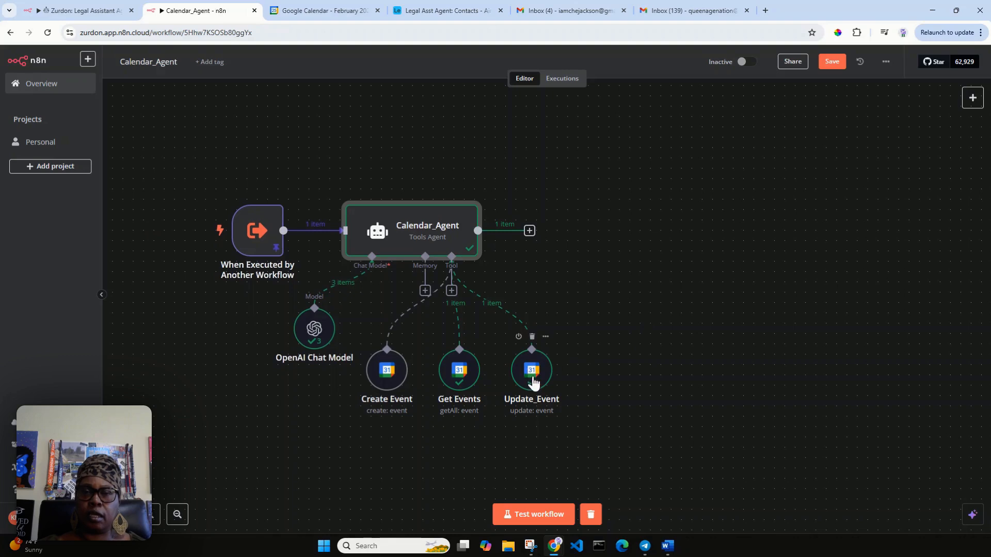
Step: Attach a new Google Calendar Tool to the Calendar_Agent
left_click(532, 384)
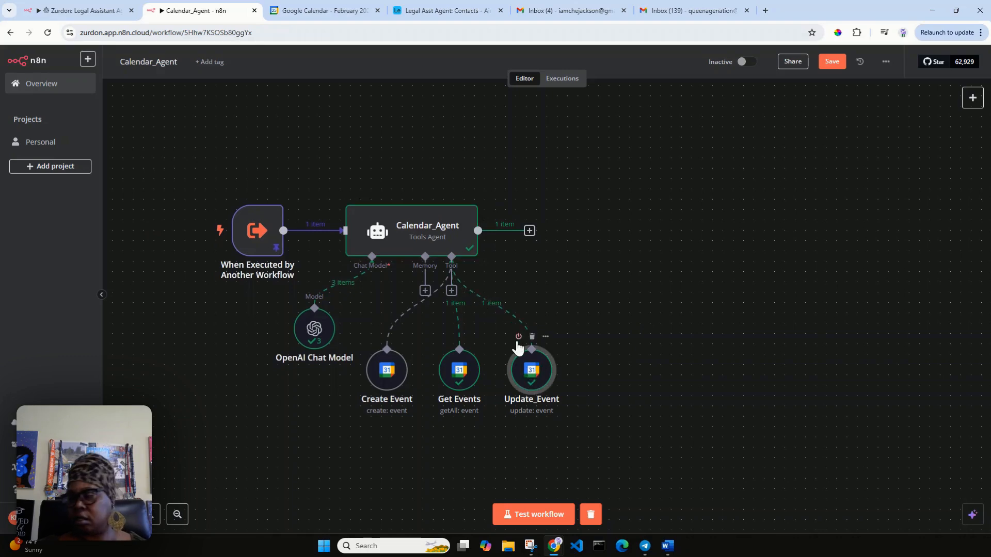
left_click(452, 292)
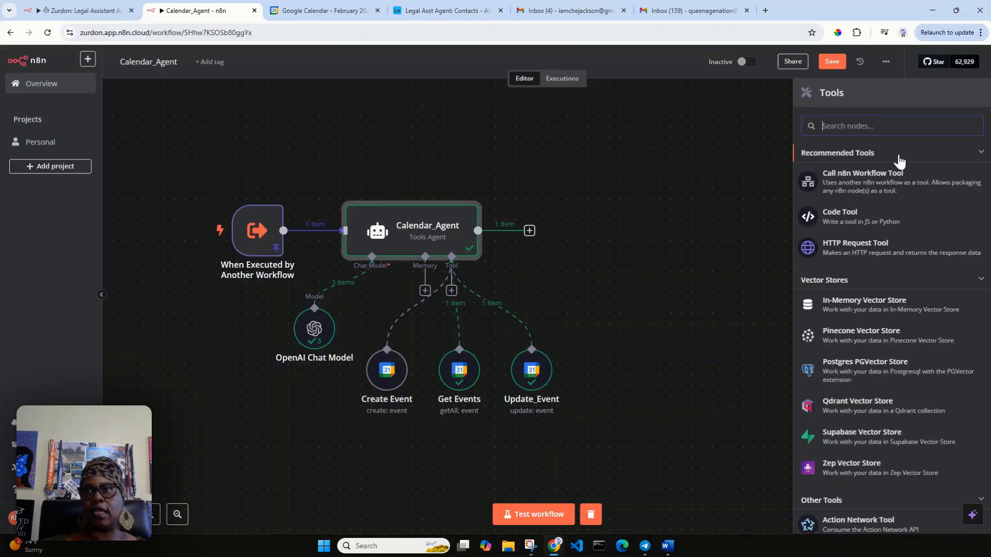
type("google calena")
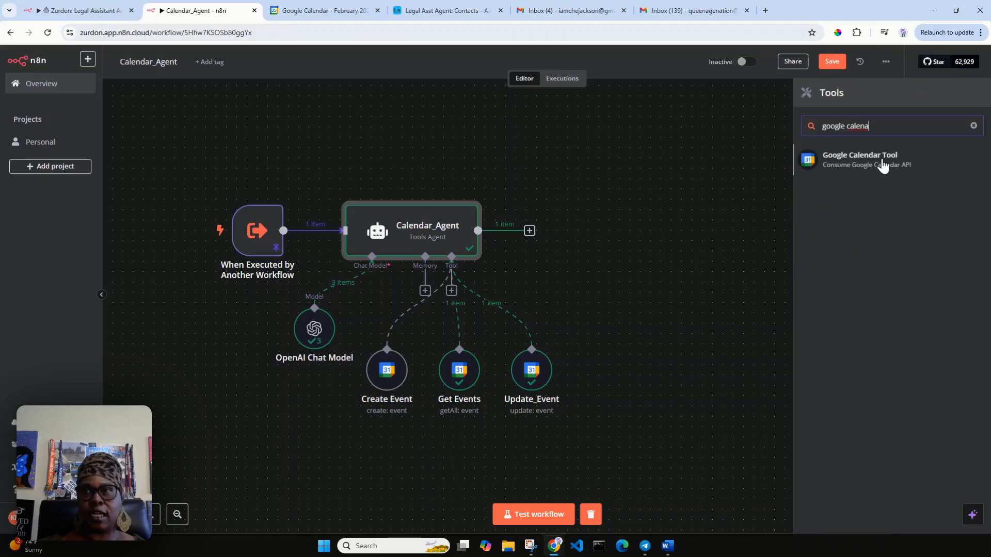
left_click(882, 164)
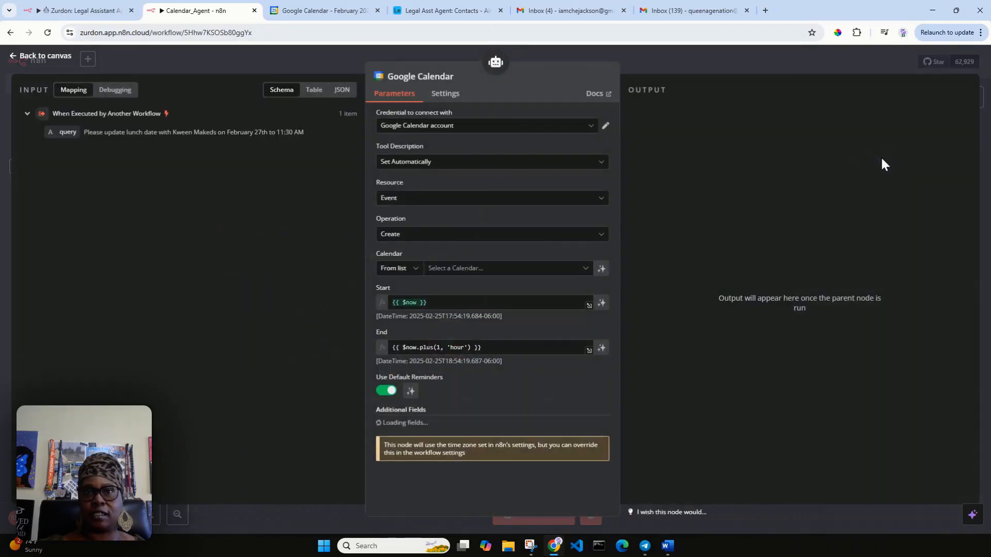
Step: Set the tool's description manually to the incoming query expression {{ $json.query }}
left_click(491, 165)
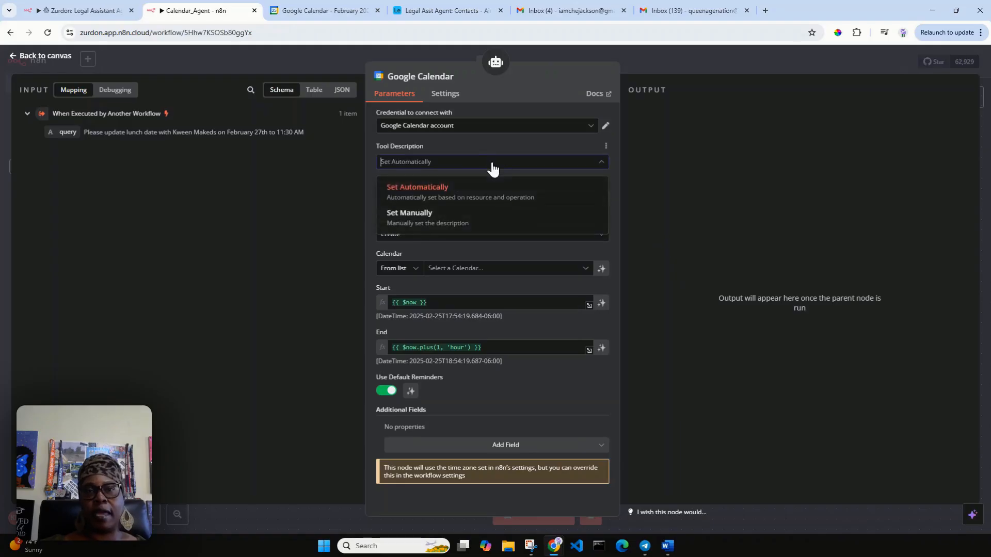
left_click(468, 226)
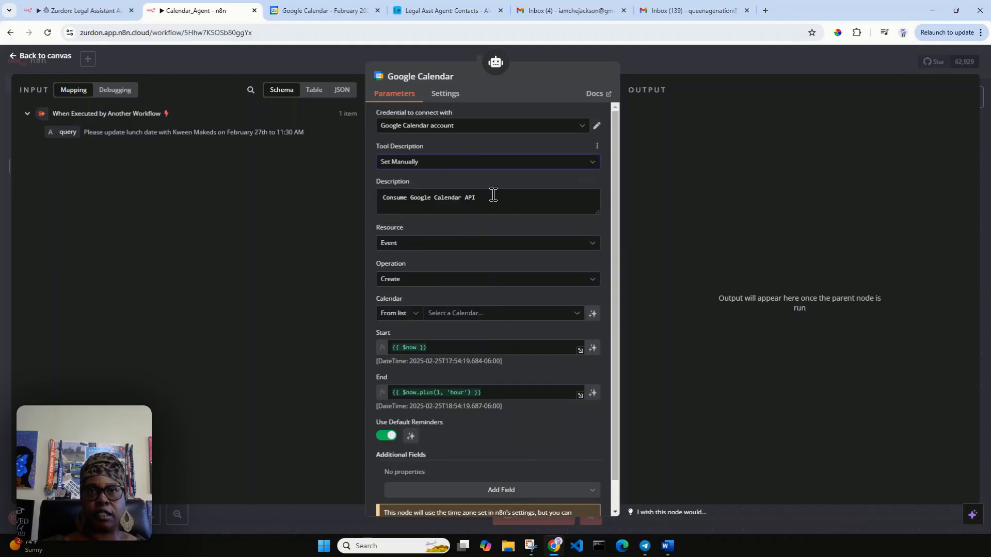
left_click_drag(484, 199, 383, 197)
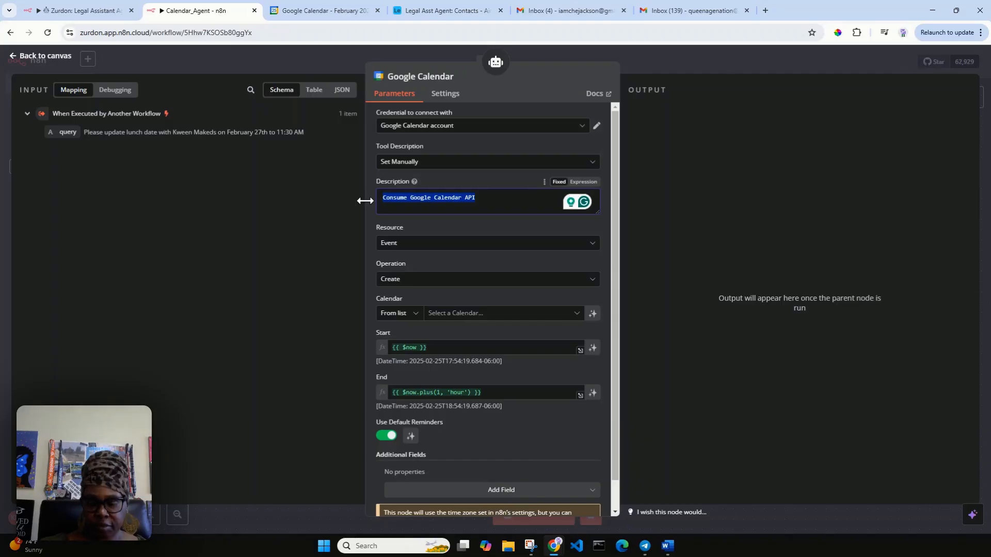
key("BackSpace")
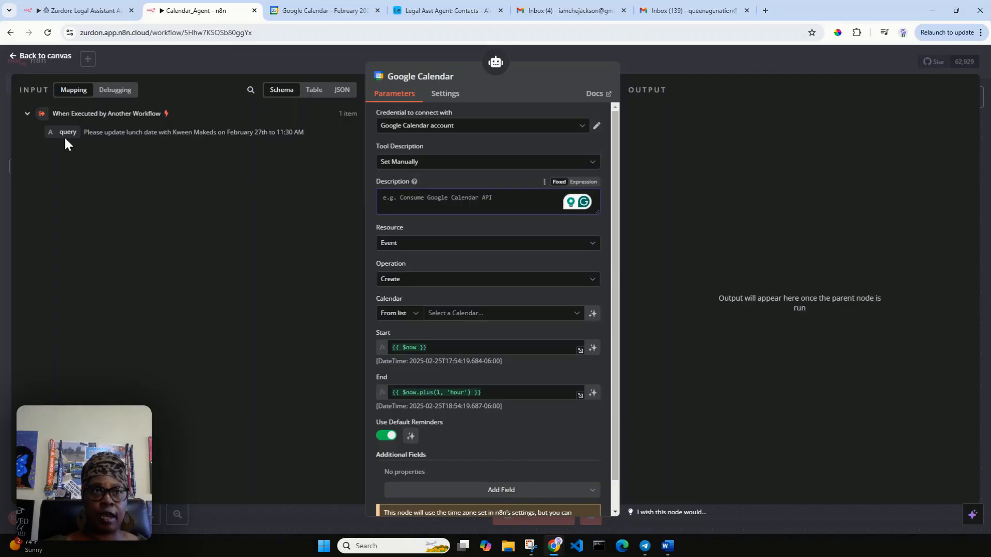
left_click_drag(65, 135, 396, 203)
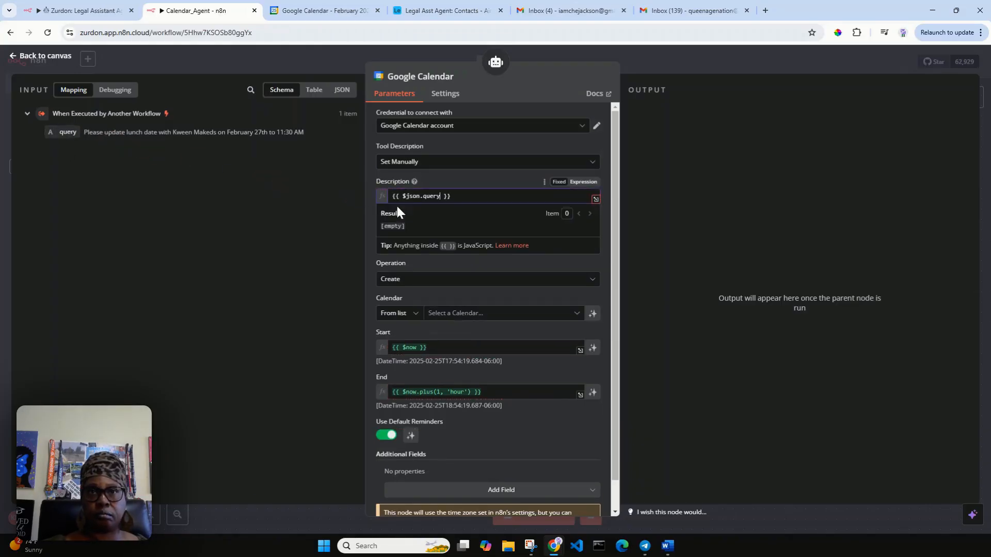
left_click(606, 233)
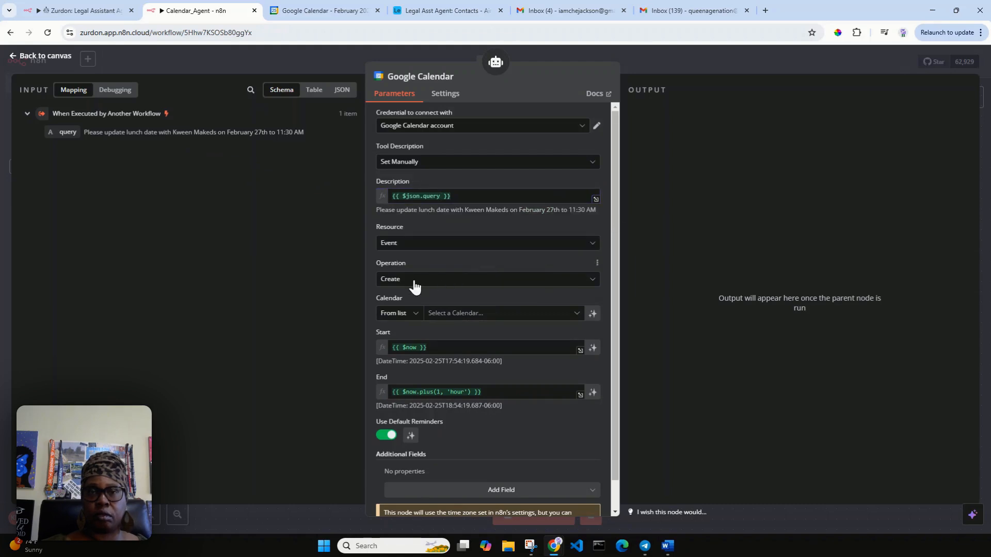
Step: Set the tool to Delete on the personal calendar, with the model defining the Event ID
left_click(437, 283)
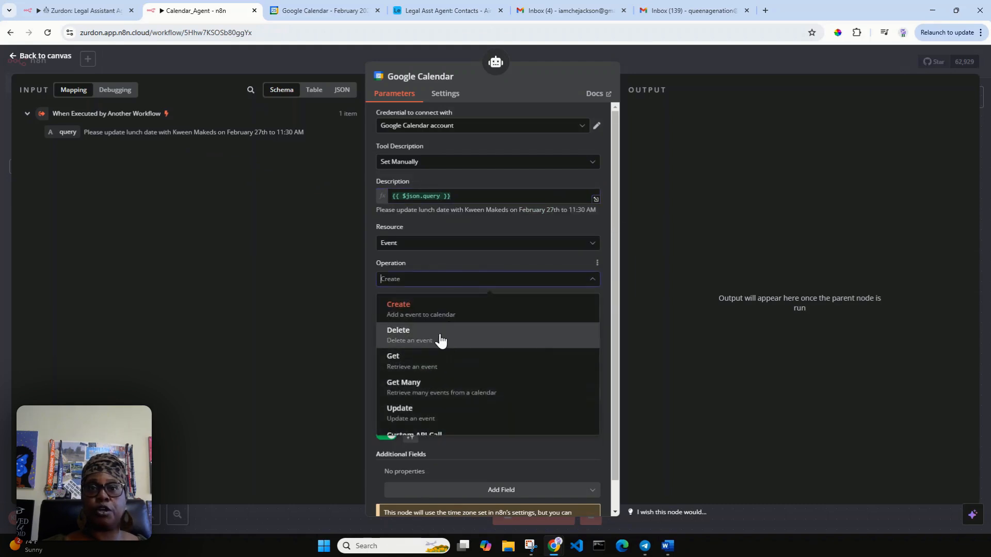
left_click(440, 338)
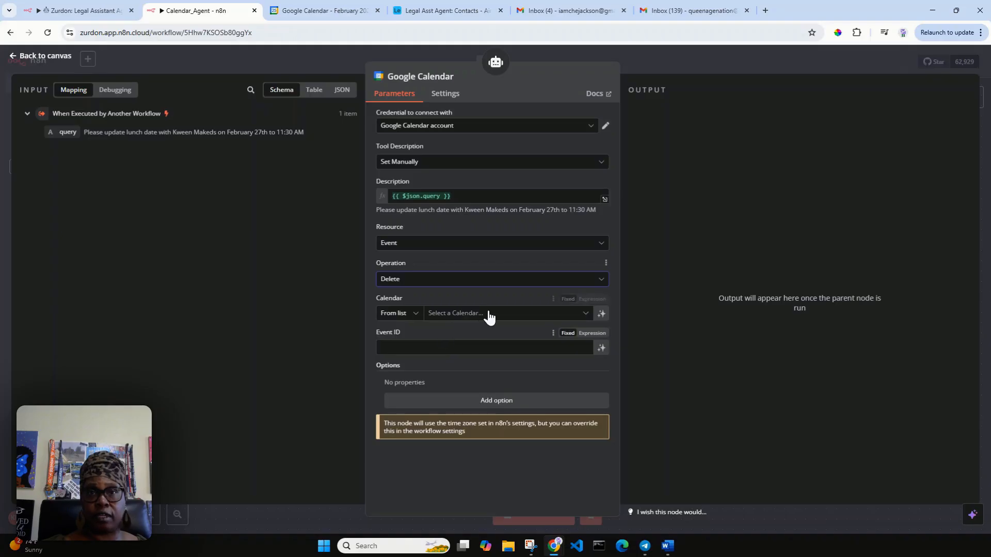
left_click(489, 315)
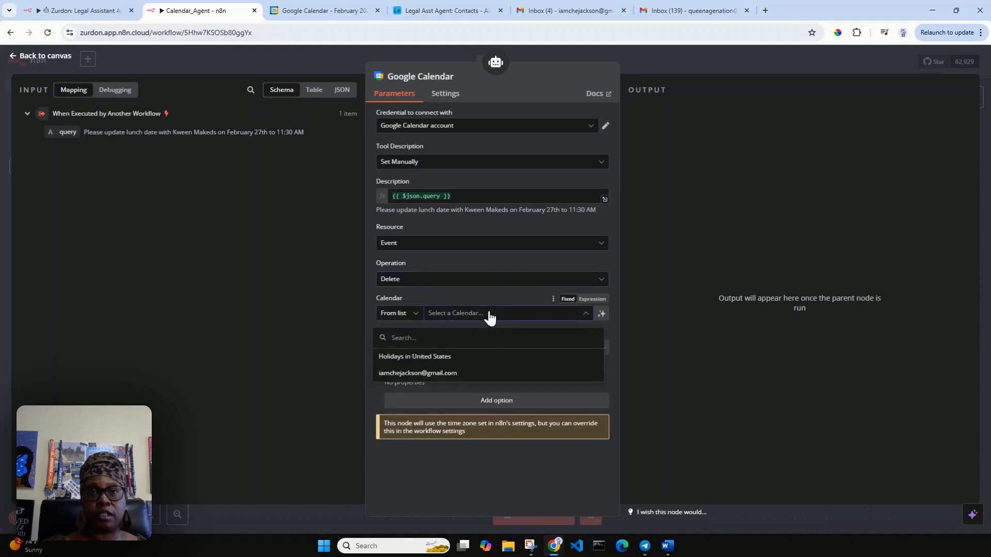
left_click(470, 373)
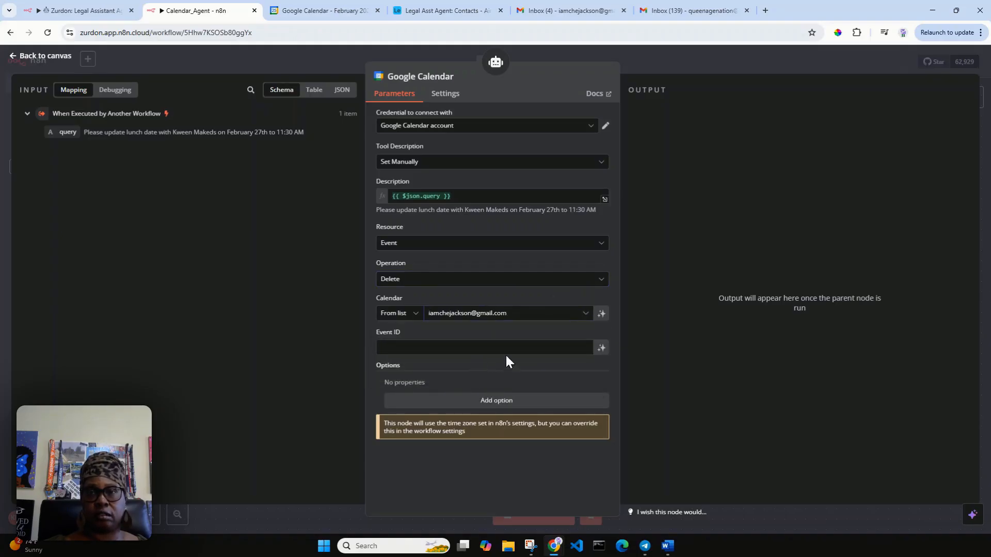
left_click(600, 351)
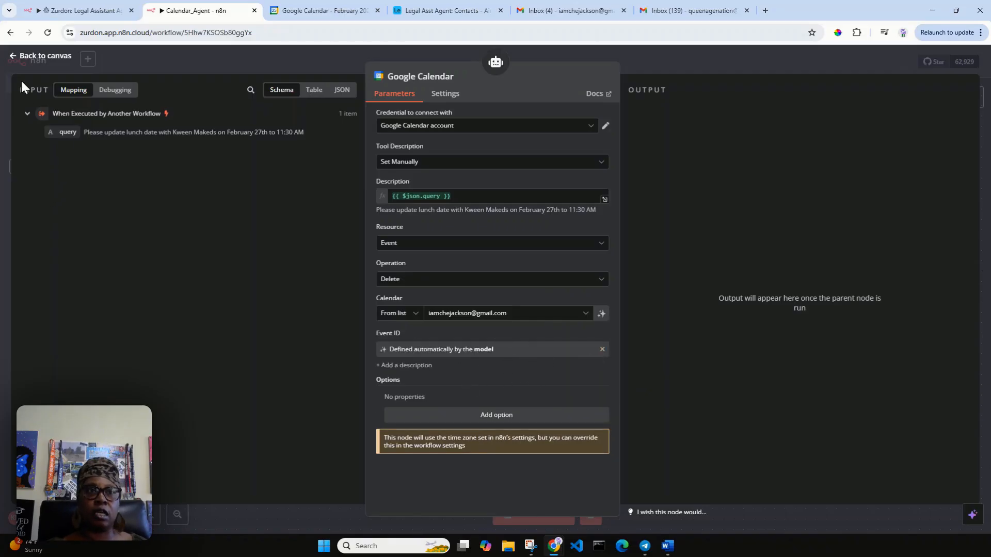
Step: Edit the pinned query to 'Delete the' lunch date on February 27th, dropping the 11:30 AM time
left_click(31, 56)
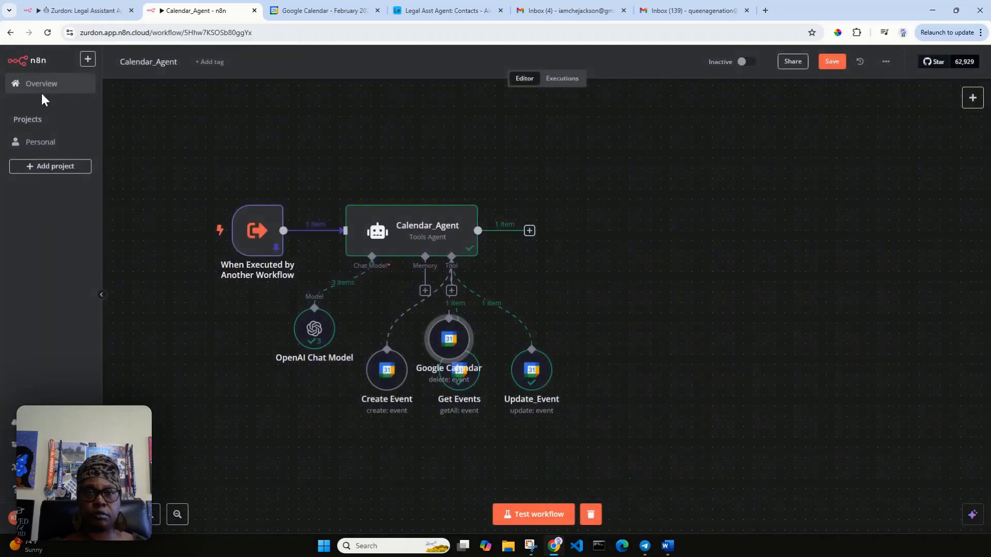
double_click(246, 239)
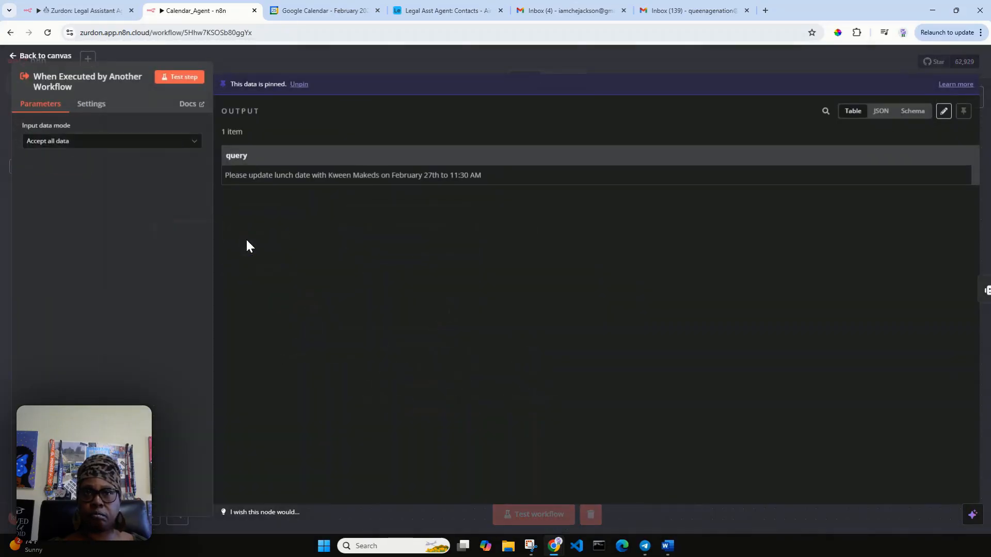
left_click(945, 113)
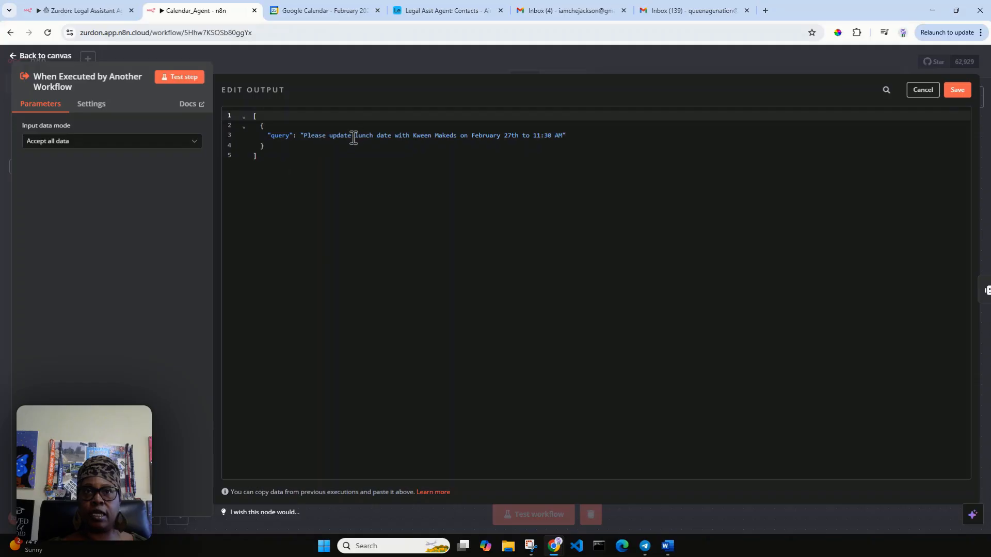
left_click_drag(351, 137, 306, 138)
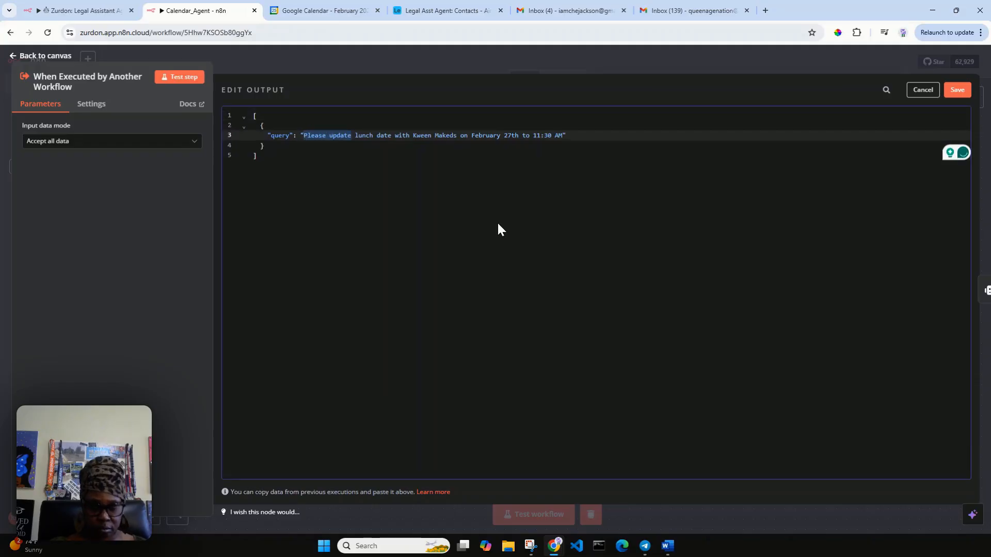
type("Delete the")
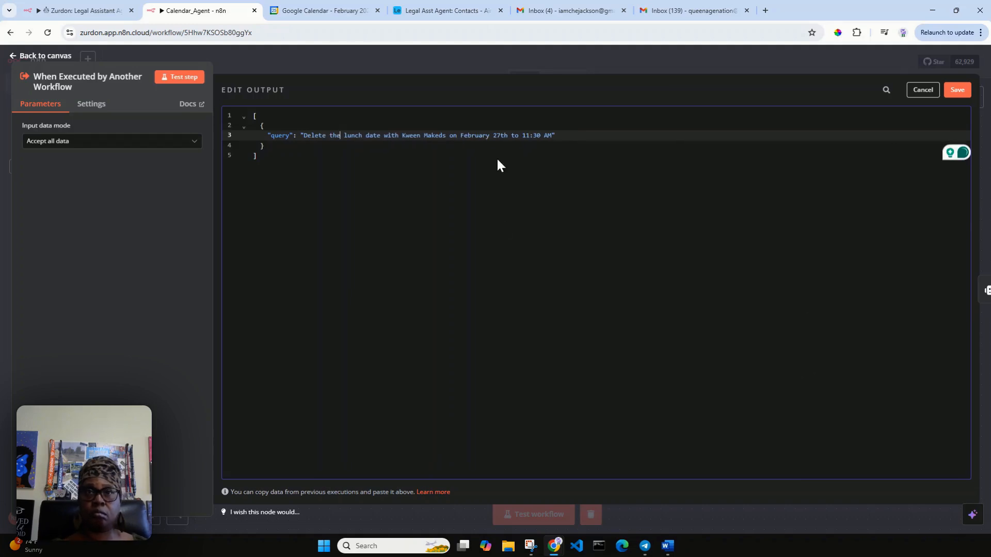
mouse_move(512, 135)
left_mouse_down()
mouse_move(548, 135)
mouse_move(557, 153)
left_mouse_up()
key("BackSpace")
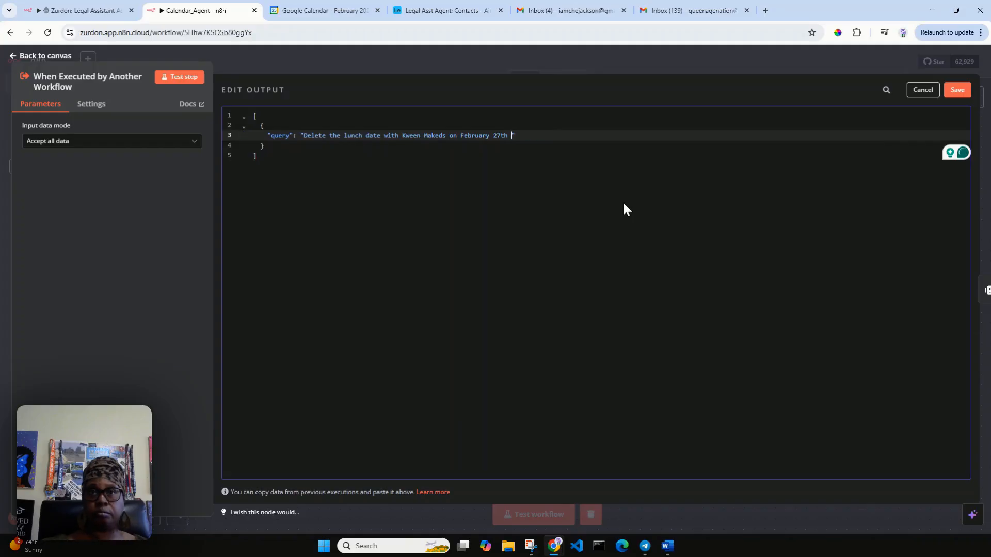
key("BackSpace")
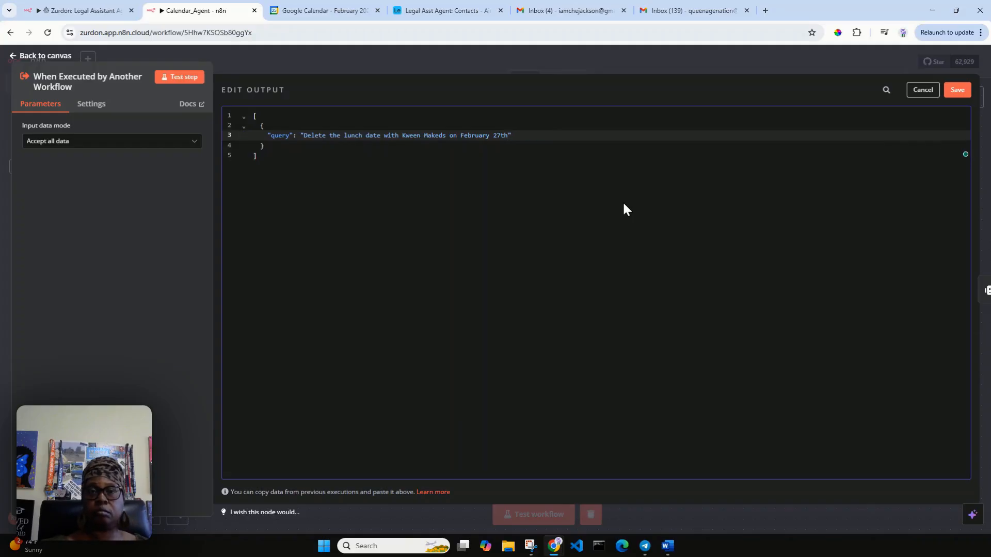
left_click(957, 90)
Step: Reload Google Calendar to confirm the February 27 lunch is still there, then return to the canvas
left_click(318, 17)
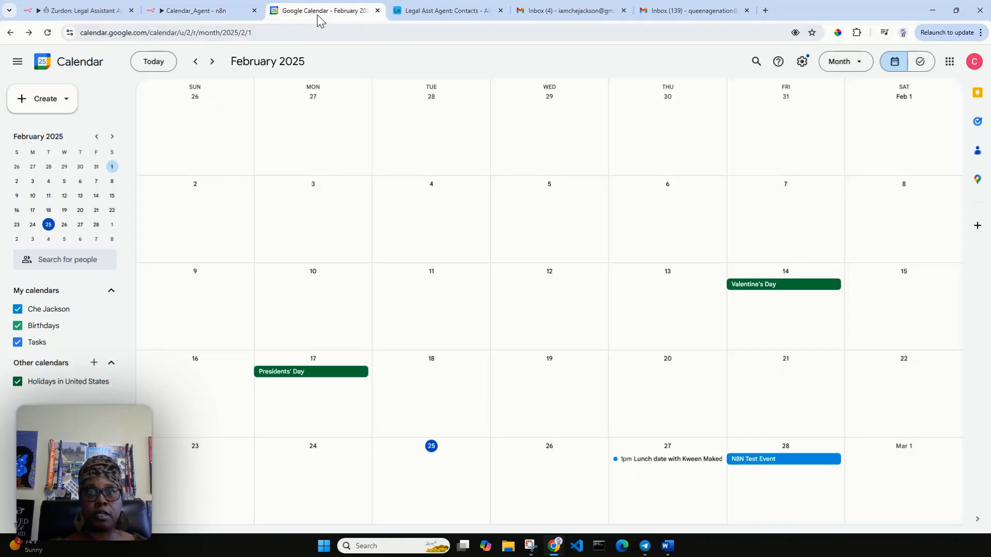
left_click(46, 33)
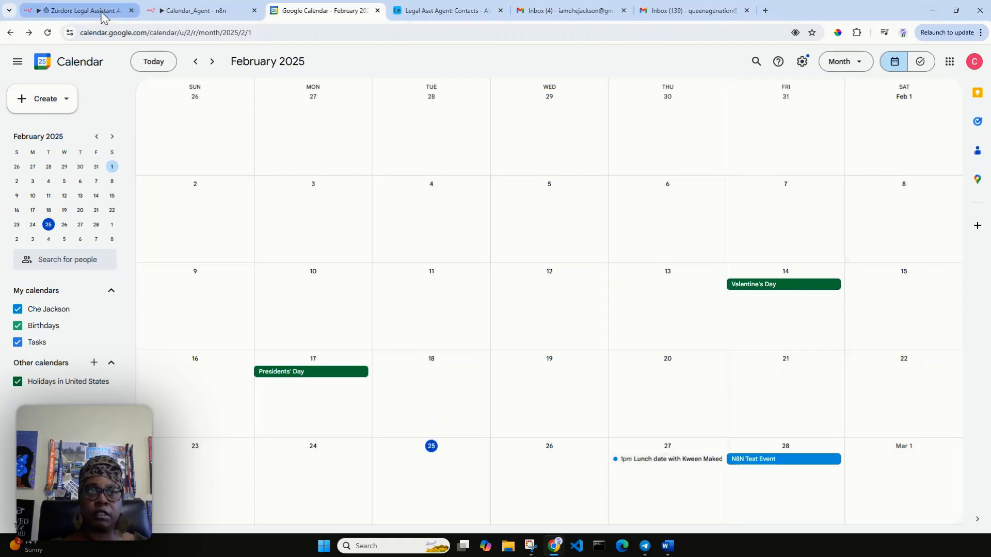
left_click(209, 14)
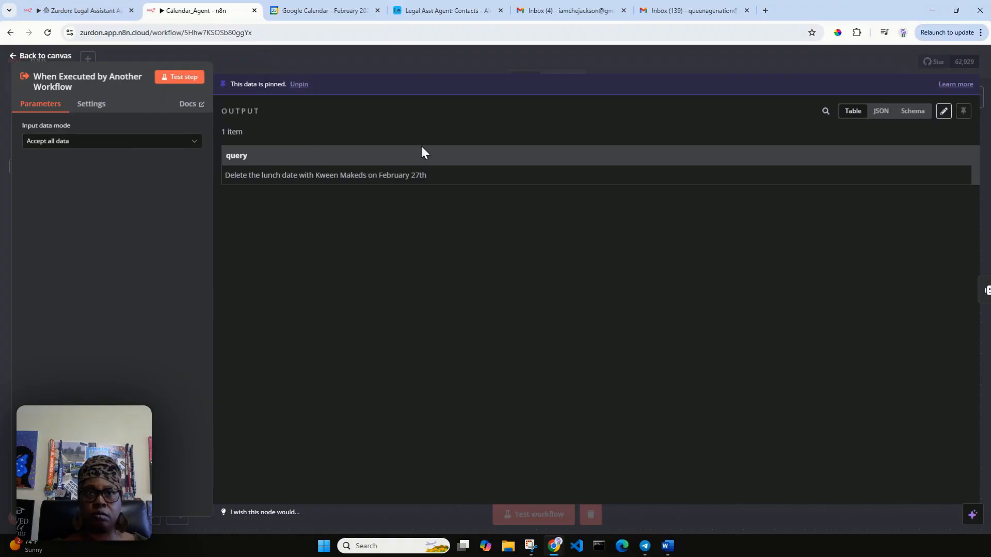
left_click(37, 58)
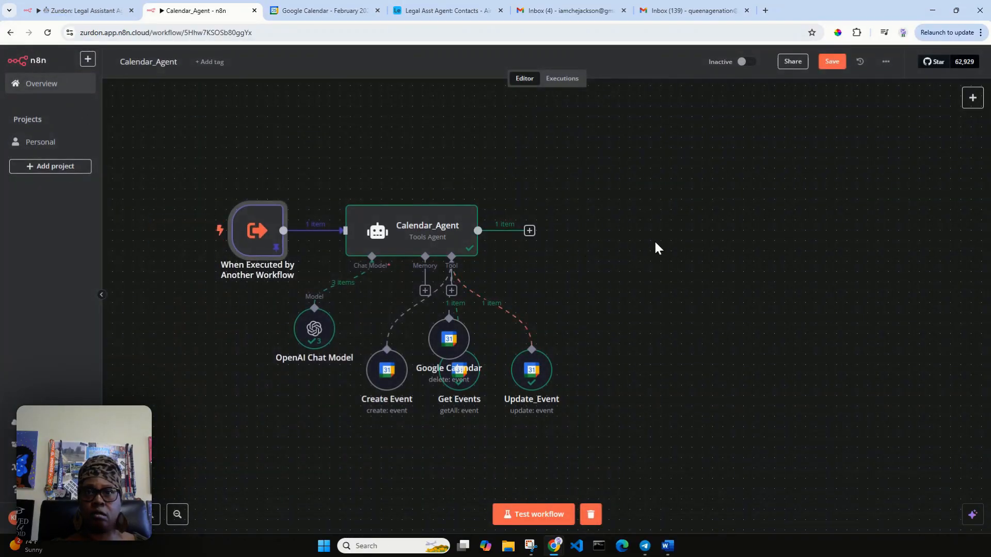
Step: Move the delete tool right of Update_Event and rename it 'Delete Event'
left_click_drag(447, 341, 605, 362)
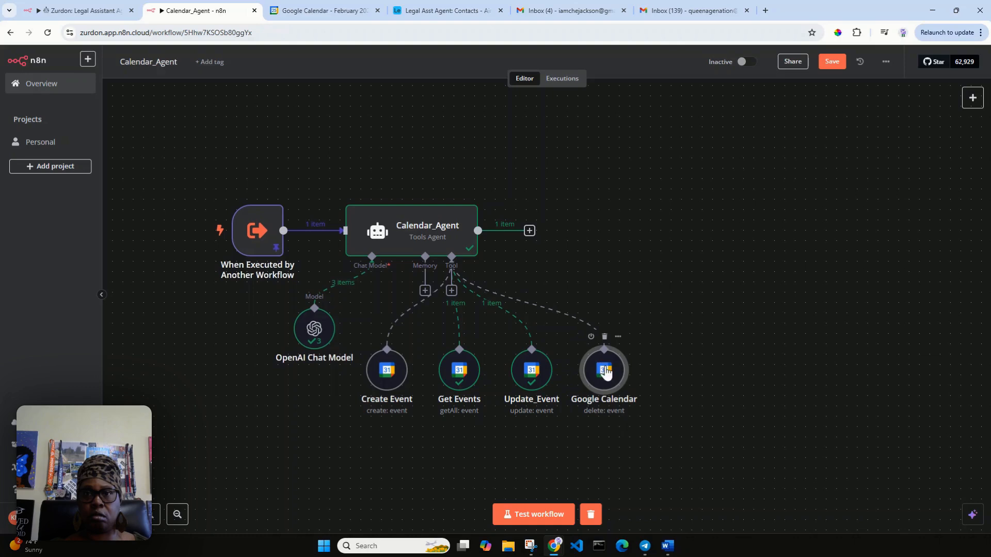
double_click(607, 383)
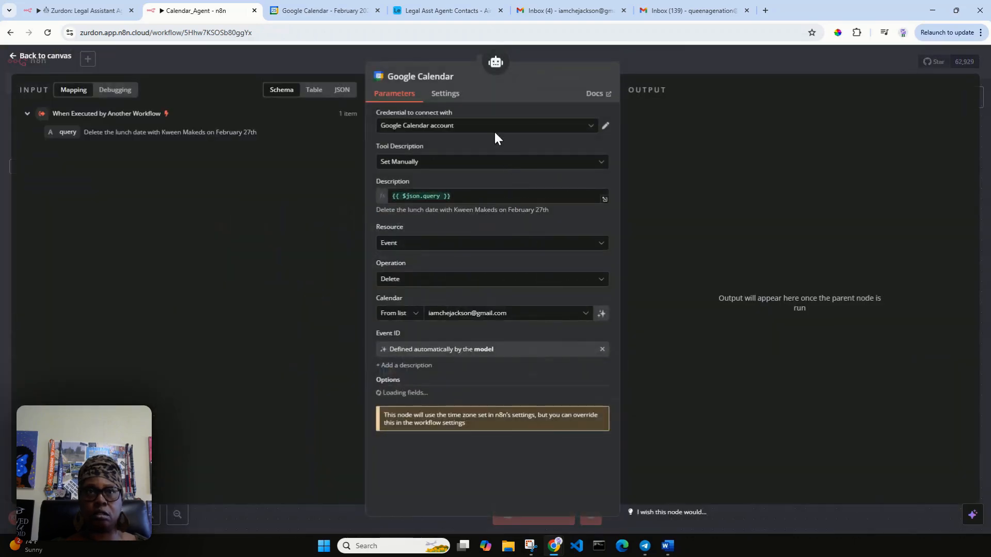
left_click(459, 77)
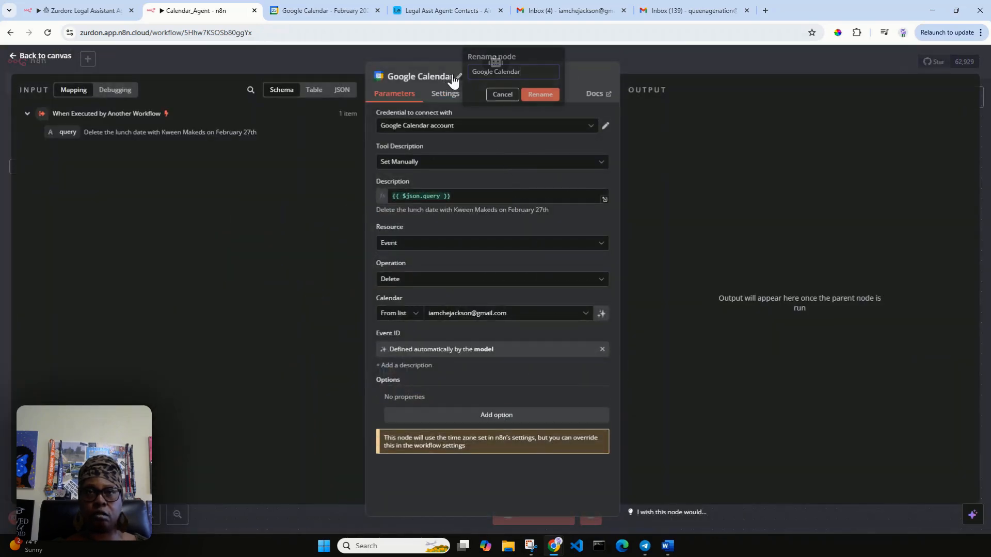
left_click_drag(530, 69, 440, 85)
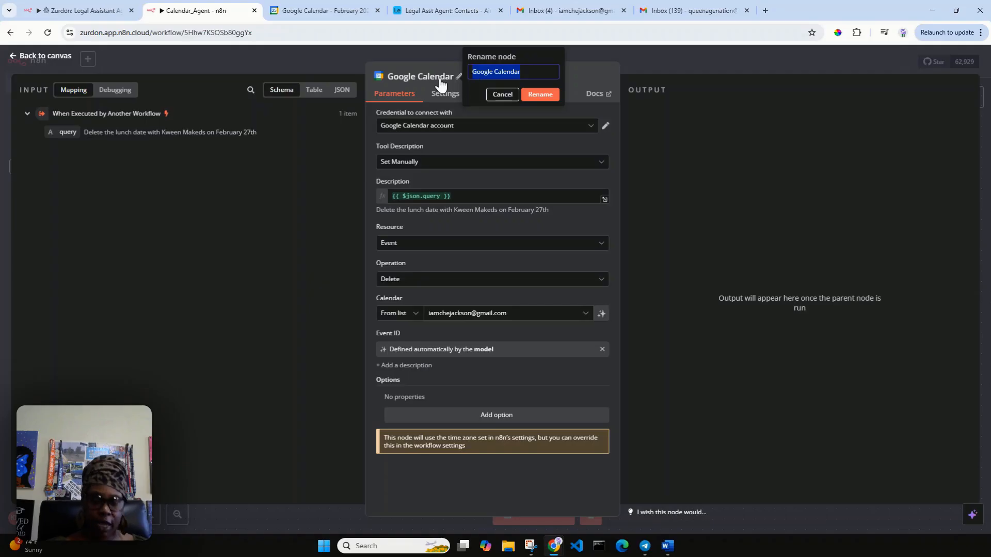
type("Delete Event")
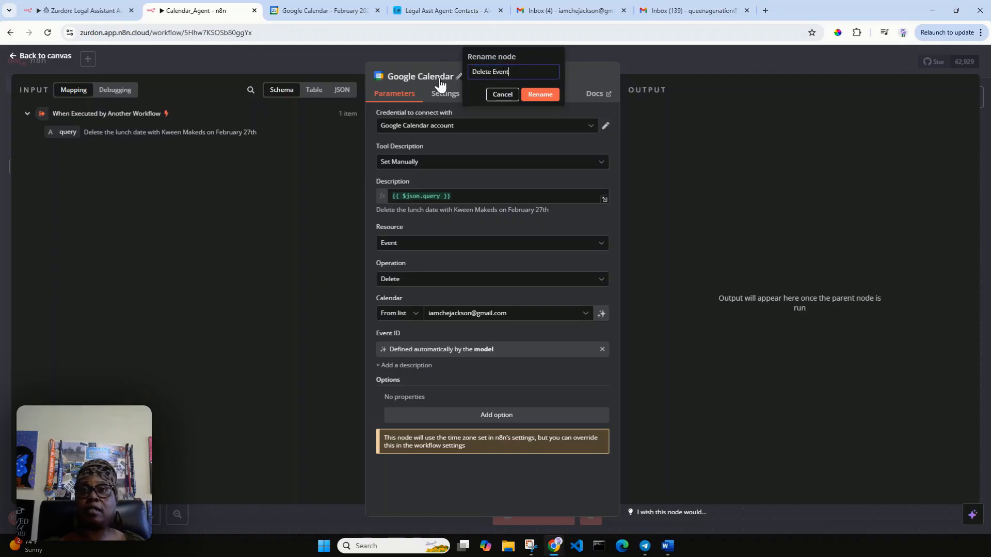
left_click(544, 96)
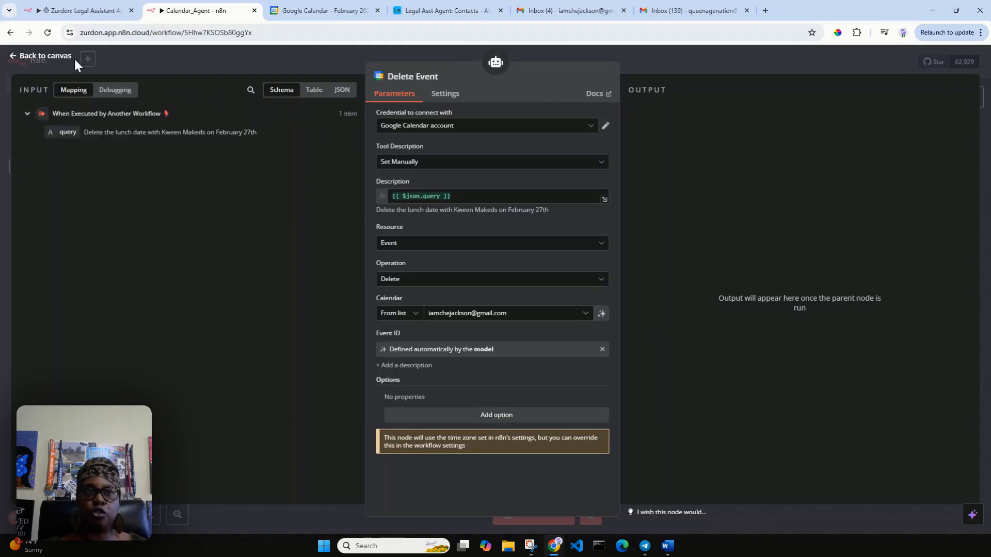
left_click(55, 58)
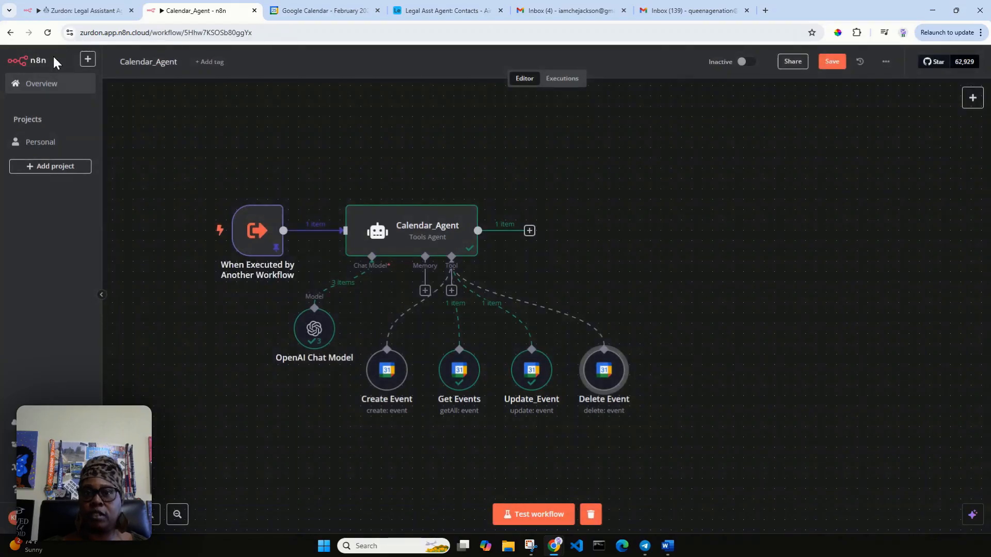
Step: Rename the Update_Event node to 'Update Event' and review its output
left_click(531, 382)
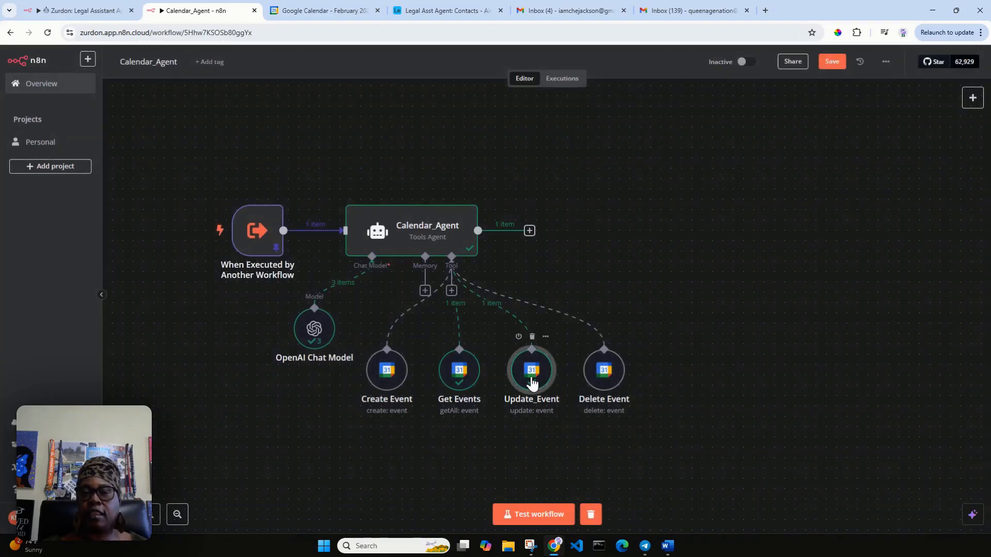
double_click(529, 381)
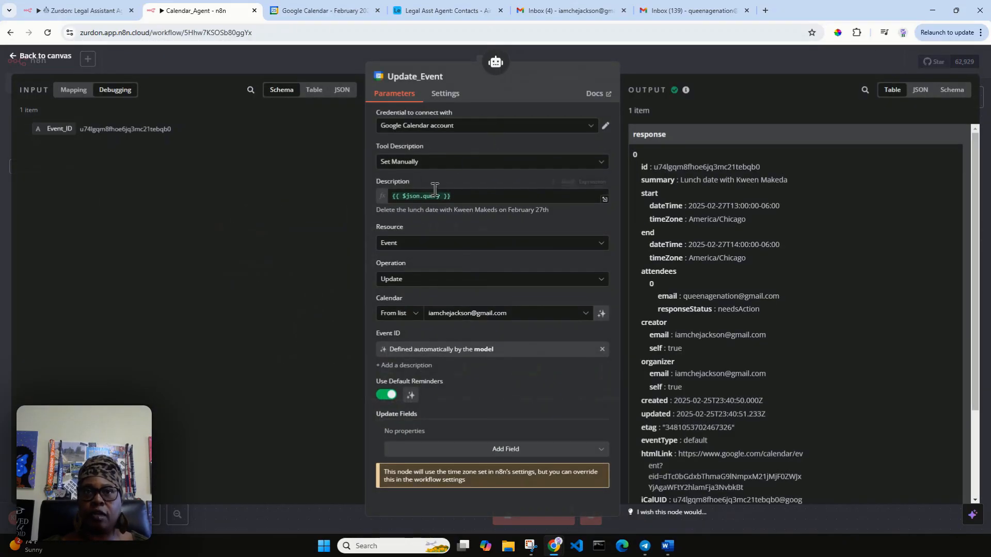
left_click(436, 81)
left_click(481, 75)
key("BackSpace")
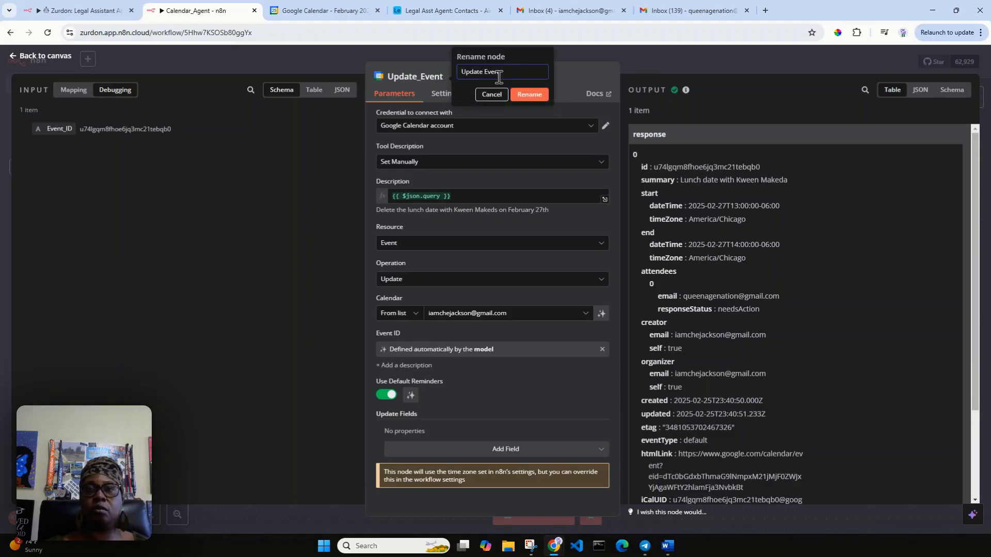
left_click(525, 94)
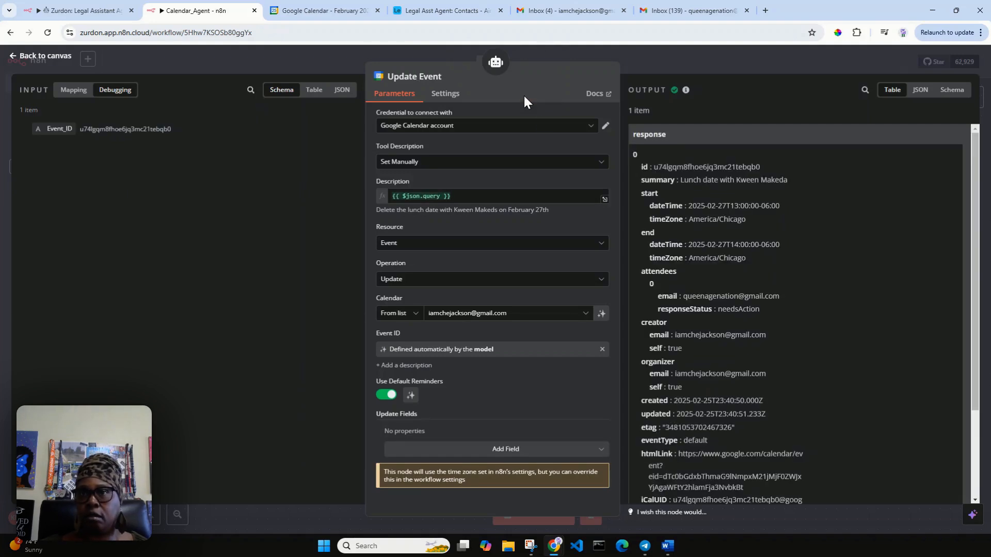
scroll(711, 239, "down", 2)
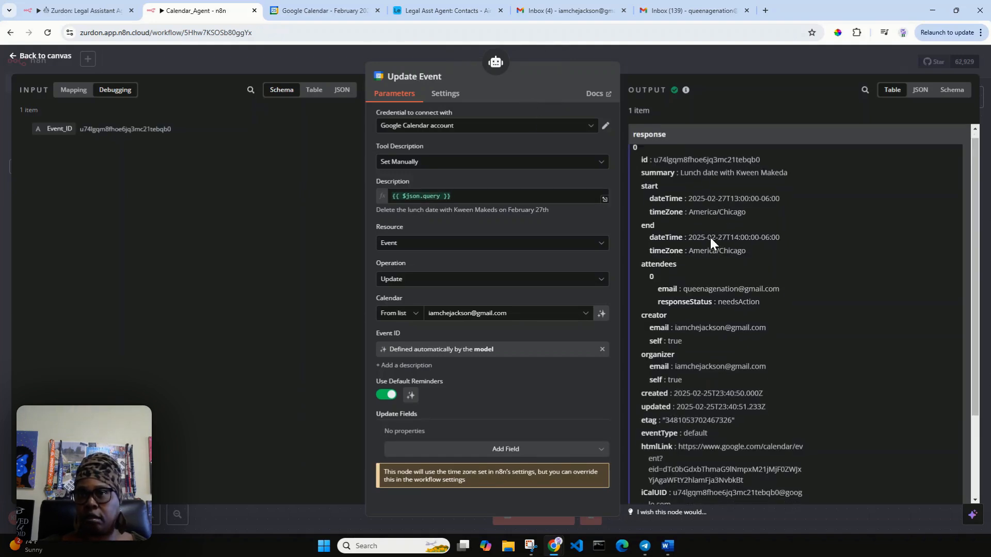
scroll(710, 238, "down", 1)
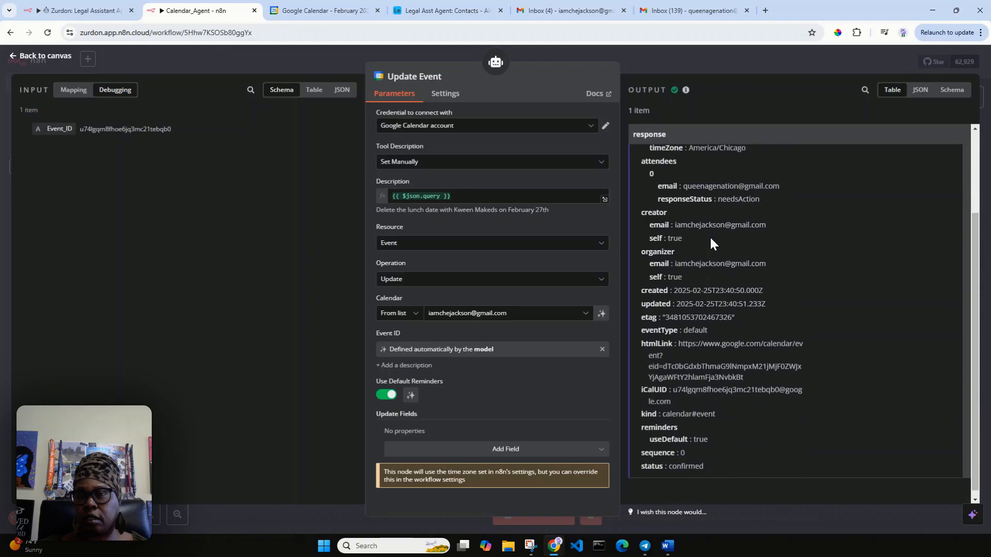
scroll(710, 239, "up", 3)
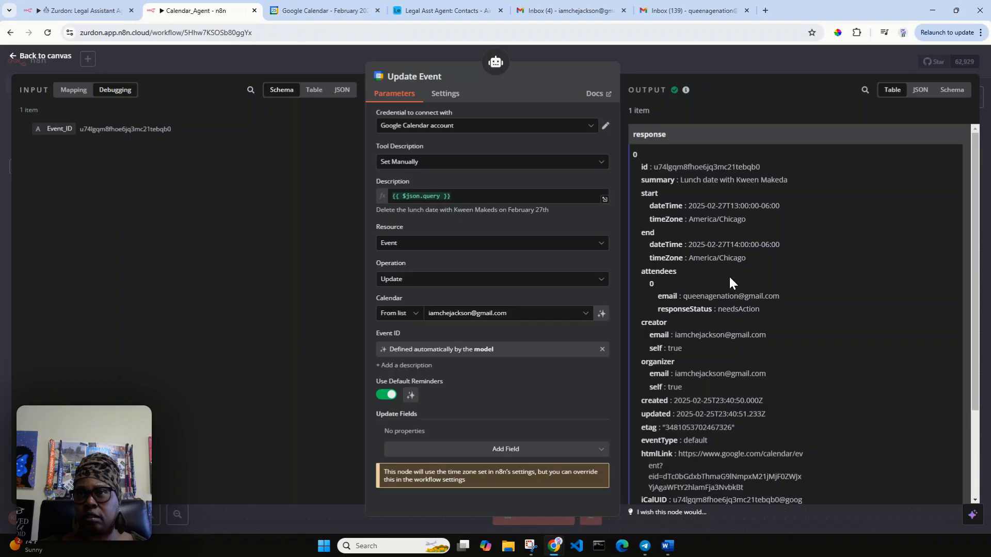
scroll(728, 275, "down", 1)
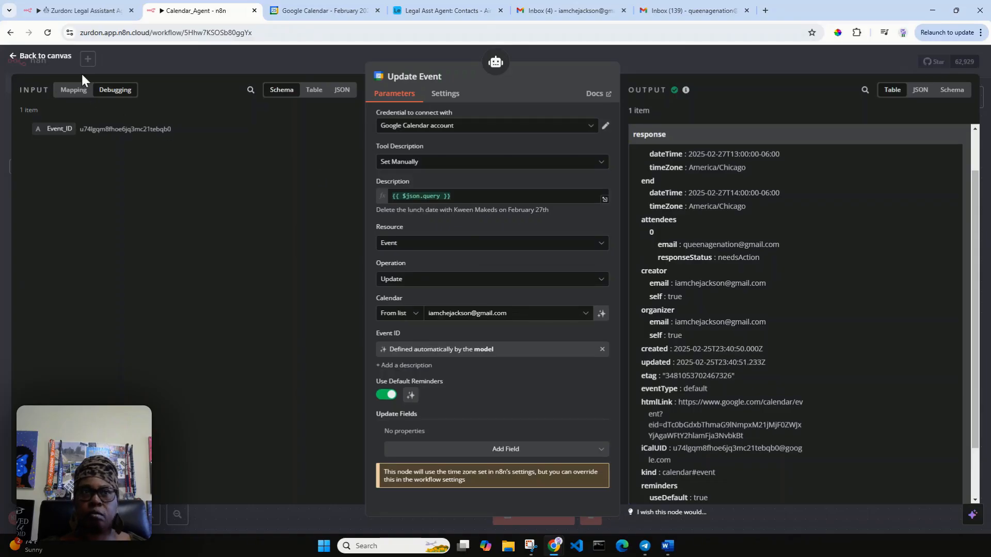
left_click(33, 57)
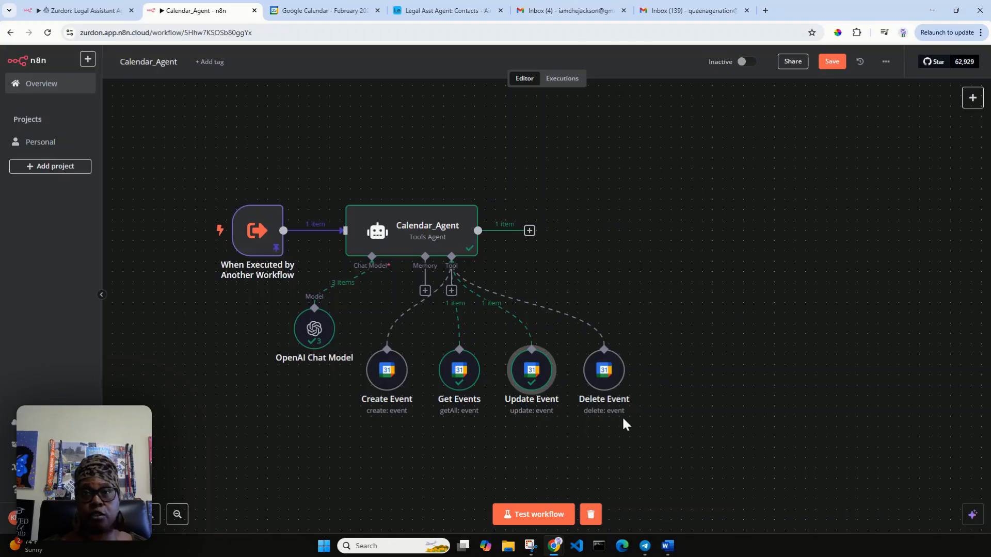
Step: Save the workflow and fix the contact's name spelling in the pinned delete query
left_click(831, 63)
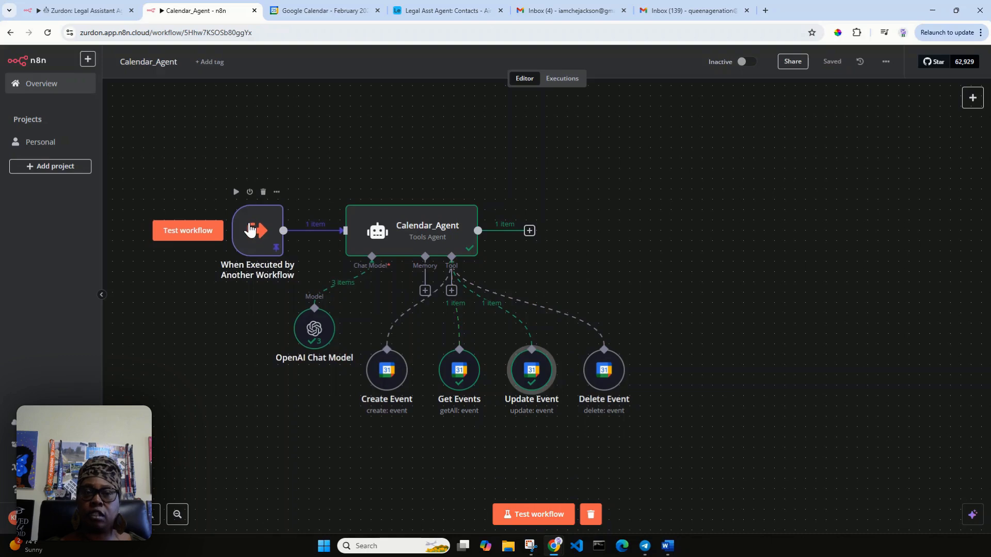
double_click(250, 229)
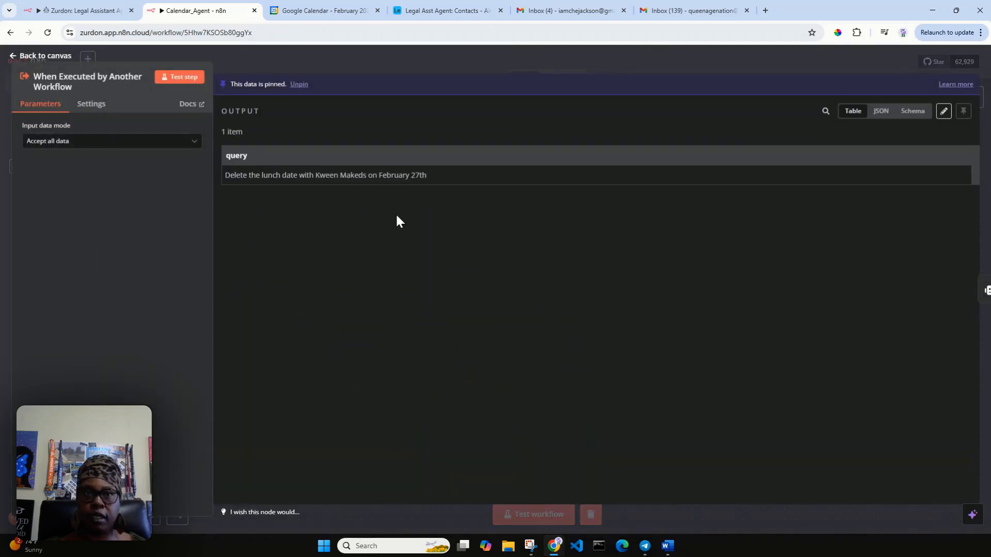
left_click(944, 111)
left_click(445, 135)
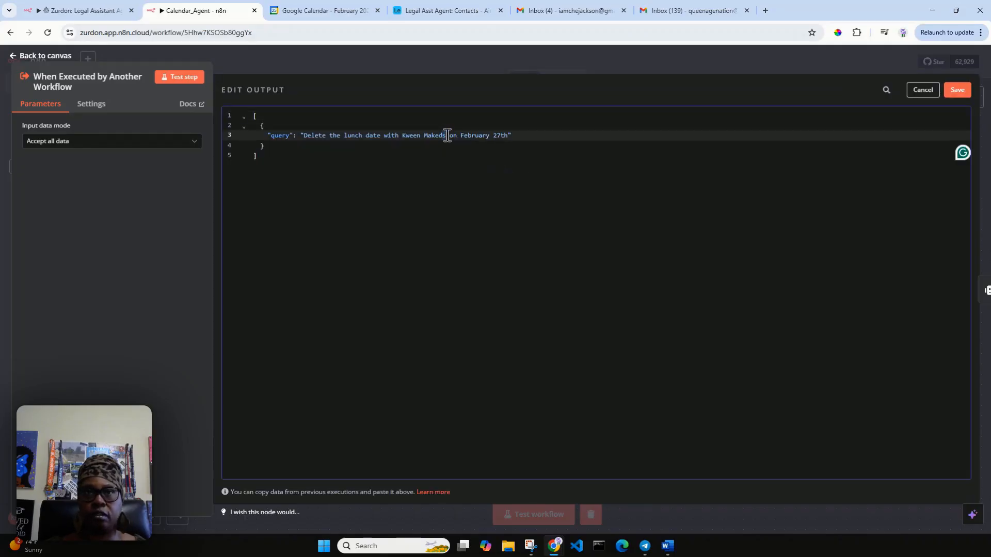
left_click(958, 91)
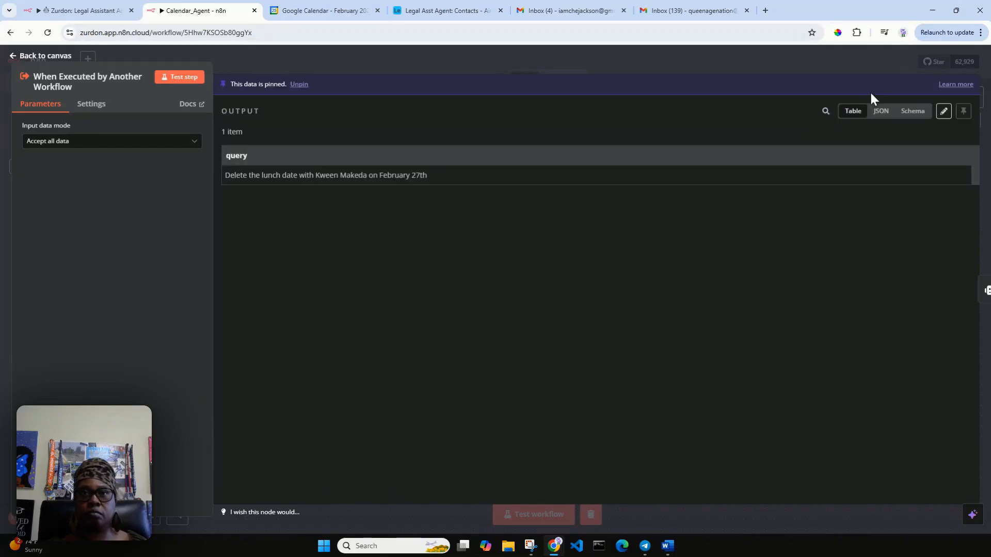
left_click(307, 9)
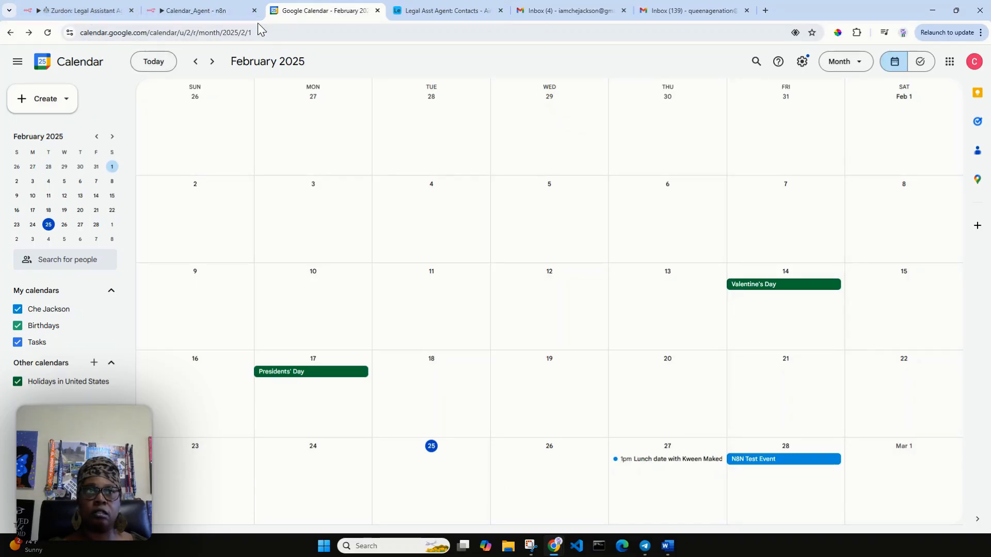
Step: Test-run the workflow with Ctrl+Enter and confirm the February 27 lunch date is gone from Google Calendar
left_click(205, 11)
left_click(25, 58)
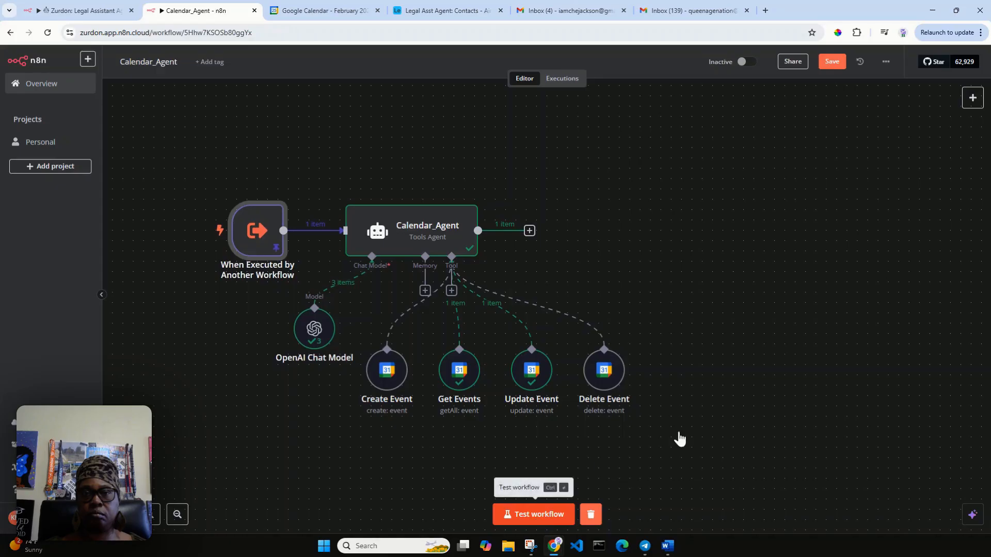
key("ctrl+Return")
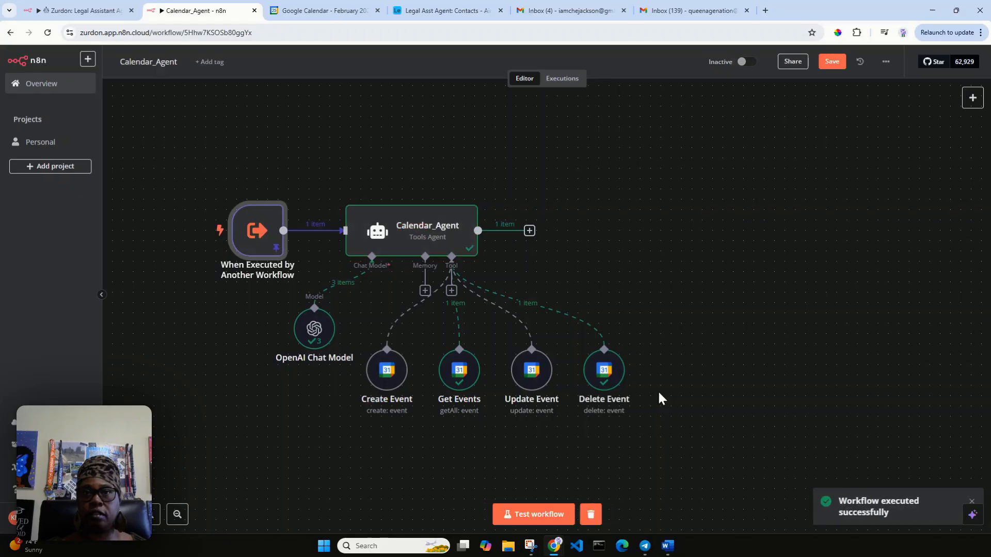
left_click(320, 12)
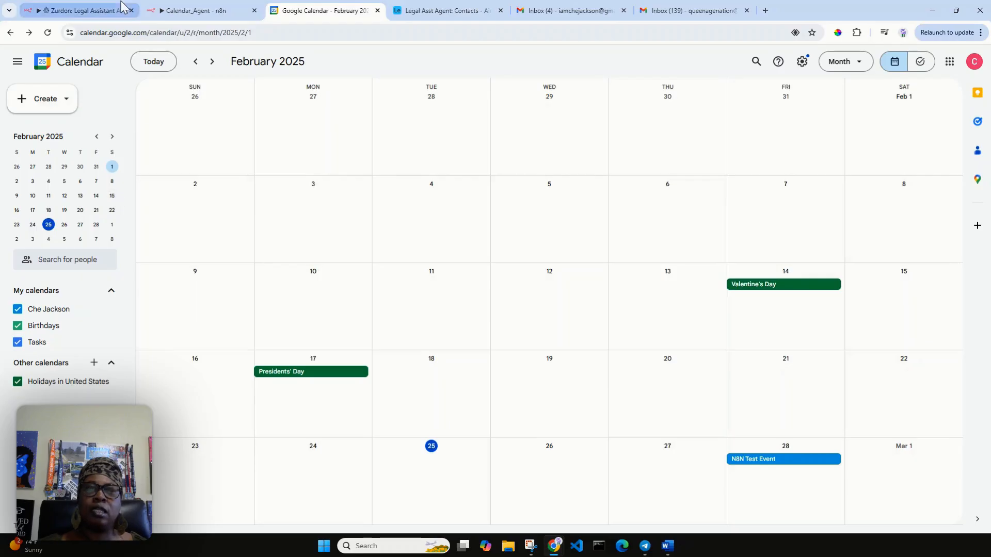
left_click(204, 8)
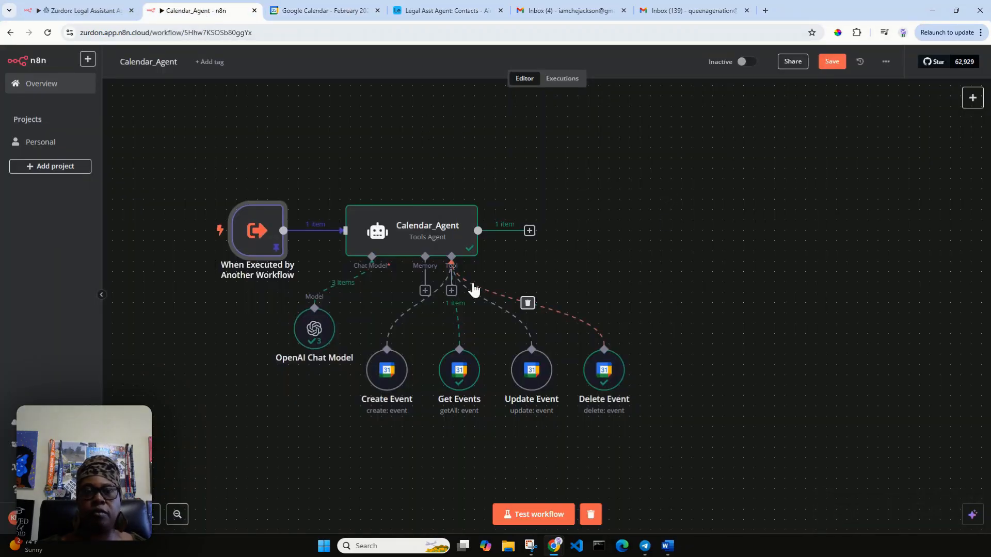
Step: Change the pinned query to 'Create a' lunch date with the new client, including their e-mail
mouse_move(272, 212)
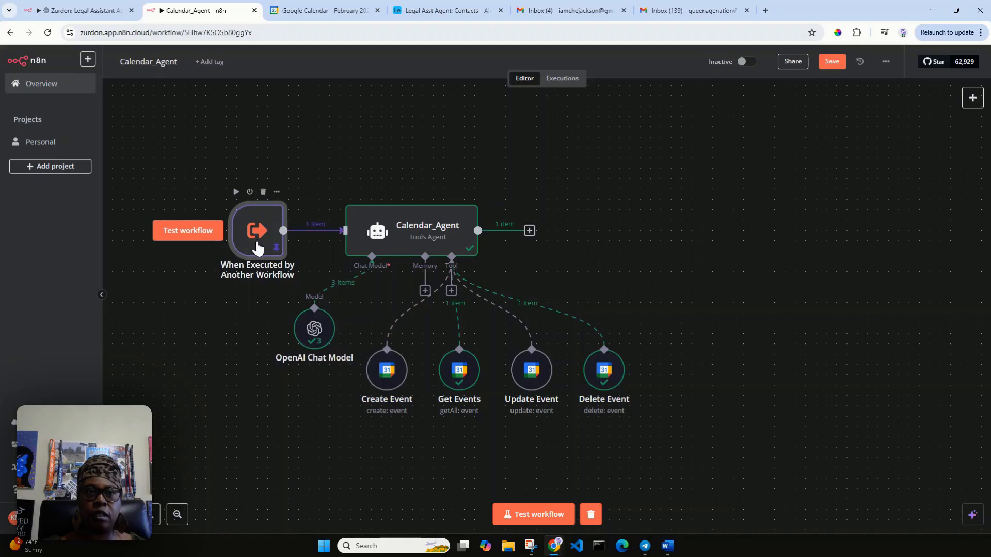
double_click(258, 236)
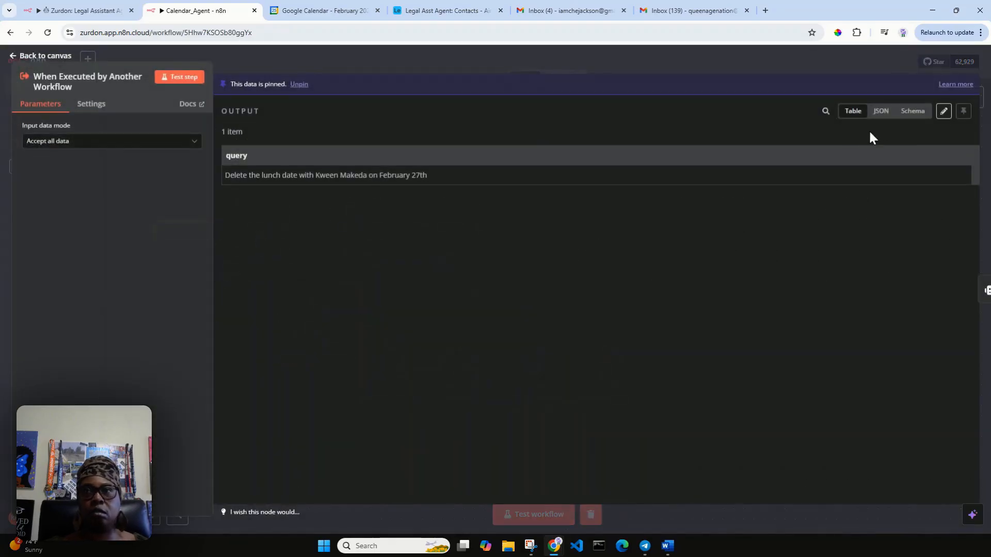
left_click(944, 113)
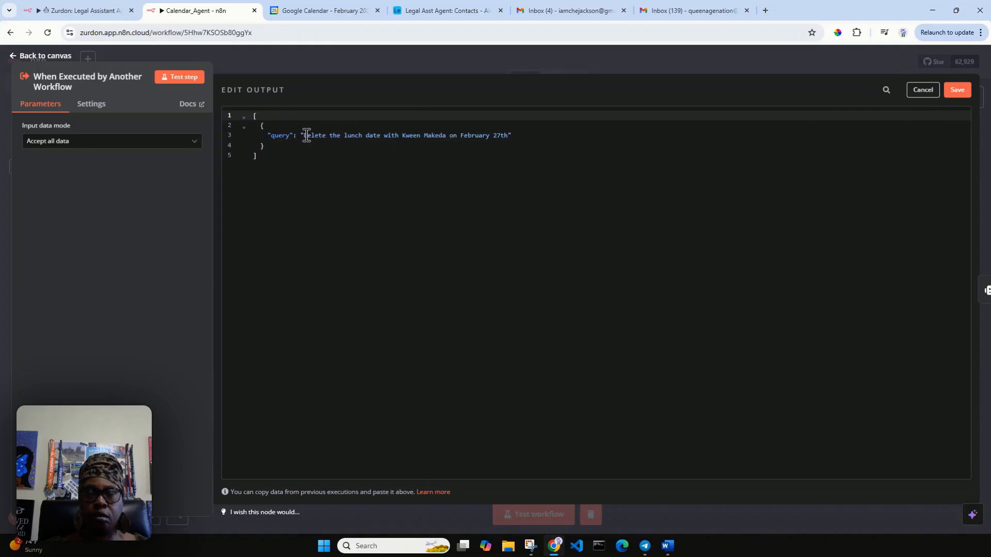
left_click_drag(304, 135, 344, 138)
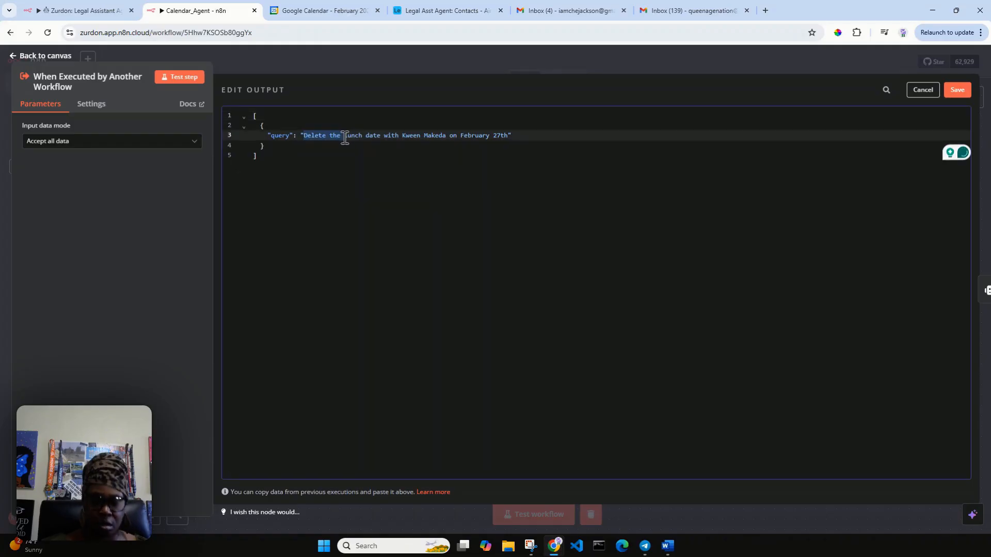
type("Crea")
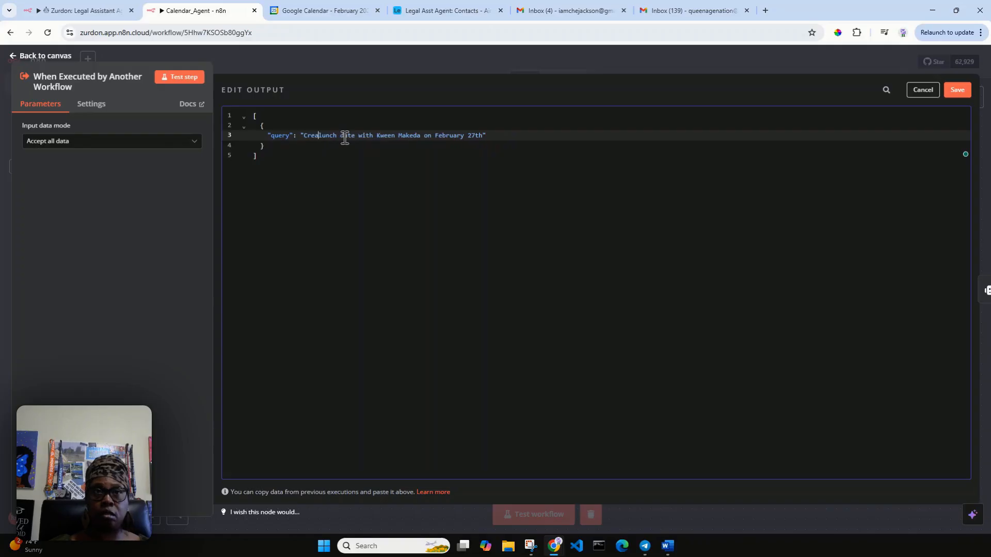
type("te a")
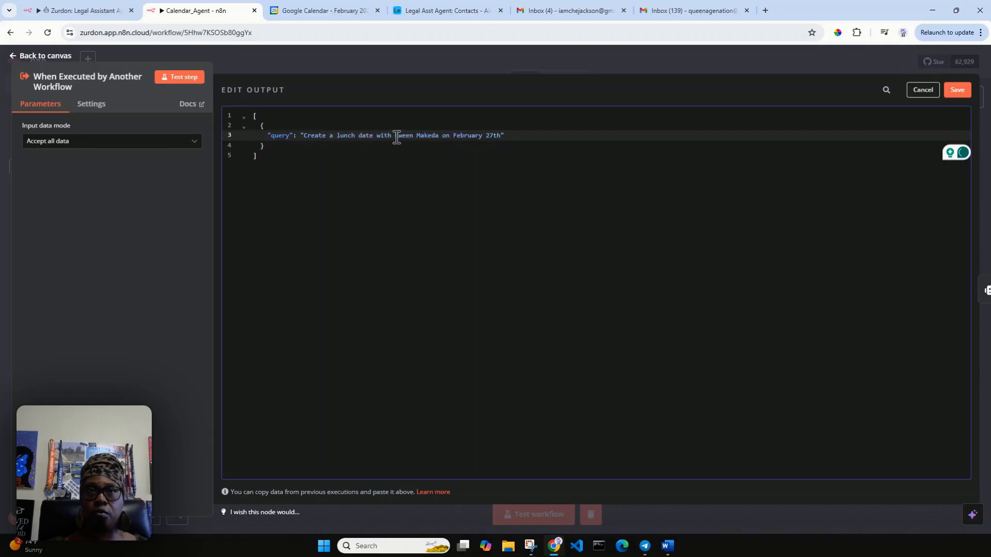
left_click_drag(396, 136, 441, 138)
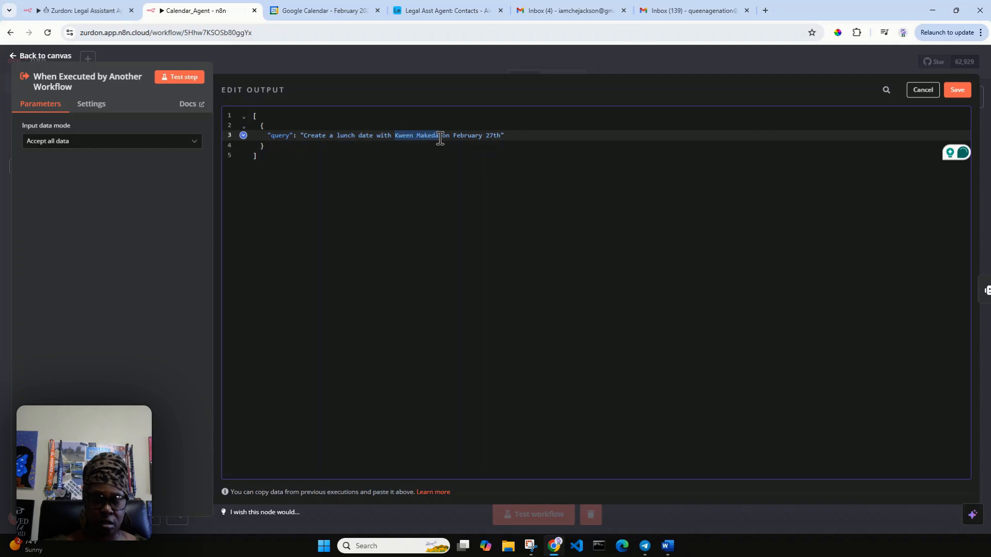
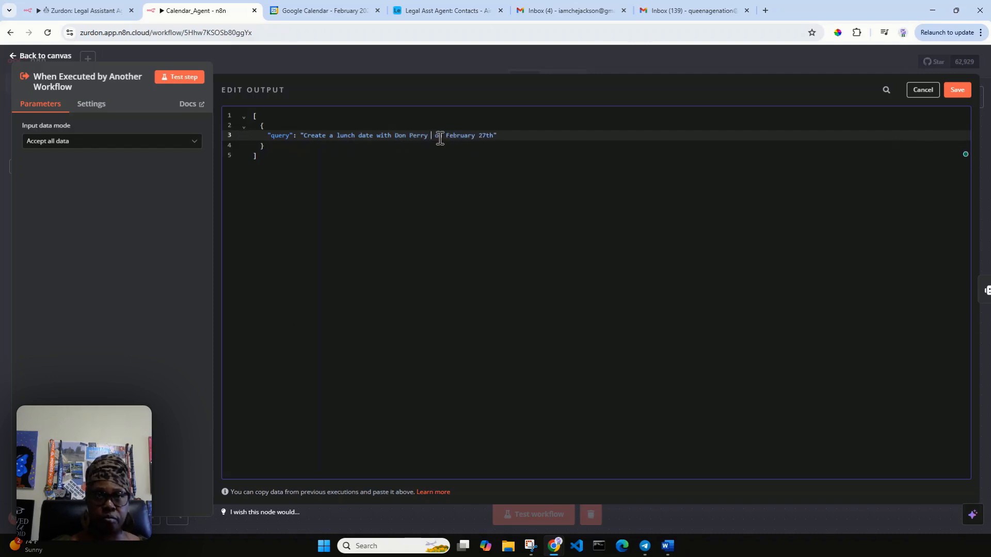
type("(")
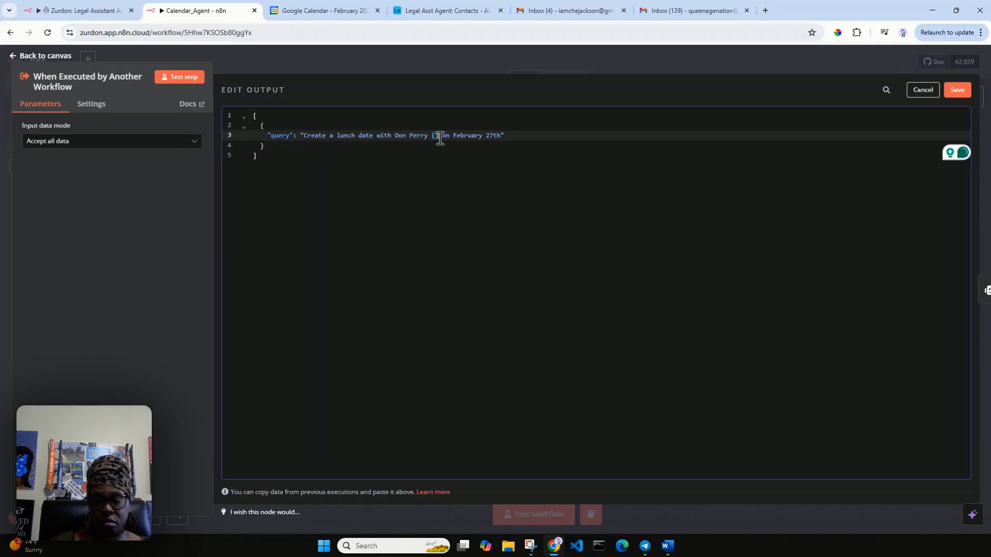
type("name@")
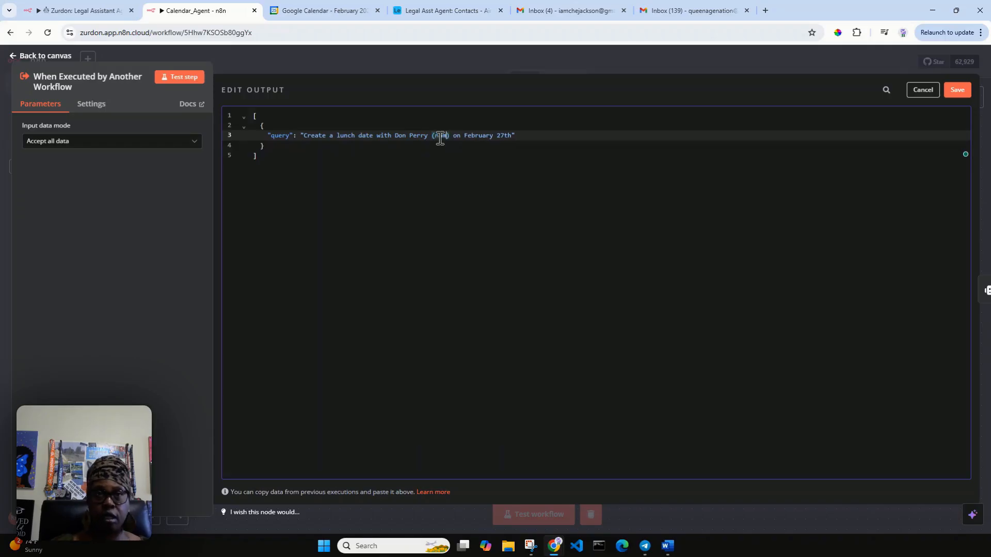
type("example.c")
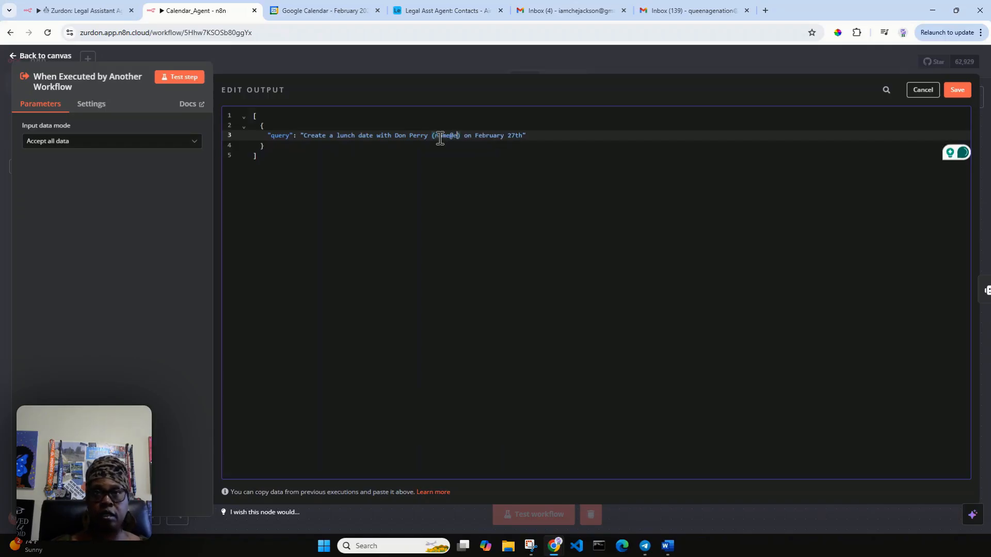
type("om")
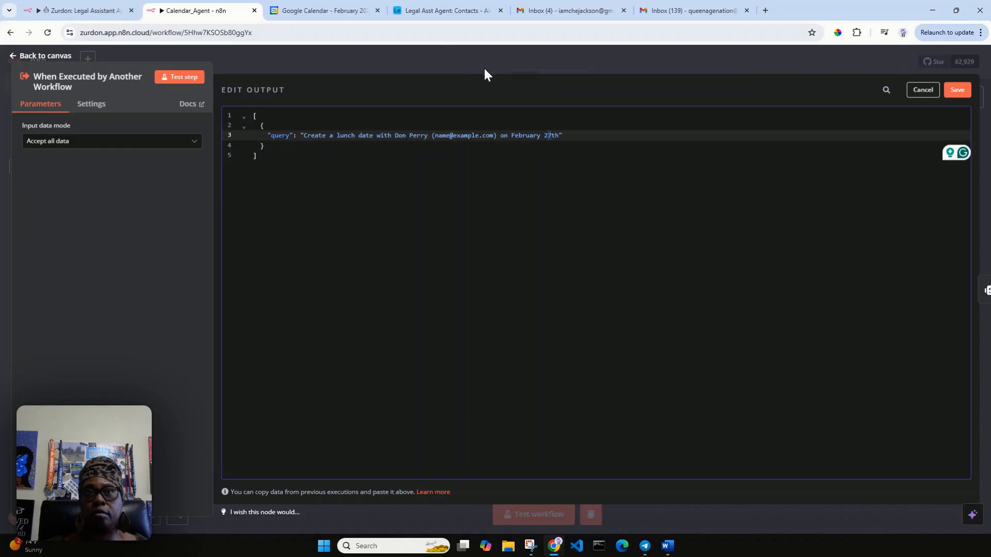
Step: Move the requested date to February 28th, add 'at 12:30 PM', and save the query
type("8")
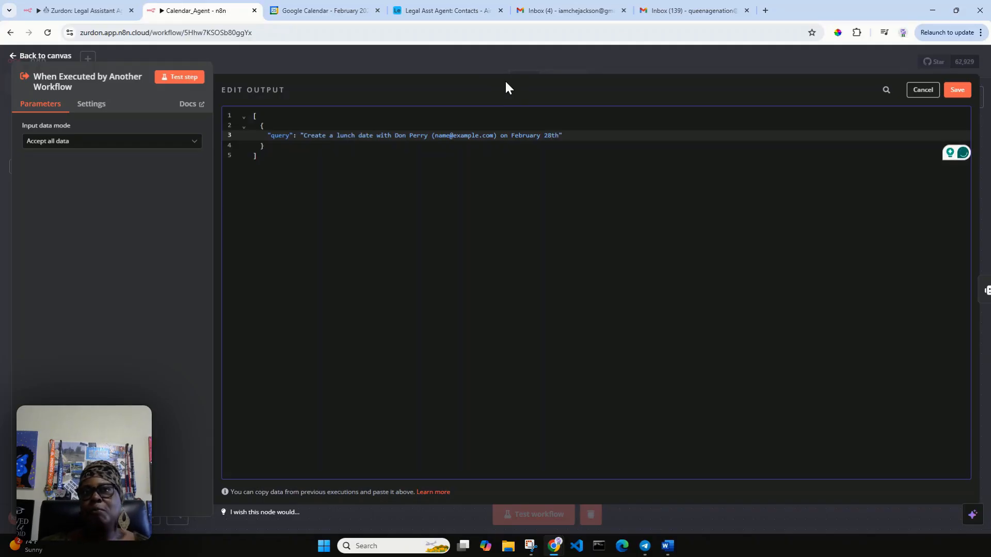
left_click(320, 10)
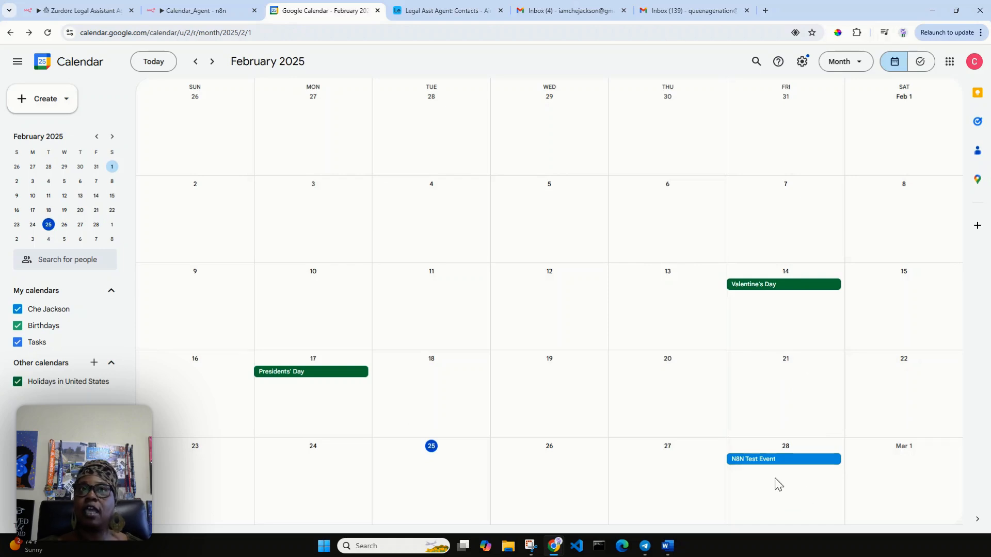
left_click(164, 13)
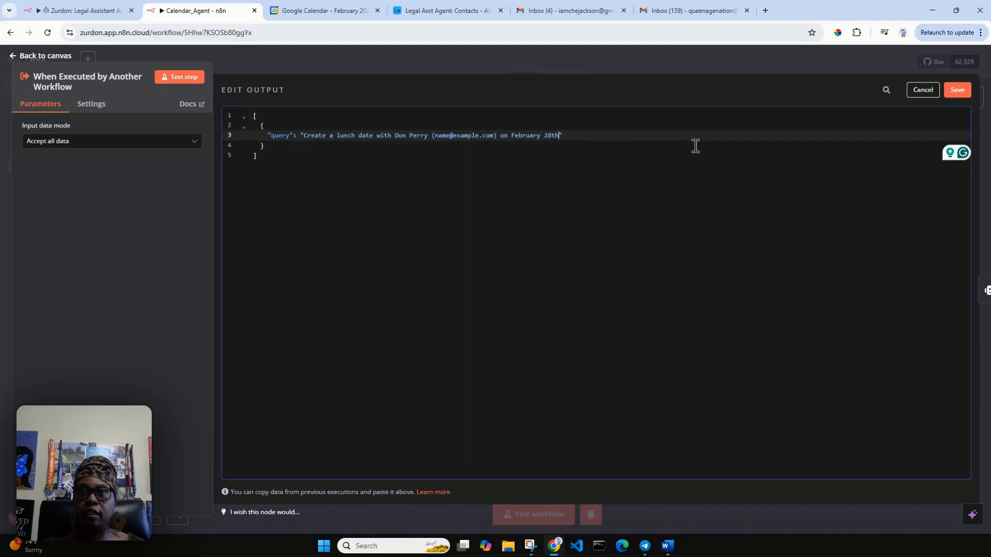
type("at ")
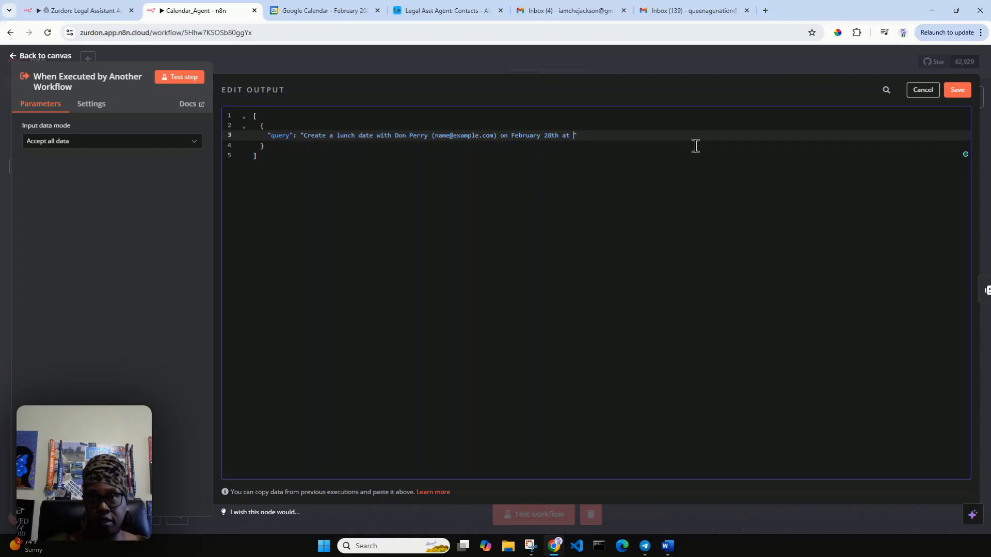
type("12")
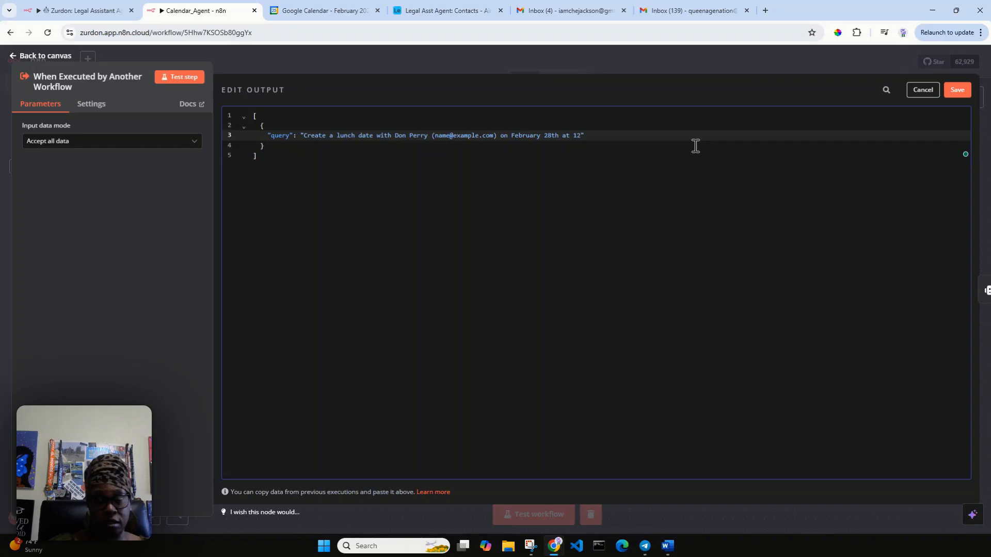
type(":3")
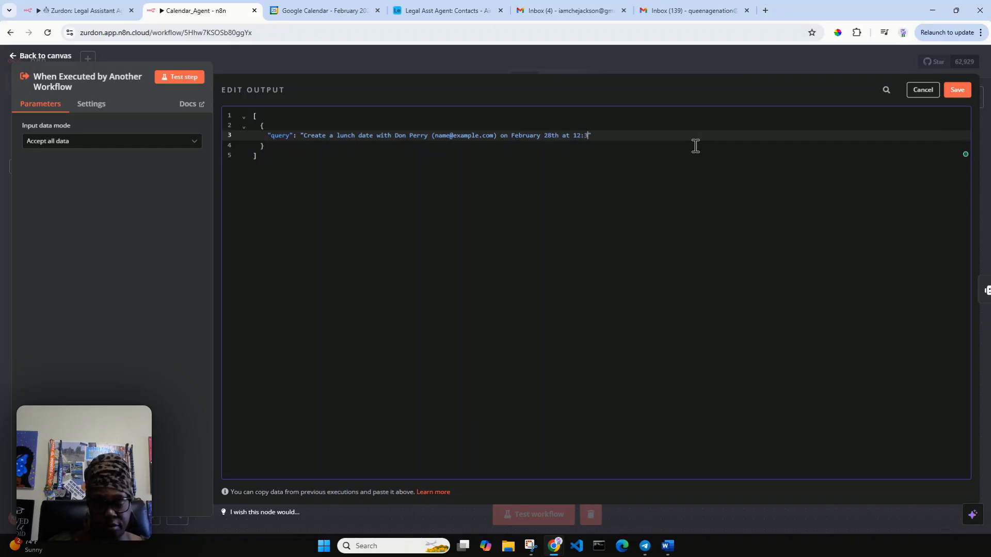
type("0 PM")
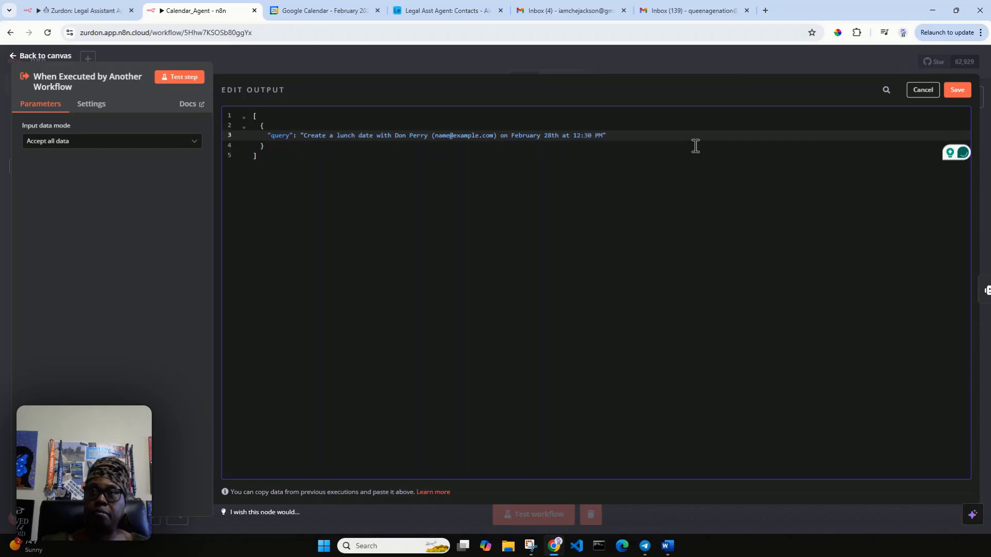
left_click(957, 90)
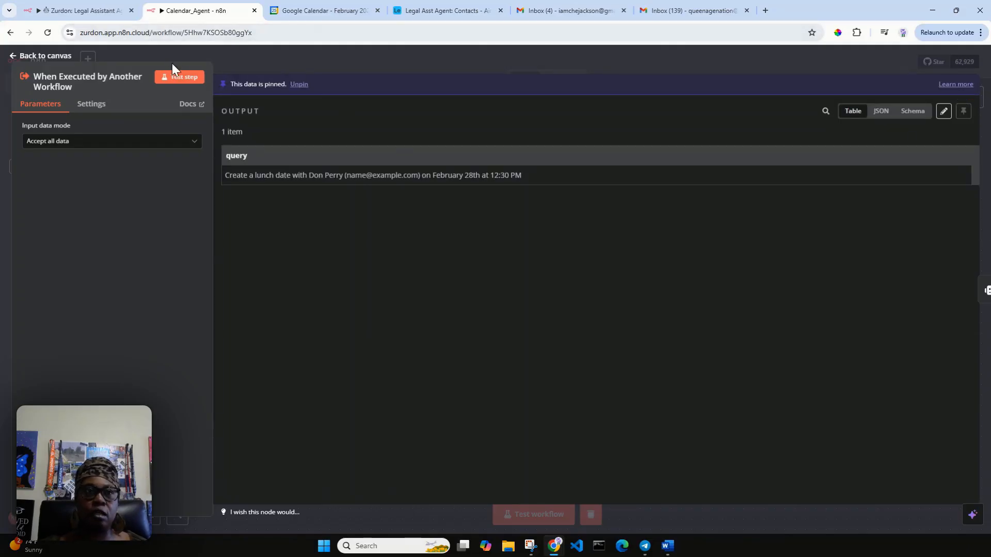
Step: Test the workflow and verify a 12:30pm lunch date now appears on February 28 in Google Calendar
left_click(47, 57)
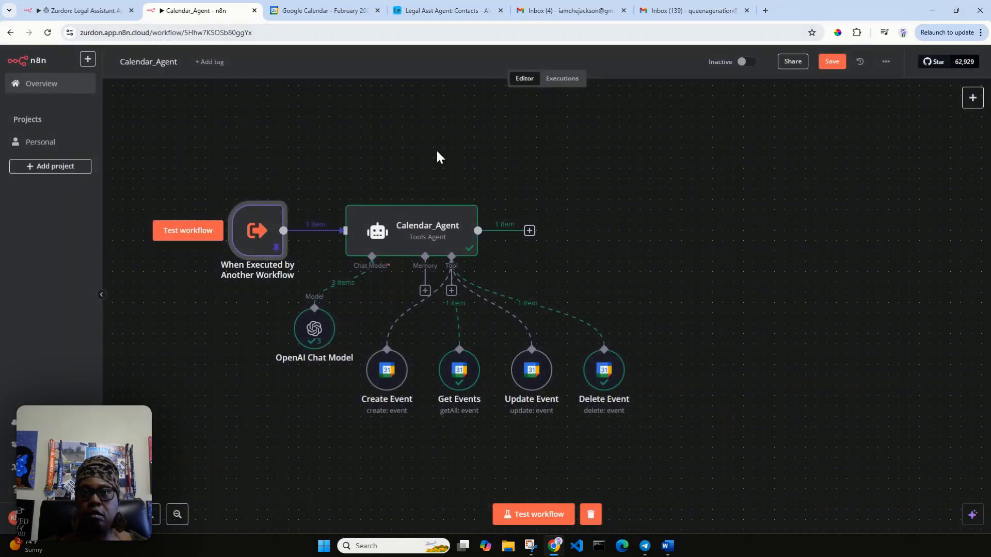
left_click(537, 515)
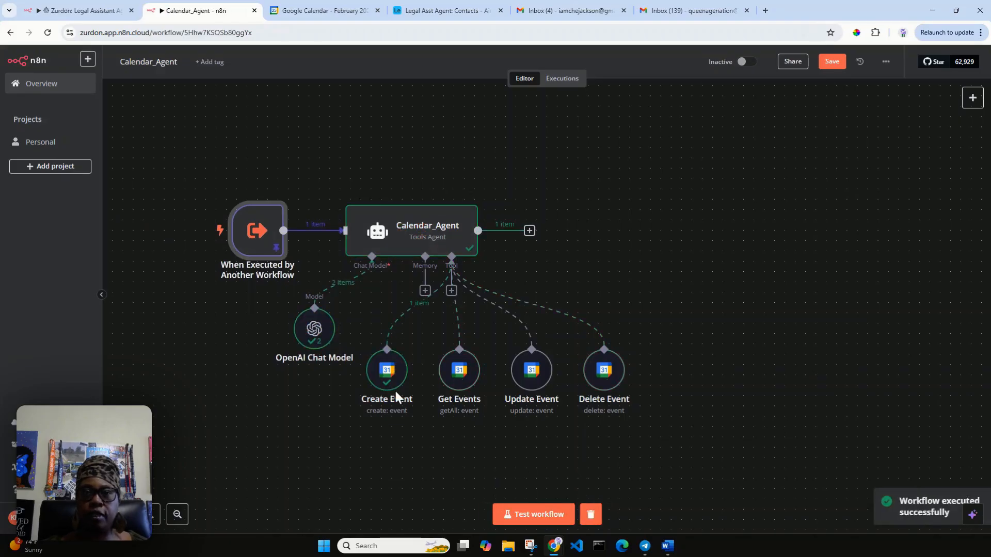
left_click(340, 11)
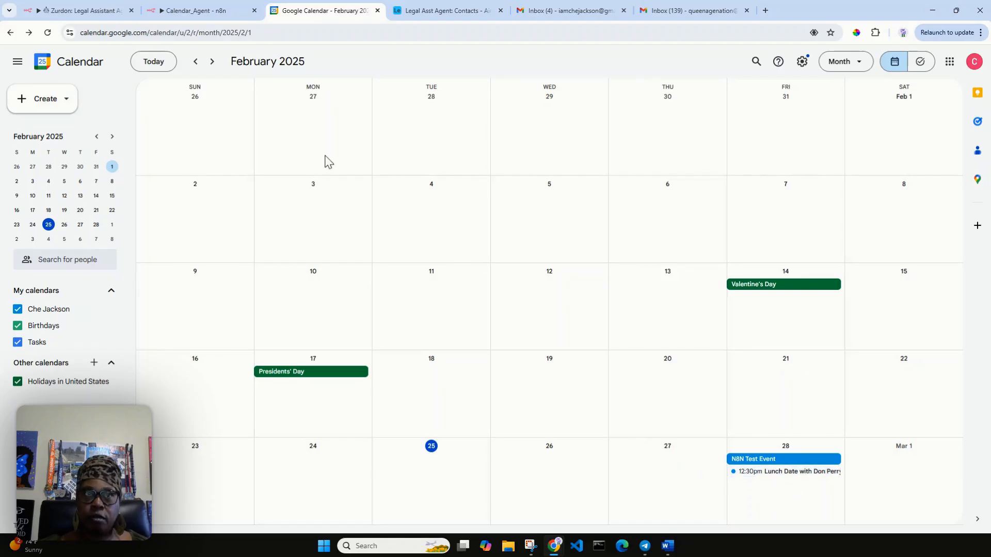
left_click(211, 17)
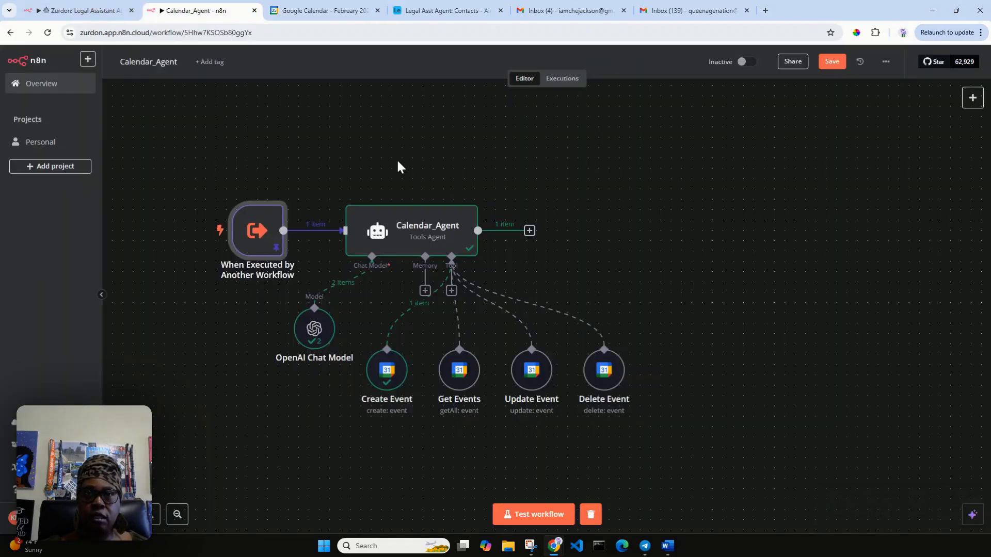
Step: Review the trigger node's pinned output from the latest run
left_click(602, 372)
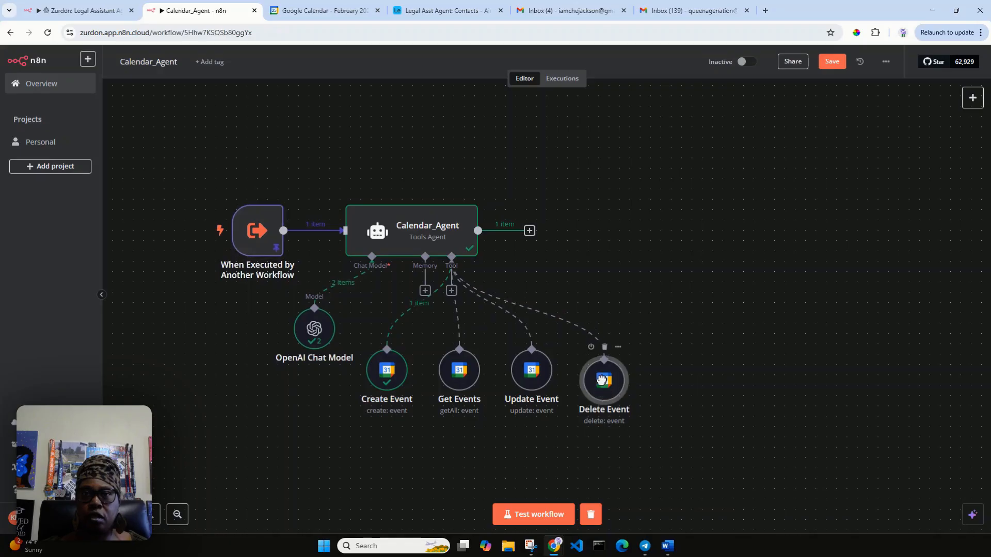
double_click(253, 243)
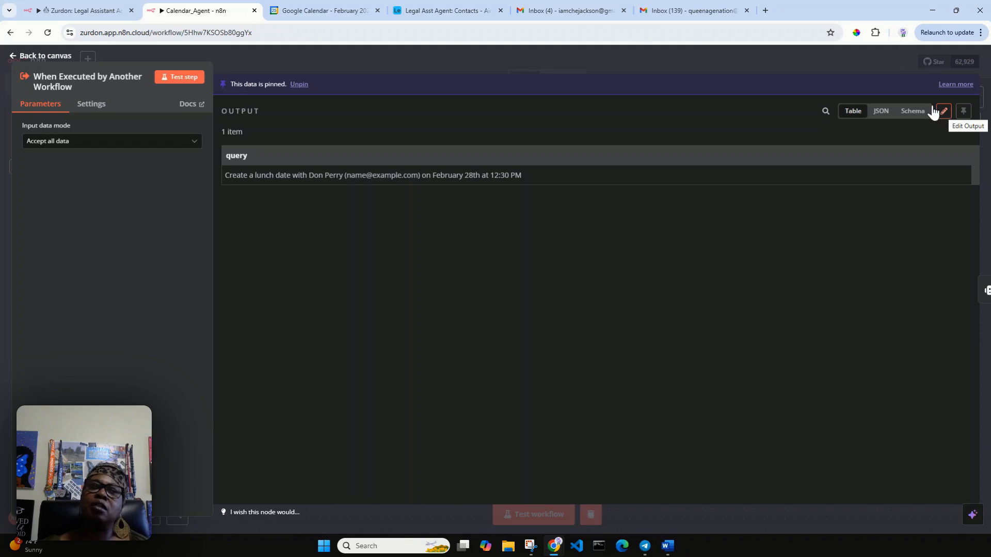
left_click(63, 58)
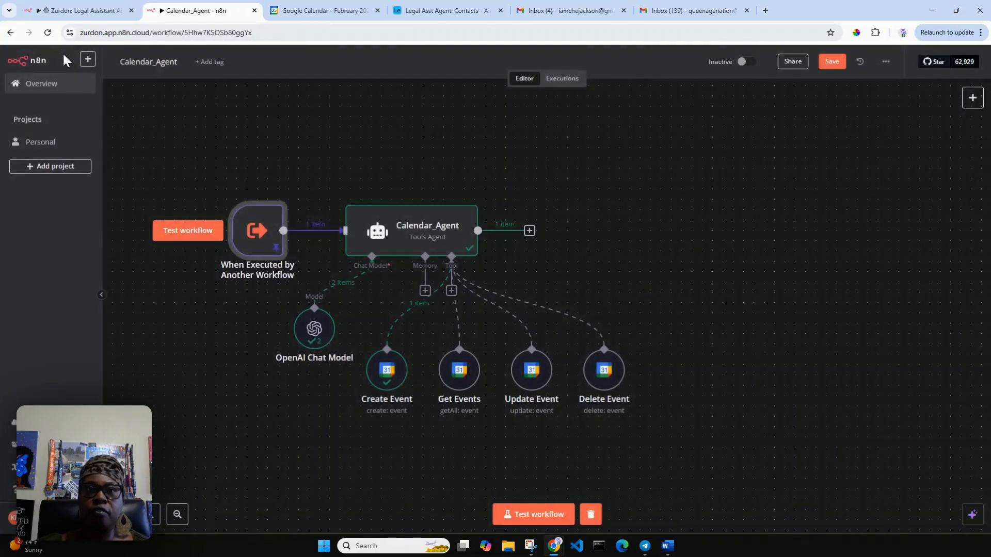
Step: Reword the pinned query to 'Update' the February 28th lunch date 'to' 11:30 PM and save it
double_click(256, 230)
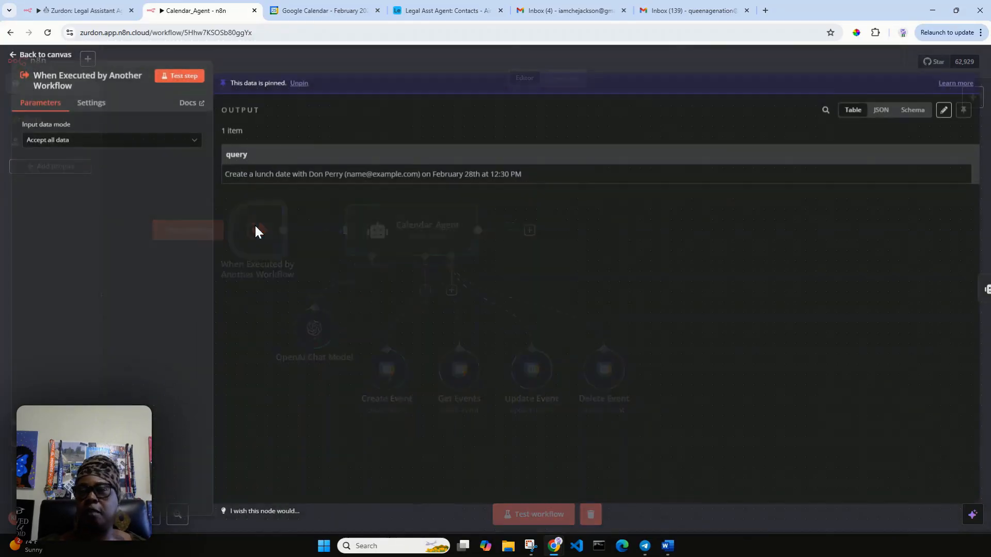
left_click(944, 110)
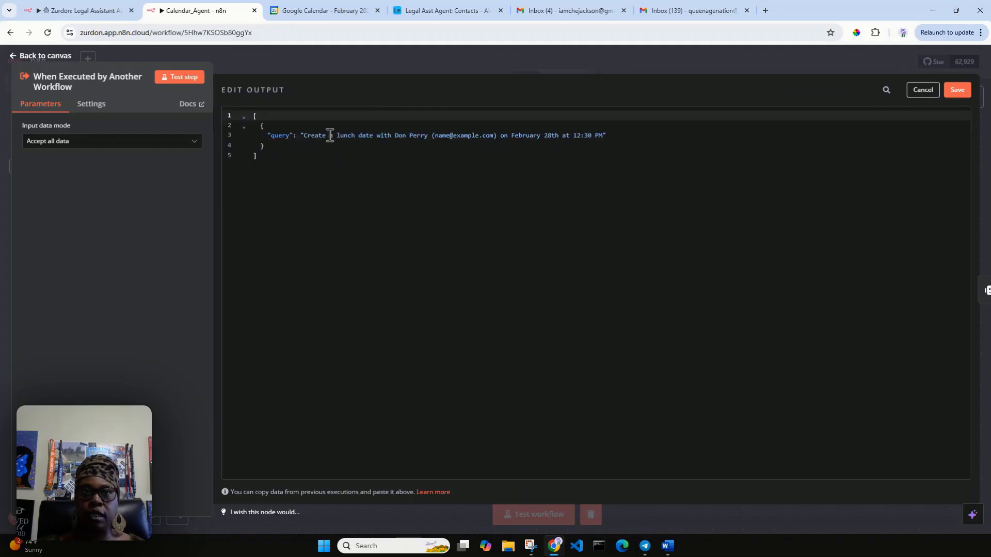
left_click_drag(333, 136, 307, 137)
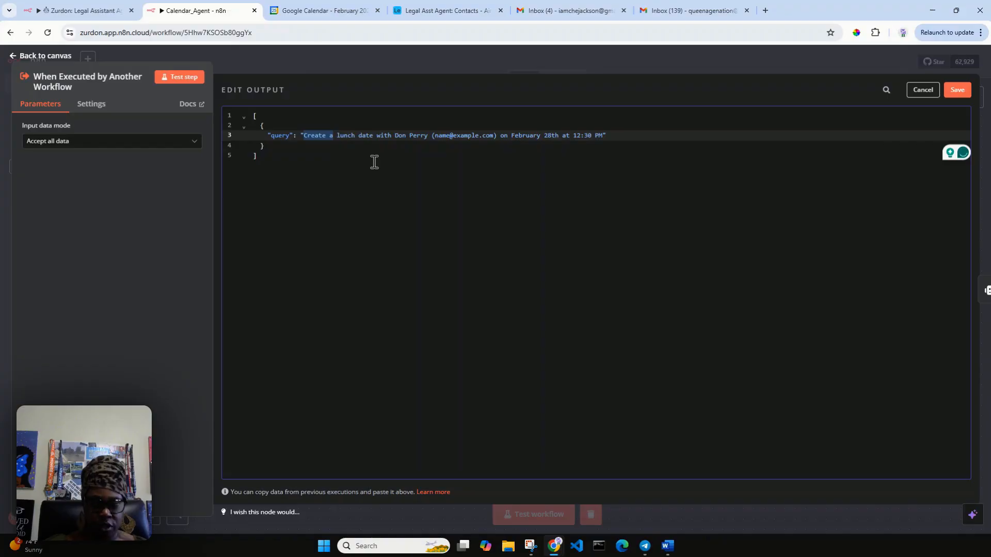
type("Update")
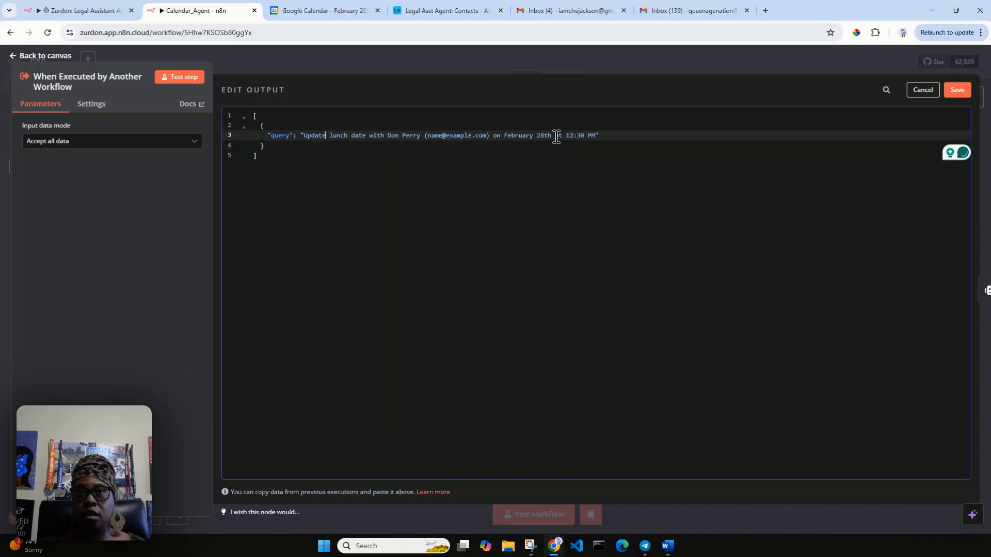
left_click_drag(557, 137, 563, 136)
type("to")
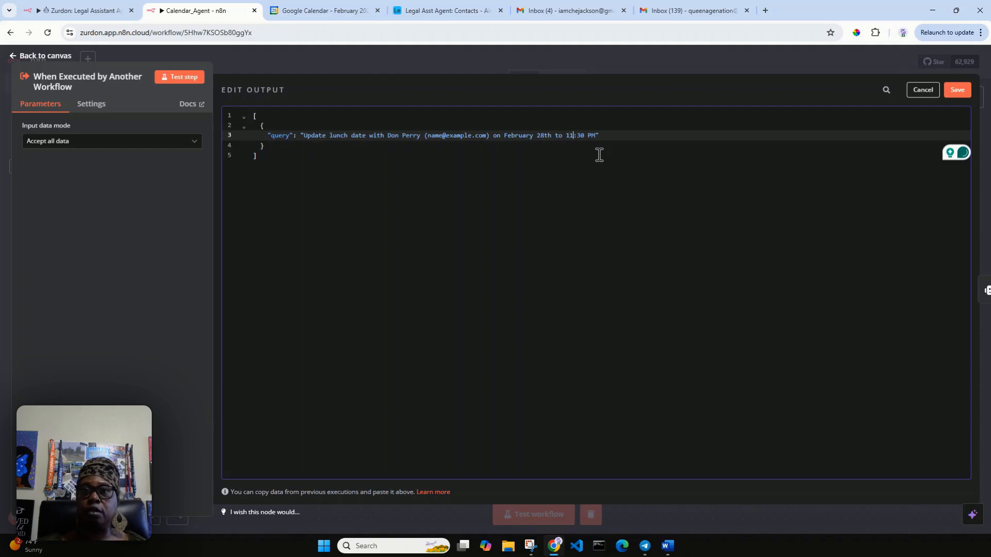
left_click(958, 90)
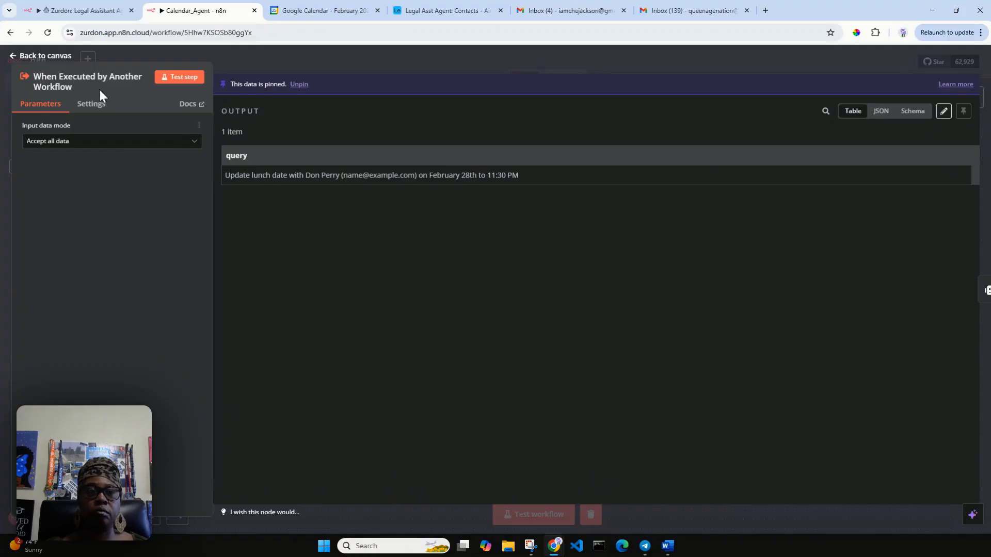
Step: Save and rerun the workflow, then review Calendar_Agent's output reporting the lunch moved to 11:30 PM
left_click(44, 58)
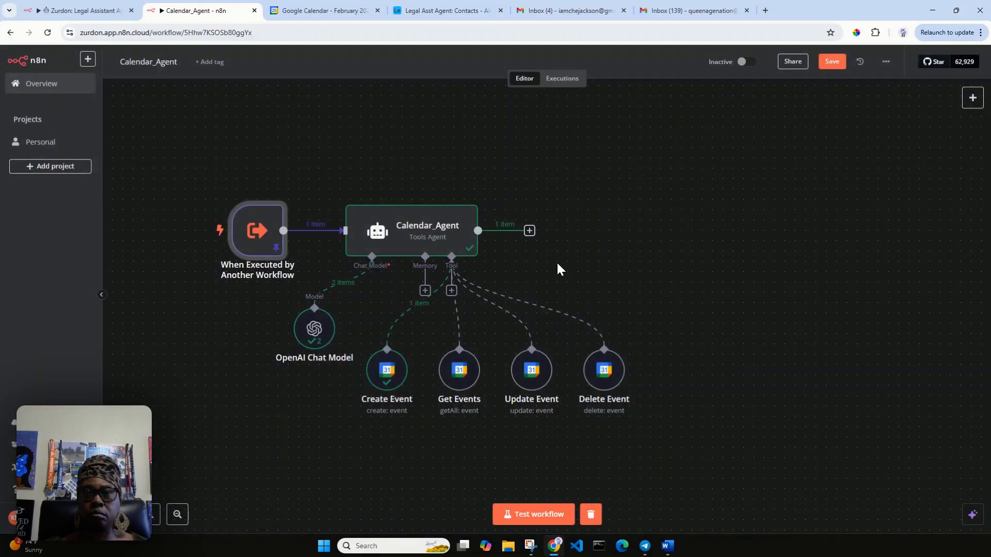
left_click(837, 64)
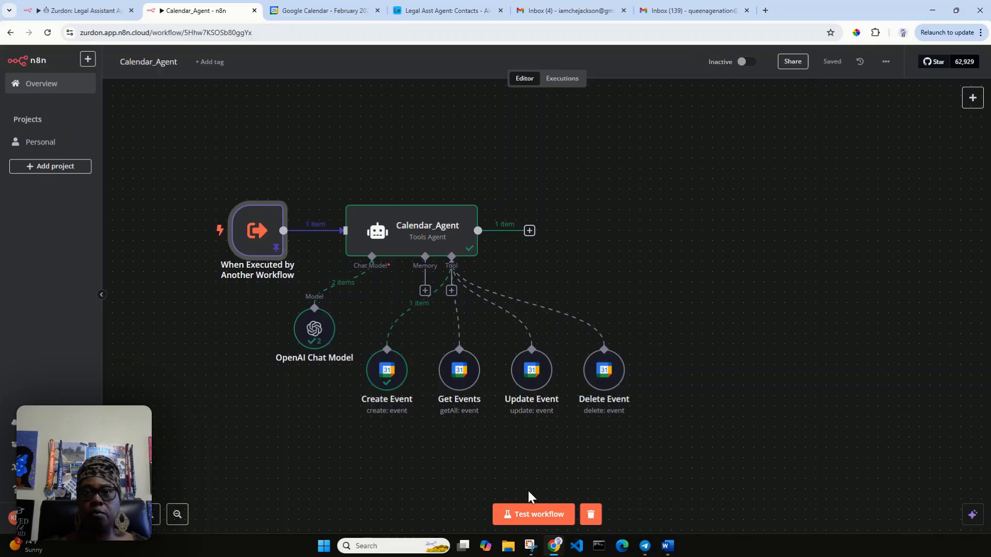
left_click(528, 508)
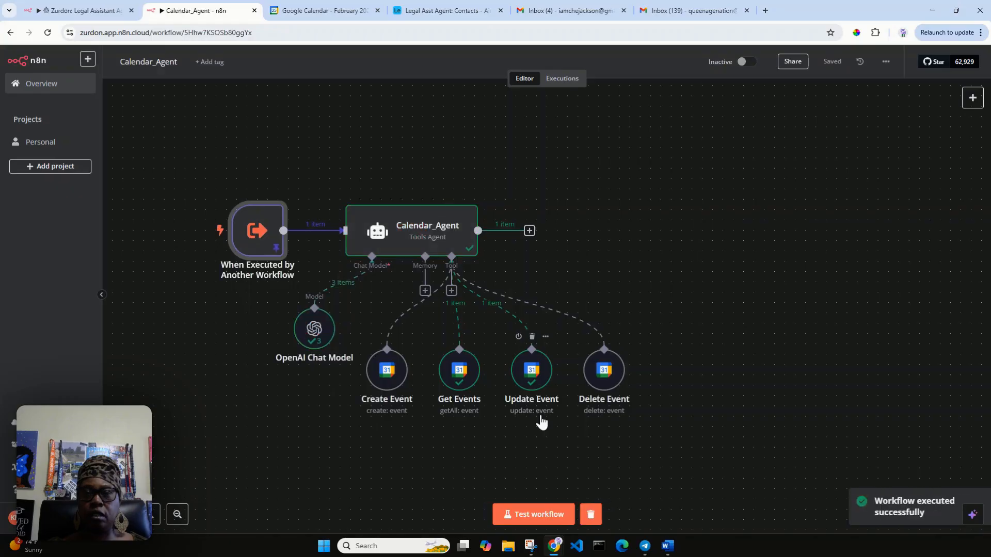
double_click(412, 240)
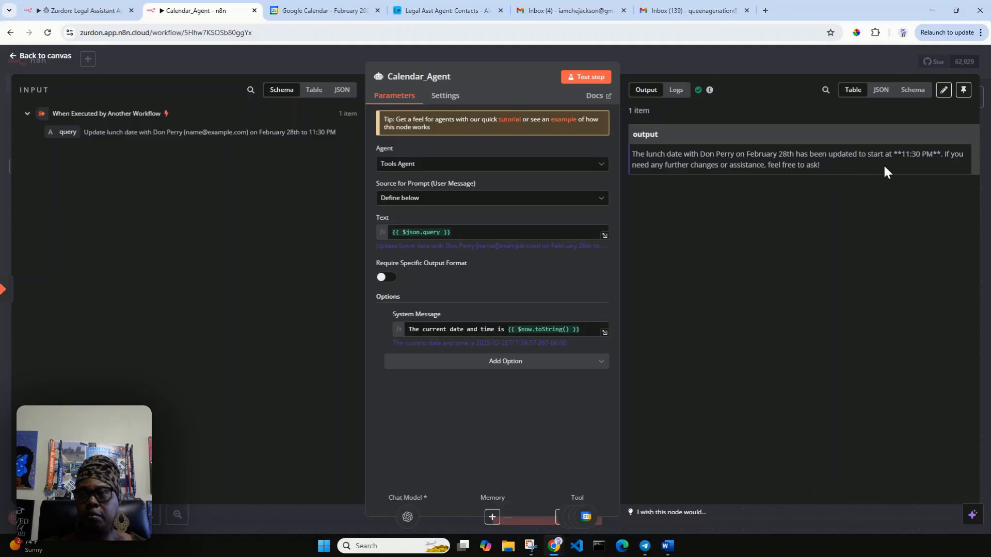
left_click(349, 12)
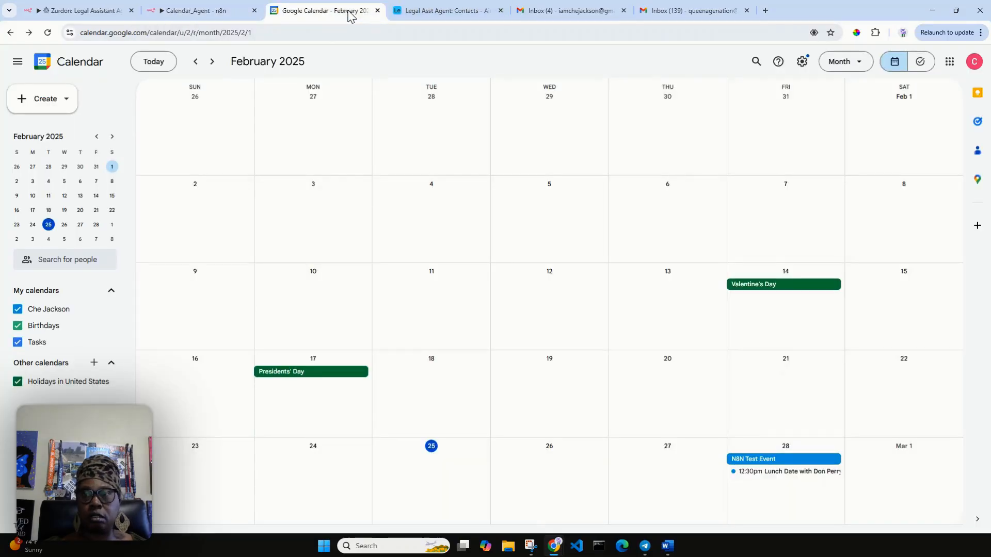
Step: Reload Google Calendar to confirm the February 28 lunch still shows 12:30pm, then return to Calendar_Agent
left_click(48, 32)
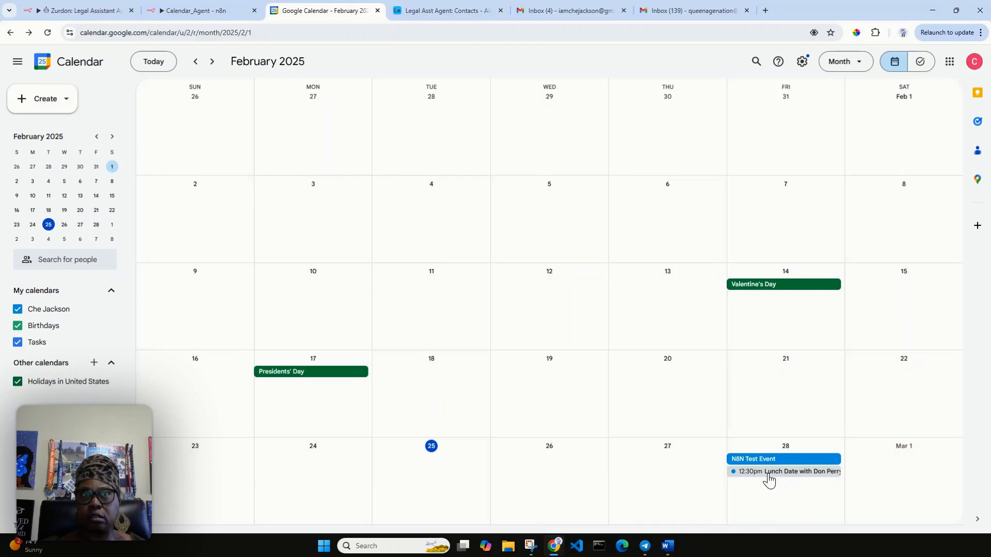
left_click(169, 20)
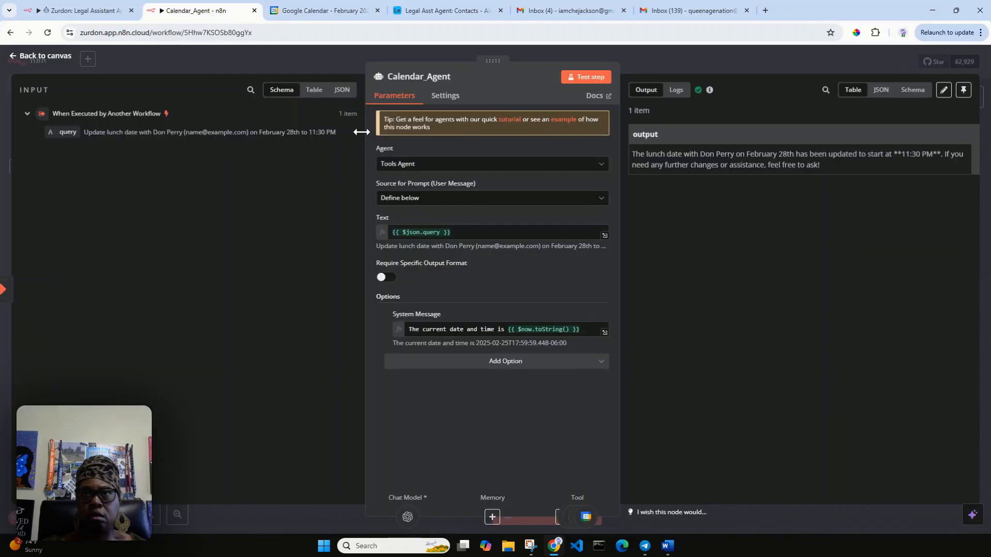
Step: Inspect the Update Event tool's response for the lunch event, then go back to Google Calendar
left_click(41, 56)
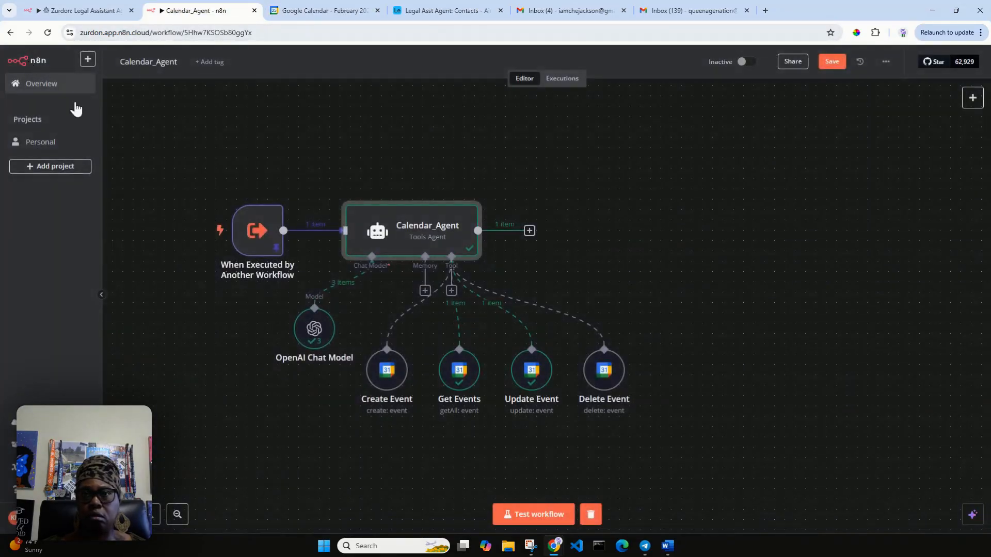
double_click(530, 381)
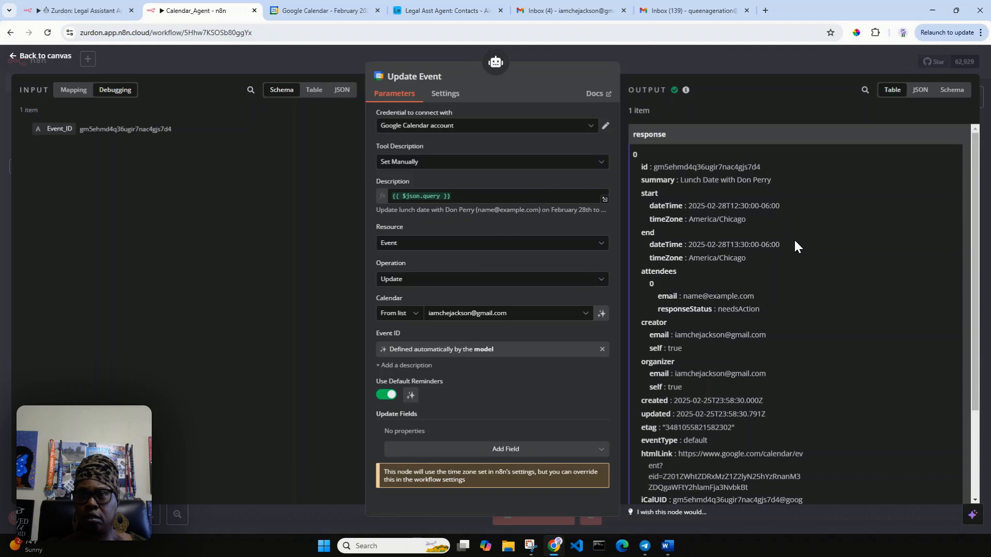
scroll(794, 239, "down", 2)
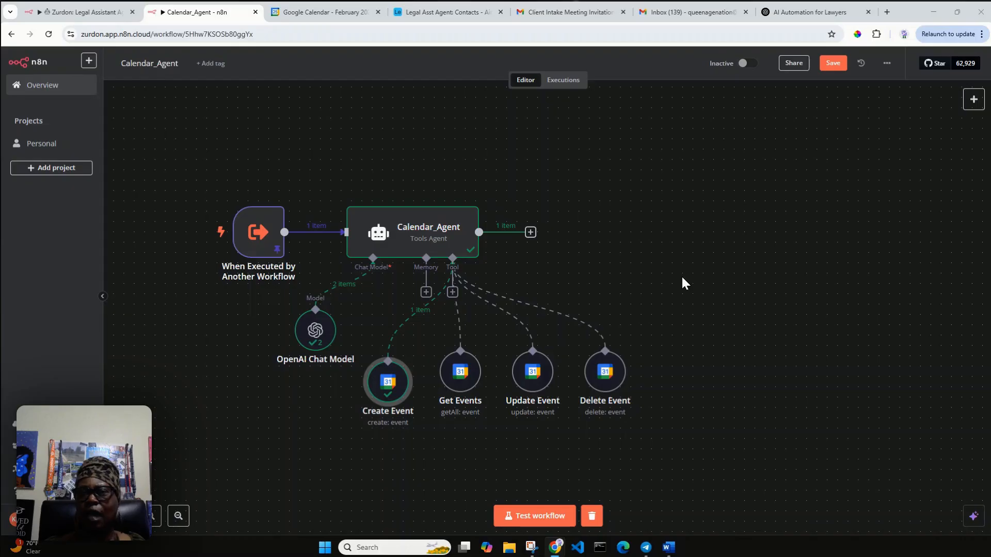
mouse_move(455, 371)
left_mouse_down()
mouse_move(455, 382)
mouse_move(456, 371)
left_mouse_up()
left_click(395, 393)
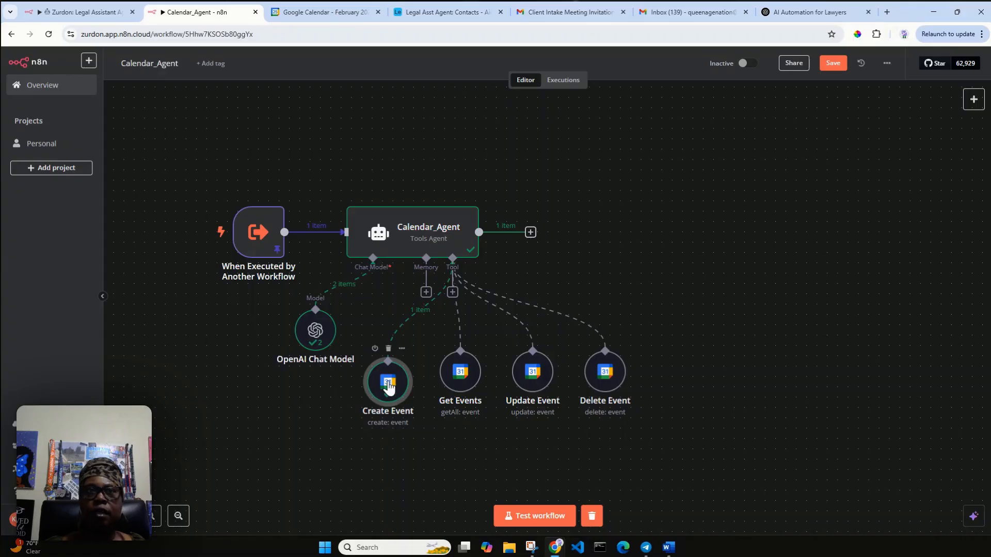
left_click(309, 13)
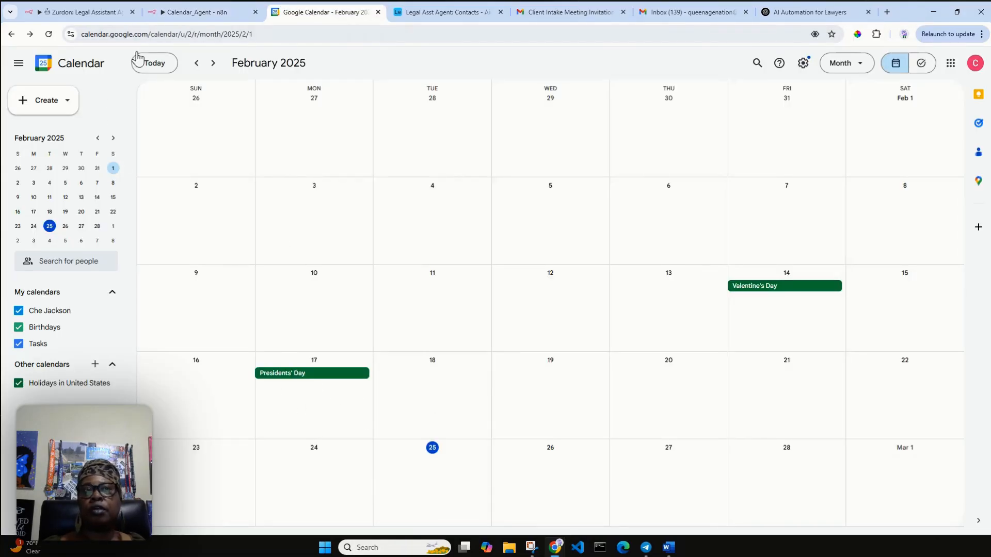
Step: Switch to the Zurdon: Legal Assistant Agent workflow tab
left_click(111, 15)
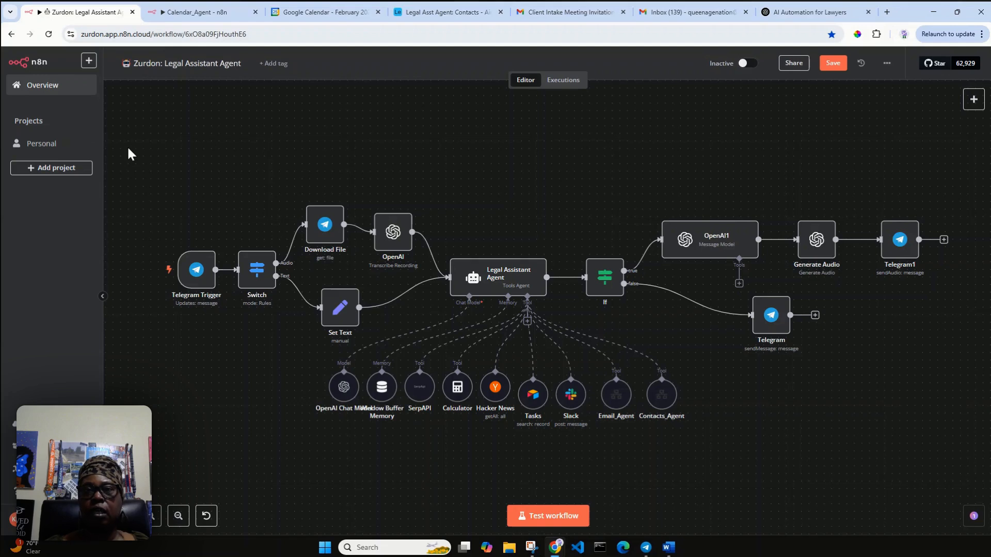
Step: Insert 'delete,' into the agent's system message before 'and track appointments' for Calendar_Agent
left_click(493, 279)
double_click(494, 277)
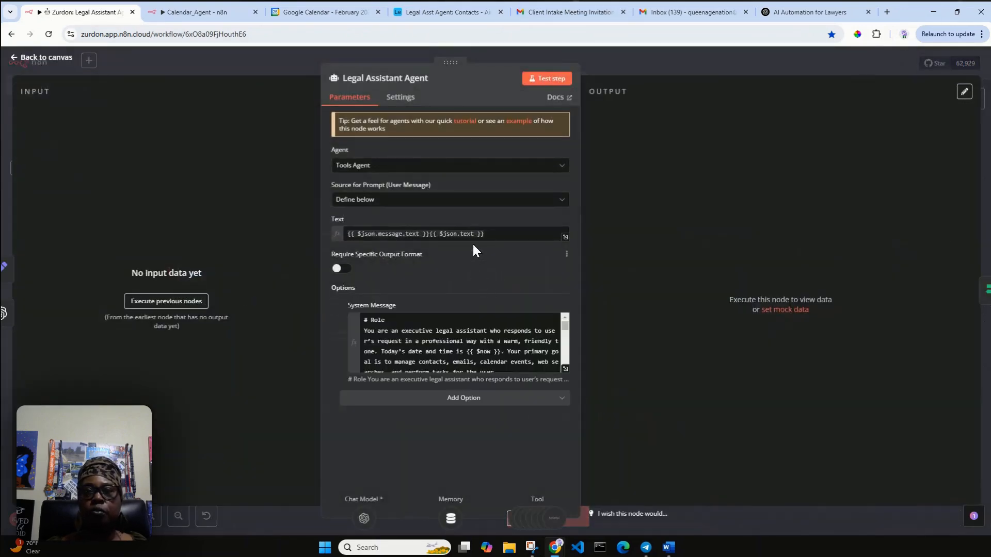
left_click(565, 369)
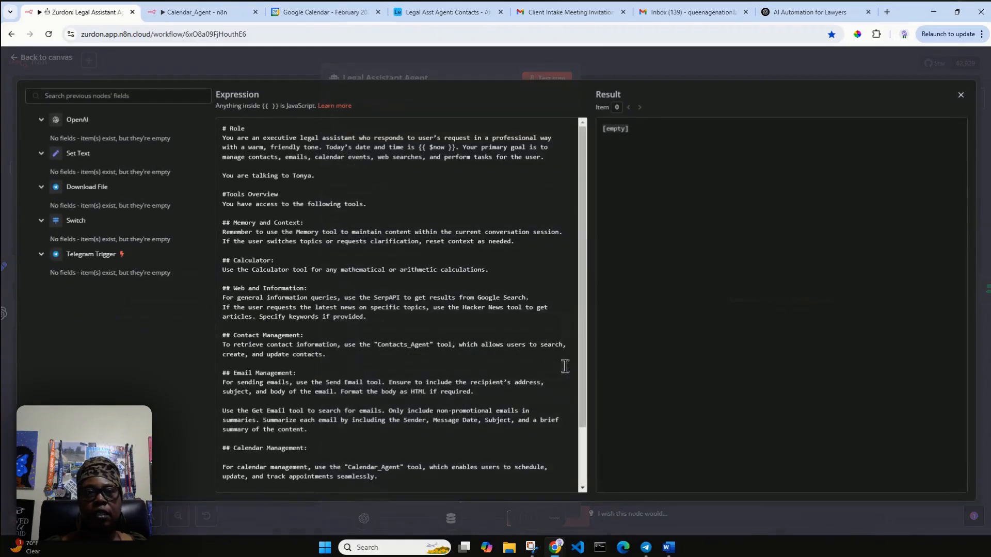
scroll(425, 316, "down", 3)
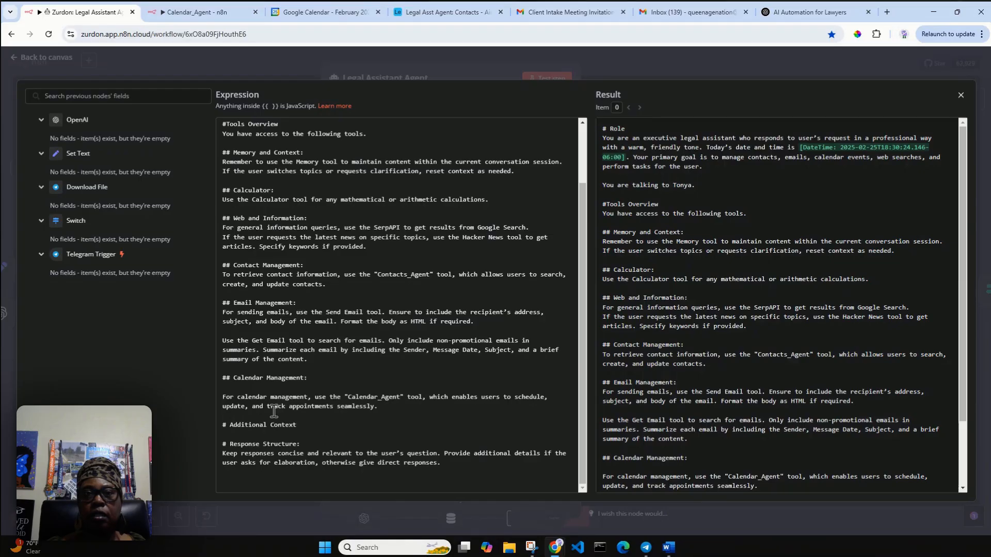
left_click(251, 407)
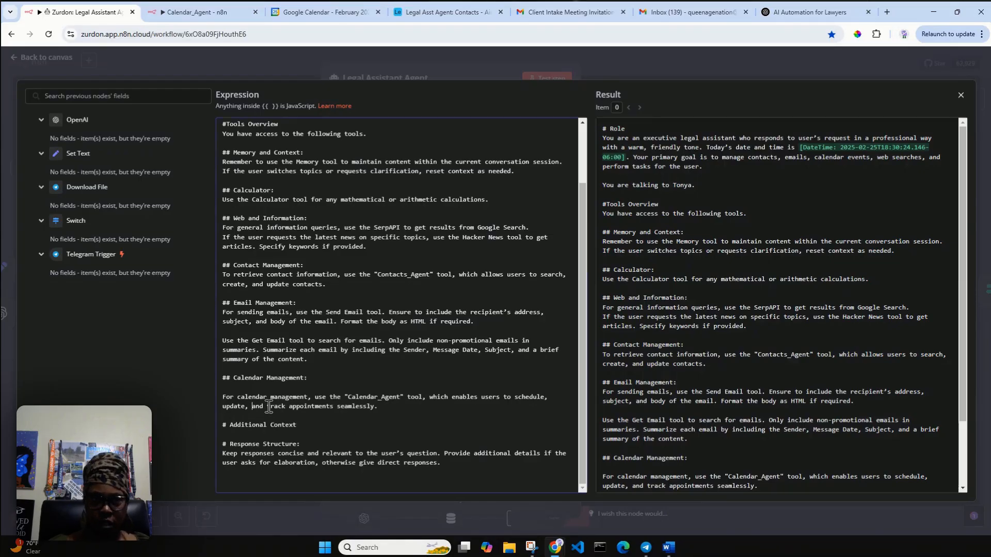
type("dele")
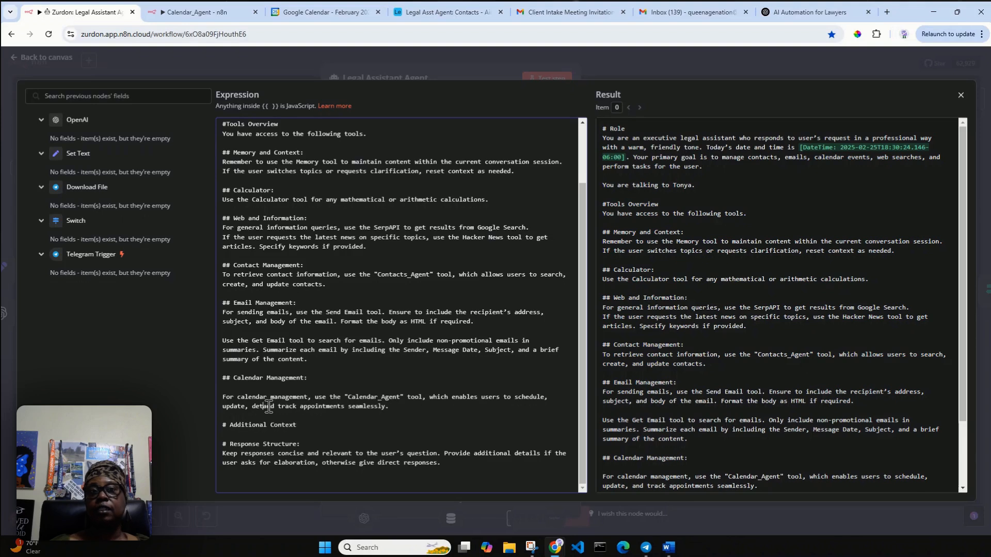
type("te,")
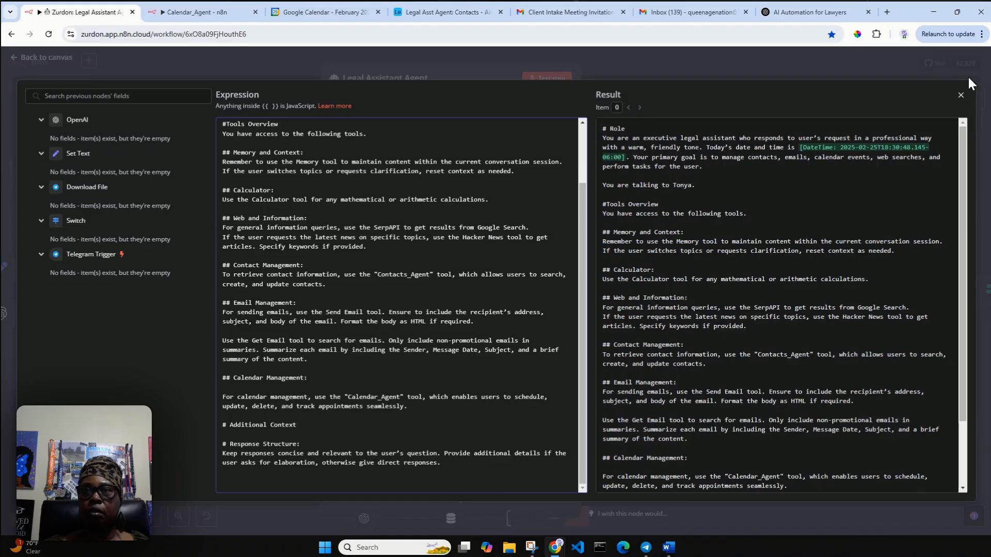
left_click(960, 96)
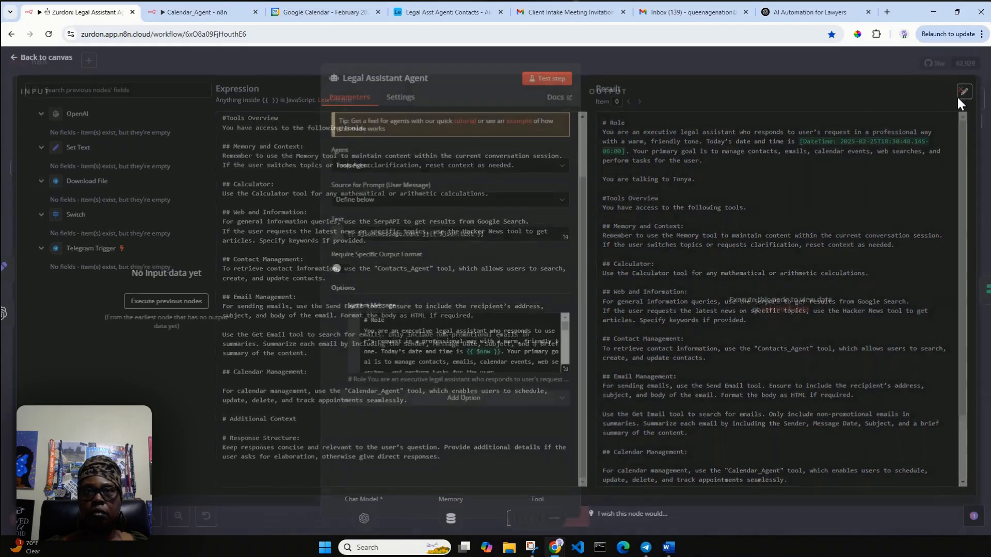
Step: Save the Legal Assistant workflow and add a Call n8n Workflow tool to the agent
left_click(52, 59)
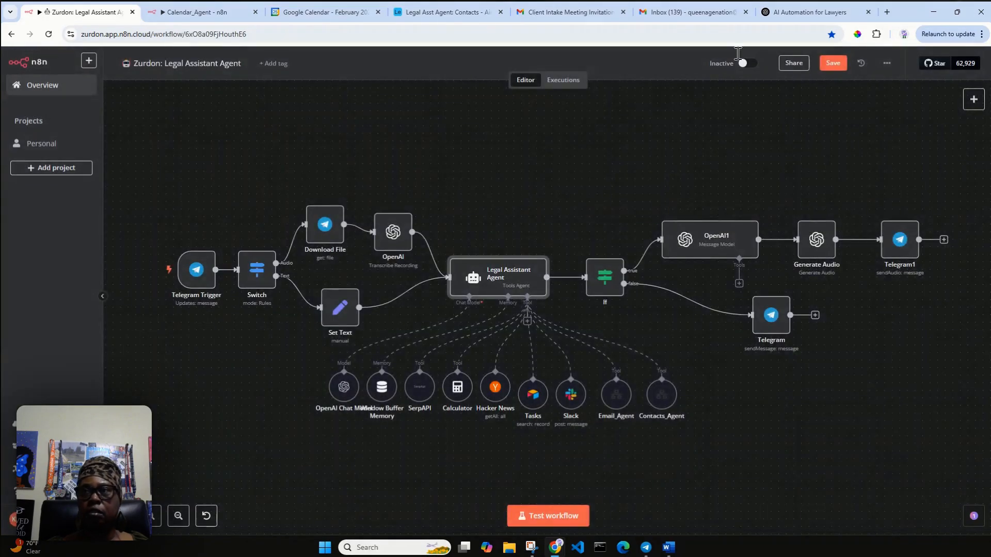
left_click(833, 65)
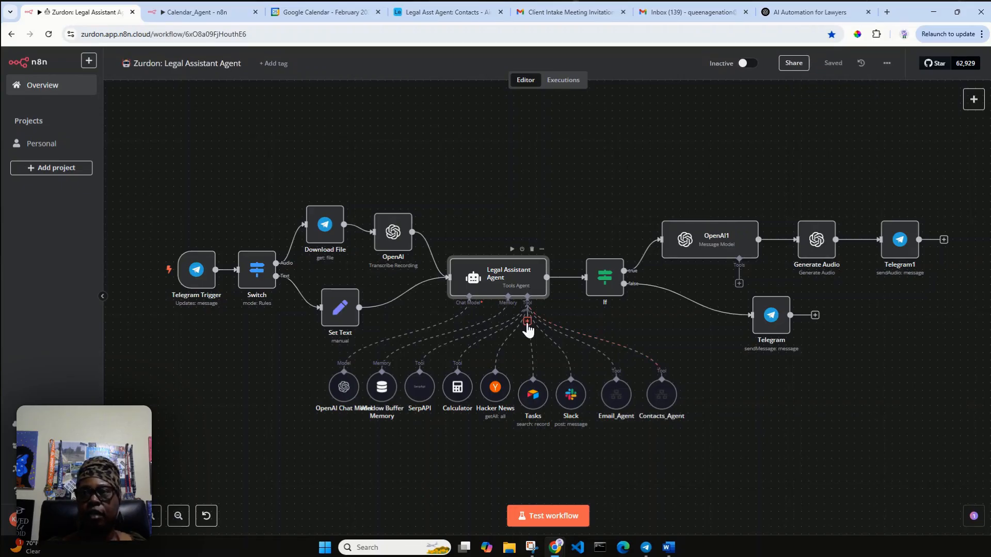
left_click(527, 322)
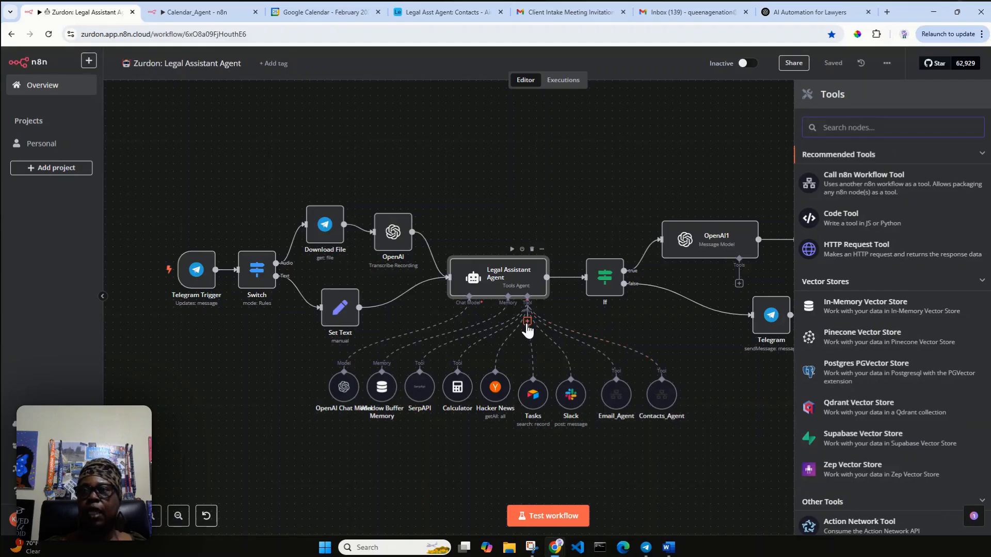
left_click(853, 178)
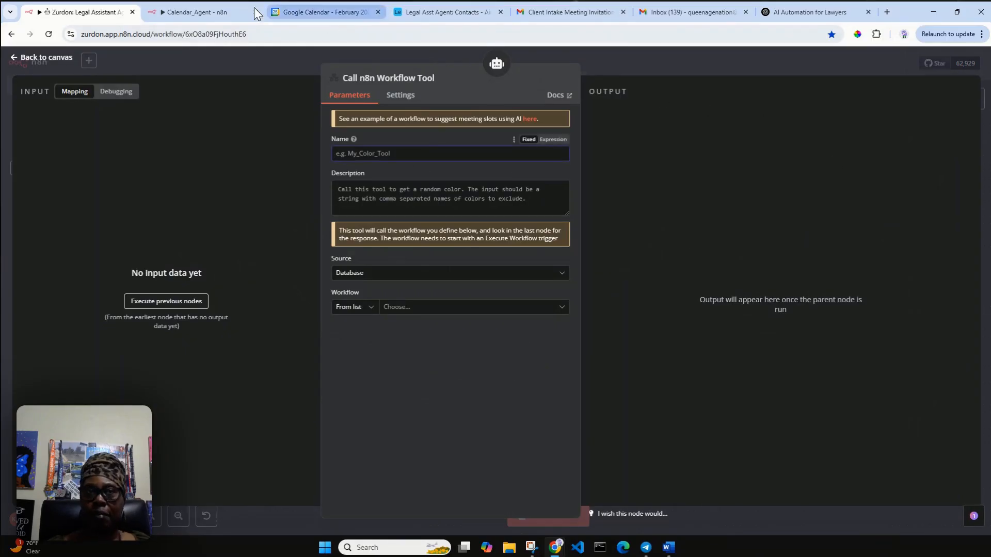
Step: Describe the tool as 'Call this tool to create, update, delete, and get events.' and select the Calendar_Agent workflow
left_click(209, 16)
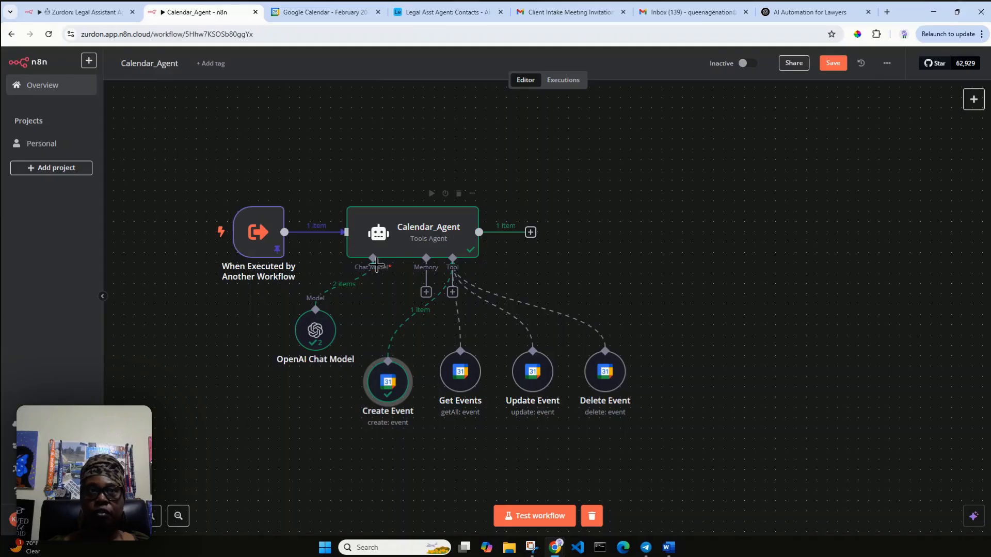
left_click(89, 12)
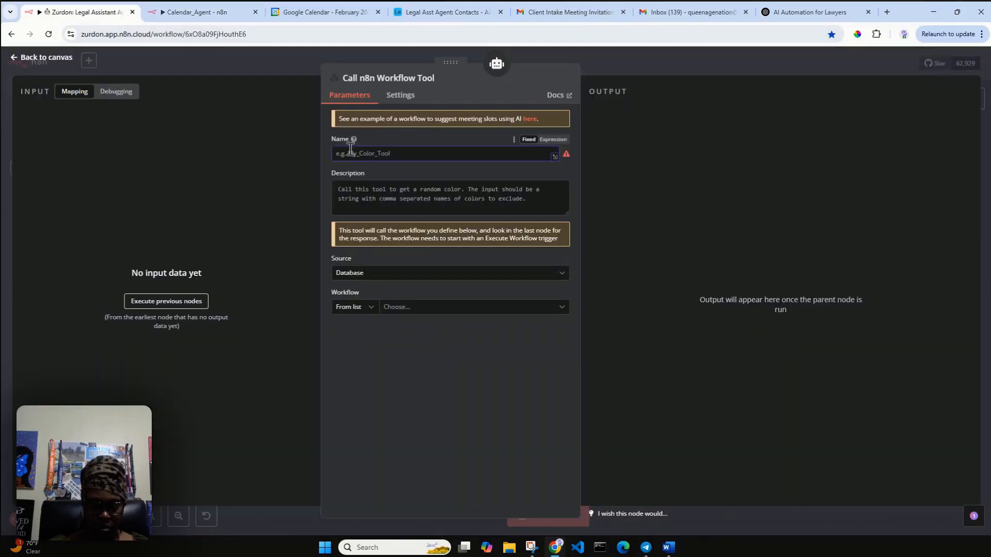
type("Calendar")
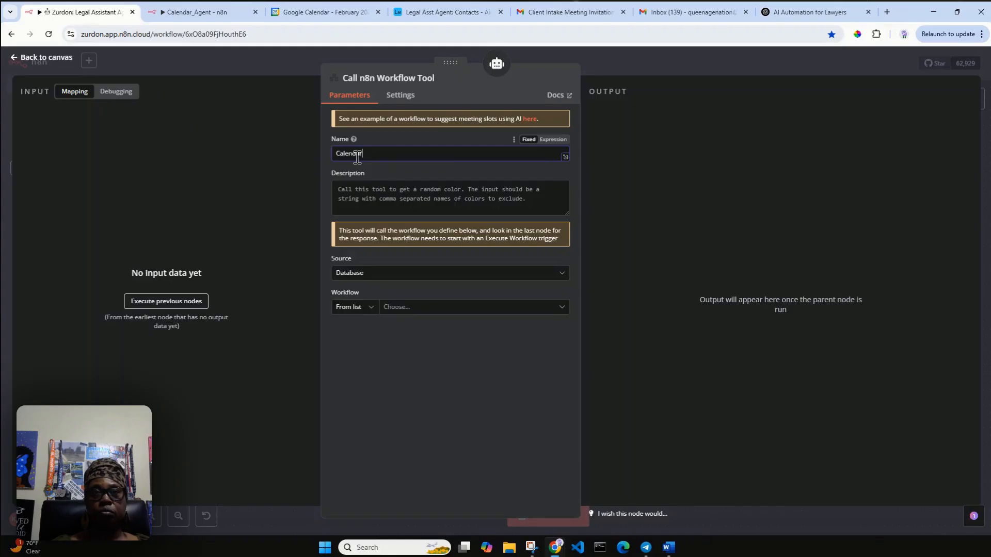
type("_Agent")
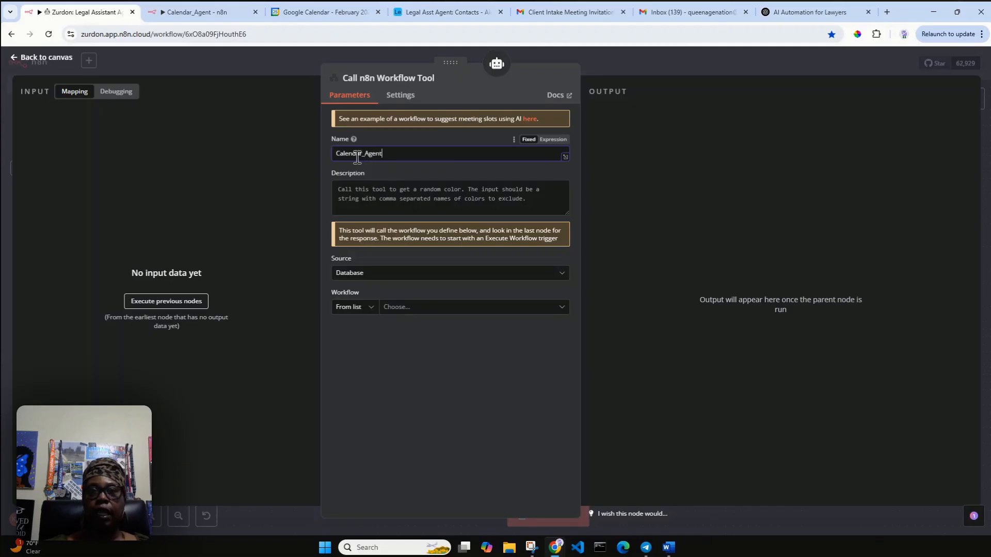
left_click(380, 189)
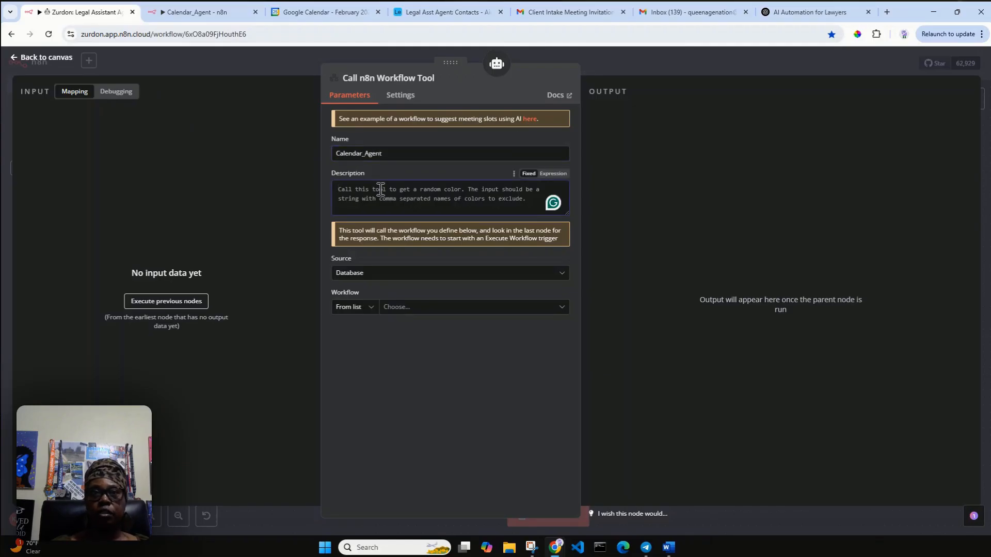
type("Call this to")
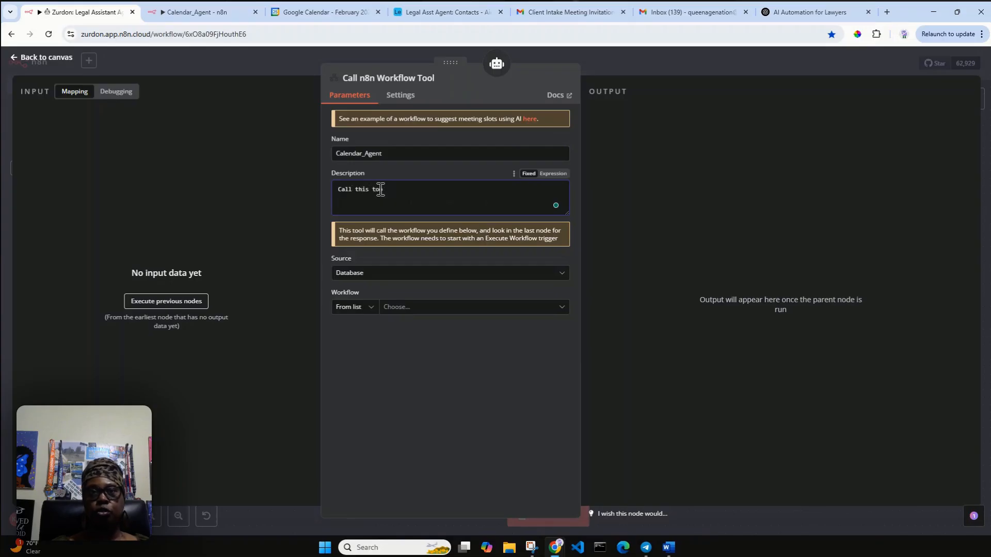
type("ol to c")
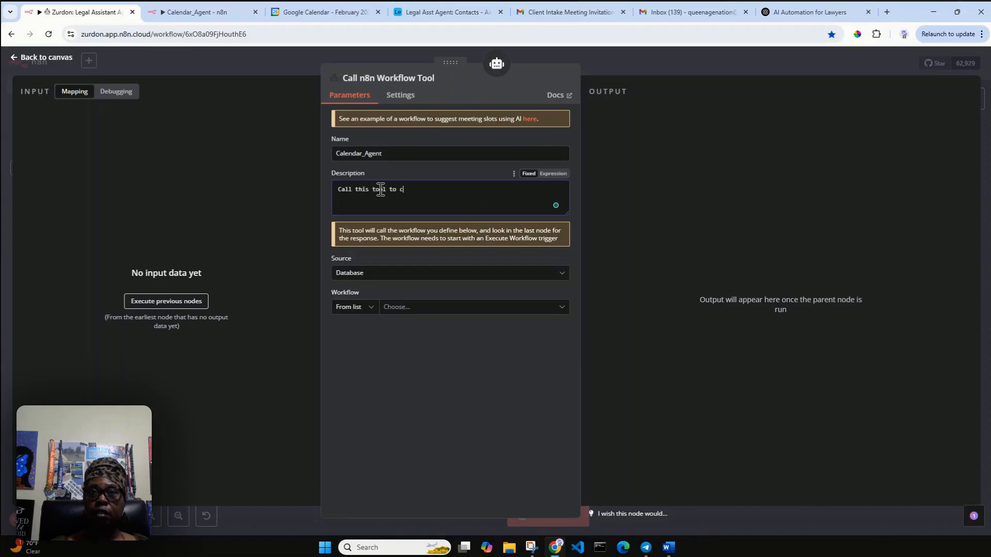
type("reate, upda")
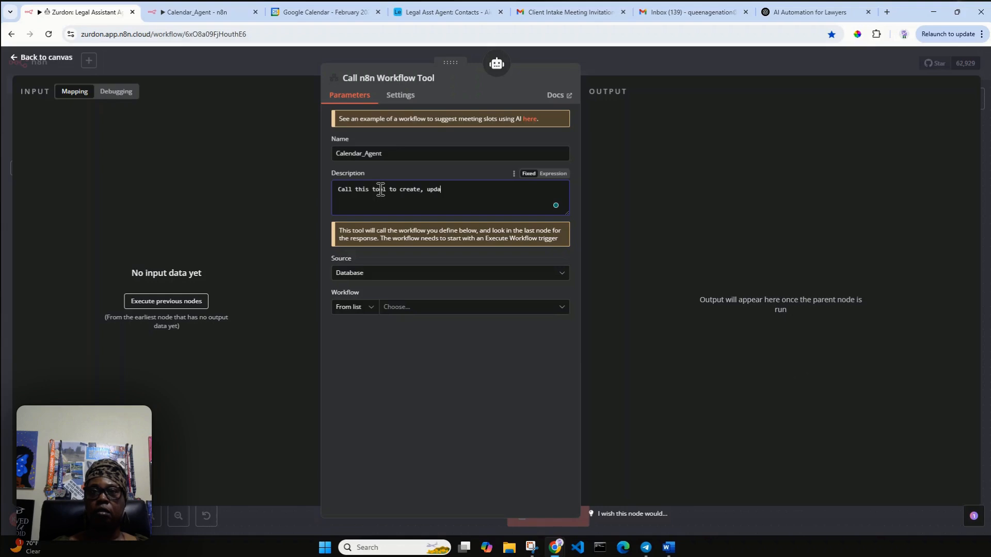
type("te, delete, and")
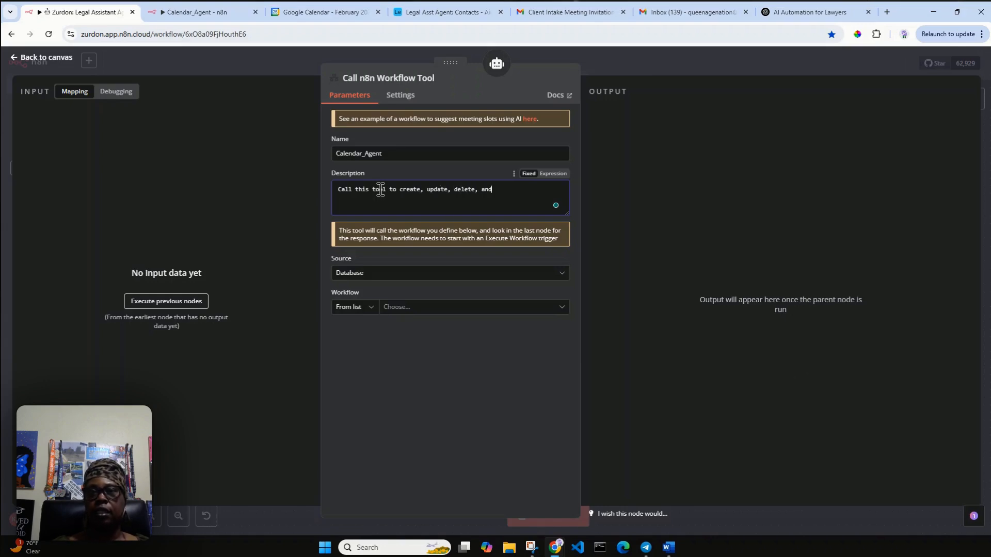
type(" get")
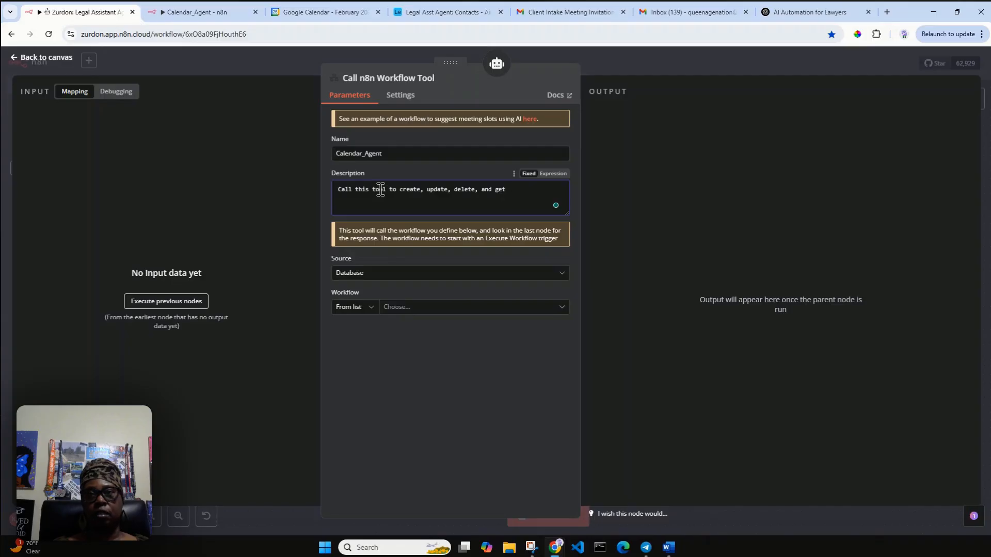
type(" events.")
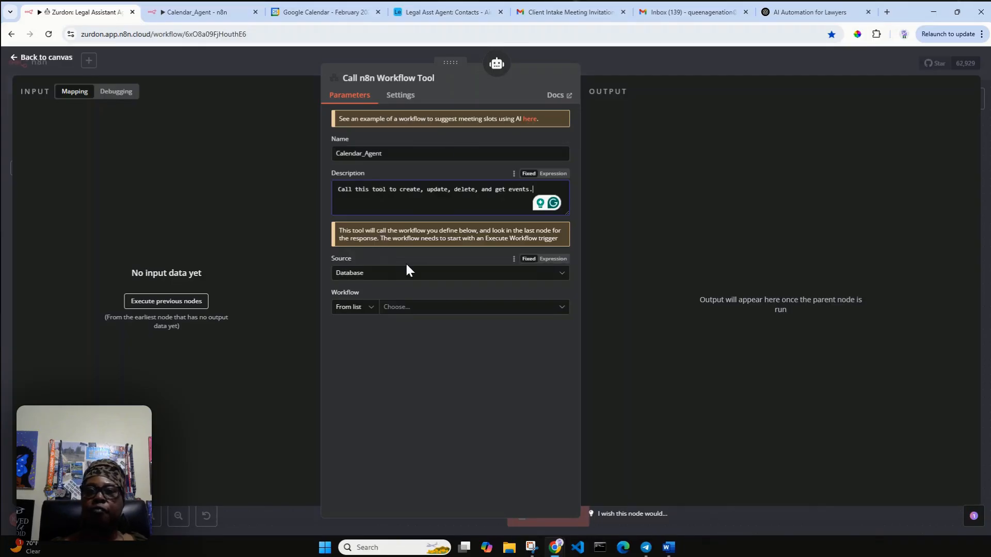
left_click(428, 310)
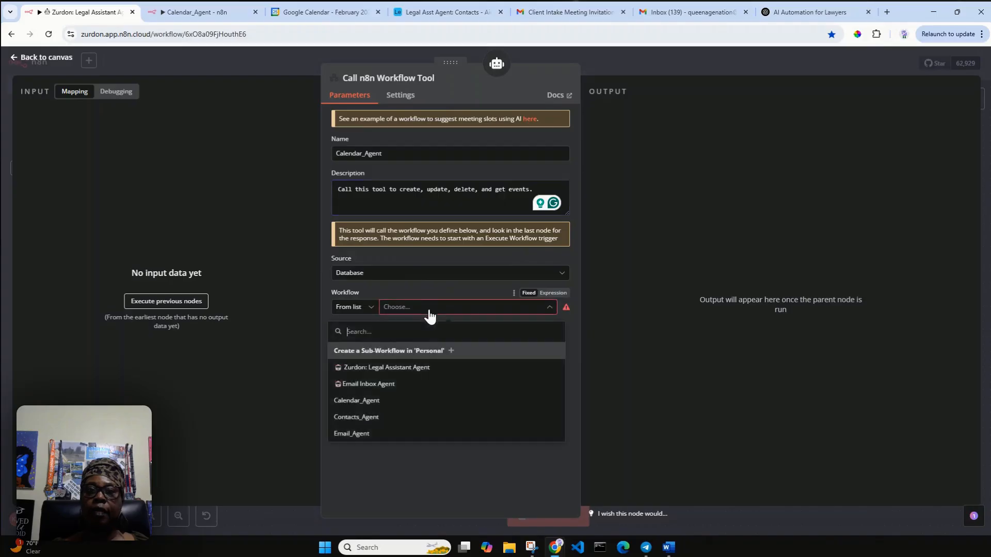
left_click(442, 400)
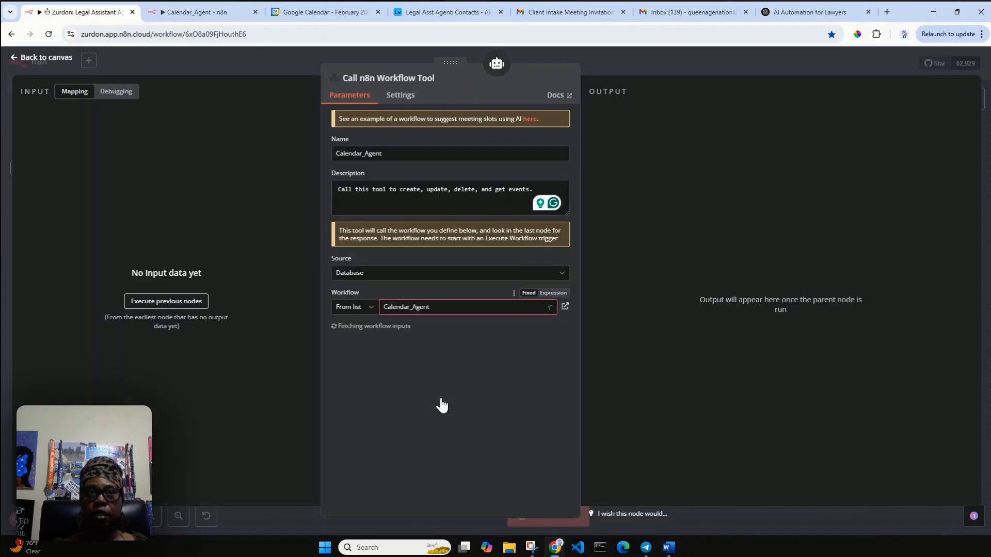
left_click(215, 12)
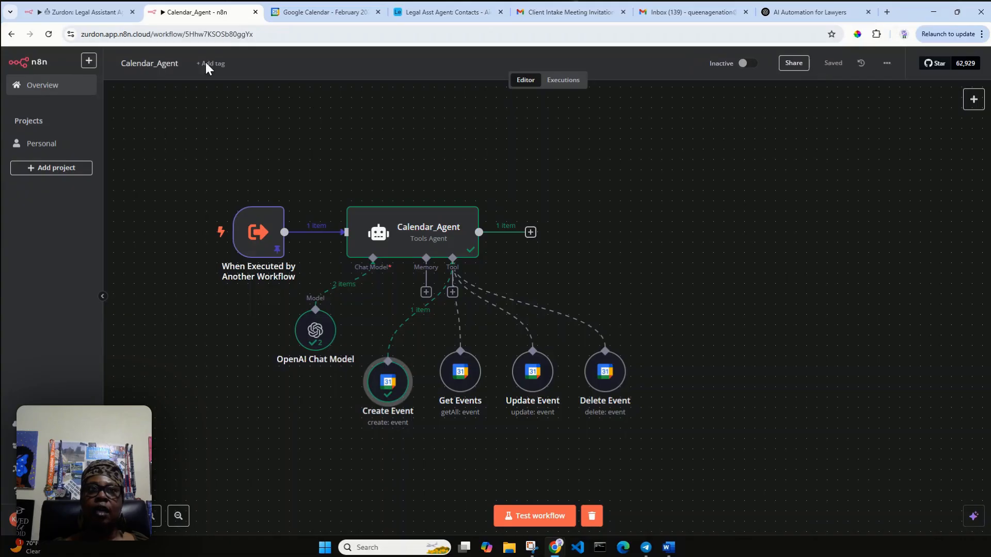
Step: Move the new workflow tool node to the end of the agent's tool row
left_click(82, 11)
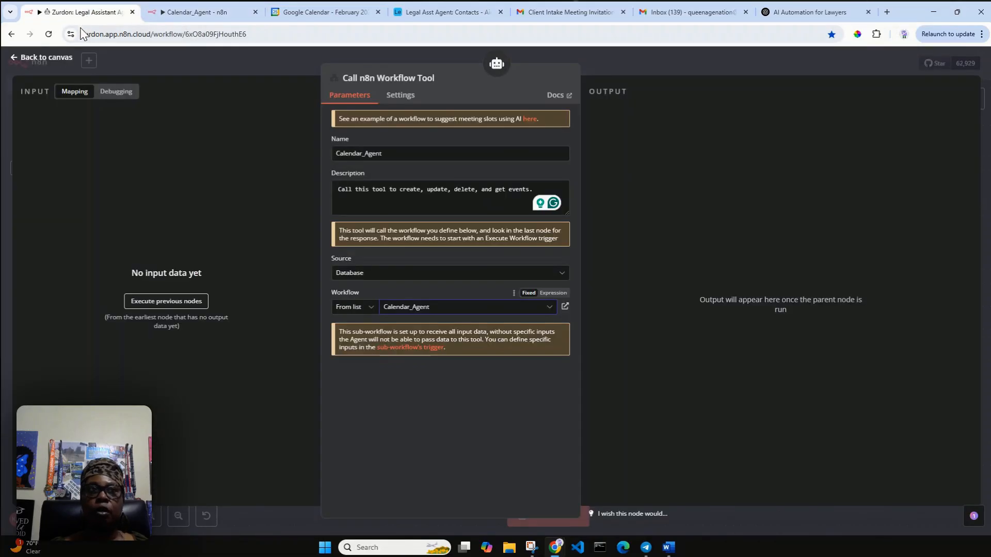
left_click(39, 58)
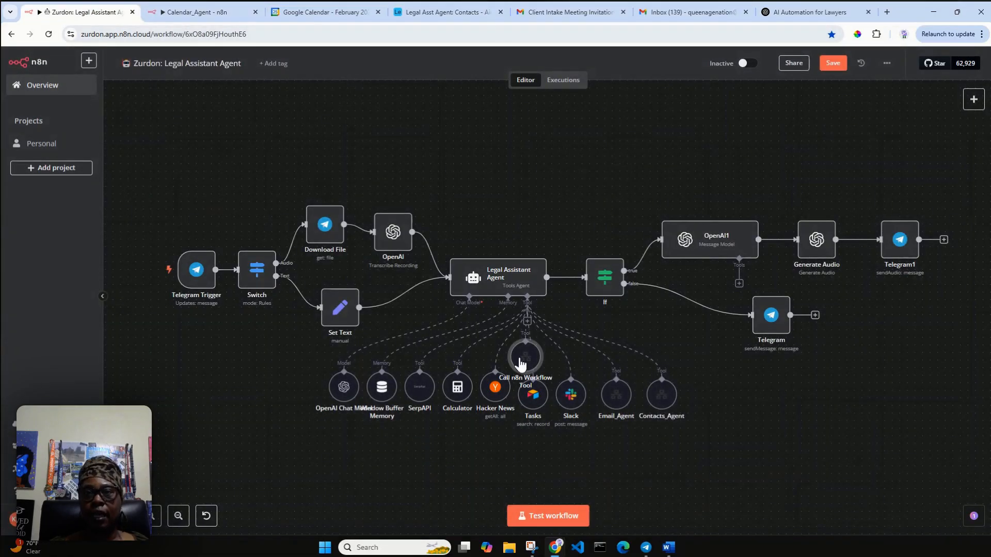
left_click_drag(525, 357, 722, 388)
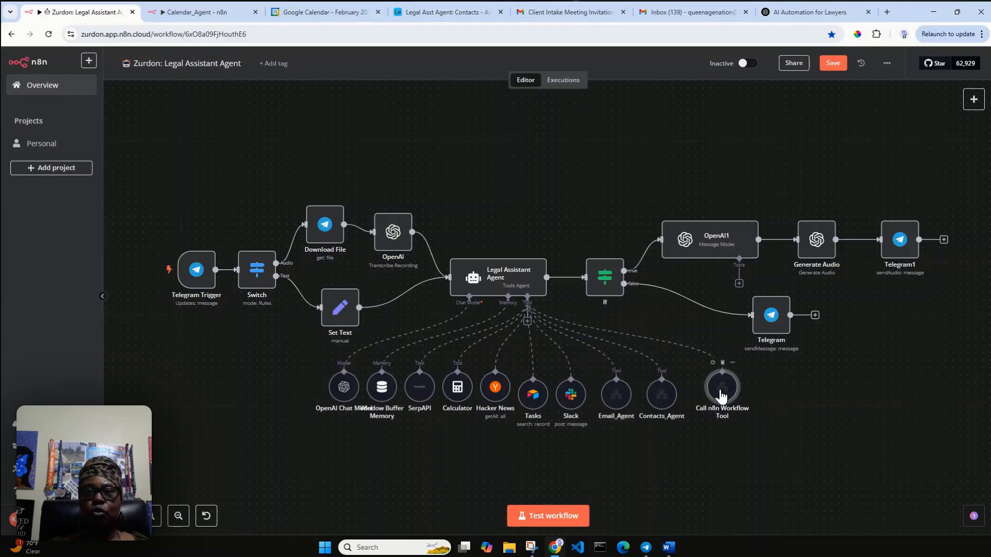
Step: Rename the workflow tool node to Calendar_Agent
double_click(722, 392)
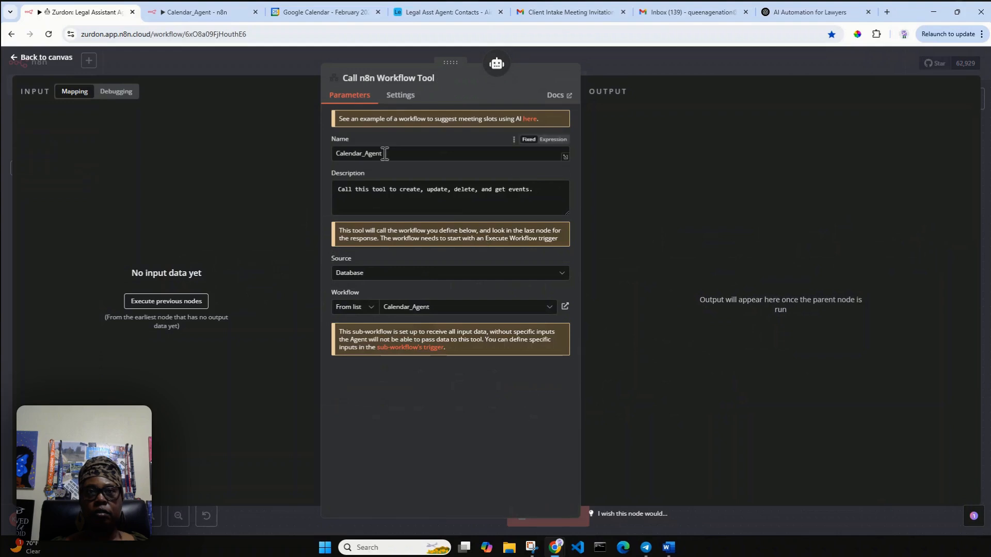
left_click(396, 83)
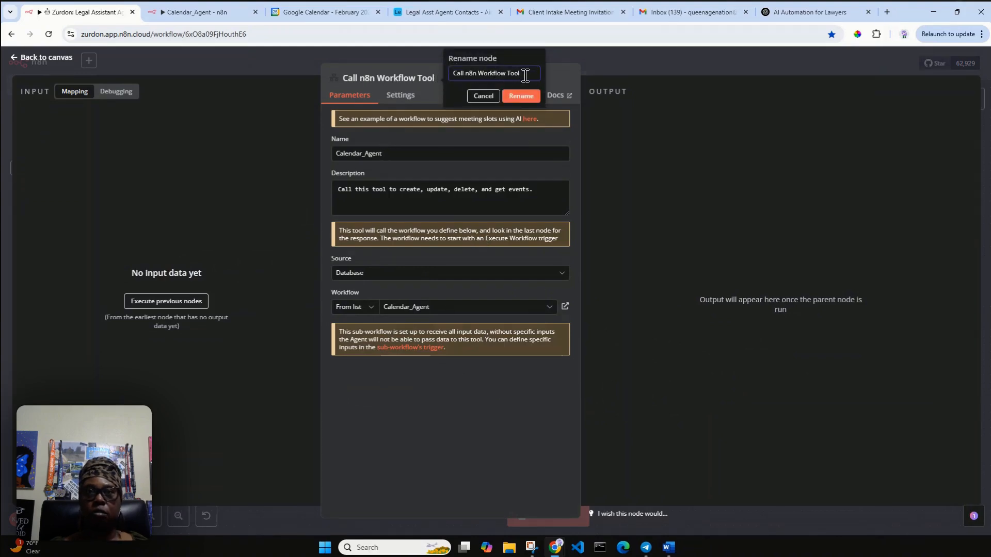
left_click_drag(521, 73, 421, 82)
type("Ca")
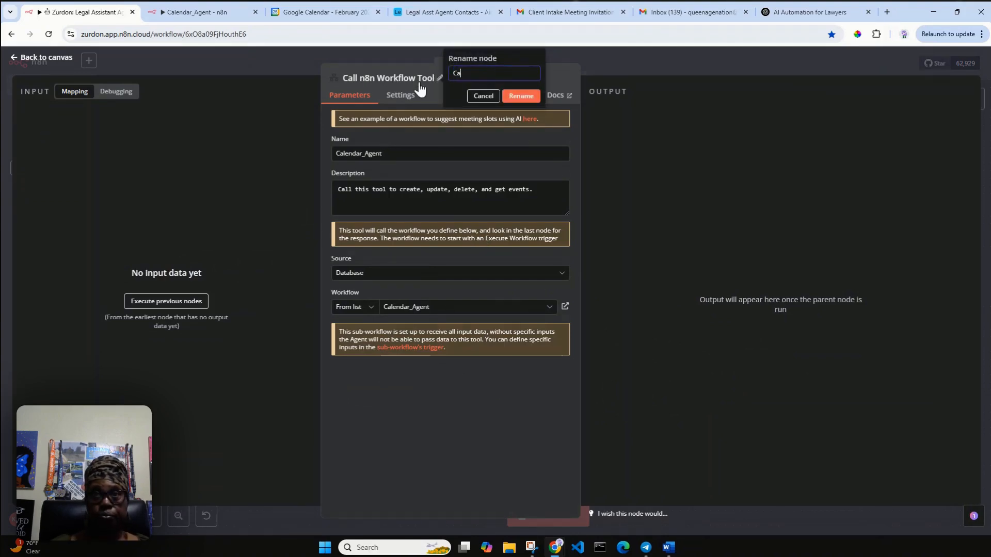
type("lendar")
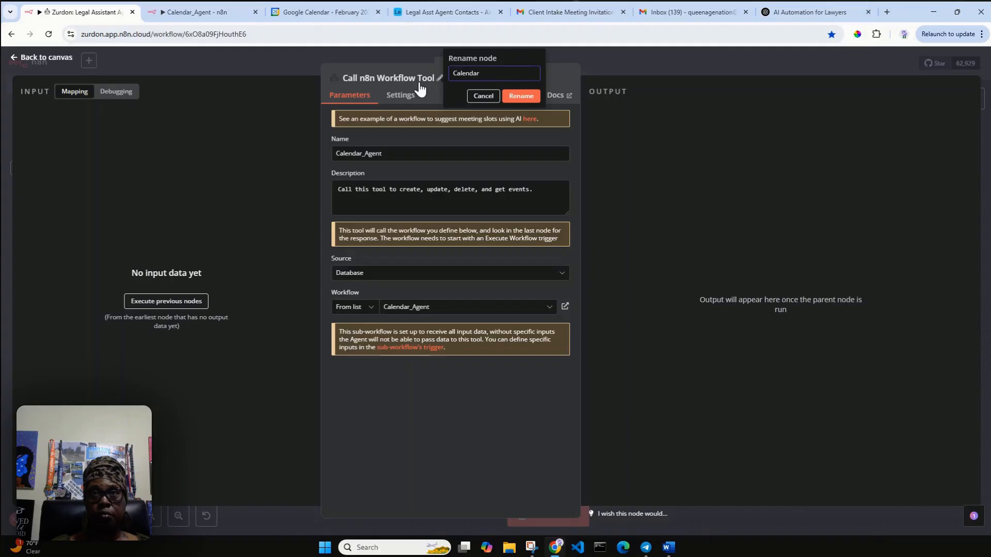
type("_Agent")
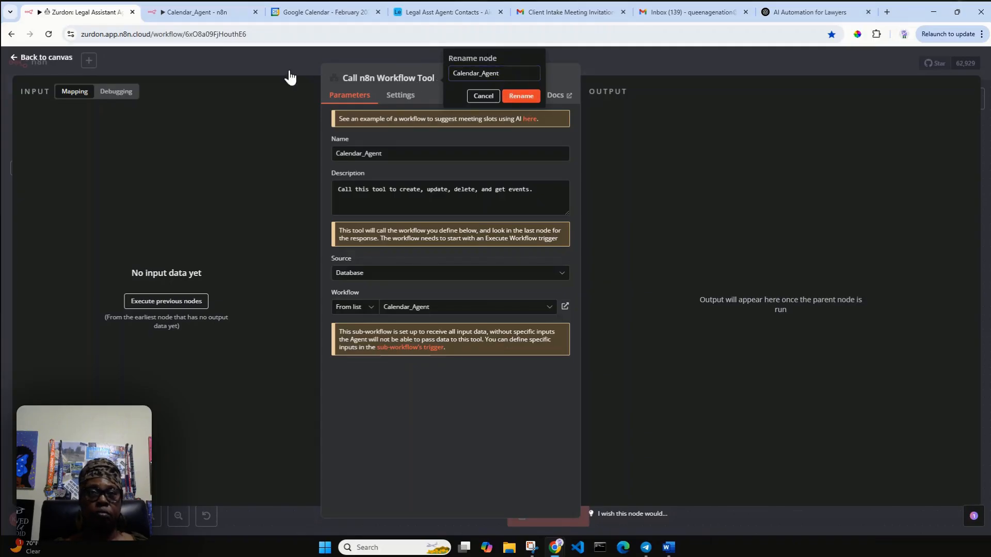
key("Return")
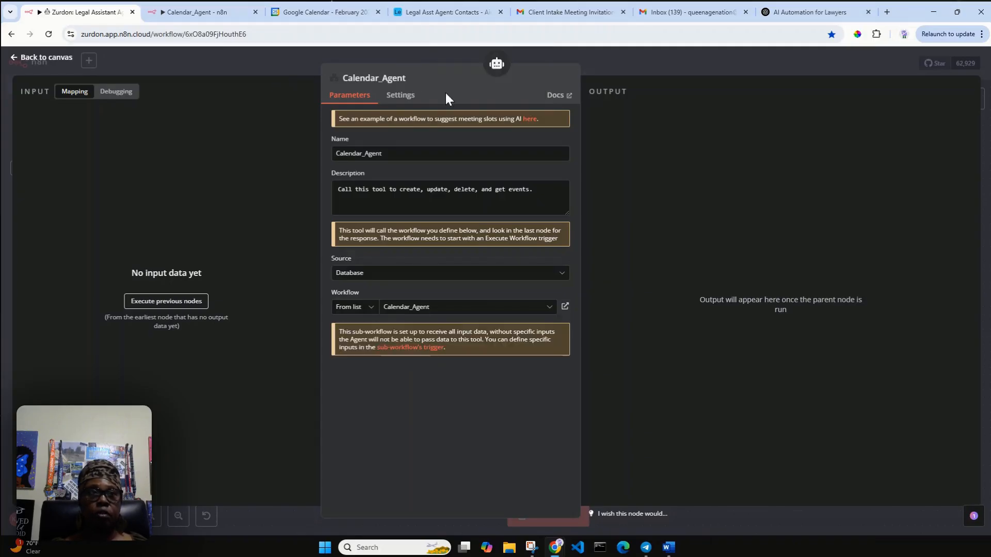
left_click(23, 57)
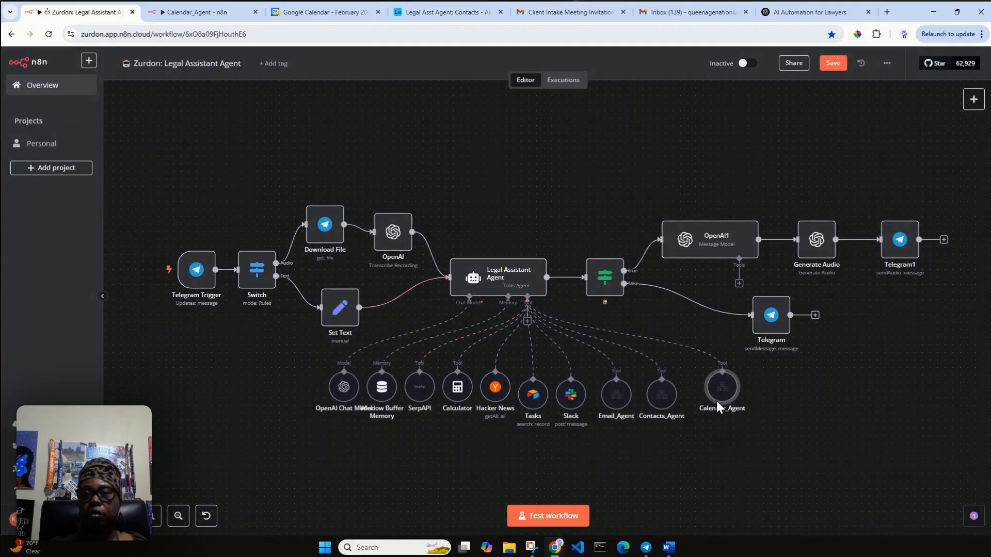
Step: Align the Calendar_Agent node, start a test run awaiting a Telegram trigger, and open the bot chat
left_click_drag(722, 398, 715, 406)
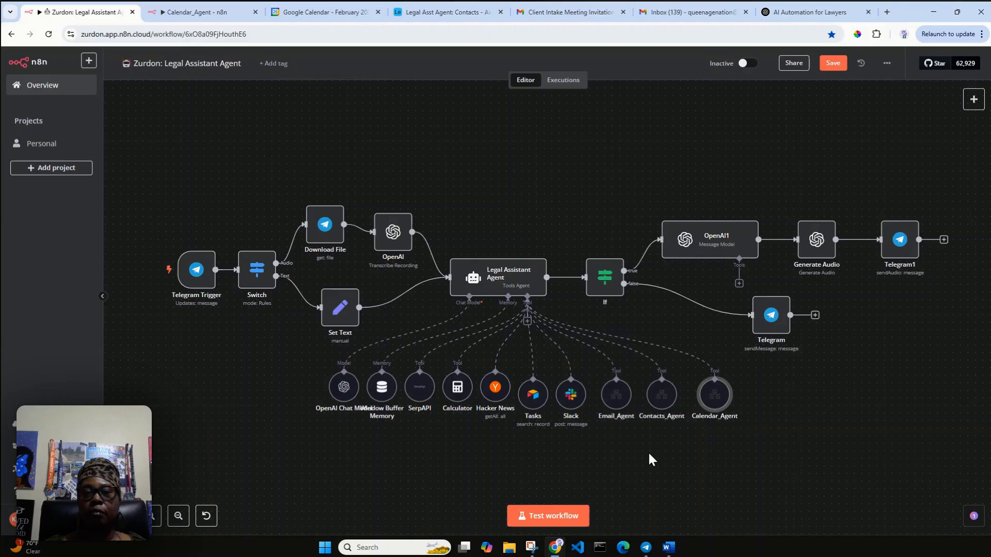
left_click(566, 516)
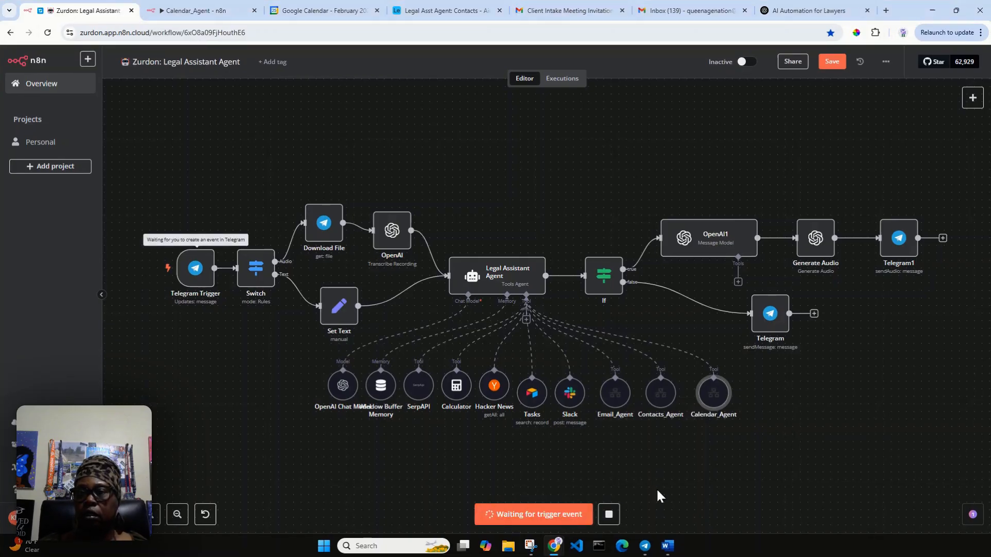
left_click(646, 546)
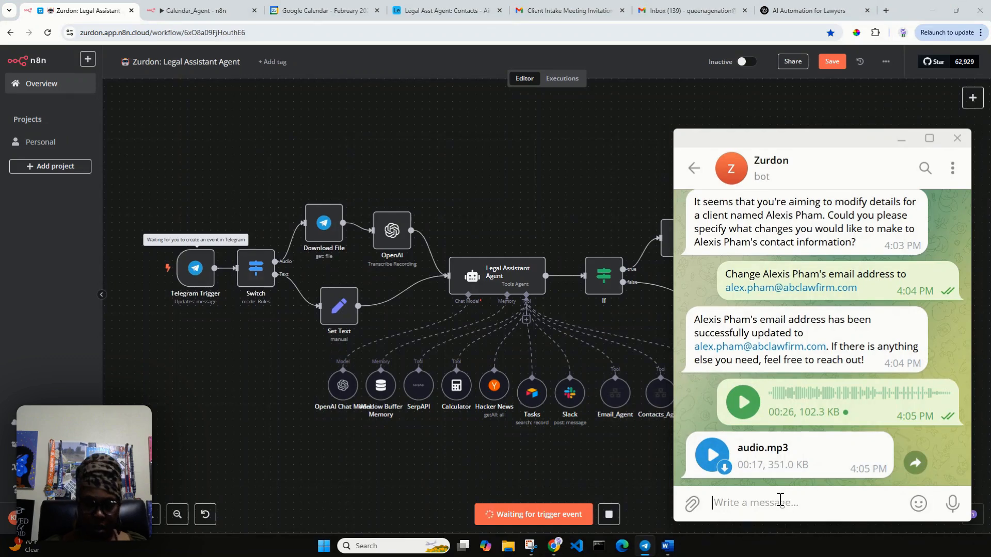
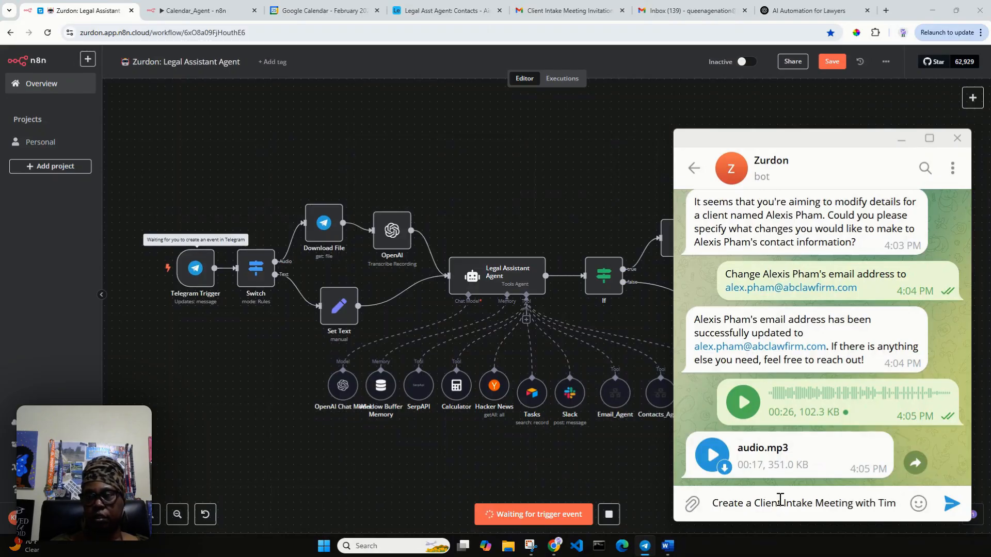
Step: Draft a request for a Client Intake Meeting with the client on Friday, February 28th at 10:30 AM, plus an invite
key("BackSpace")
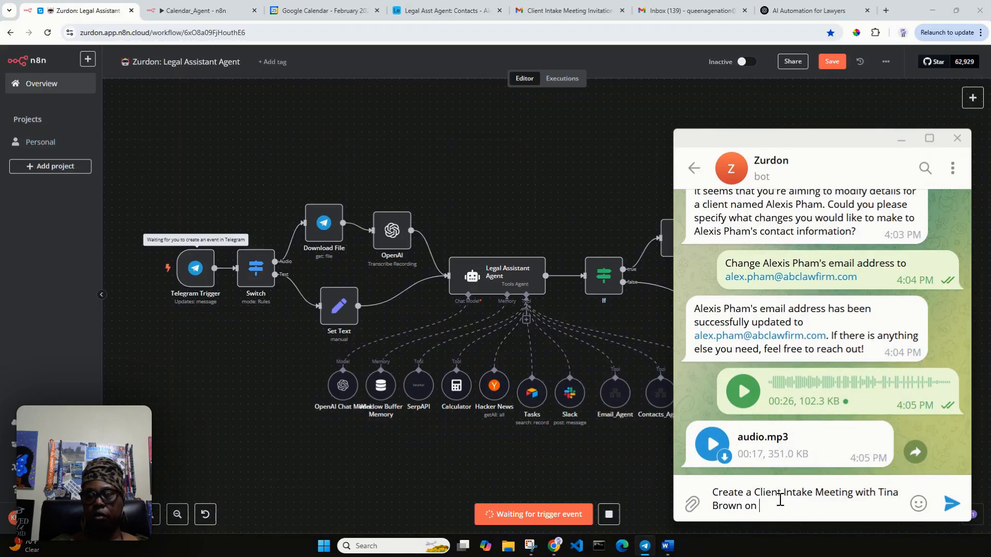
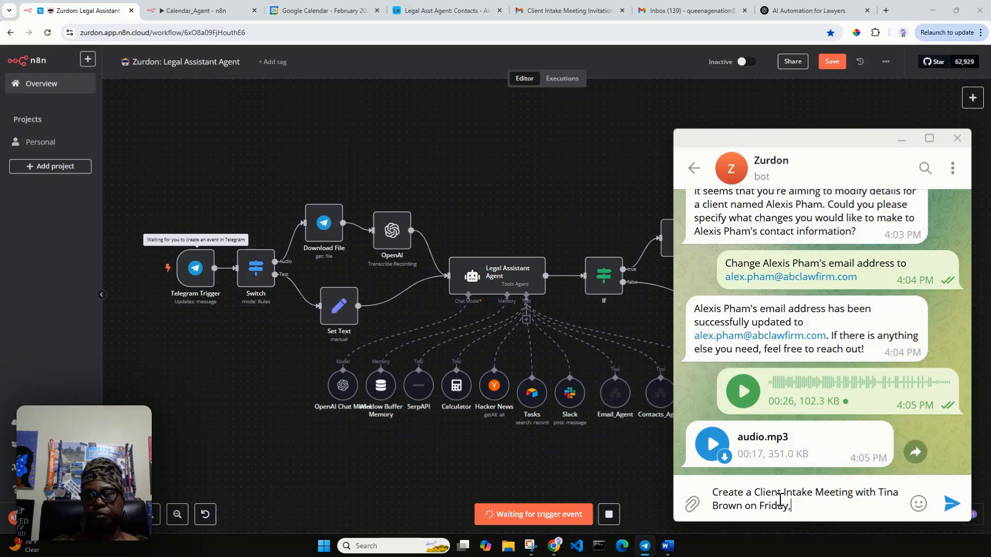
key("BackSpace")
key("BackSpace")
key("BackSpace")
key("BackSpace")
key("BackSpace")
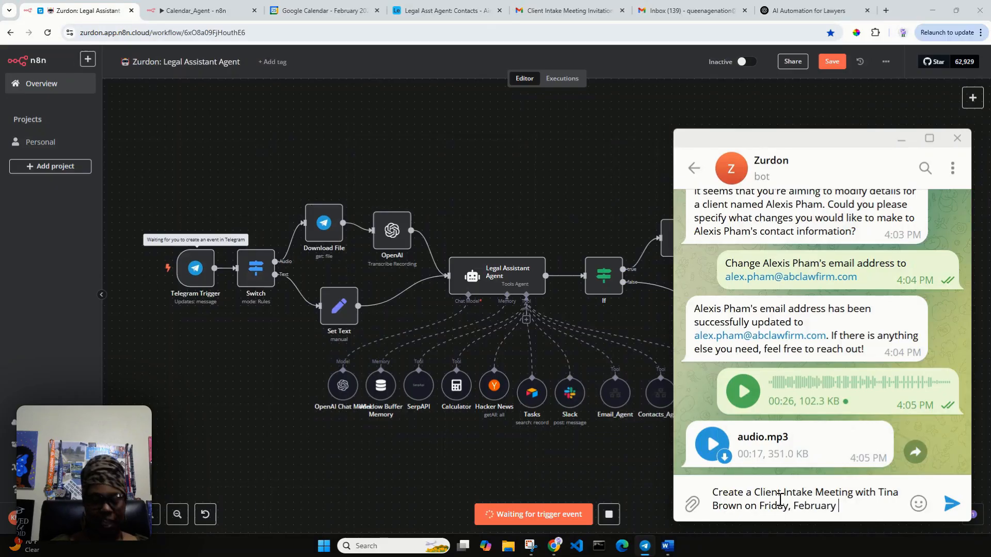
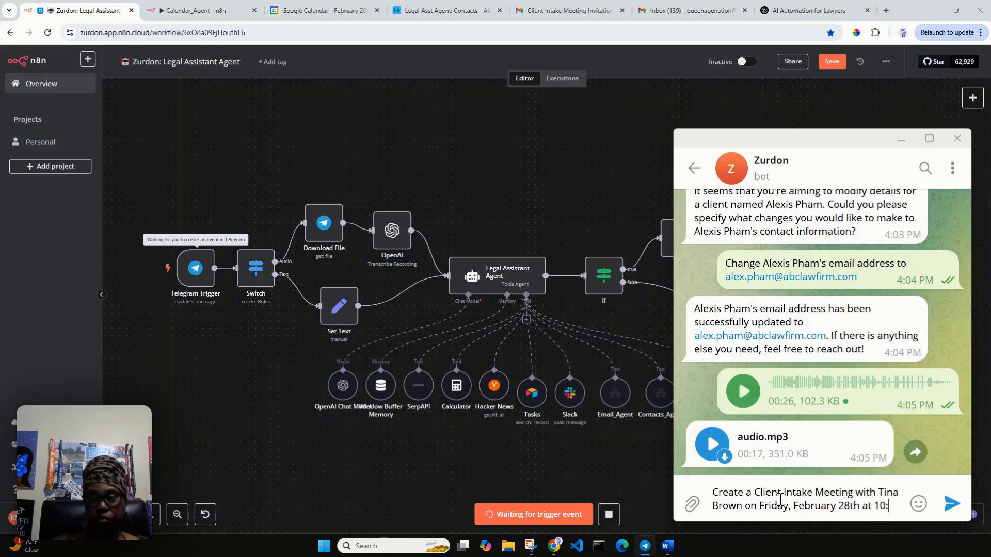
key("BackSpace")
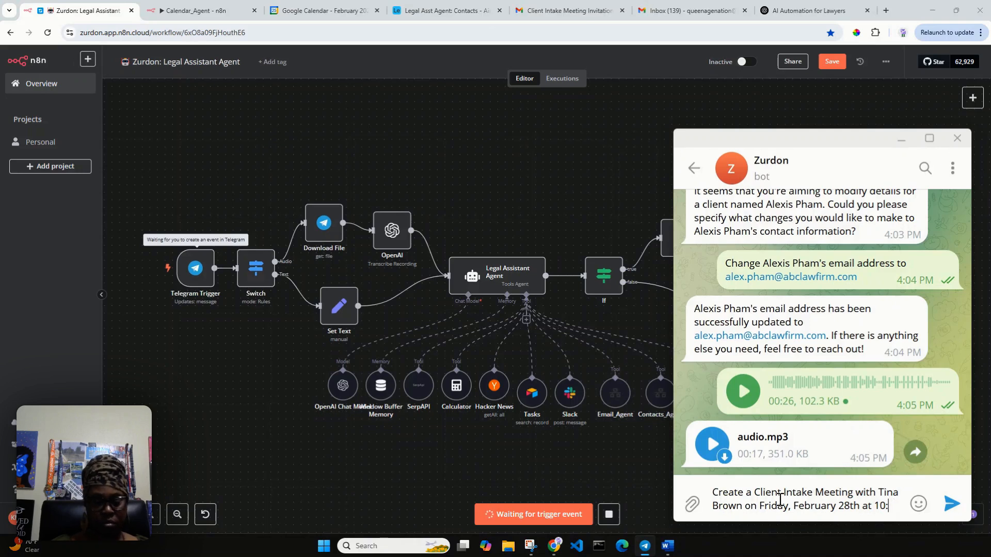
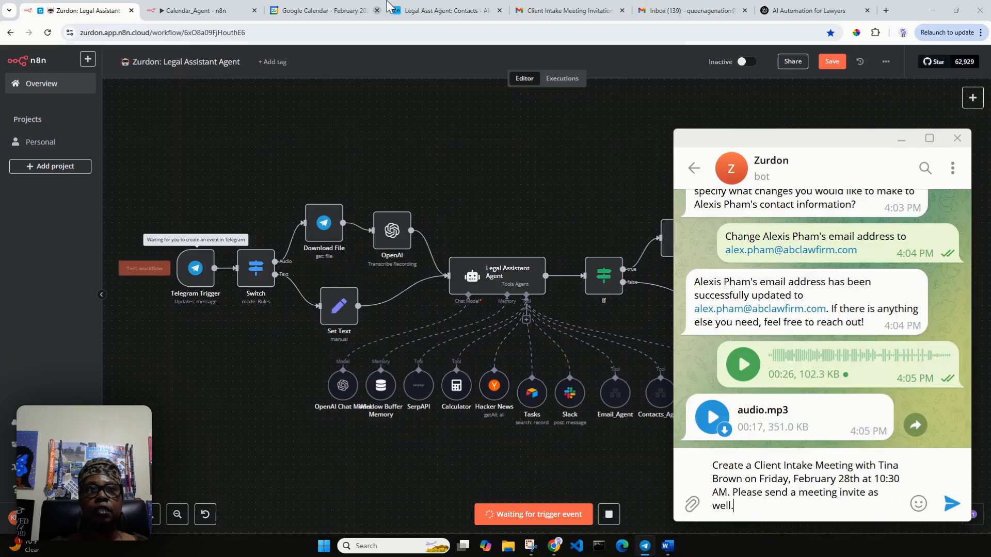
Step: Look up the client's email in the Airtable Contacts table, then return to the n8n workflow
left_click(416, 11)
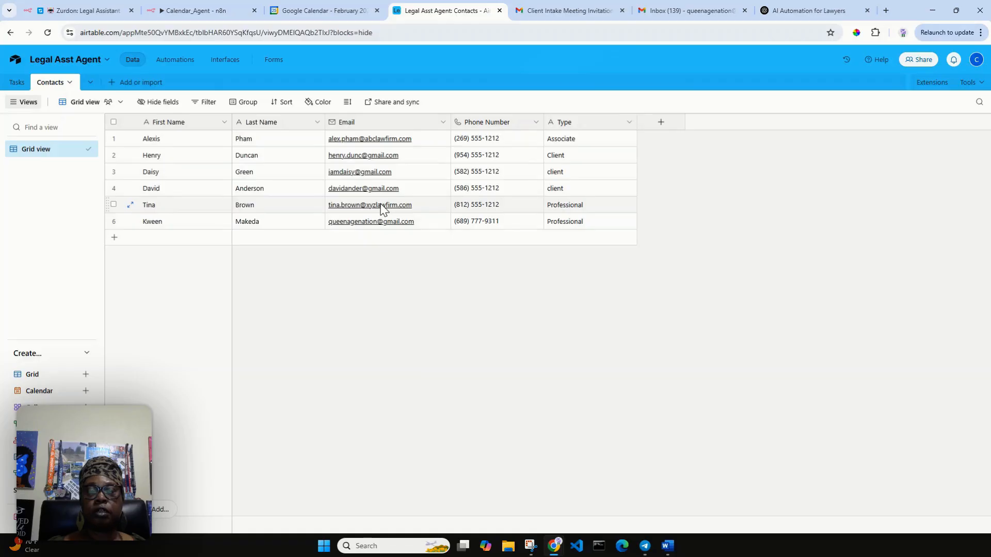
left_click(93, 14)
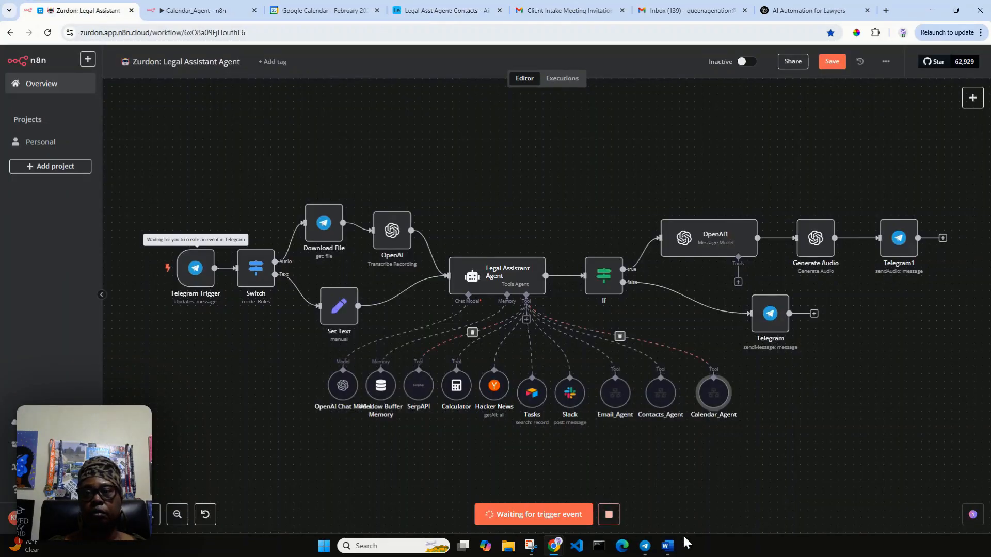
Step: Send the meeting request to the Zurdon bot in Telegram, watch the run, and heart its reply
left_click(645, 547)
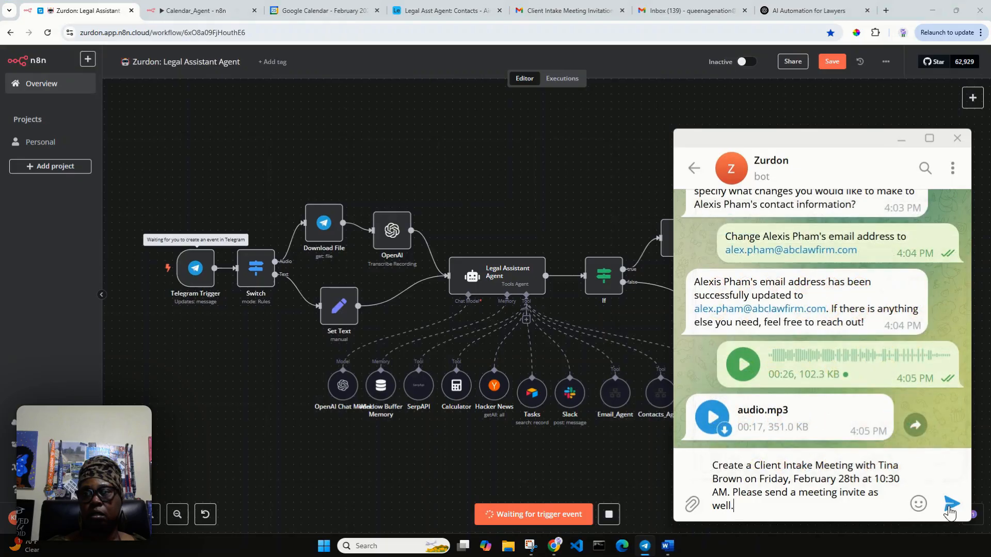
left_click(951, 511)
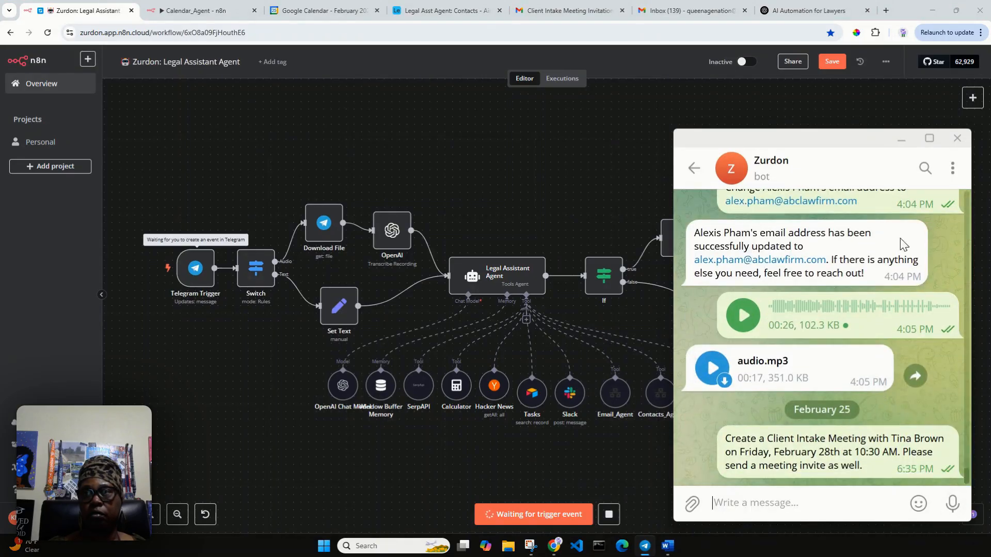
left_click(904, 140)
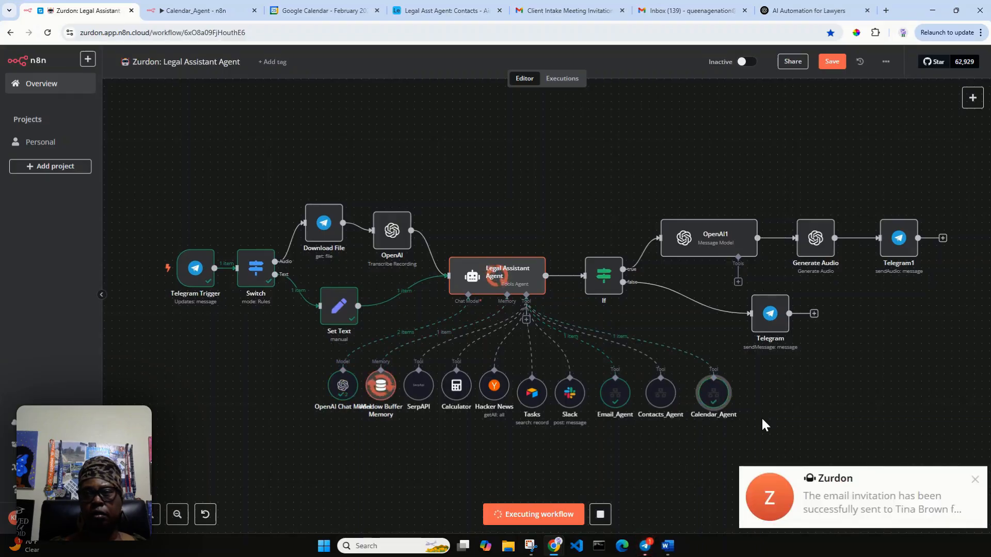
left_click(861, 500)
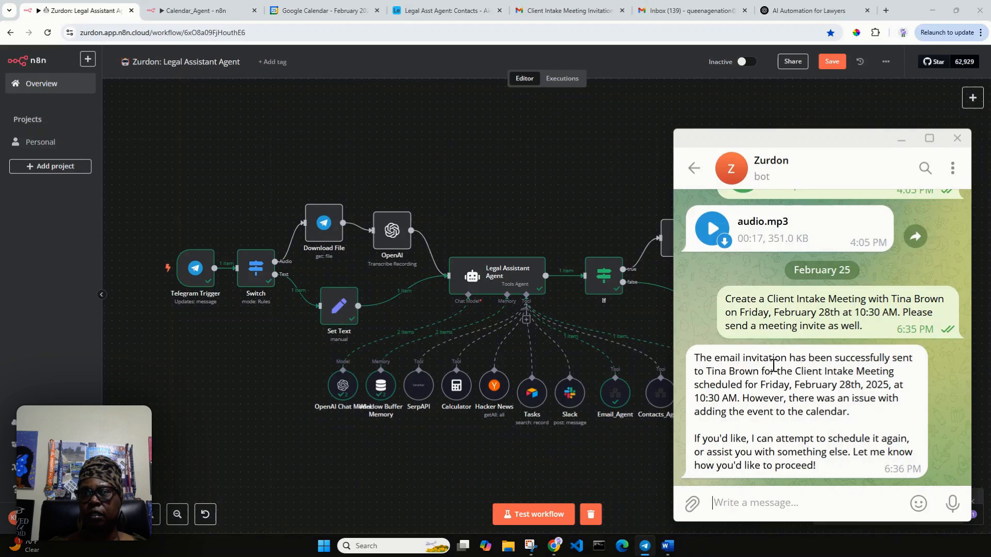
double_click(781, 368)
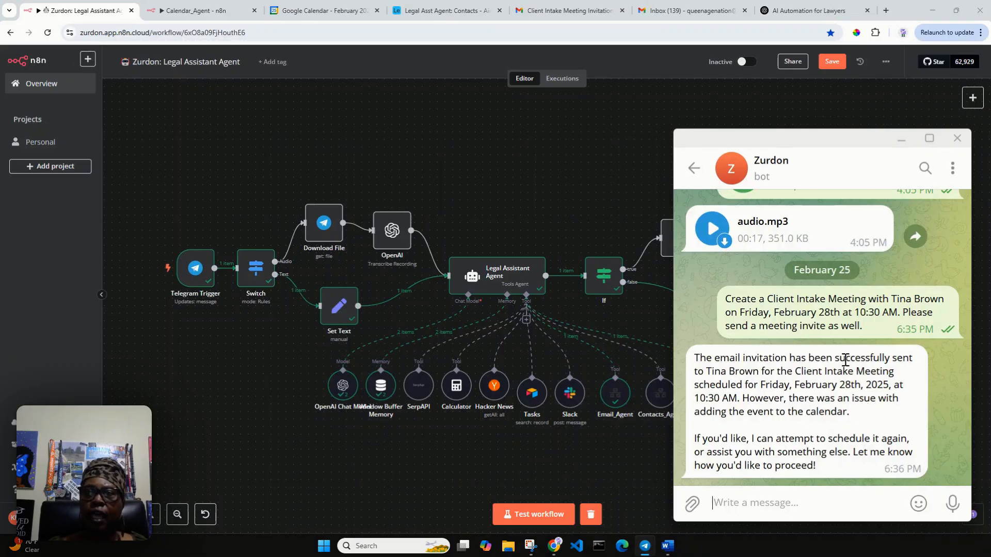
Step: Check Google Calendar for the meeting, align Create Event in Calendar_Agent, and look at Gmail
left_click(314, 11)
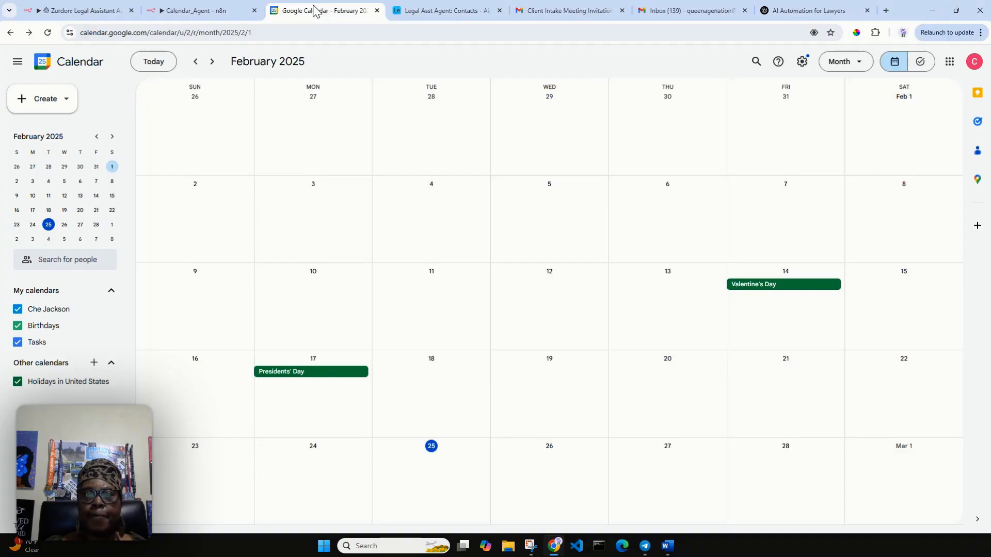
left_click(178, 11)
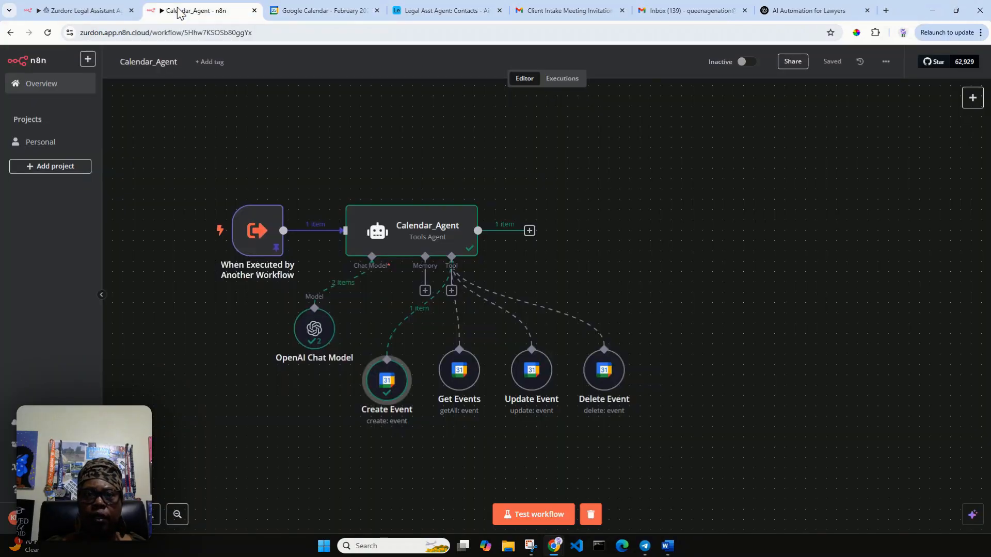
left_click_drag(383, 386, 384, 376)
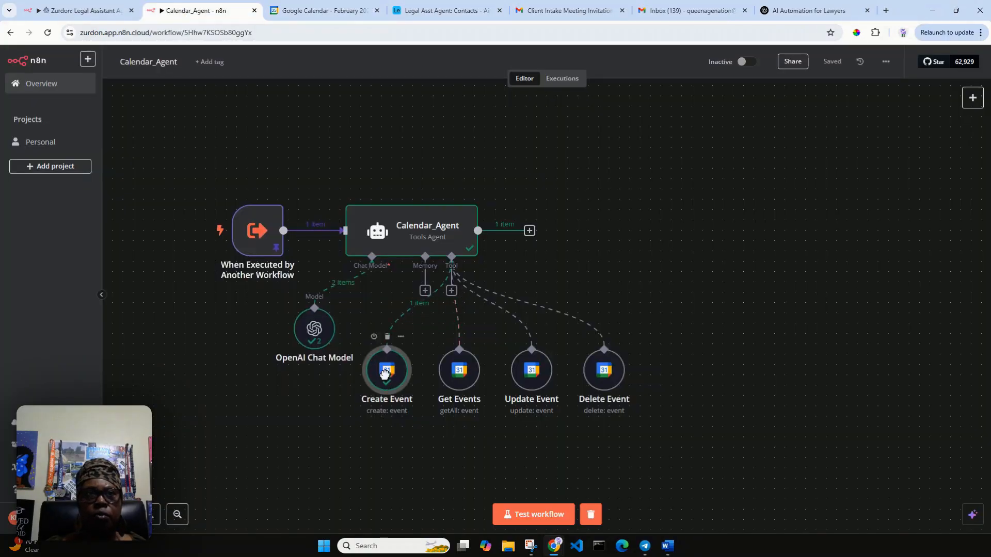
left_click(62, 10)
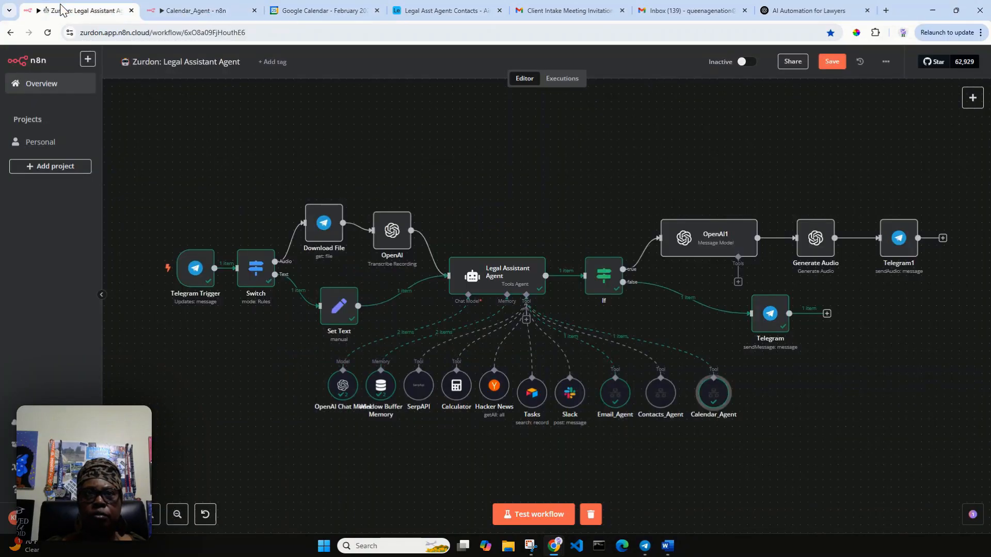
left_click(560, 11)
Step: Read the Client Intake Meeting Invitation's address-not-found bounce in Gmail, then return to Calendar_Agent
left_click(42, 131)
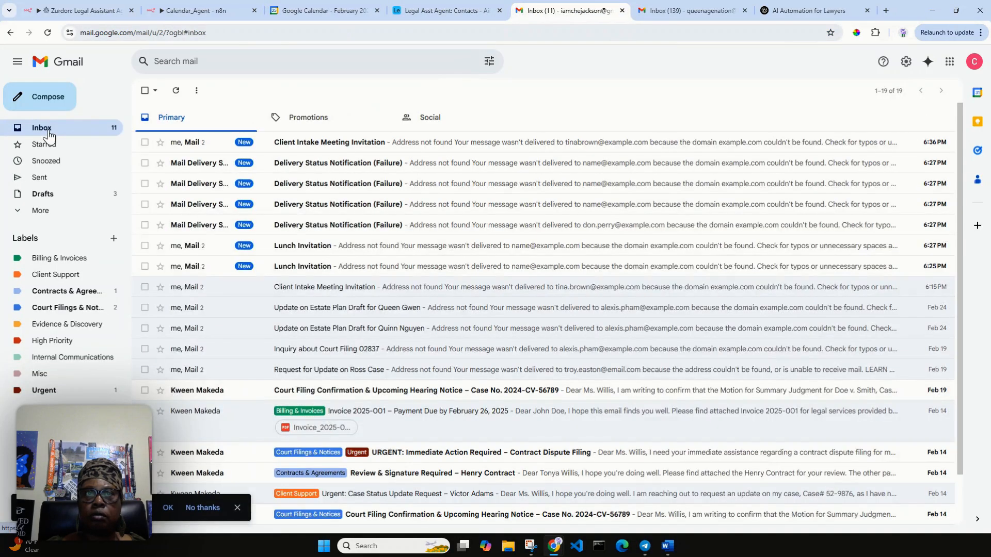
left_click(490, 144)
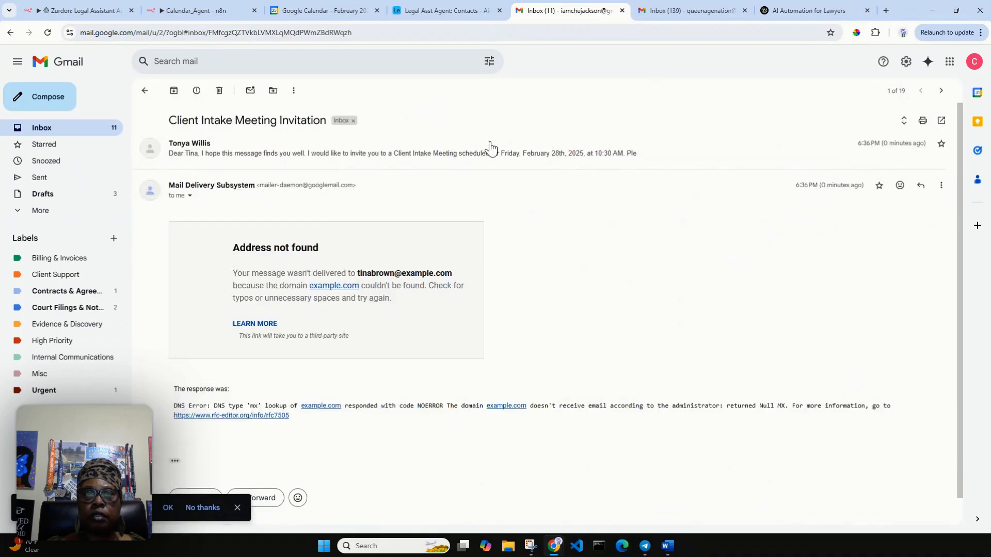
left_click(288, 155)
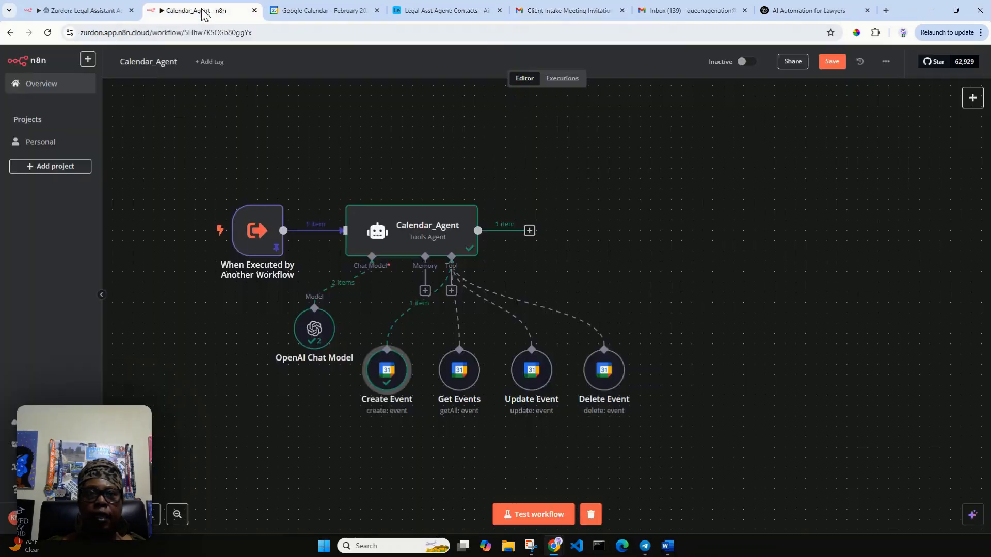
left_click(204, 10)
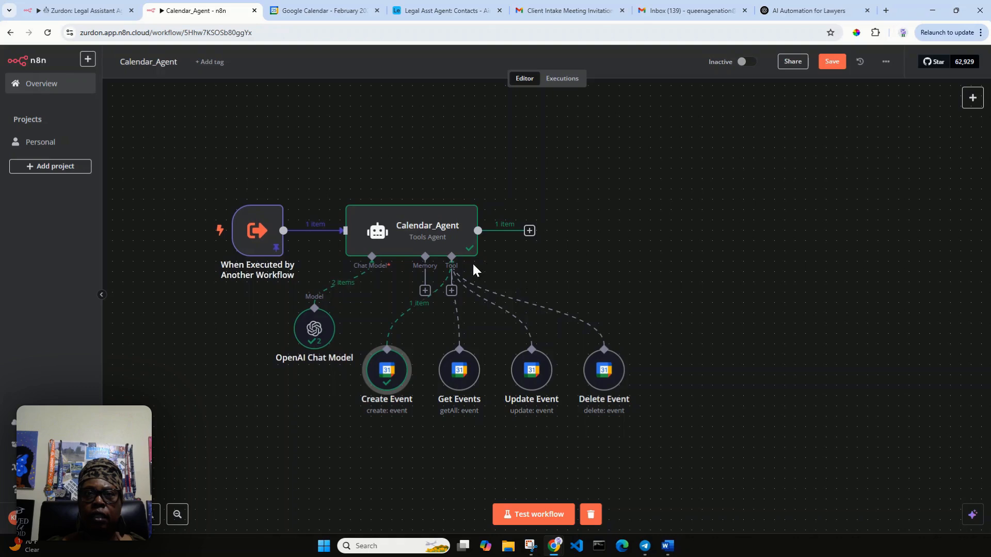
Step: Edit the trigger's pinned query from 'to 11:30 PM' to 'at 11:30 AM' and save it
mouse_move(396, 361)
mouse_move(239, 204)
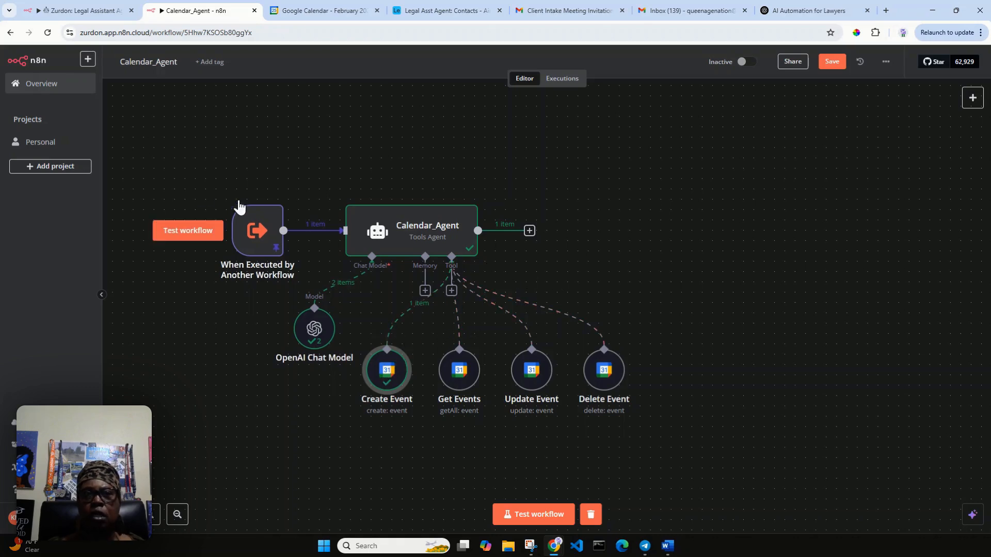
double_click(251, 231)
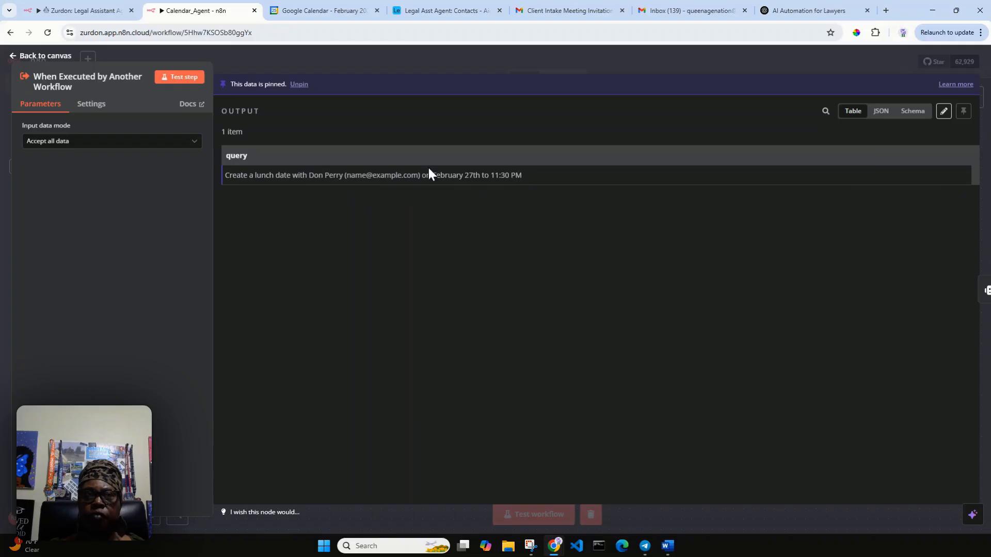
left_click(942, 112)
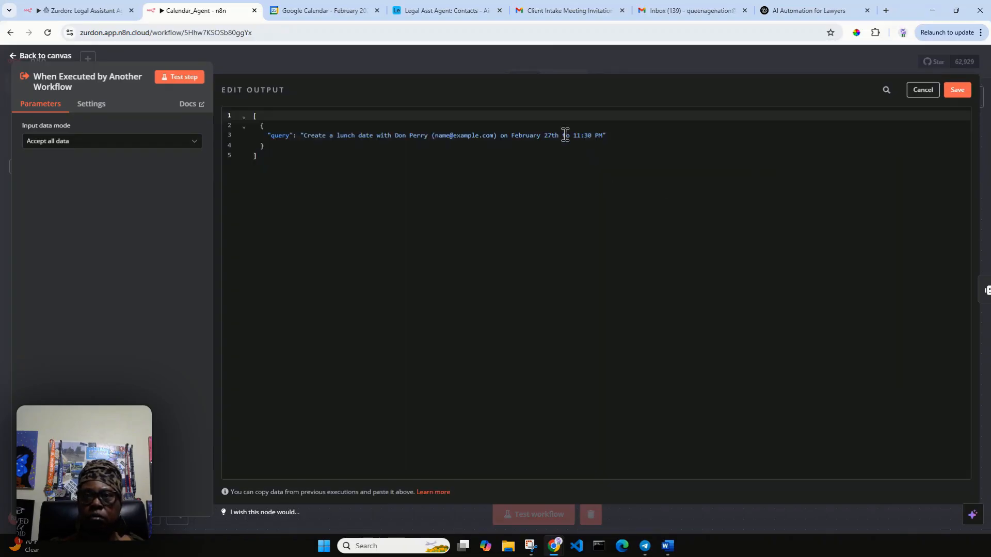
left_click_drag(564, 135, 569, 135)
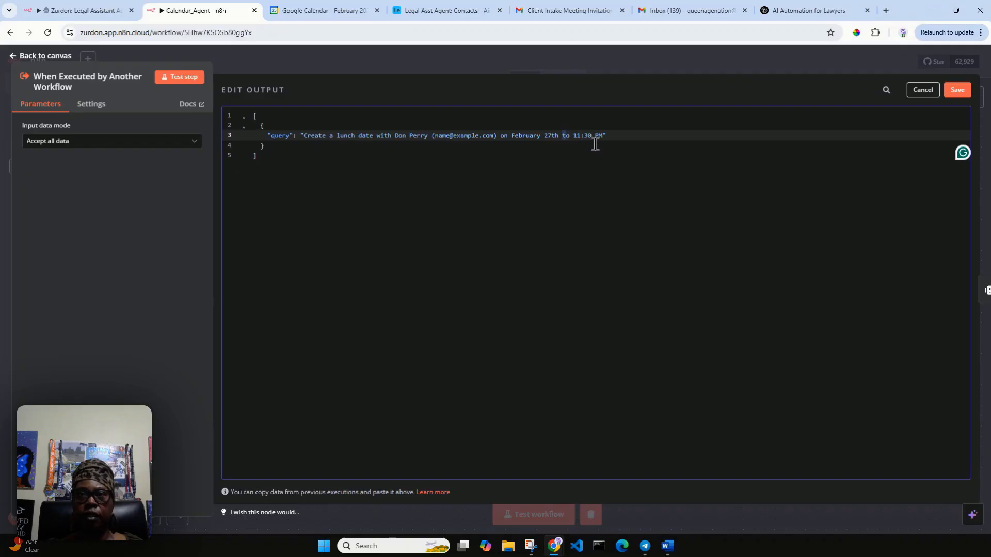
type("at")
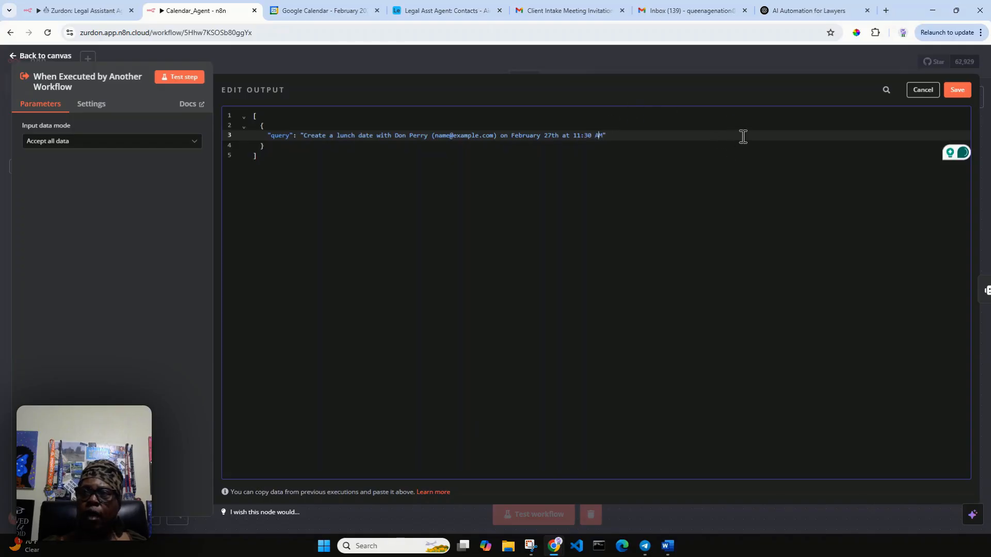
left_click(957, 90)
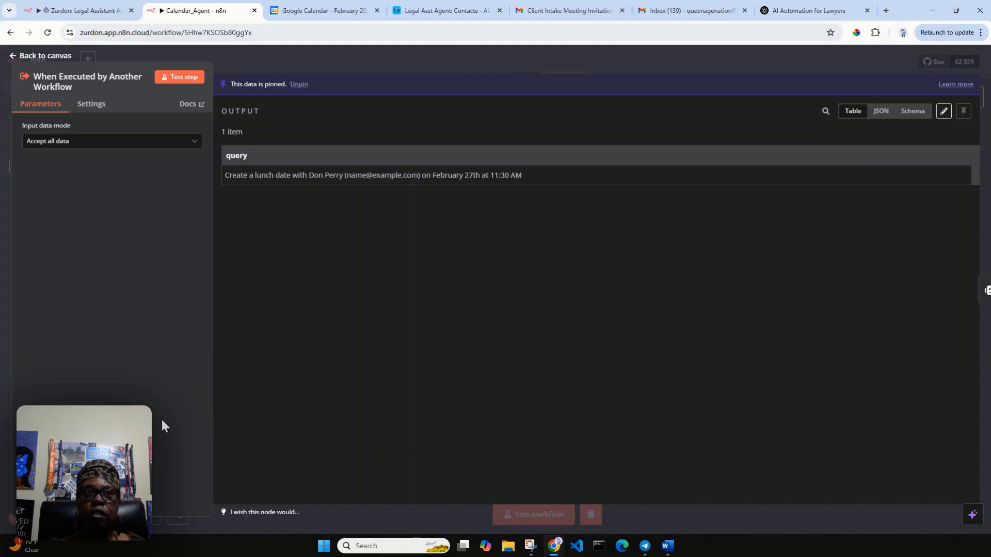
left_click(44, 54)
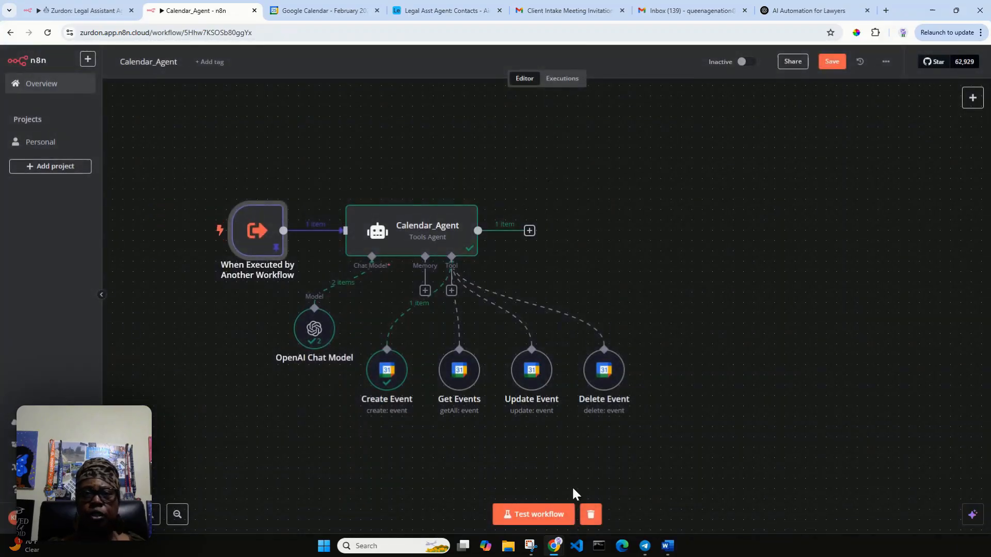
Step: Save and test-run Calendar_Agent, then reveal the failed Create Event node's error cause
left_click(826, 62)
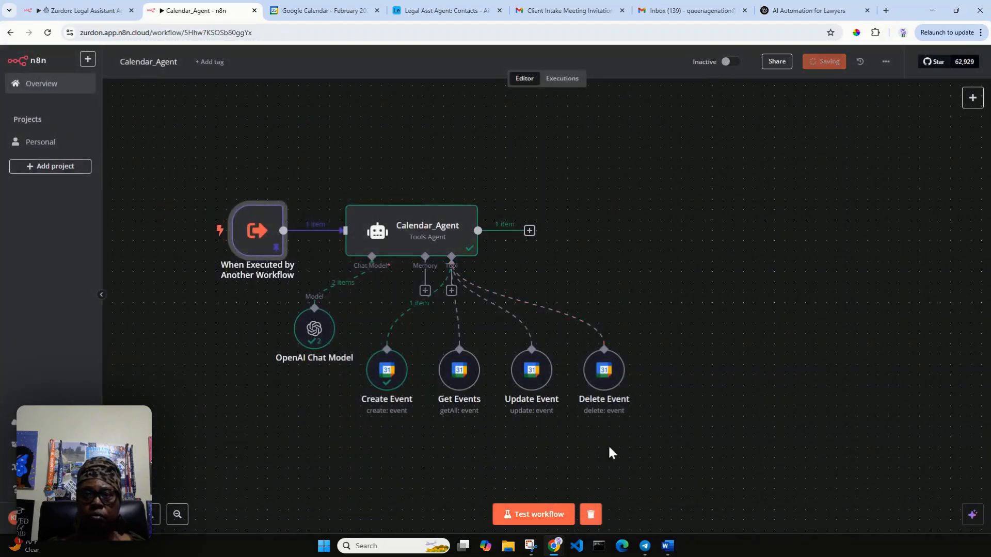
left_click(522, 515)
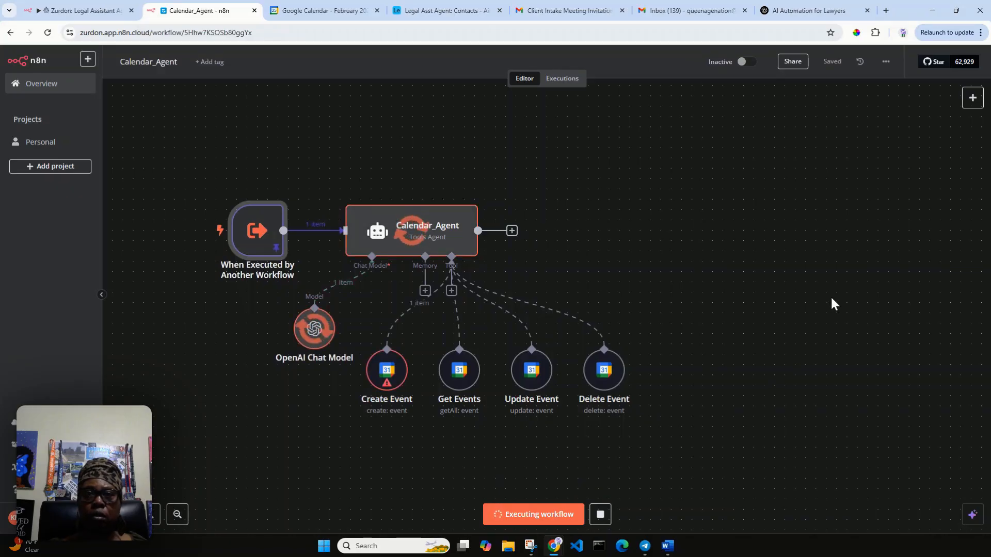
double_click(387, 381)
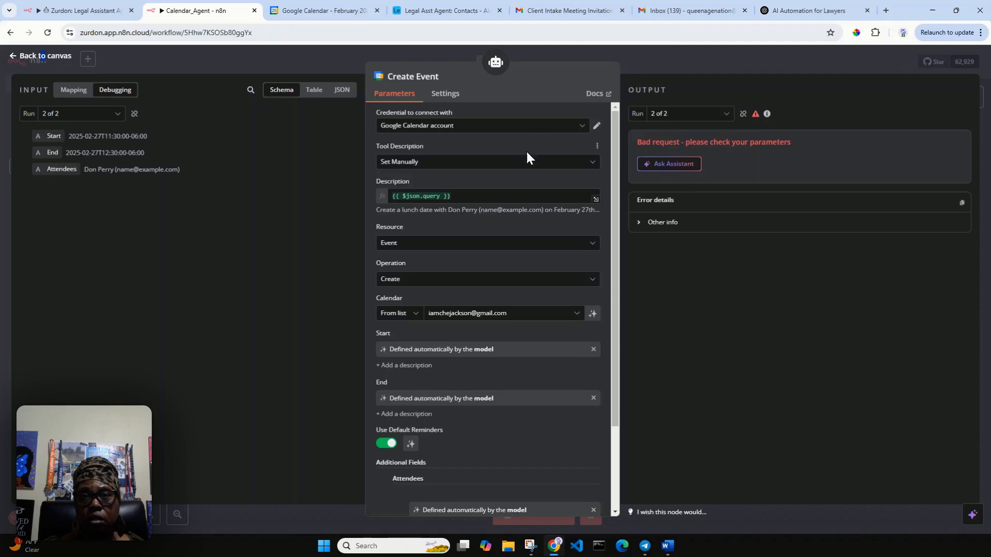
scroll(494, 339, "down", 1)
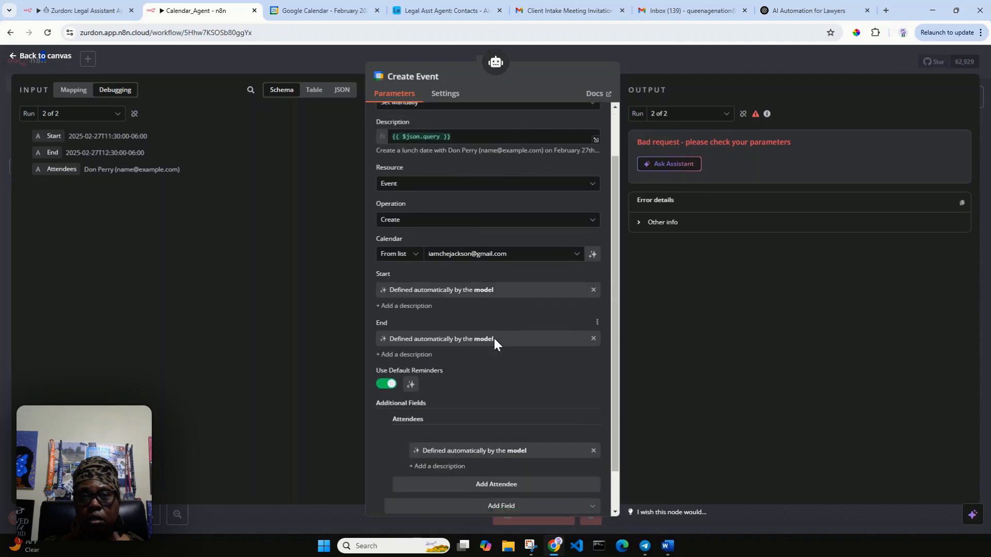
scroll(494, 339, "down", 1)
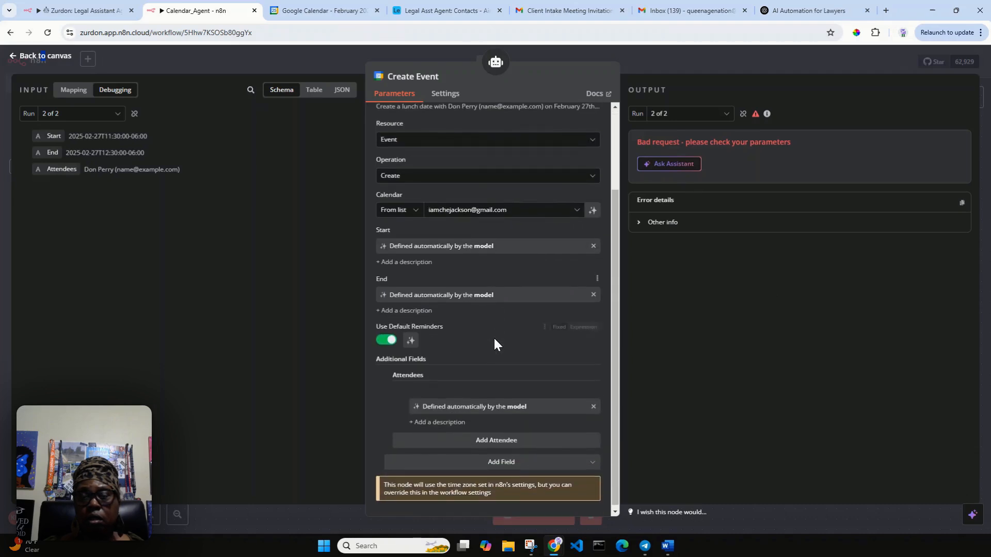
left_click(719, 223)
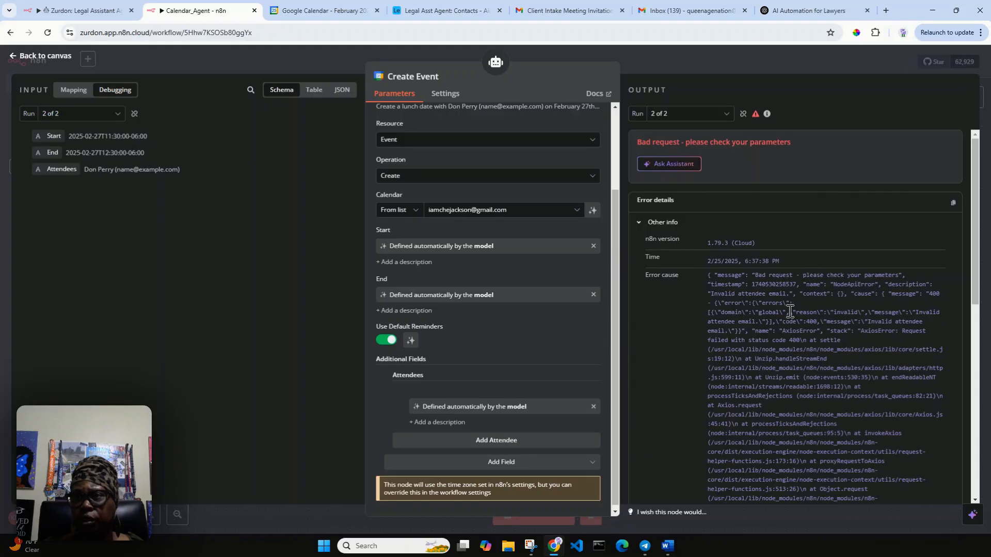
Step: Review the 400 'Invalid attendee email' error and switch the output to run 1 of 2
scroll(588, 288, "up", 2)
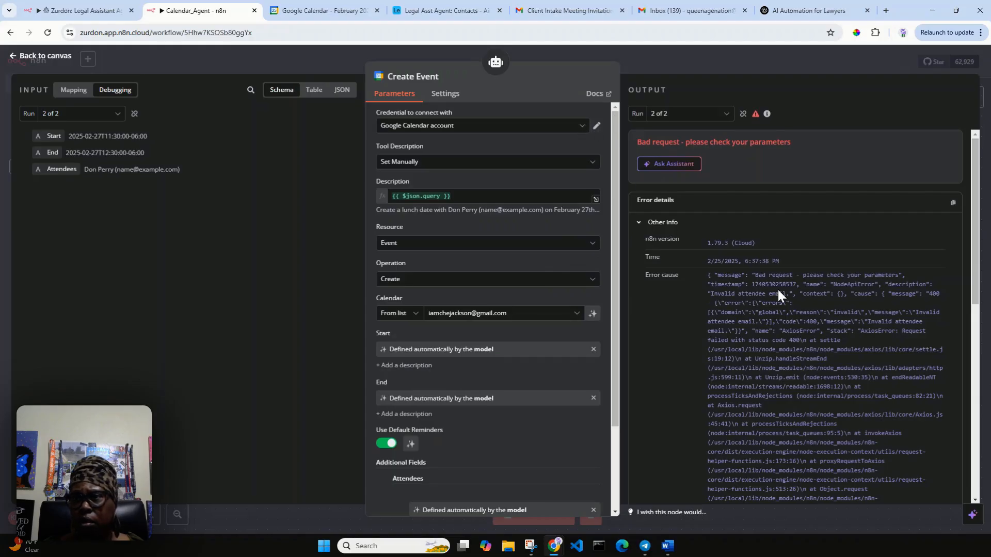
scroll(777, 289, "down", 2)
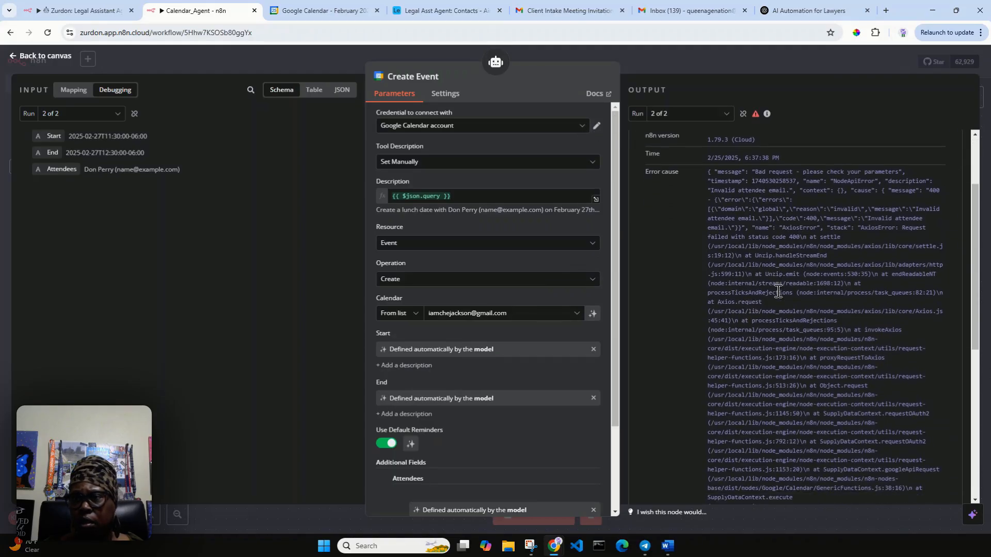
scroll(777, 292, "down", 2)
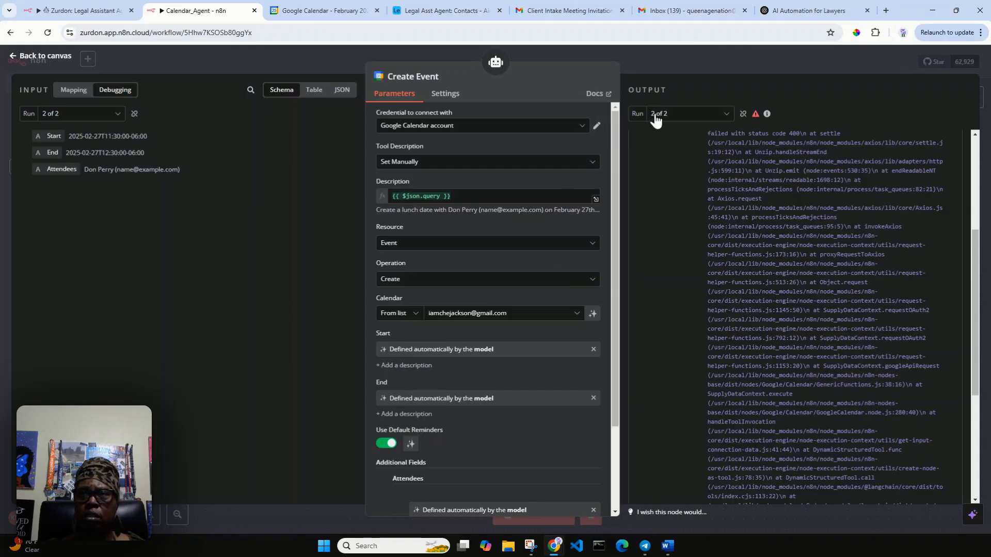
left_click(725, 114)
left_click(702, 138)
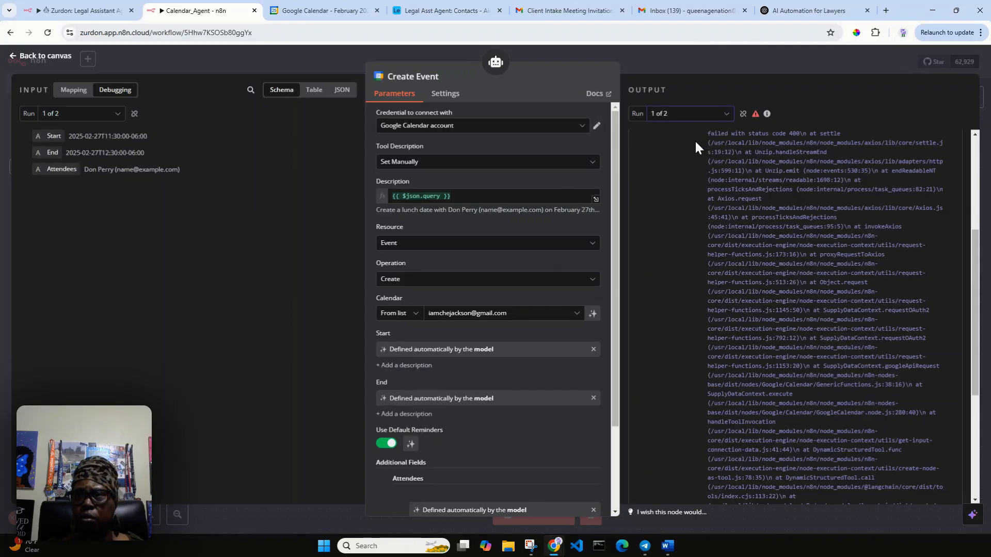
scroll(767, 202, "up", 3)
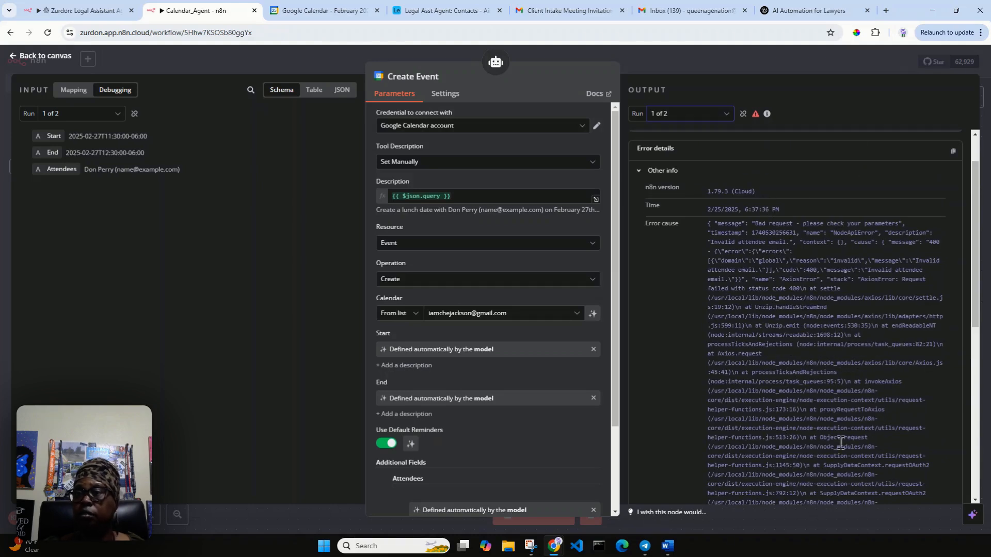
scroll(916, 415, "down", 3)
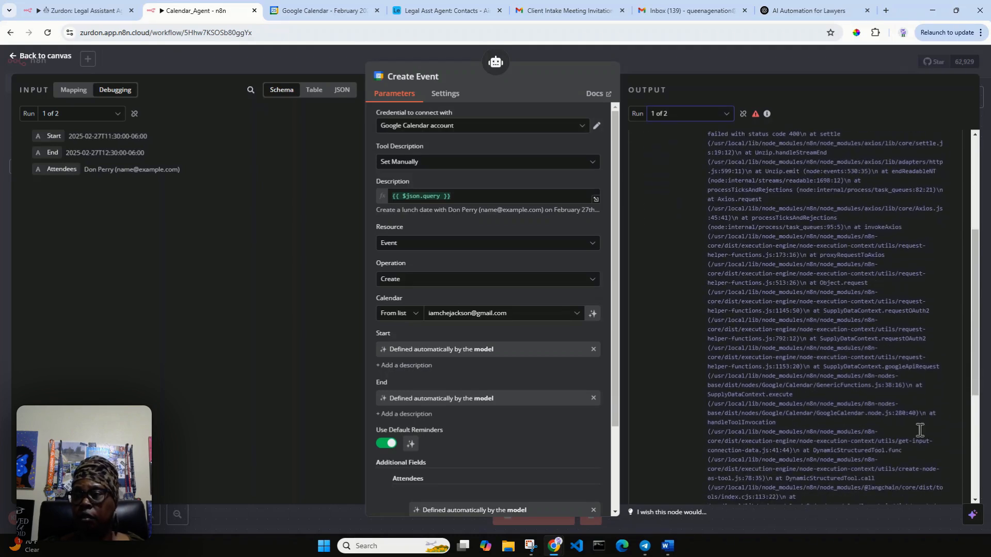
Step: Ask the AI Assistant about the selected error cause and read its fix for the attendees format
left_click(973, 517)
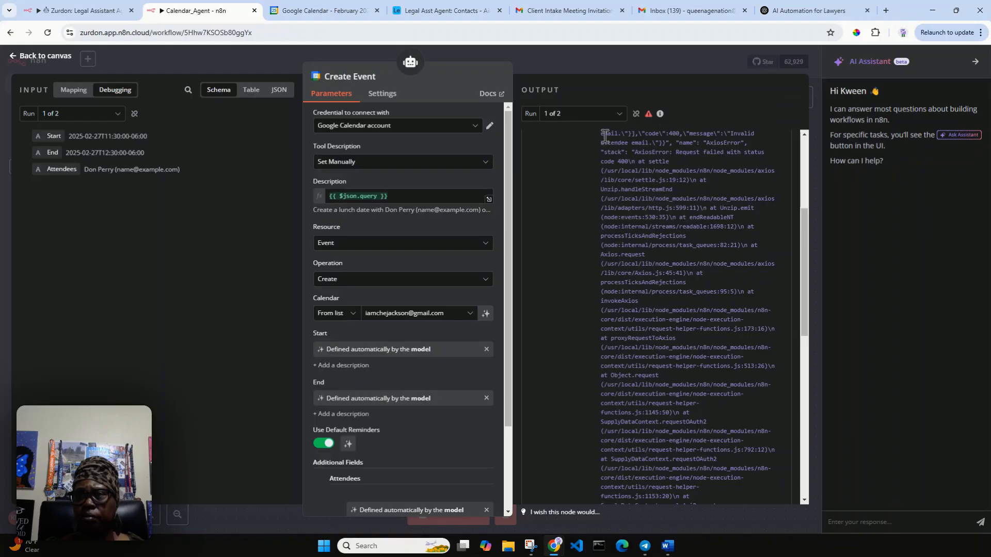
scroll(670, 249, "up", 5)
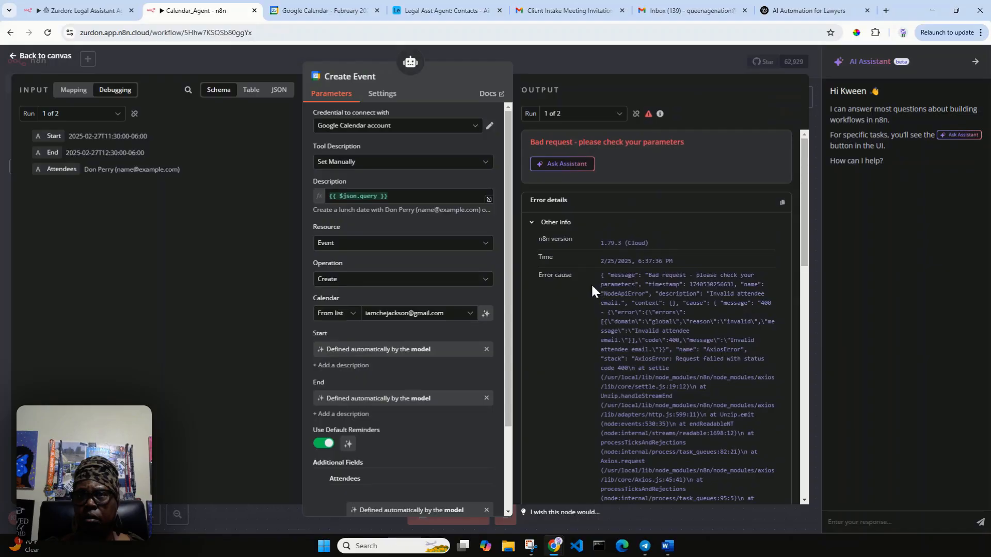
left_click_drag(599, 273, 719, 252)
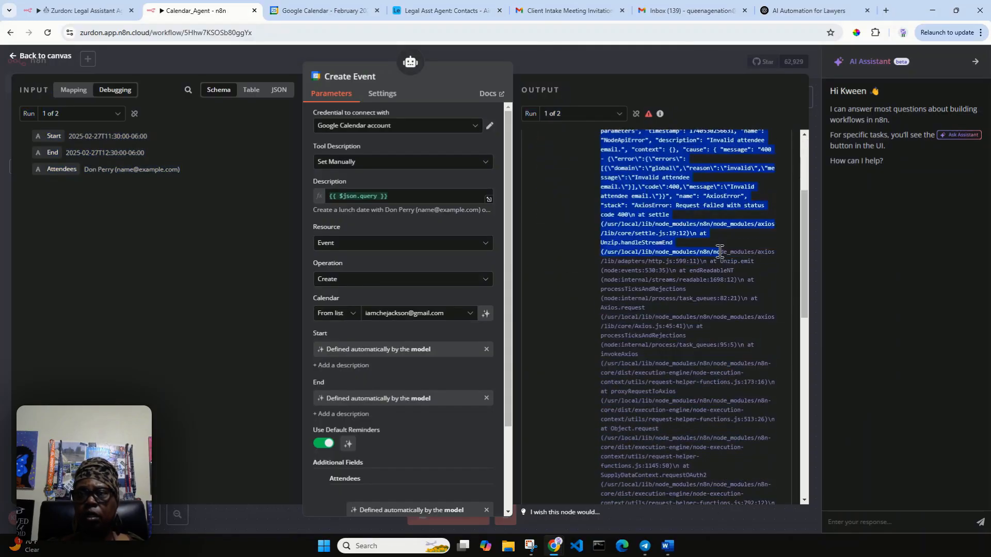
scroll(718, 255, "up", 3)
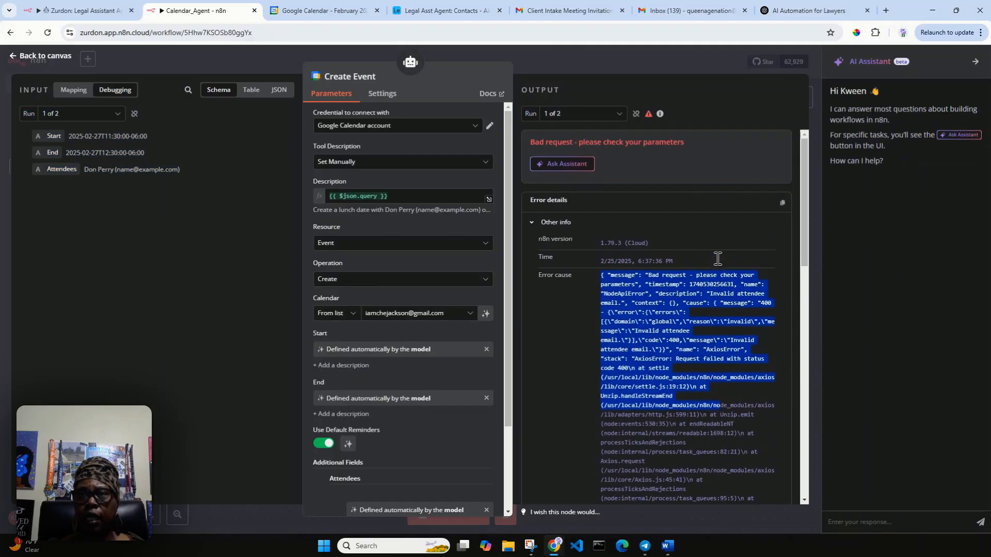
left_click(582, 166)
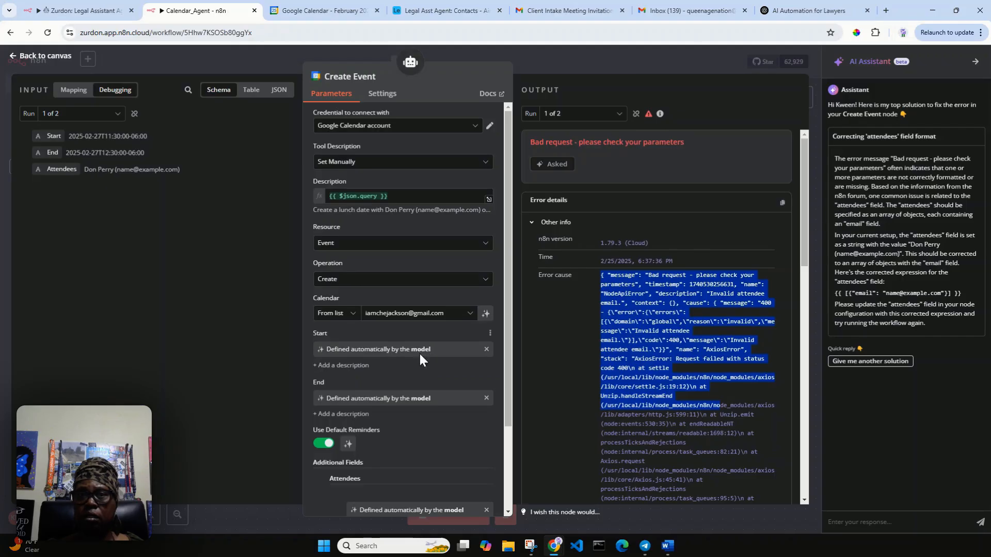
scroll(419, 351, "down", 3)
scroll(417, 361, "down", 1)
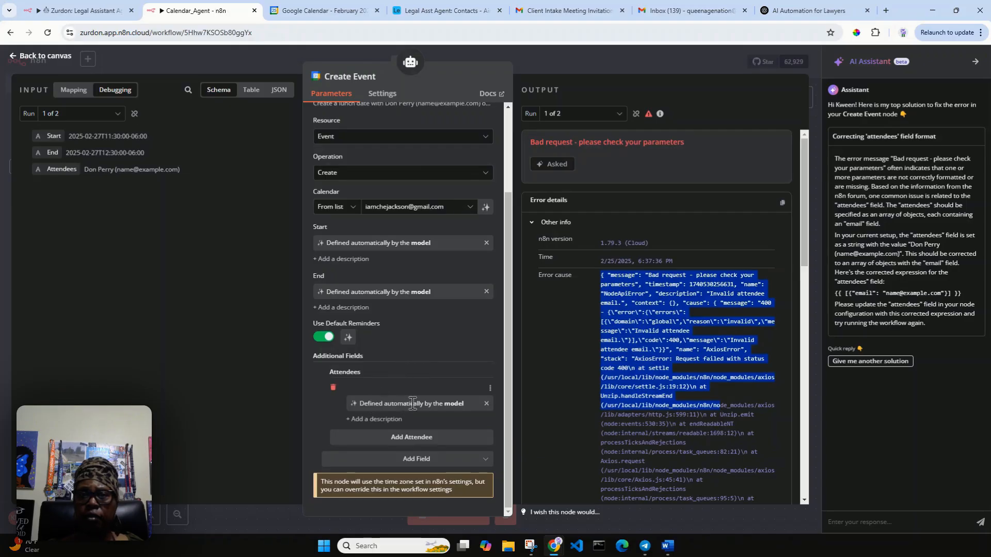
Step: Remove the model-defined attendee from Create Event's Additional Fields and close the AI Assistant
left_click(487, 405)
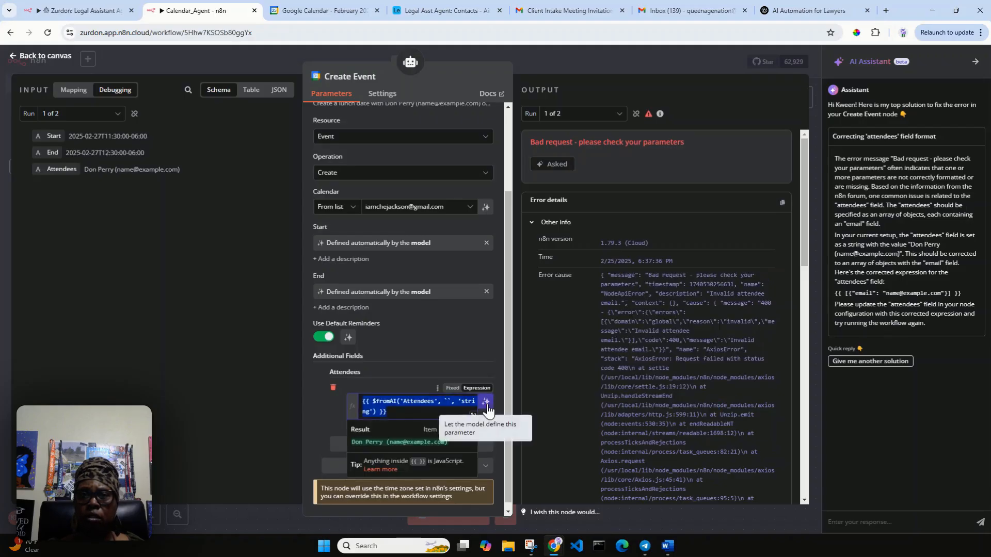
left_click(333, 388)
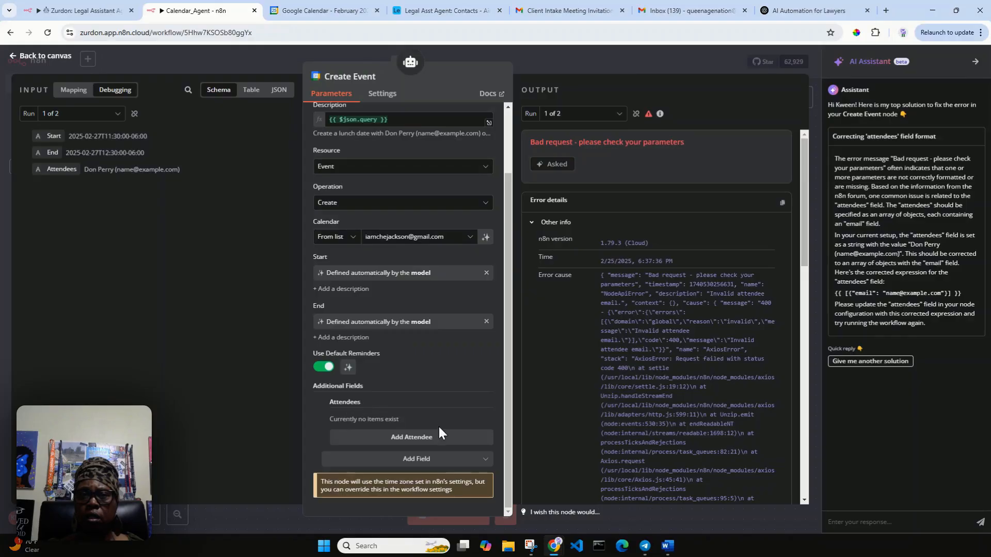
mouse_move(365, 401)
left_click(975, 61)
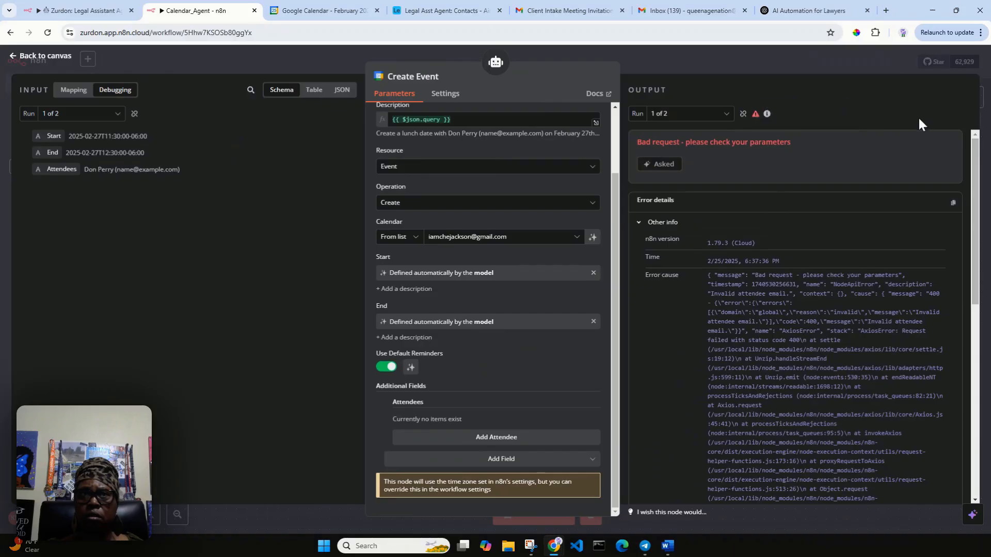
Step: Clear old execution data, save and re-test the workflow, then check Google Calendar for the event
left_click(46, 56)
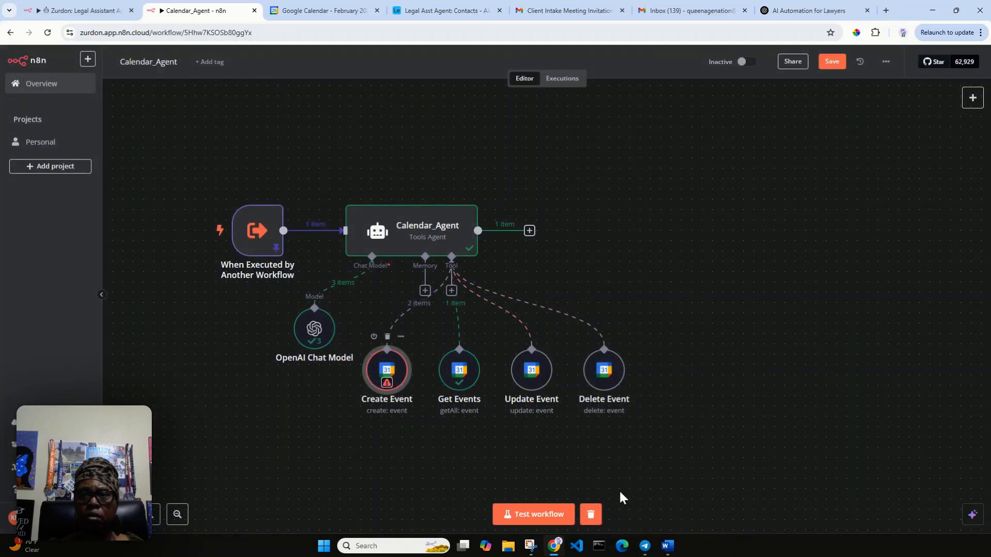
left_click(591, 515)
left_click(828, 62)
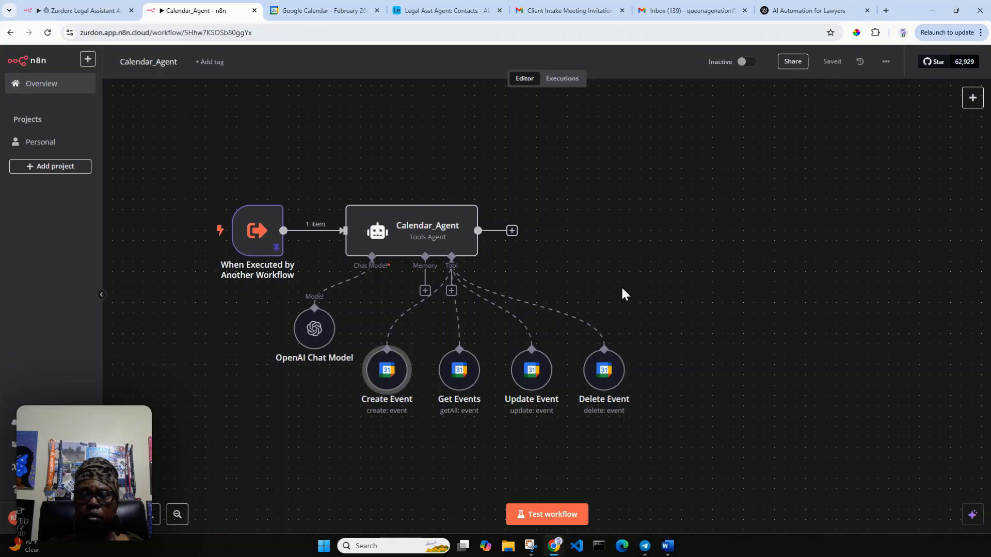
left_click(547, 515)
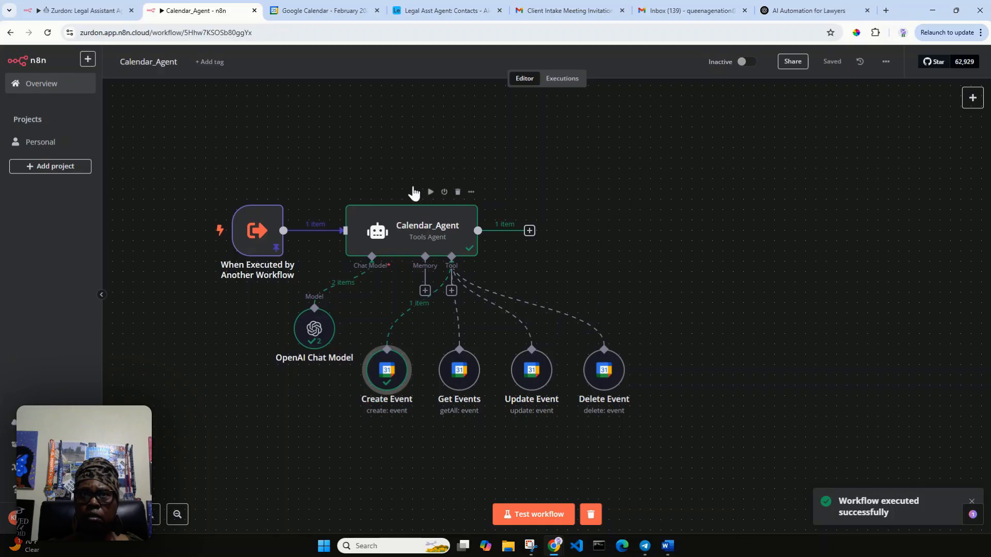
left_click(333, 14)
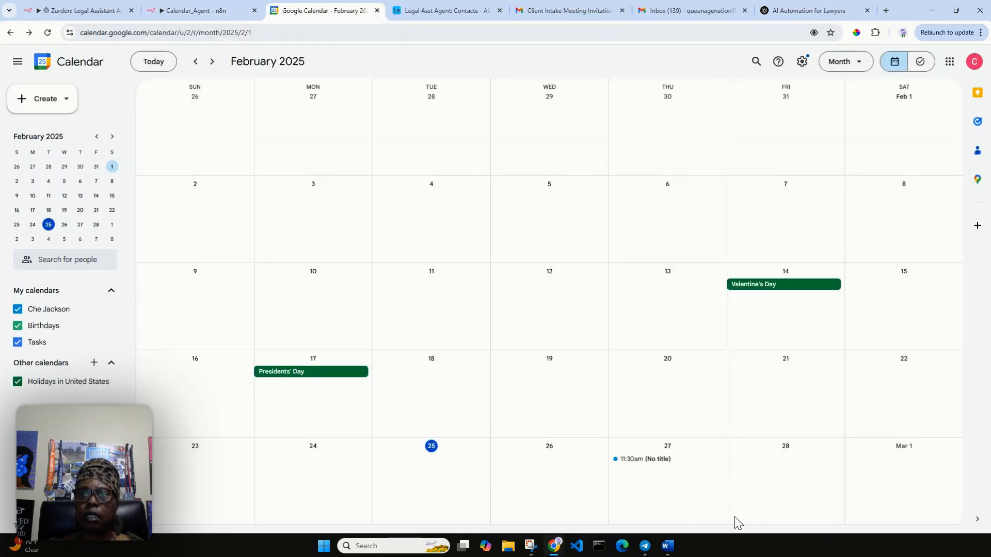
Step: Compare the untitled Feb 27 11:30am–12:30pm event with the trigger's pinned query
double_click(652, 463)
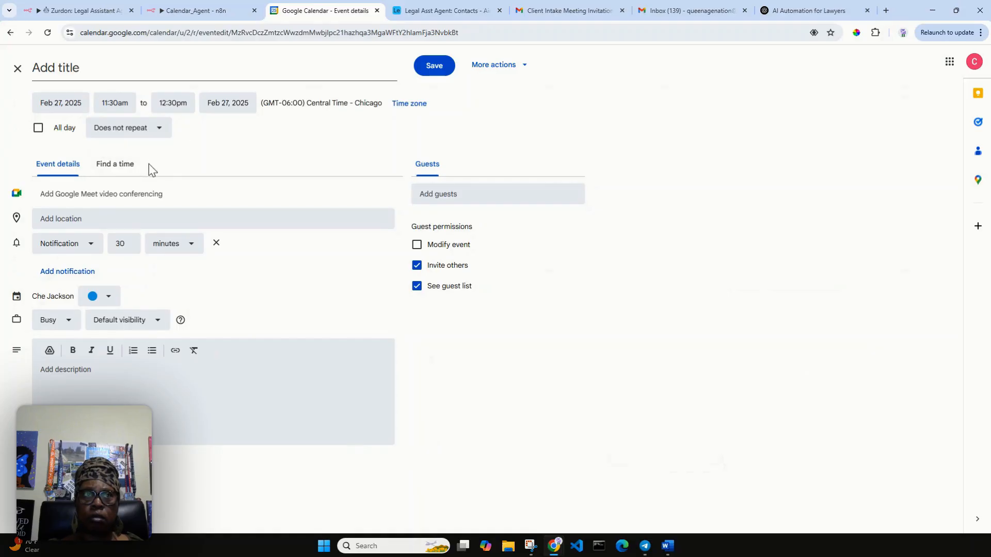
left_click(194, 10)
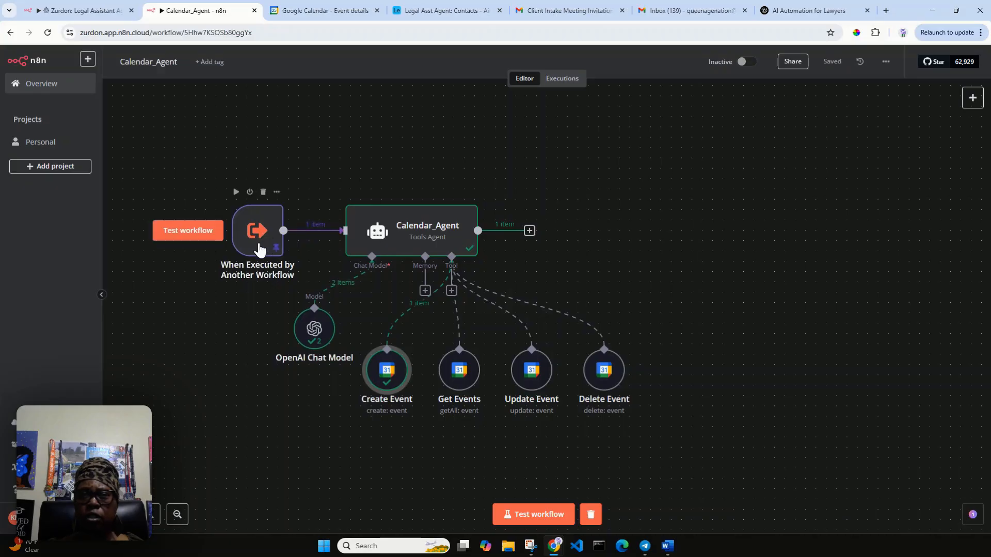
left_click(259, 245)
double_click(259, 243)
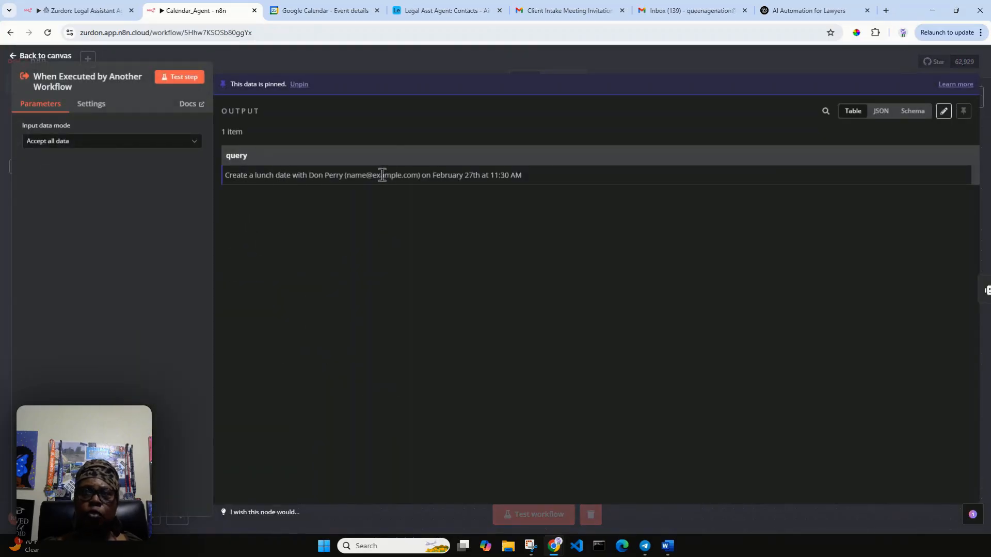
left_click(23, 56)
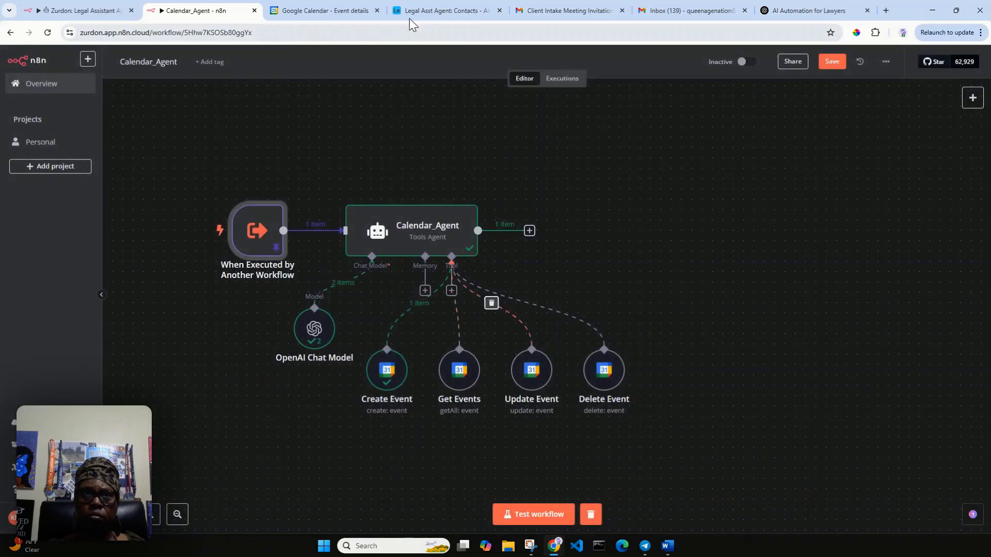
left_click(292, 10)
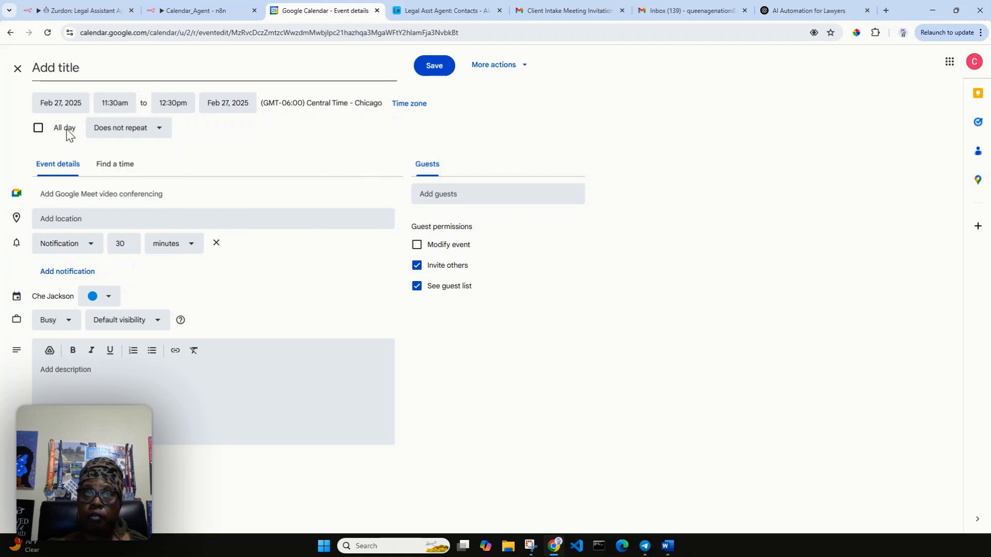
left_click(148, 8)
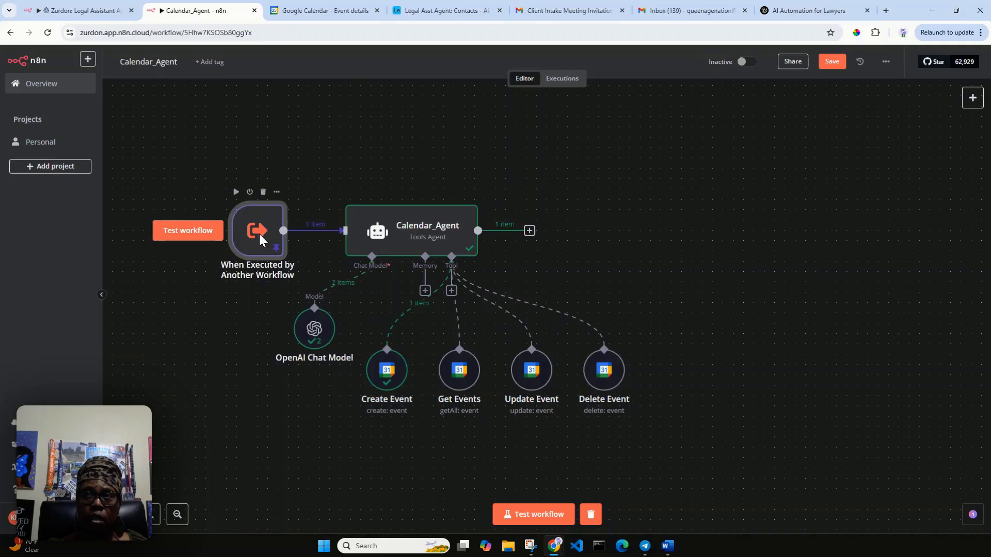
Step: Add a Summary field filled in automatically by the model to the Create Event node
double_click(261, 240)
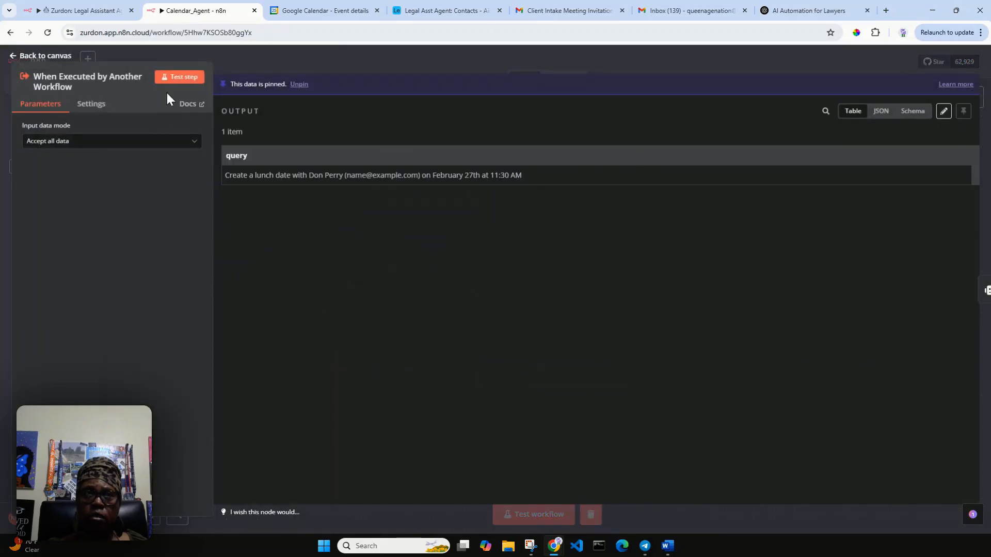
left_click(66, 55)
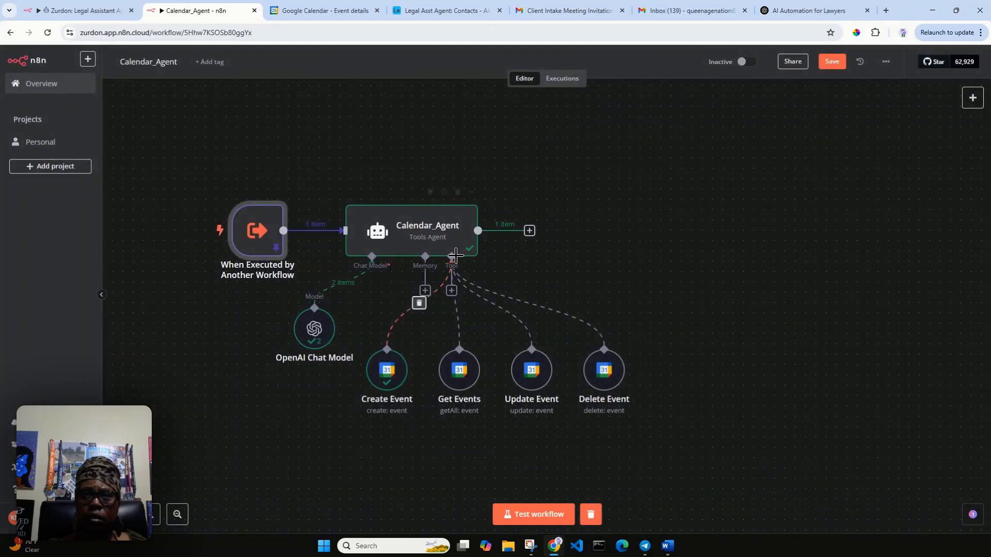
double_click(383, 376)
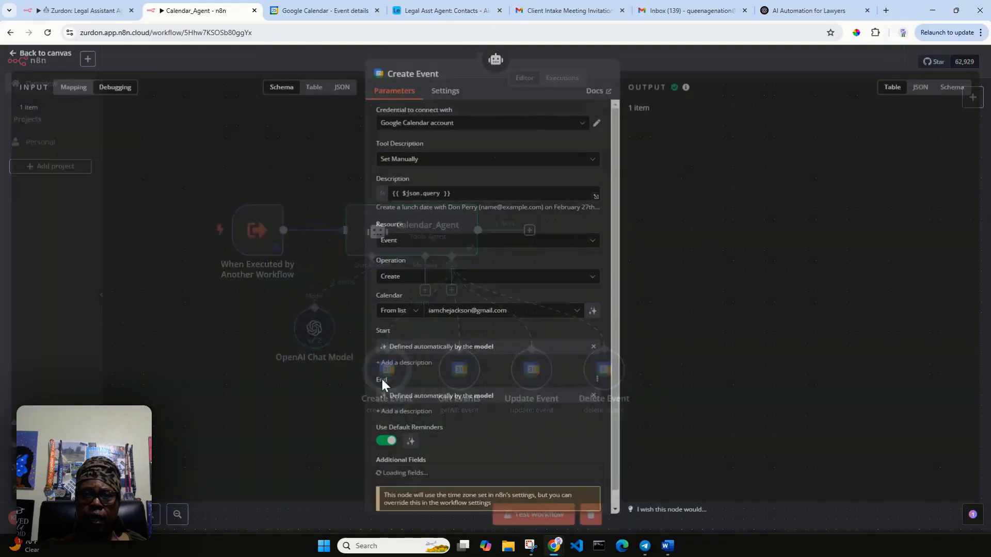
scroll(541, 340, "down", 2)
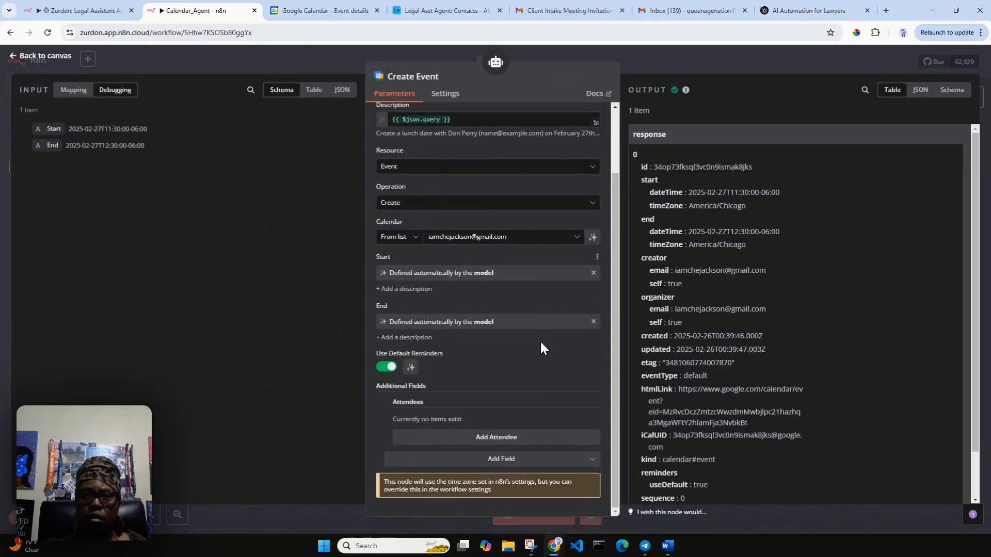
left_click(570, 460)
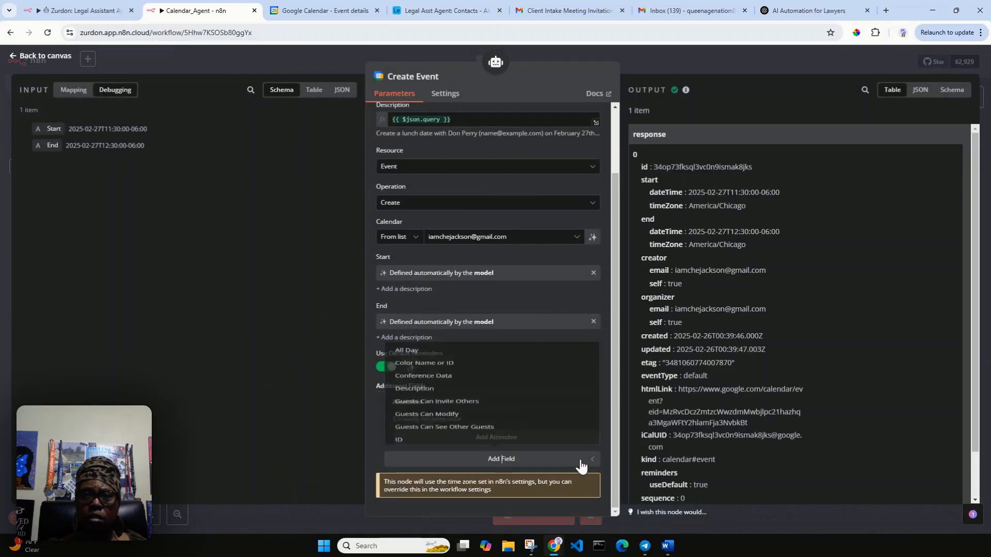
scroll(518, 413, "down", 5)
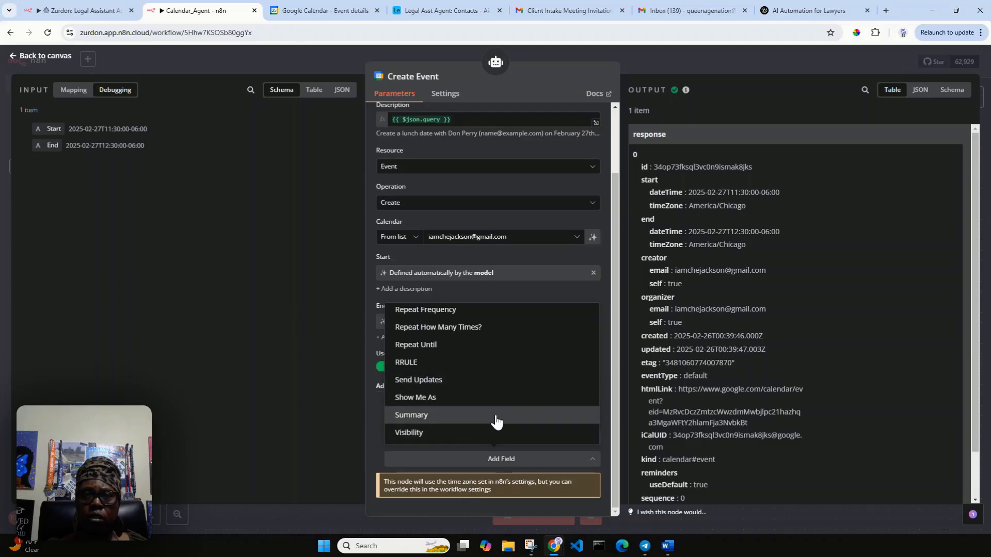
left_click(494, 421)
scroll(499, 411, "down", 1)
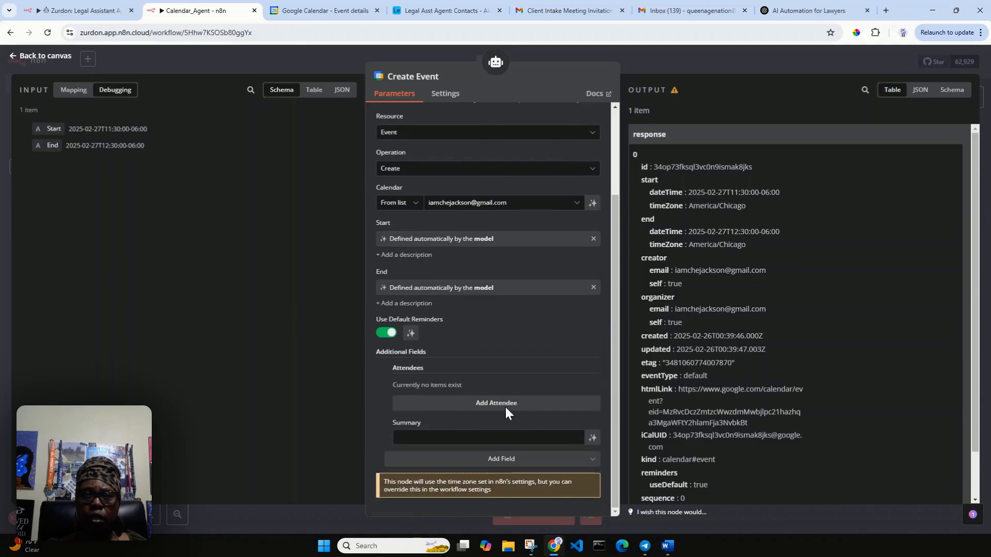
left_click(593, 440)
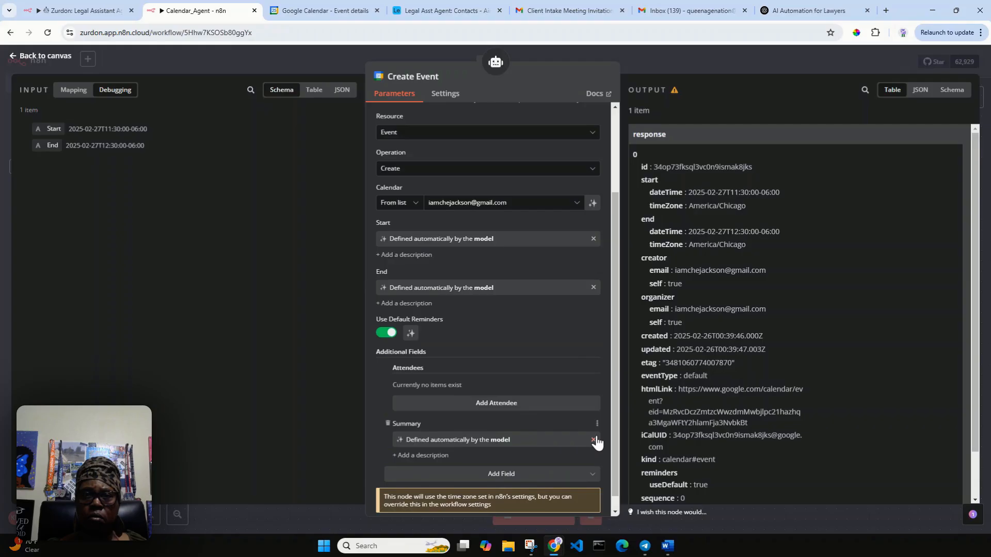
left_click(54, 63)
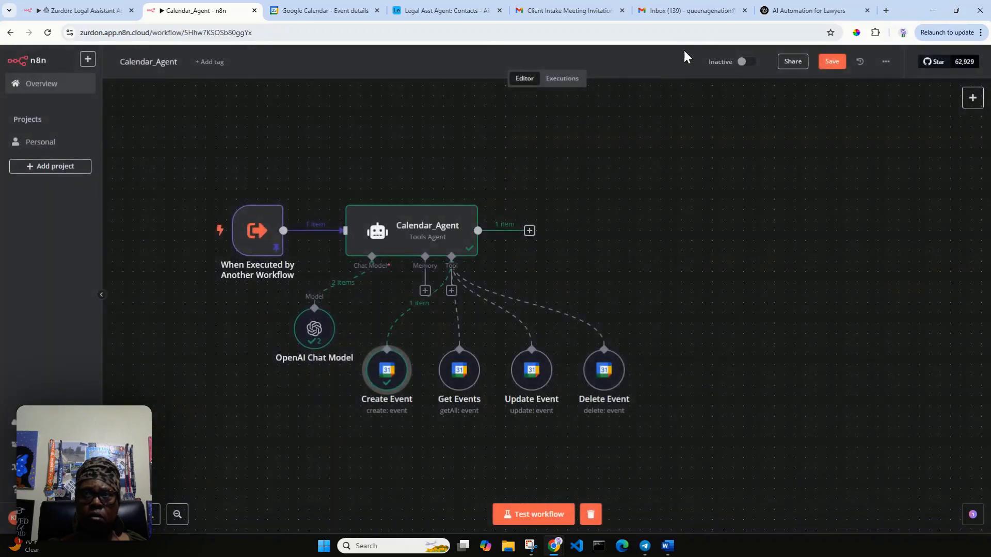
Step: Save the workflow, delete the untitled Feb 27 event from Google Calendar, and re-run the test
left_click(833, 62)
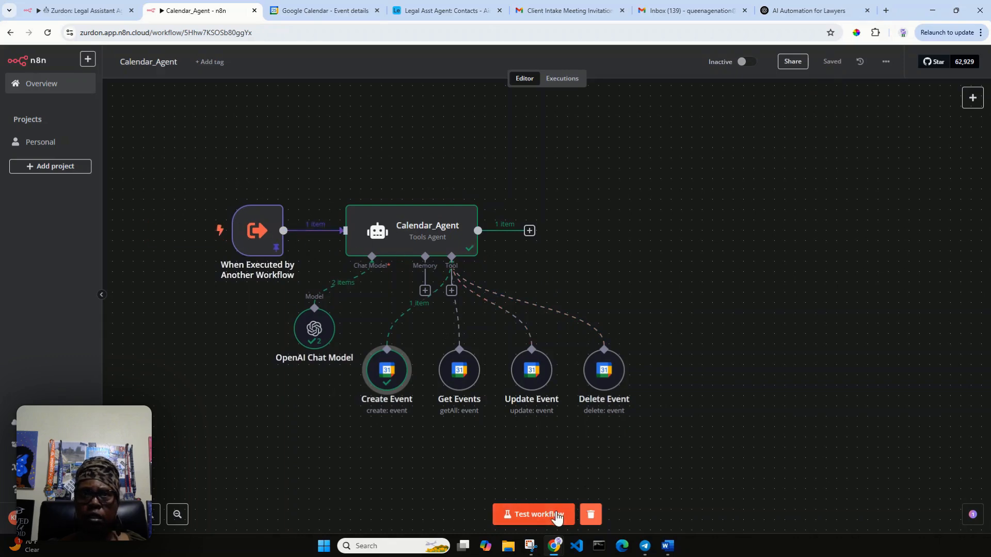
left_click(330, 11)
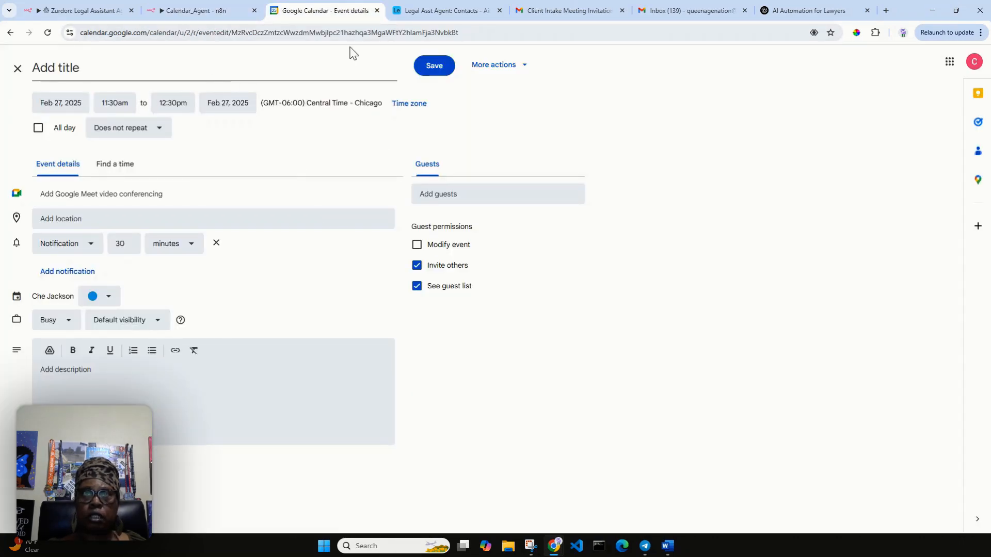
left_click(505, 66)
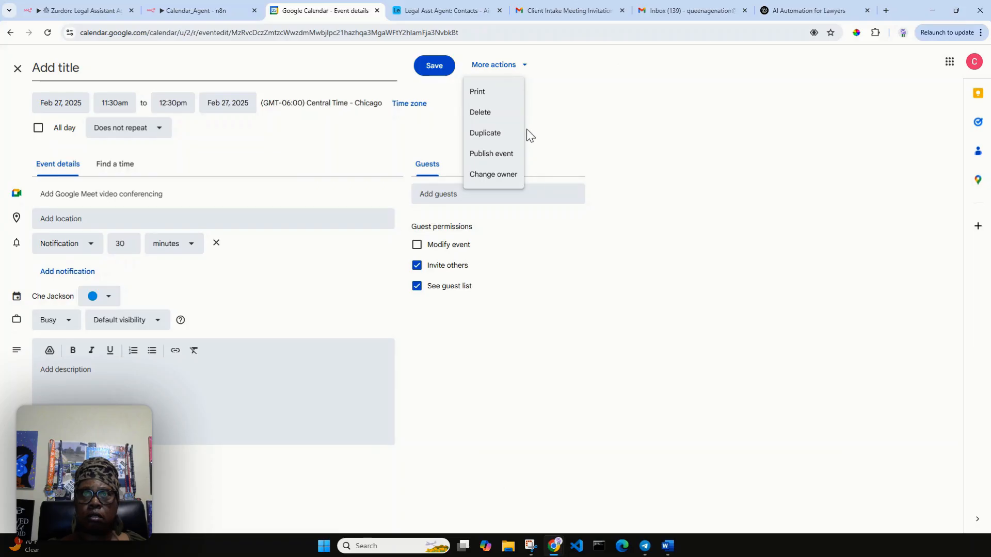
left_click(493, 114)
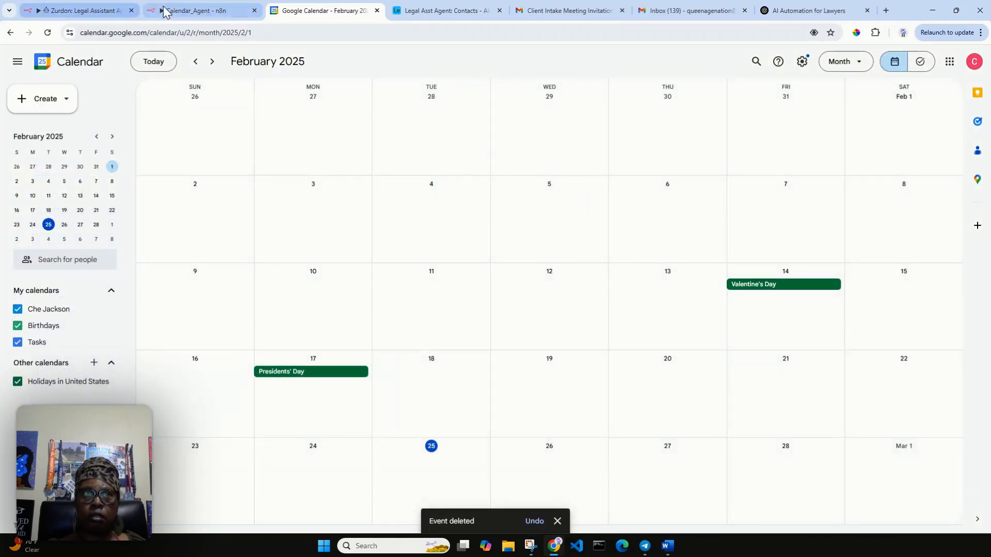
left_click(186, 10)
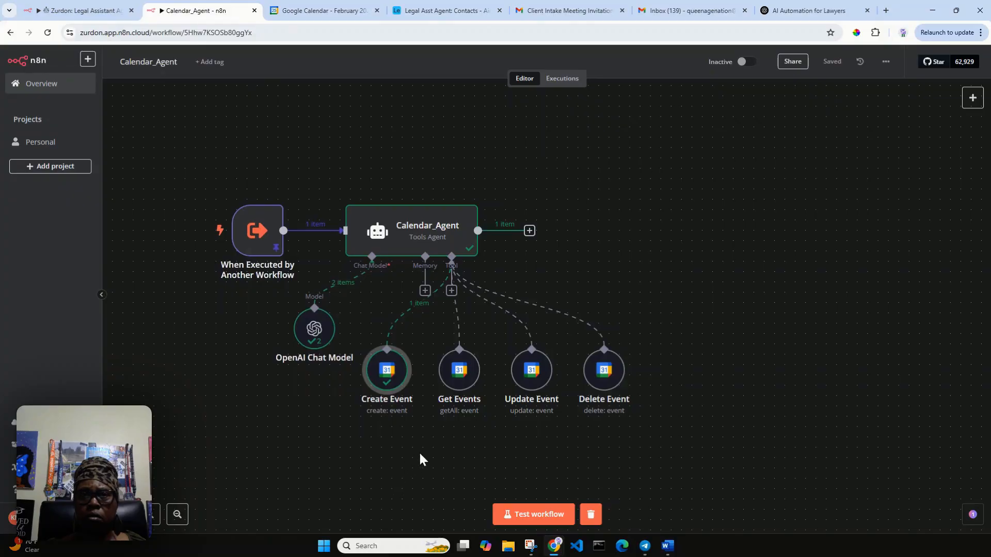
left_click(535, 514)
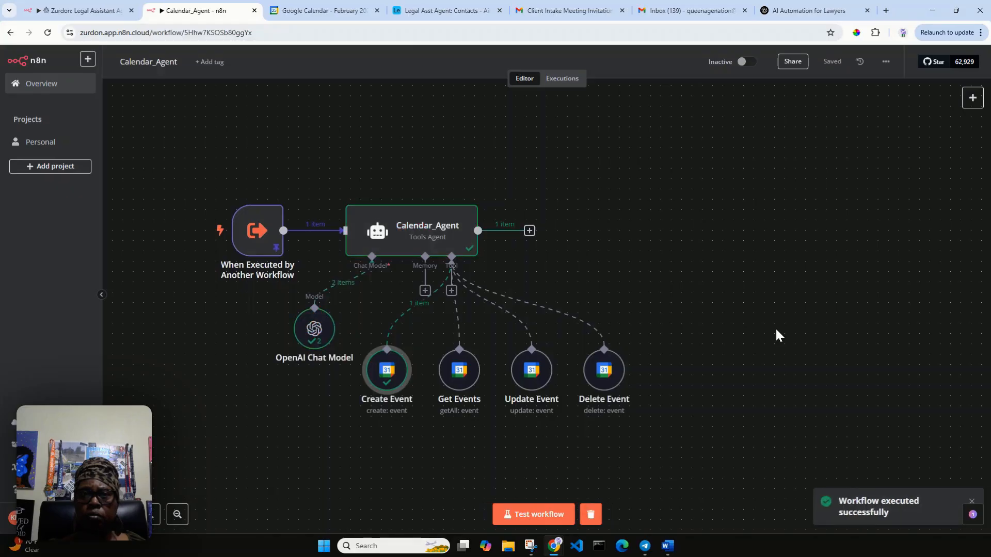
double_click(420, 249)
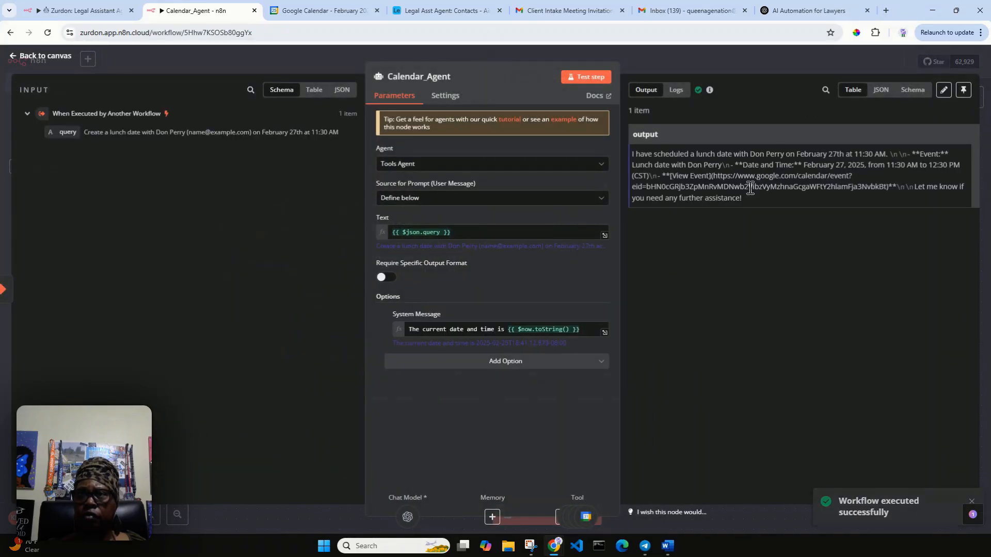
left_click(335, 6)
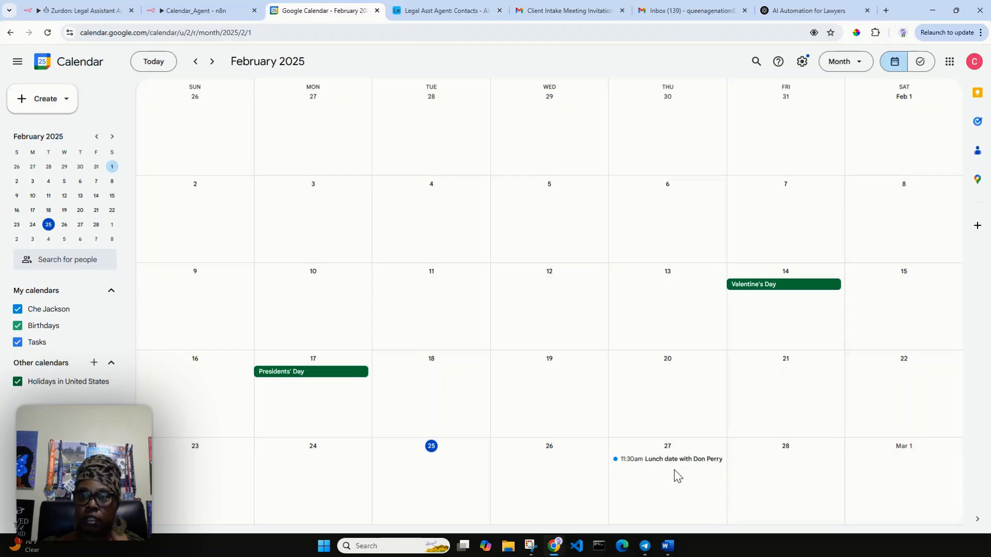
double_click(668, 461)
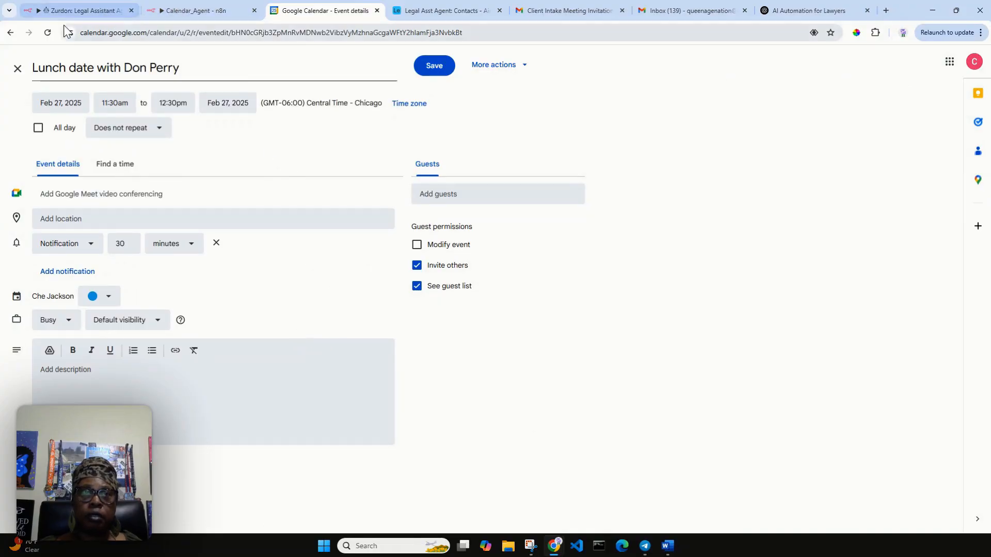
left_click(196, 14)
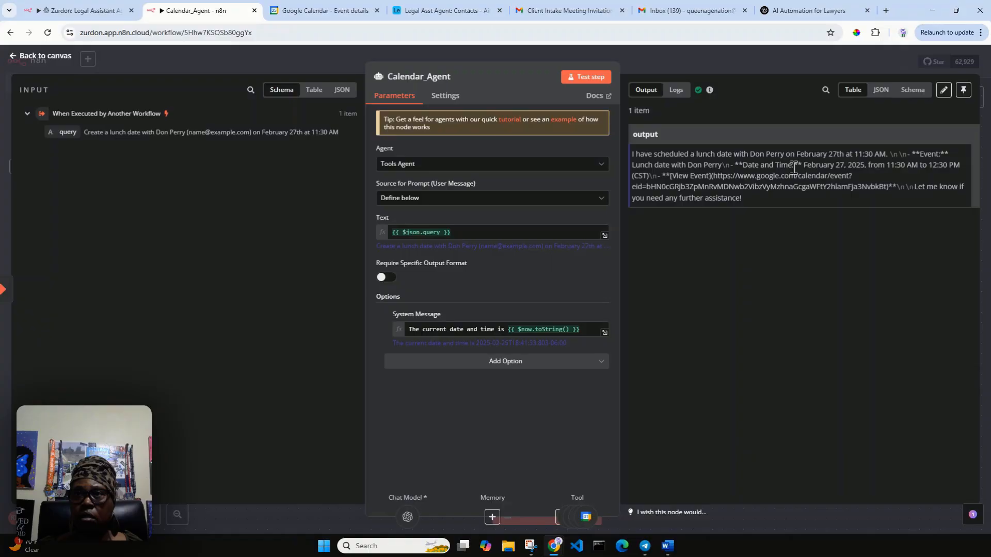
left_click(46, 56)
double_click(255, 239)
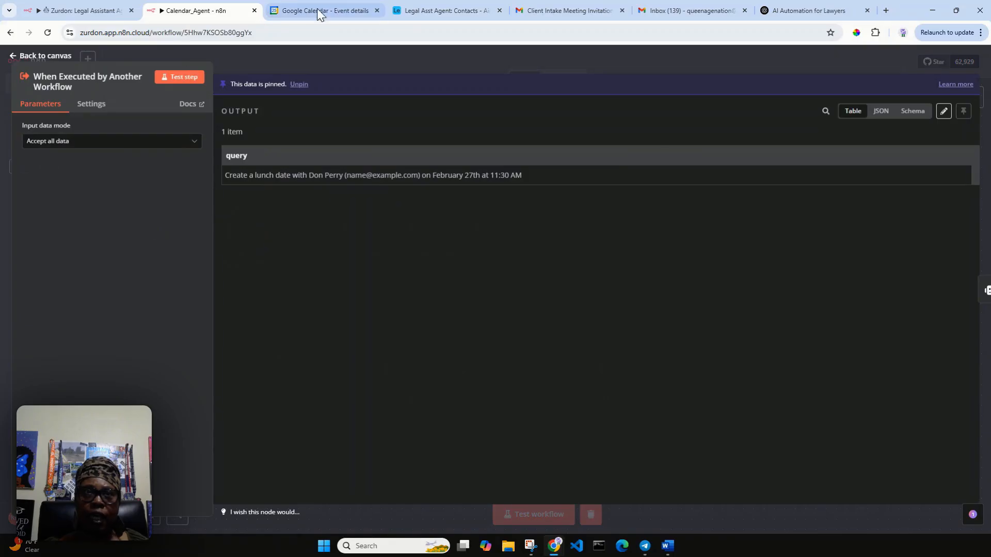
left_click(333, 11)
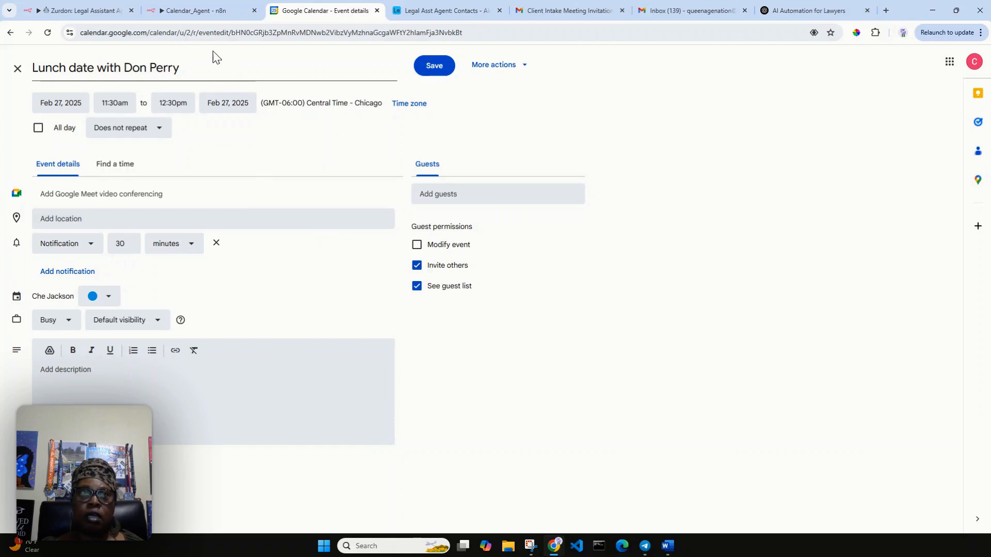
left_click(215, 9)
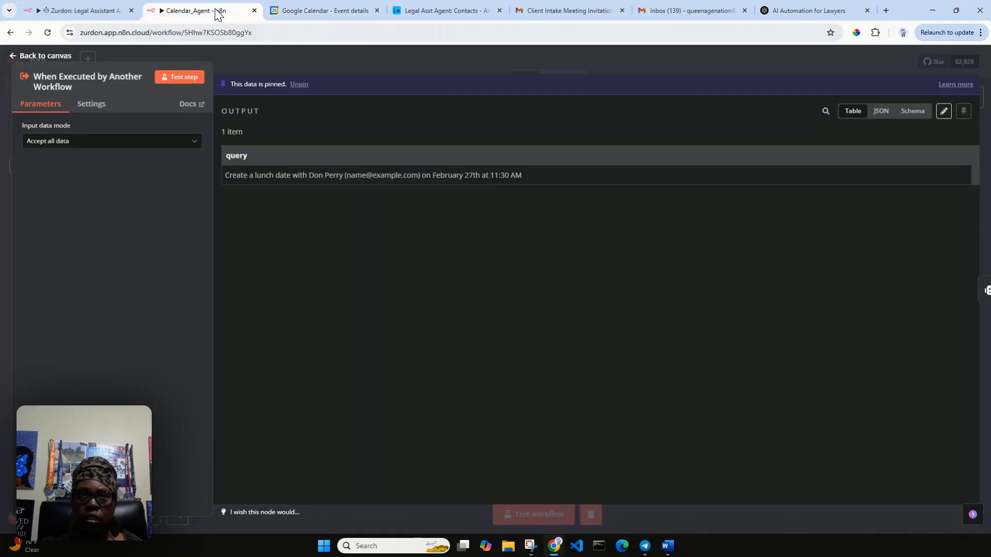
left_click(38, 57)
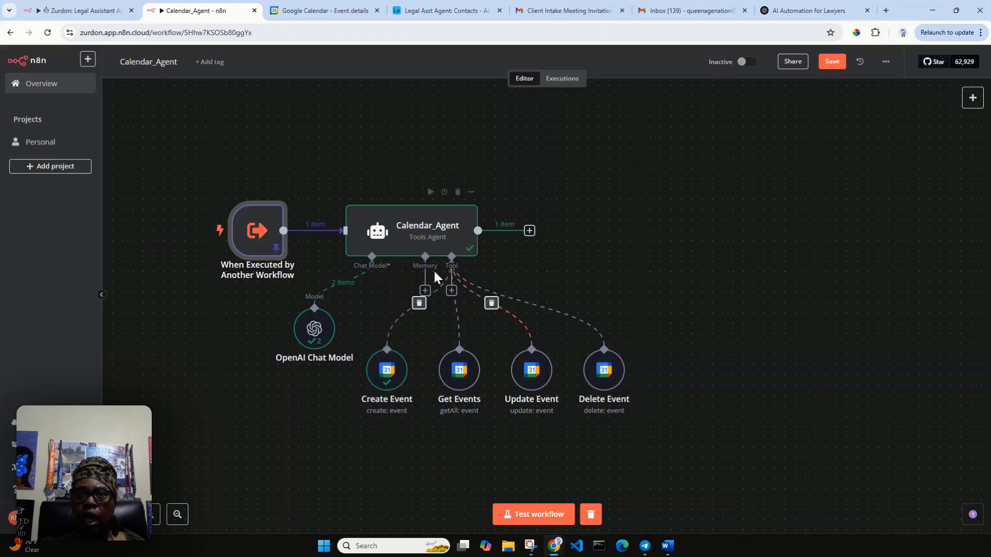
Step: Add a Google Calendar Tool to Calendar_Agent and look over its available operations
left_click(451, 291)
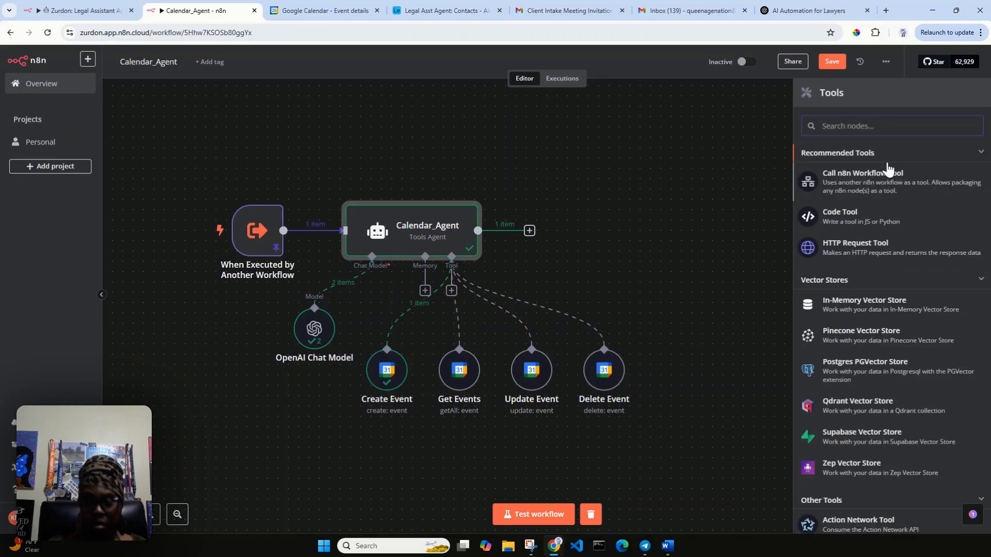
type("google")
type("calen")
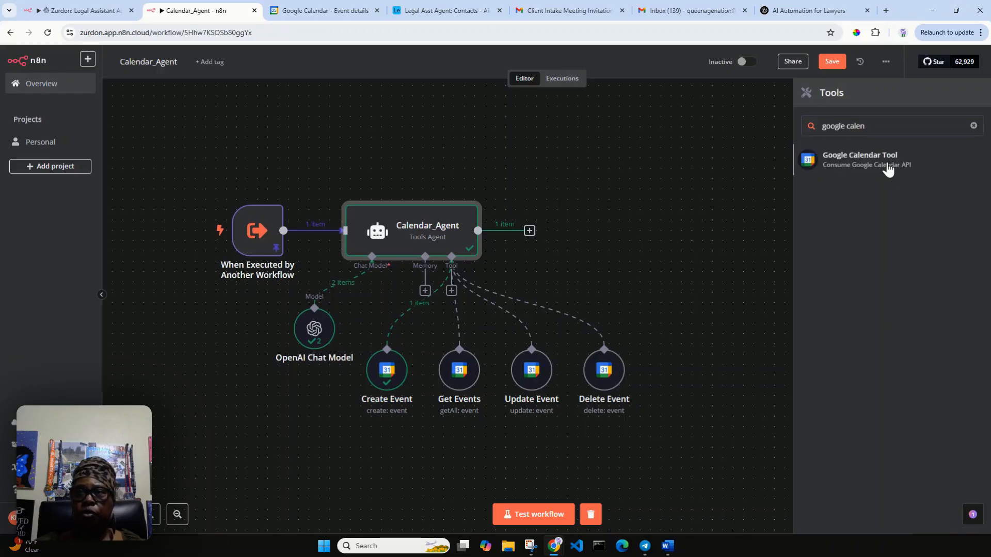
left_click(886, 160)
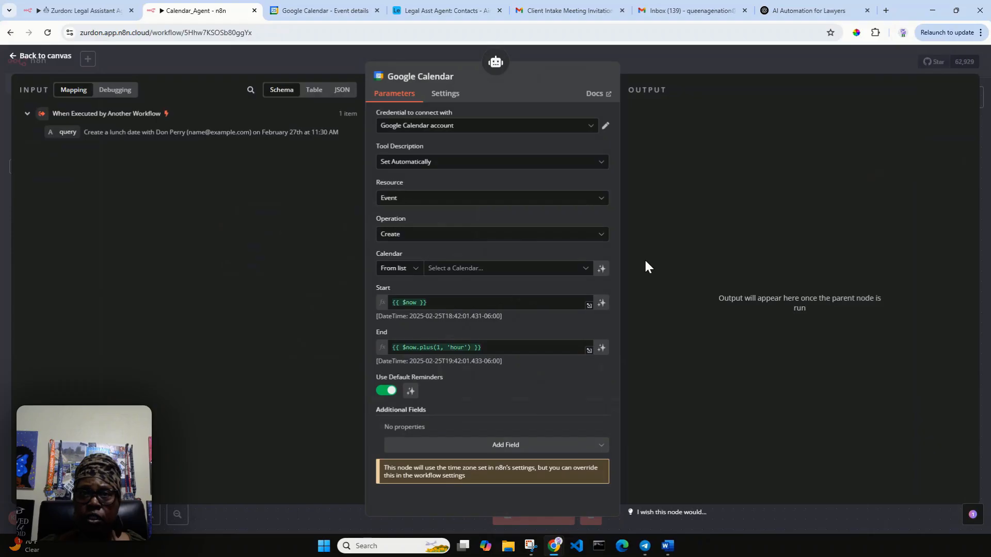
left_click(602, 236)
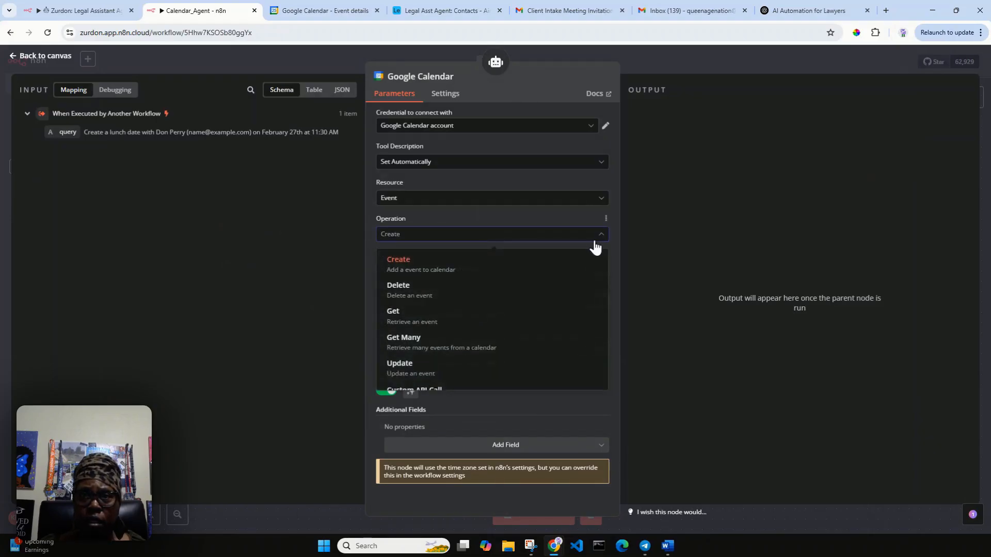
scroll(578, 279, "down", 1)
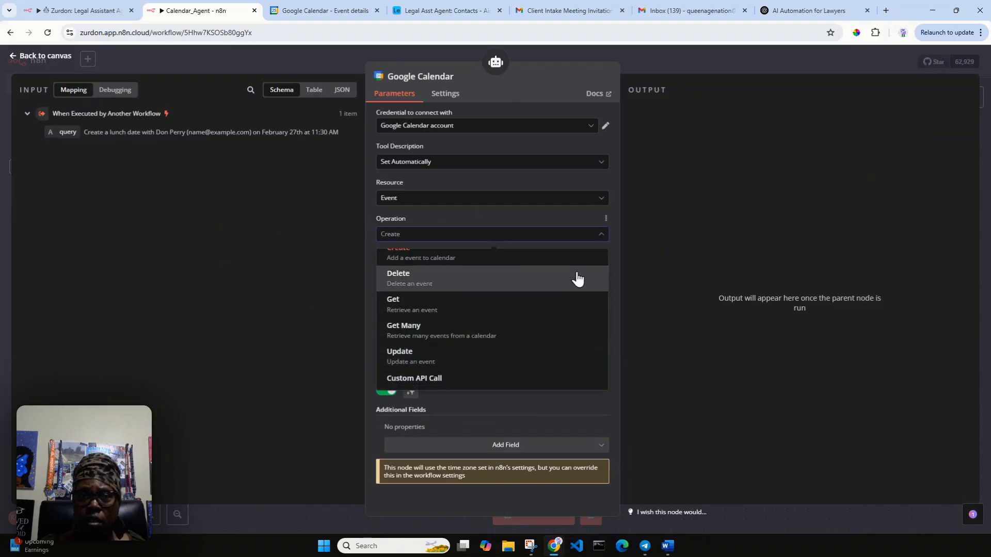
scroll(577, 279, "up", 1)
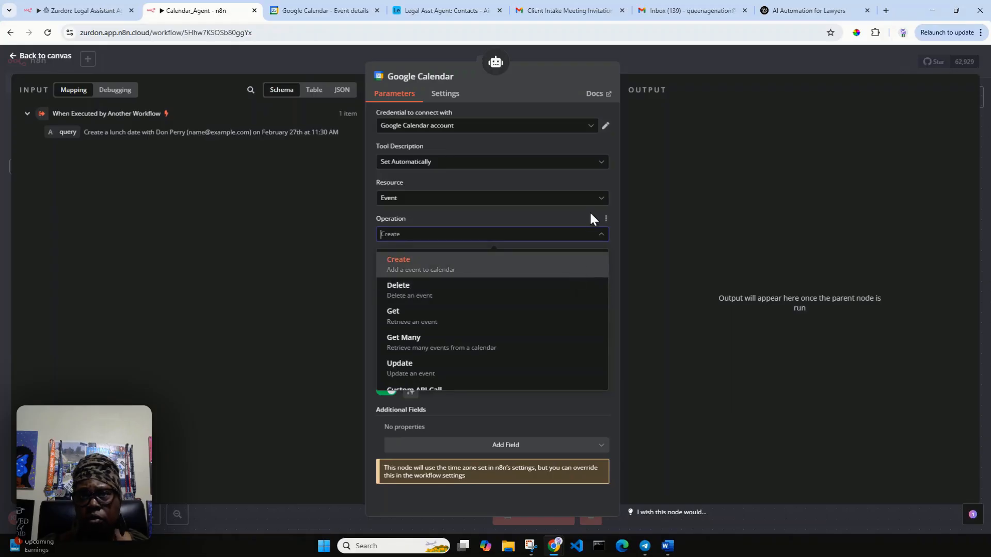
left_click(42, 55)
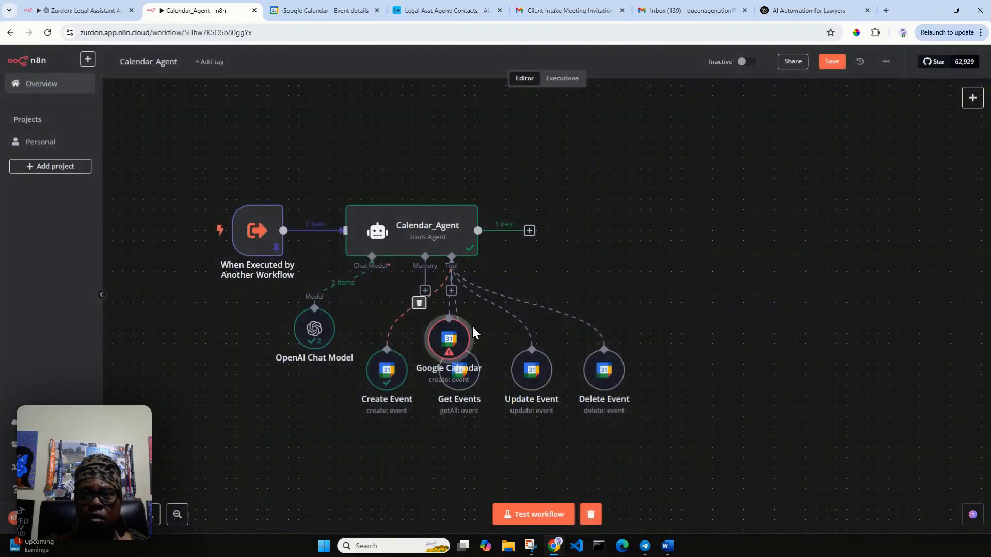
Step: Delete the extra Google Calendar node, clear execution data, and return to the Legal Assistant workflow
right_click(448, 346)
left_click(473, 508)
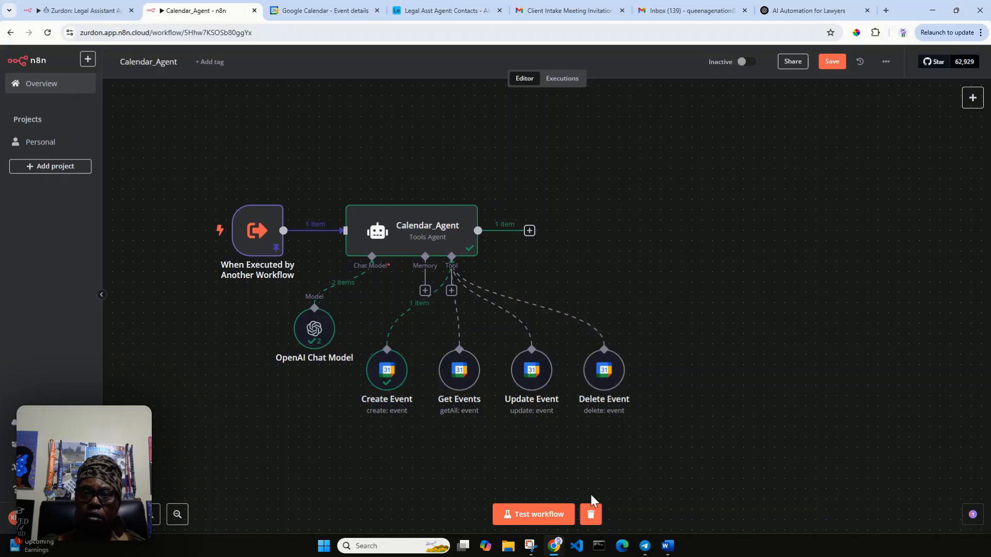
left_click(592, 513)
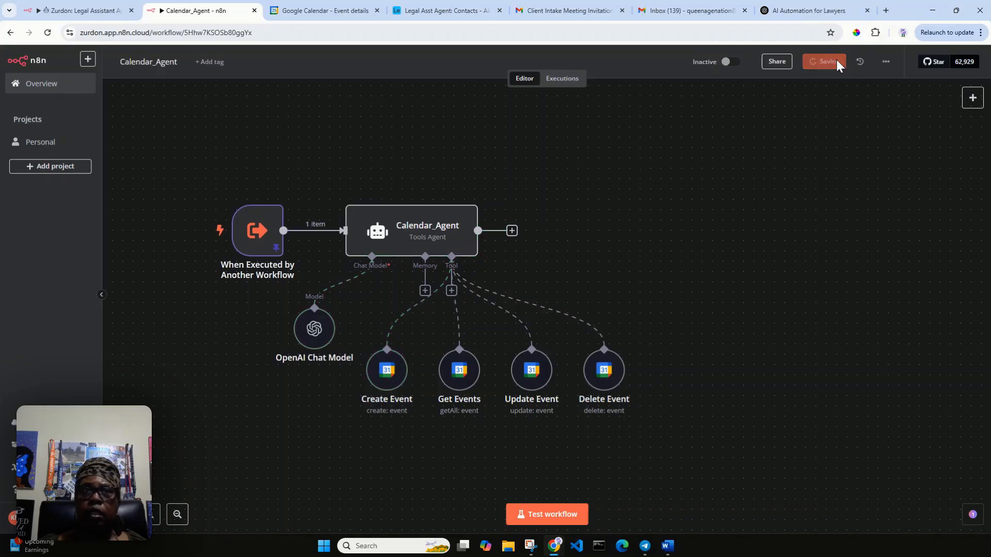
left_click(57, 10)
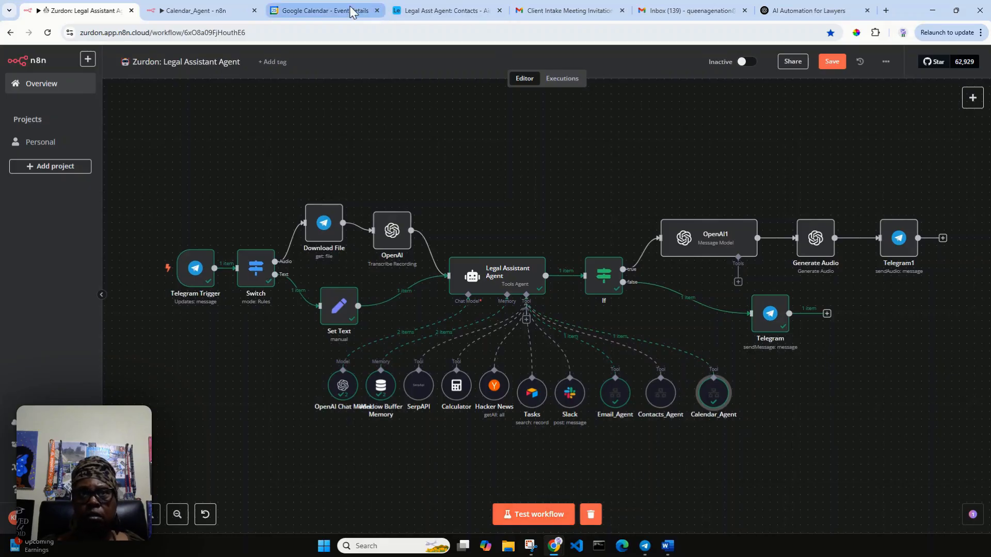
Step: Check the lunch event in Google Calendar, then start a workflow test waiting for Telegram
left_click(332, 12)
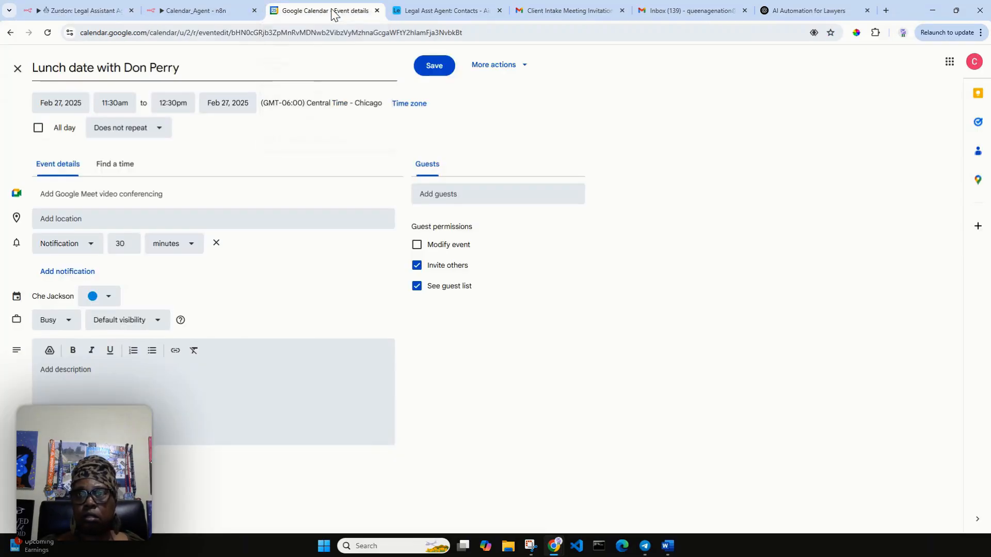
left_click(11, 33)
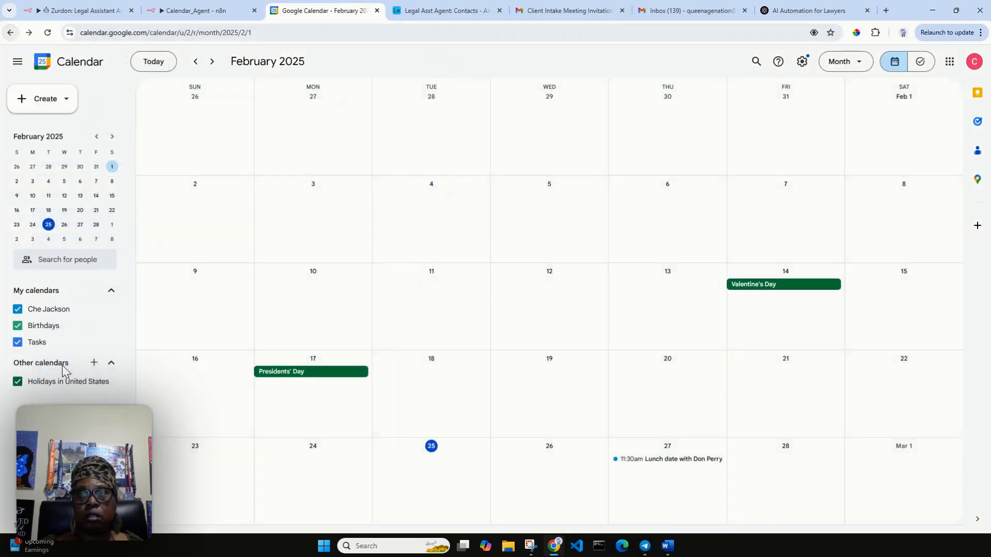
left_click(83, 11)
left_click(535, 520)
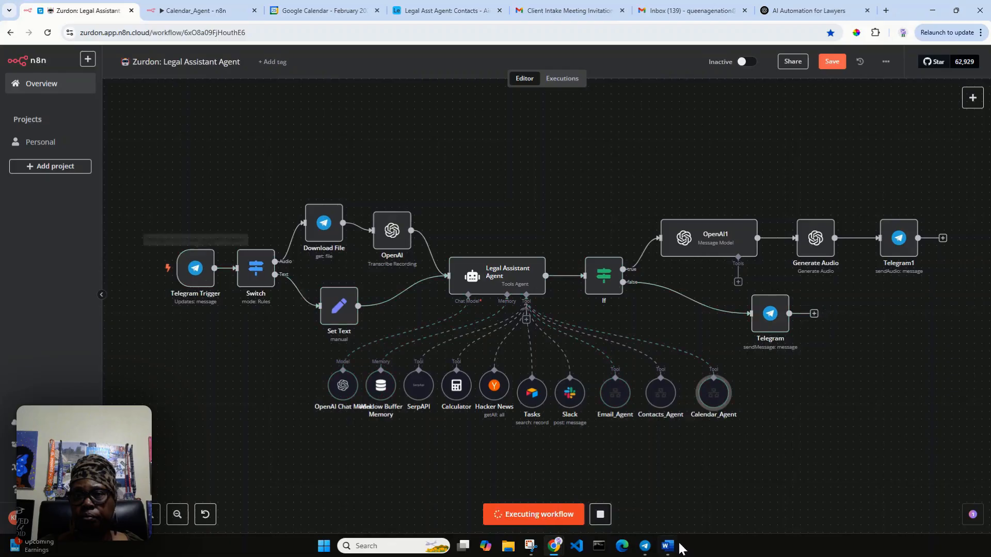
left_click(646, 547)
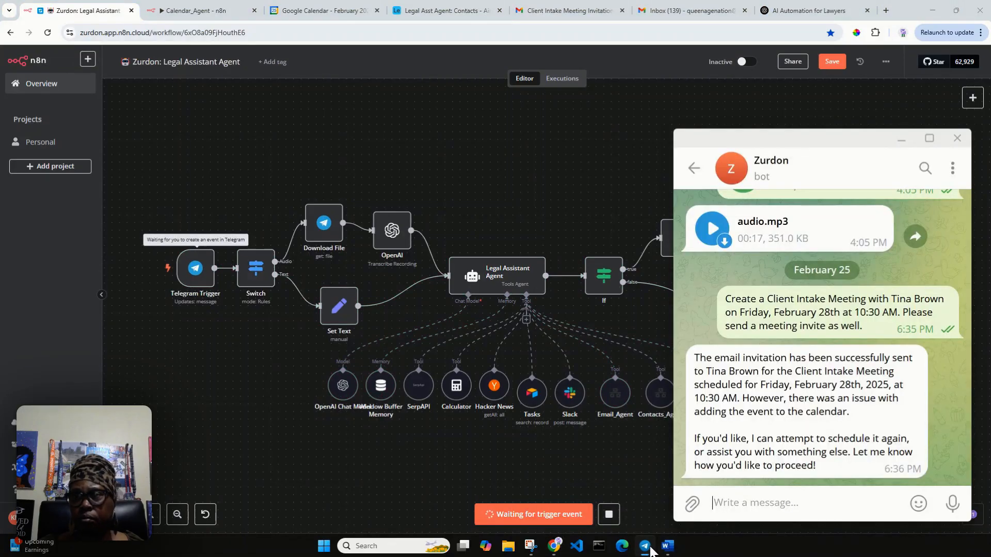
Step: Resend the earlier meeting request to the bot with Friday changed to Wednesday
double_click(857, 349)
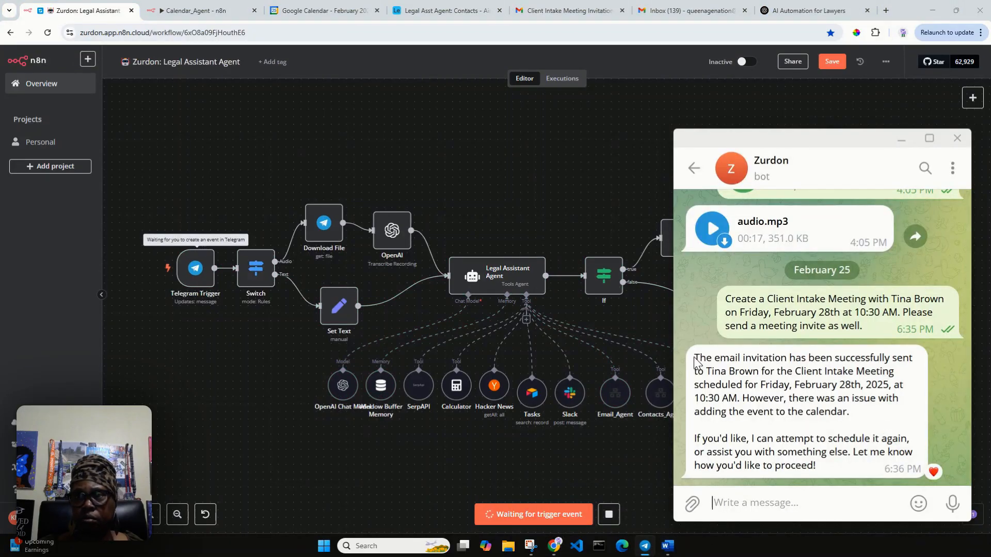
left_click_drag(694, 360, 703, 359)
mouse_move(729, 298)
left_mouse_down()
mouse_move(896, 312)
mouse_move(867, 327)
mouse_move(724, 298)
left_mouse_up()
left_click(874, 329)
right_click(742, 302)
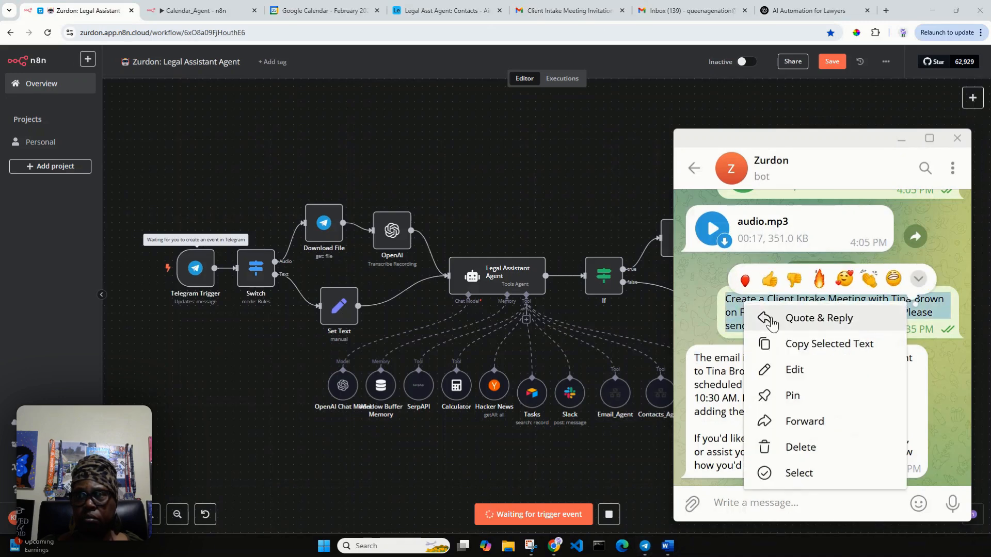
left_click(811, 347)
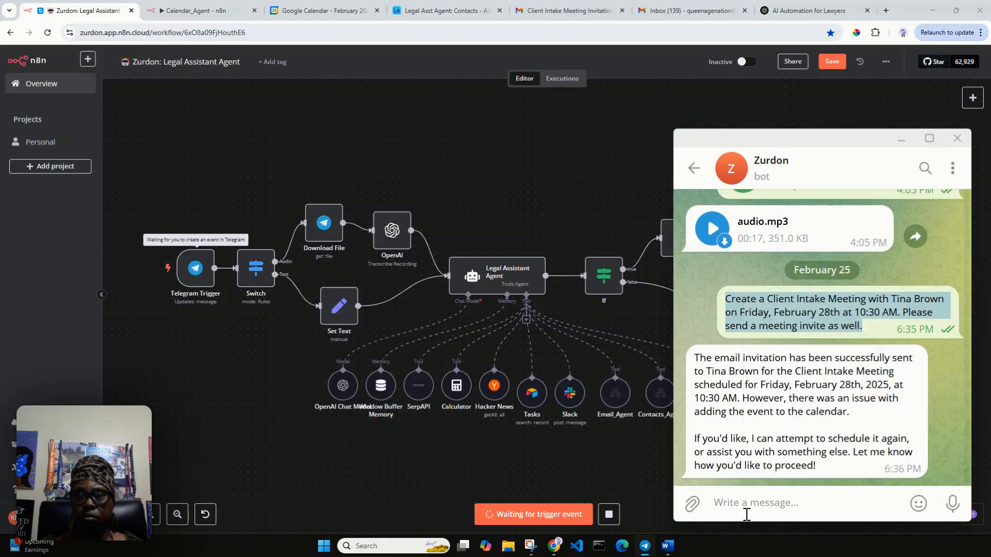
left_click(747, 507)
key("ctrl+v")
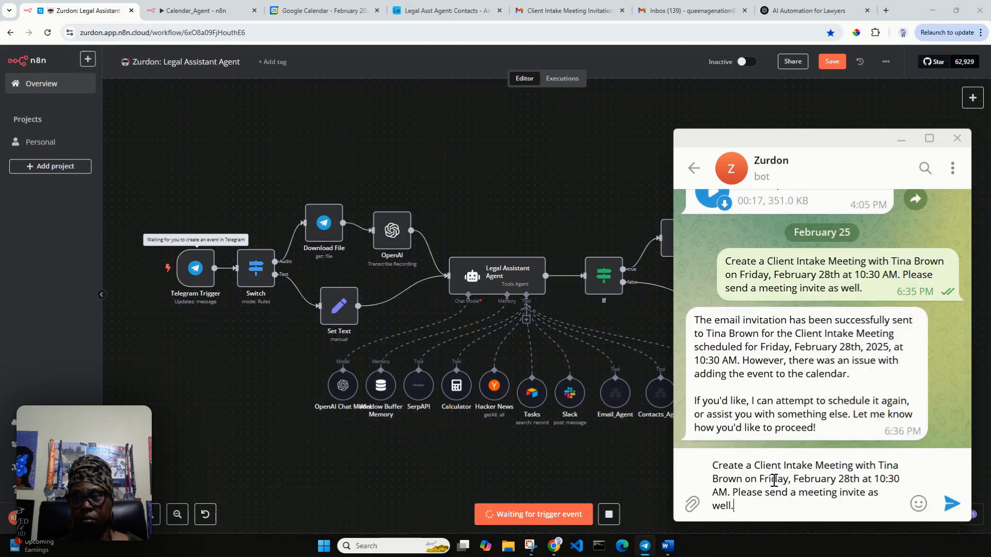
mouse_move(775, 480)
left_mouse_down()
mouse_move(754, 480)
mouse_move(777, 477)
left_mouse_up()
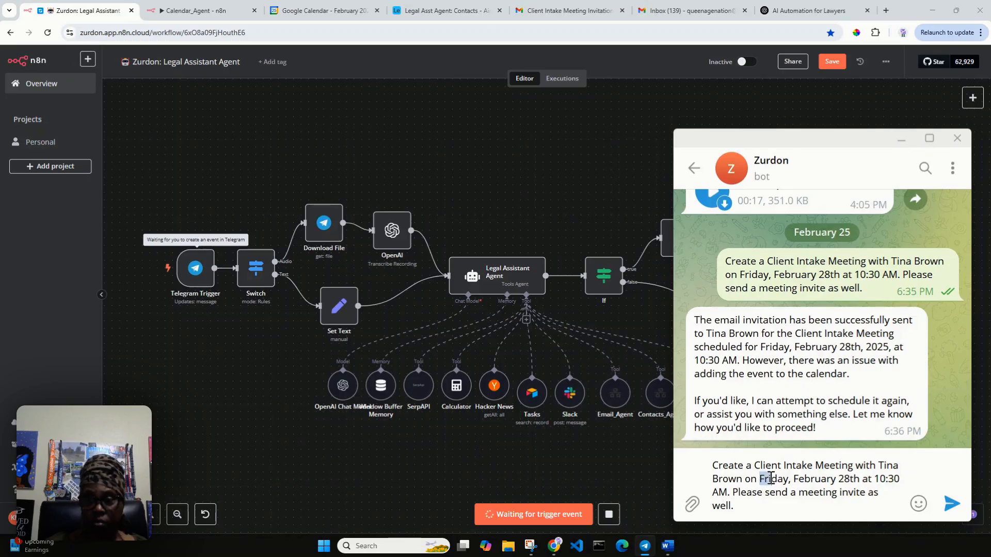
type("Wednes")
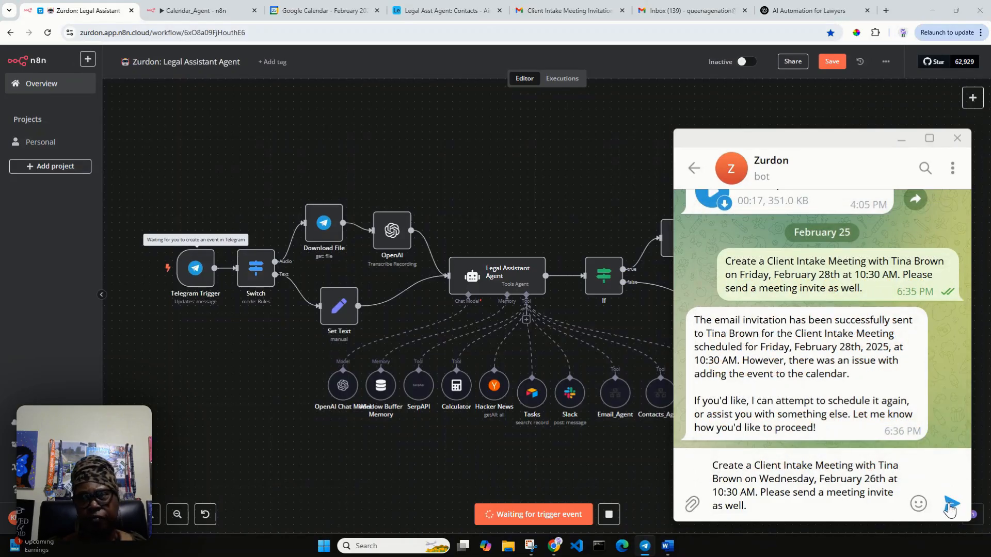
left_click(949, 508)
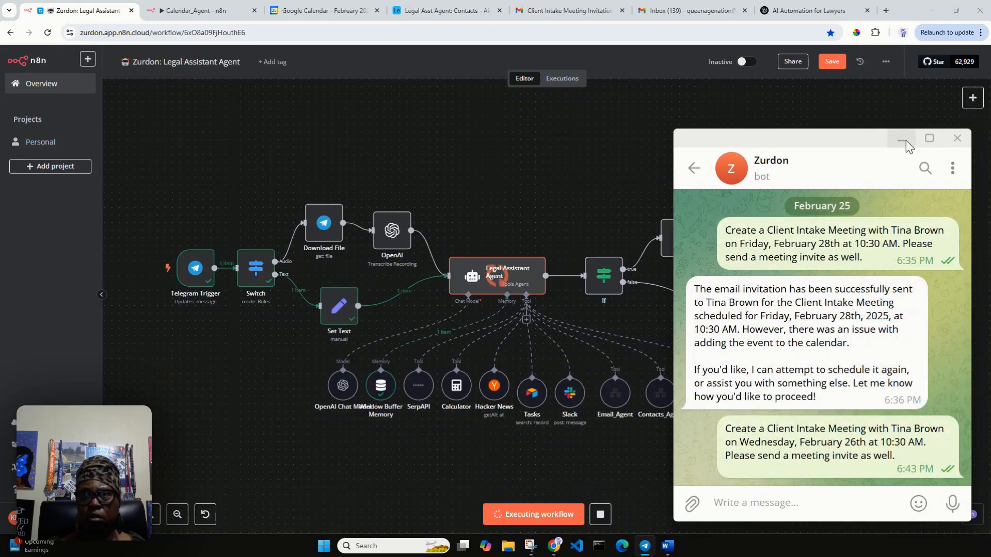
Step: Watch the workflow run and read the bot's confirmation for Wednesday, February 26th, 10:30–11:30 AM
left_click(903, 140)
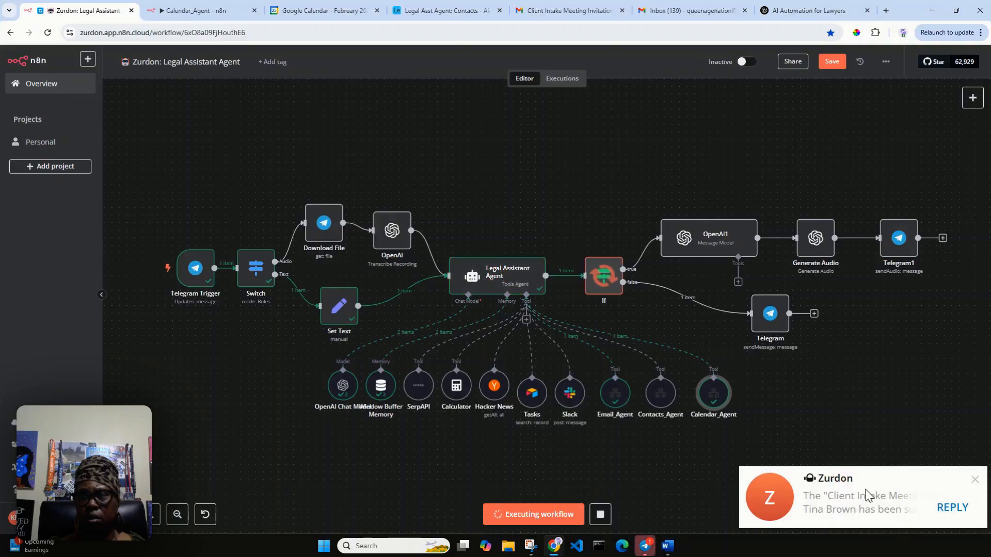
left_click(867, 499)
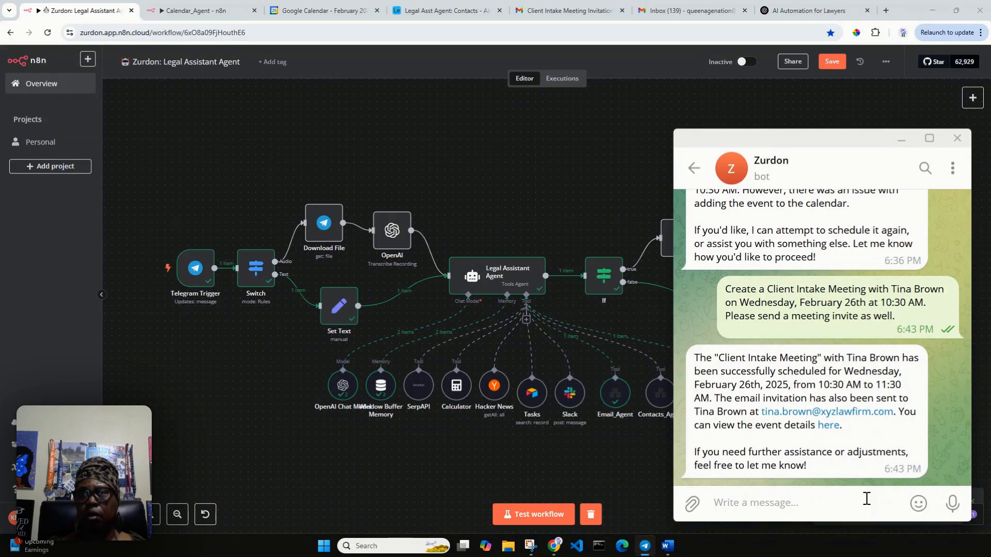
double_click(801, 355)
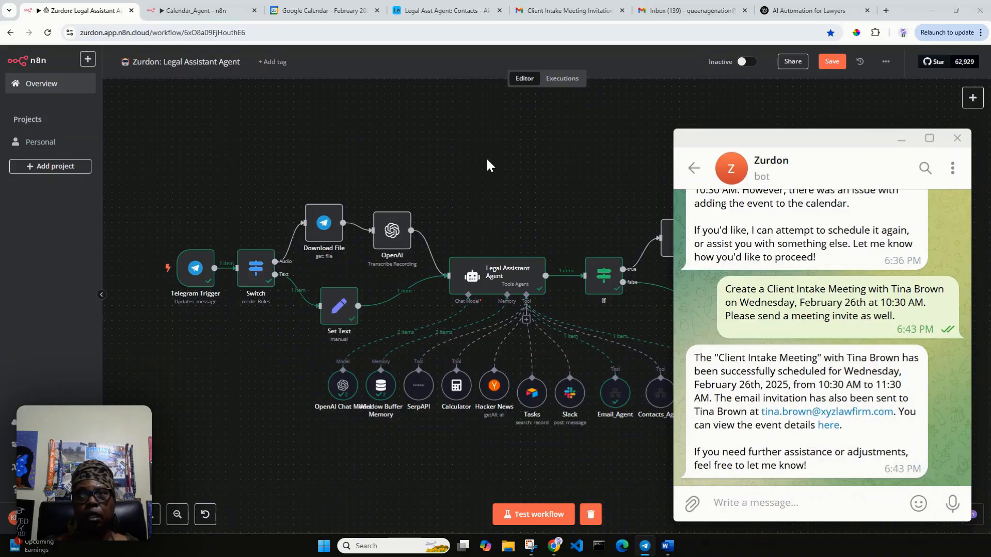
Step: Check the Feb 26 meeting against the Create Event node, then open its full details
left_click(345, 12)
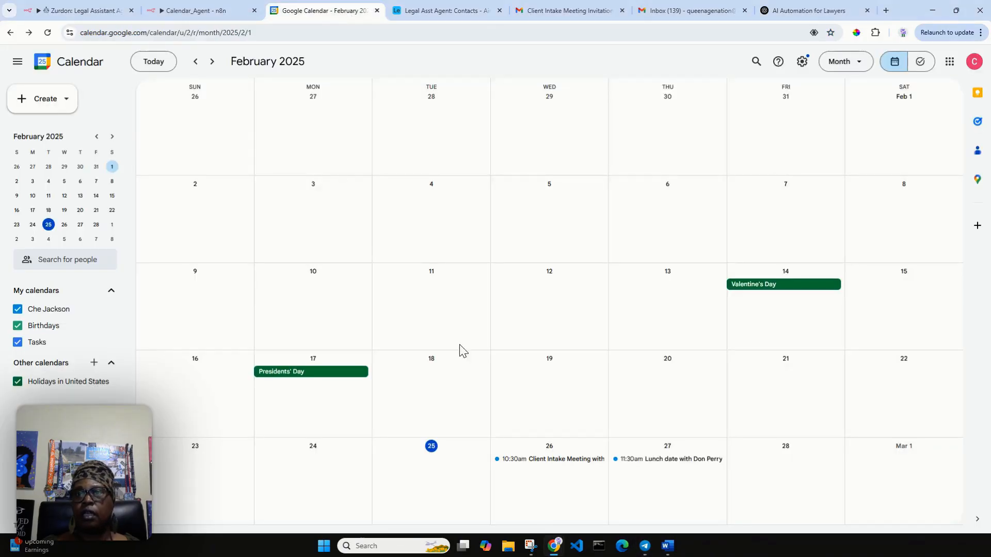
left_click(542, 467)
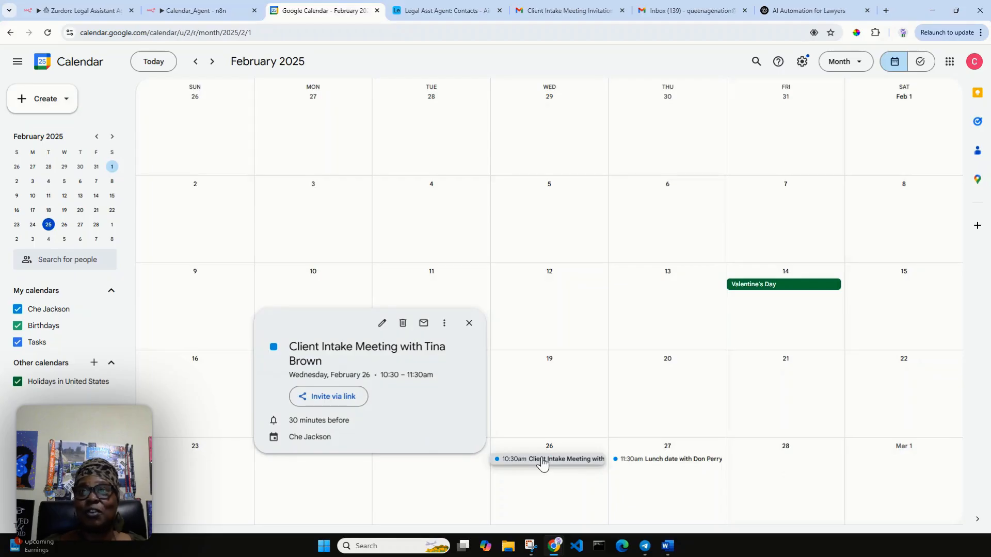
left_click(199, 10)
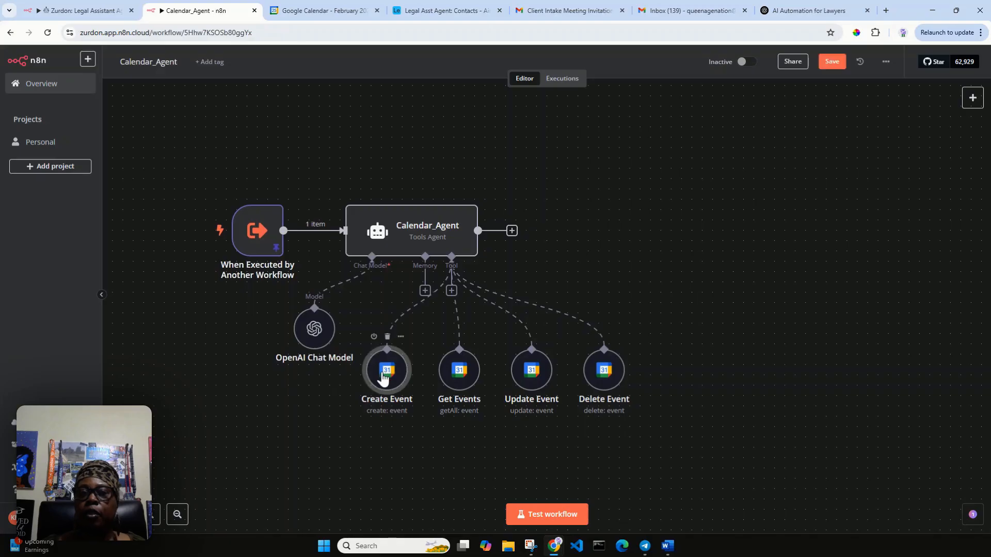
double_click(387, 372)
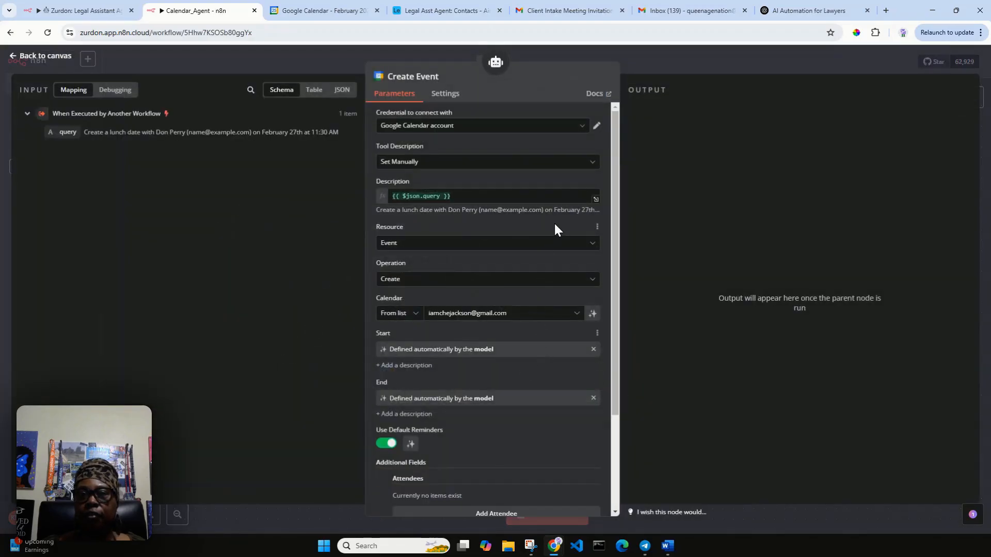
scroll(564, 266, "down", 3)
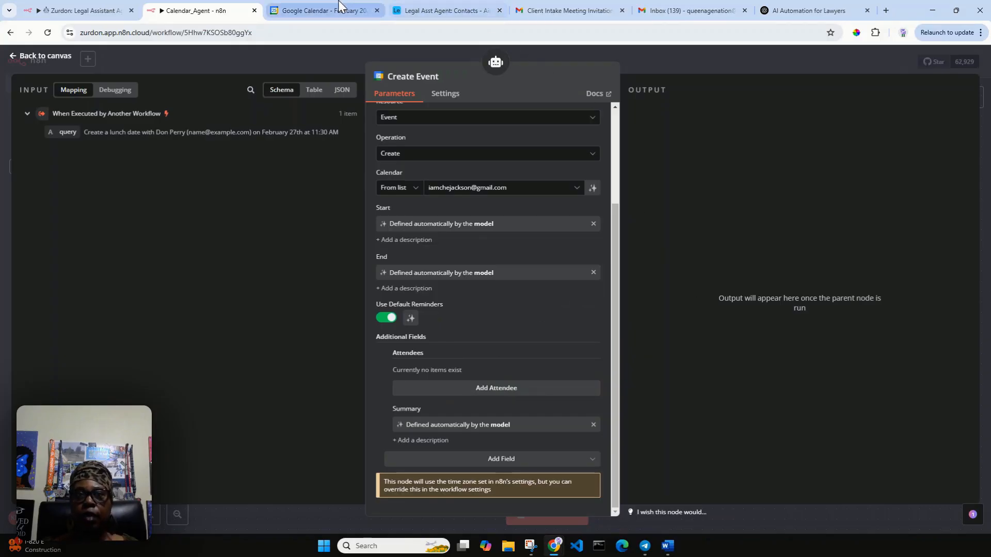
left_click(326, 11)
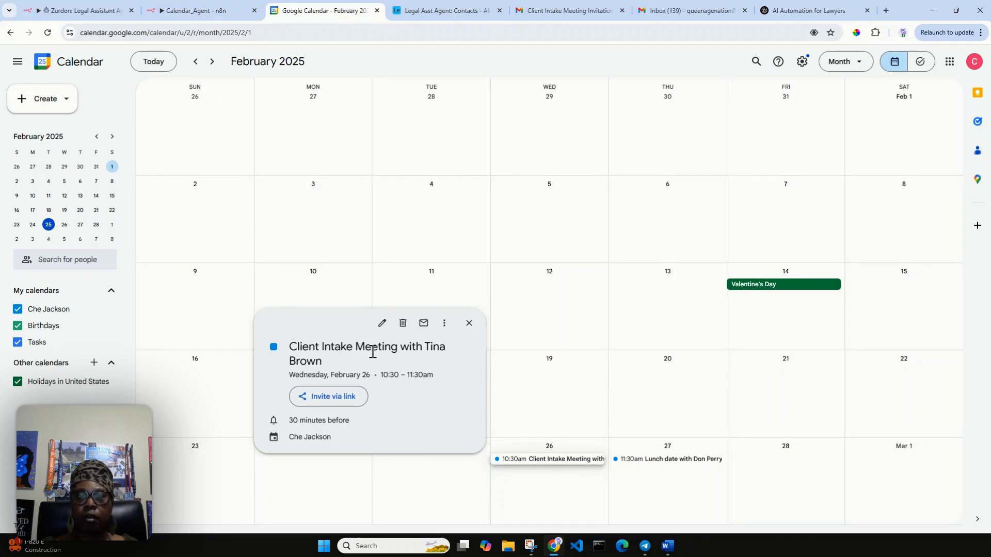
double_click(526, 463)
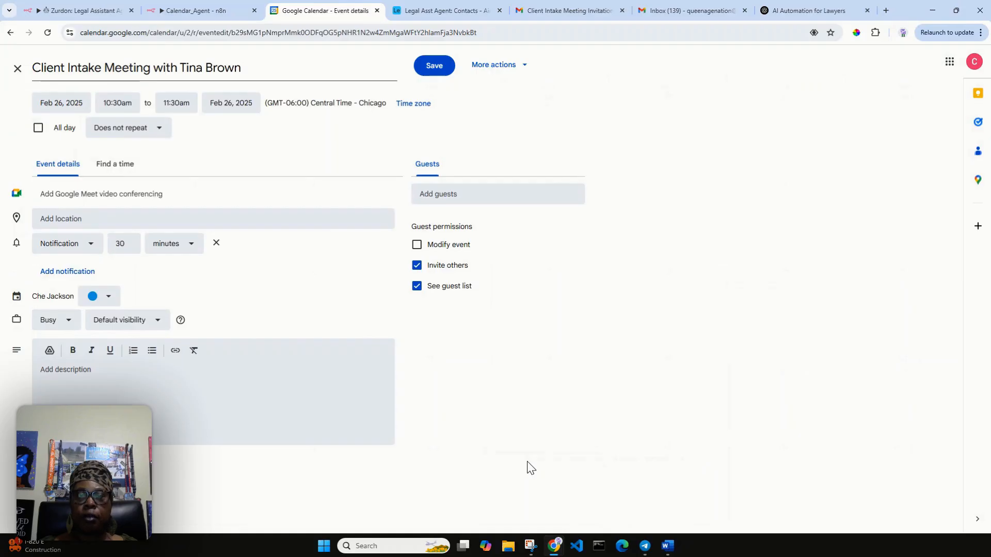
Step: Open the latest Client Intake Meeting Invitation email and expand its trimmed forwarded content
left_click(581, 12)
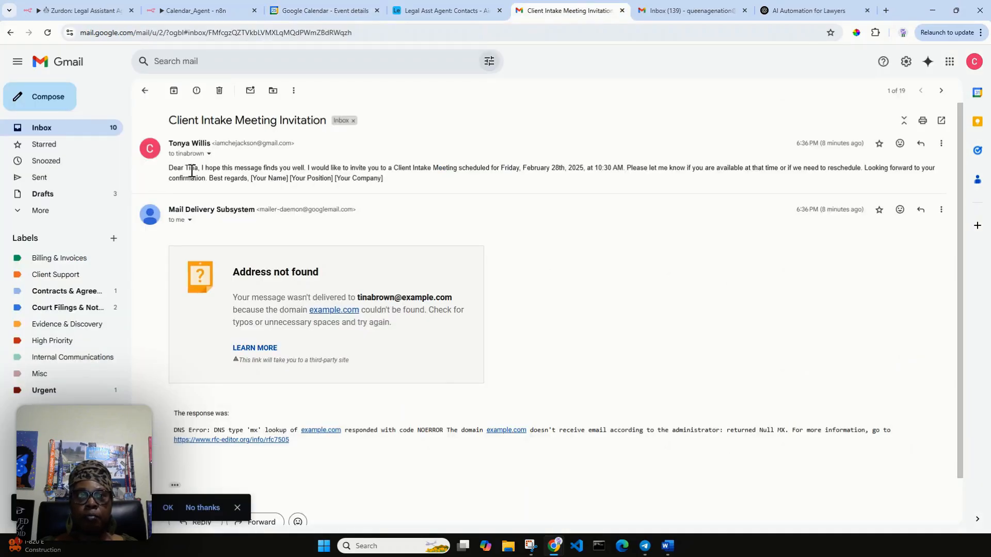
left_click(92, 128)
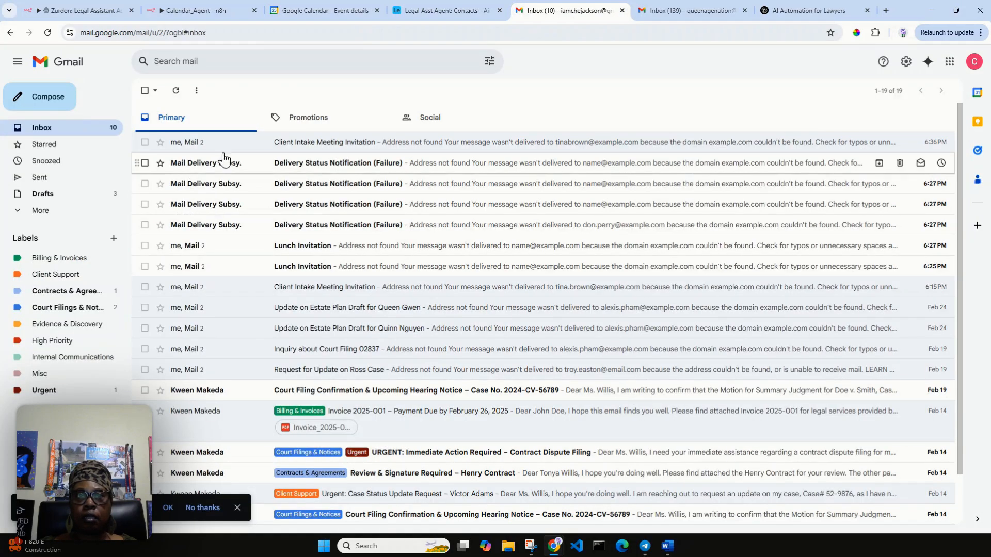
left_click(331, 142)
scroll(321, 380, "down", 1)
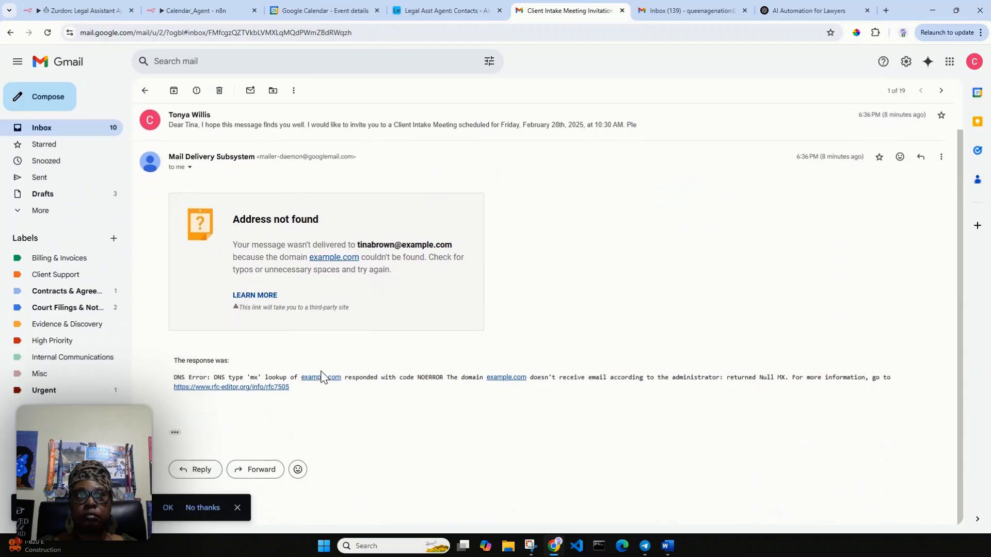
scroll(321, 378, "up", 1)
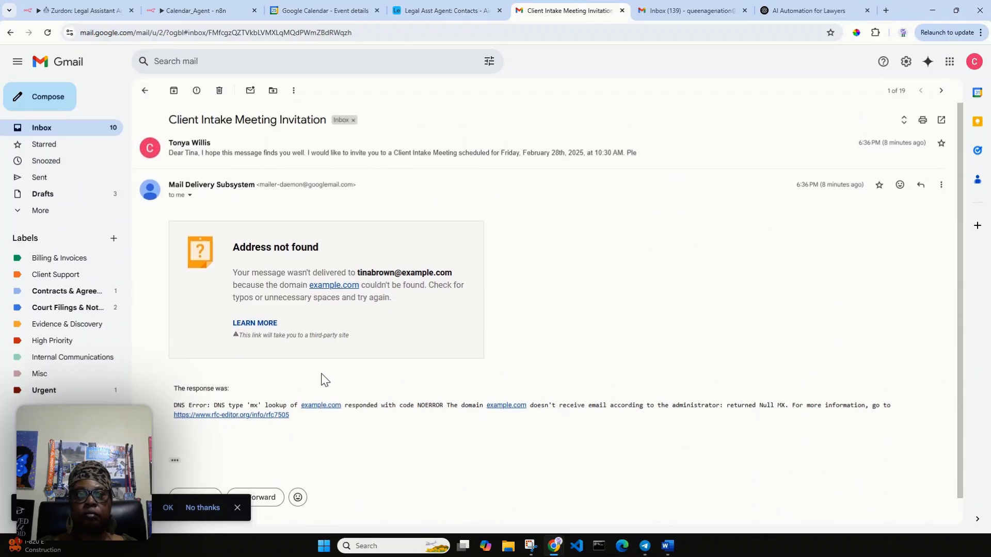
scroll(322, 378, "down", 1)
left_click(175, 433)
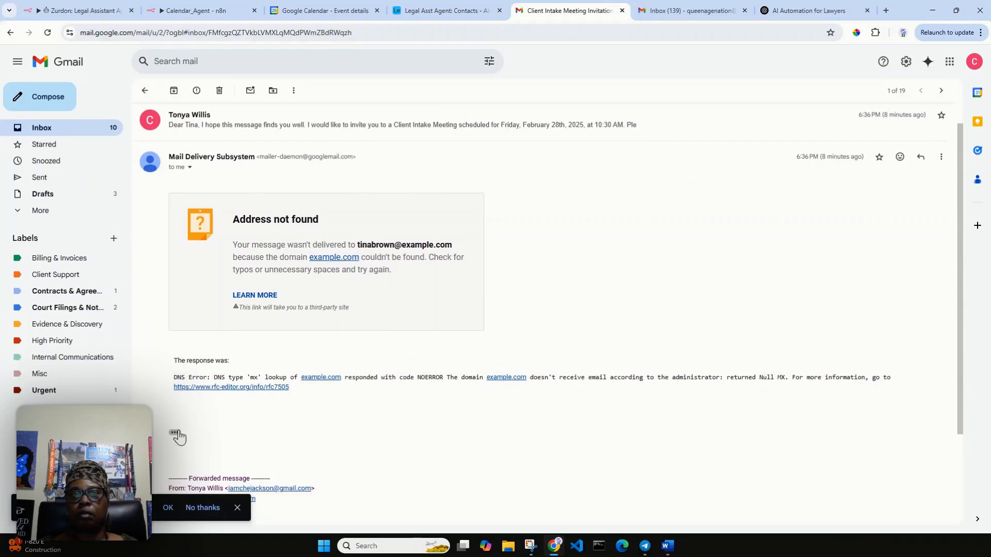
scroll(181, 433, "down", 2)
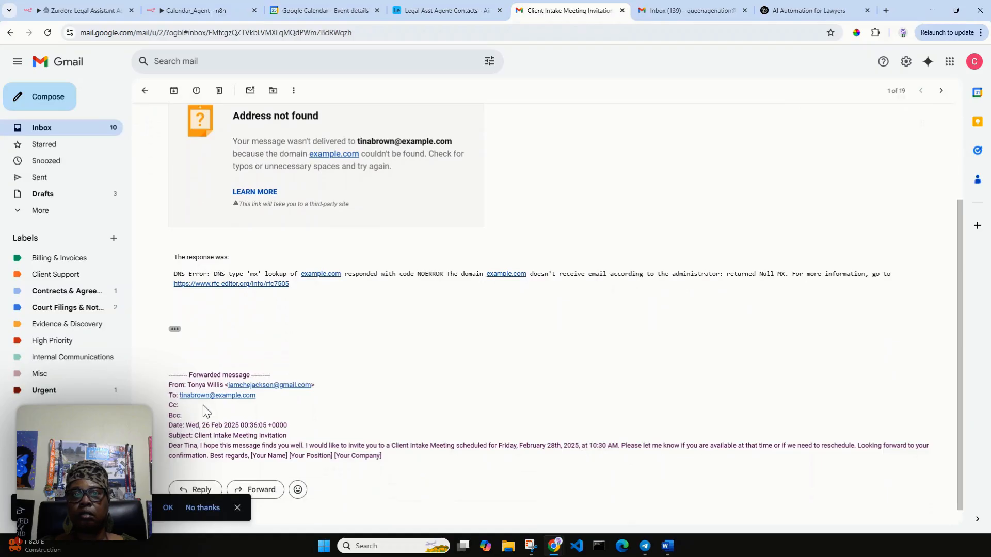
scroll(303, 382, "up", 3)
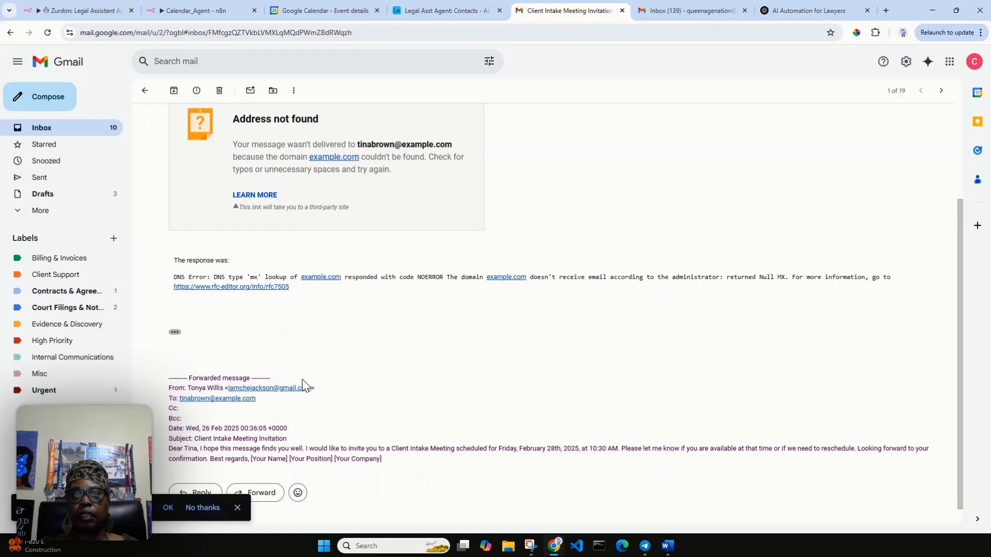
Step: Delete the four delivery-failure notices and the newer Lunch Invitation from the inbox
left_click(68, 131)
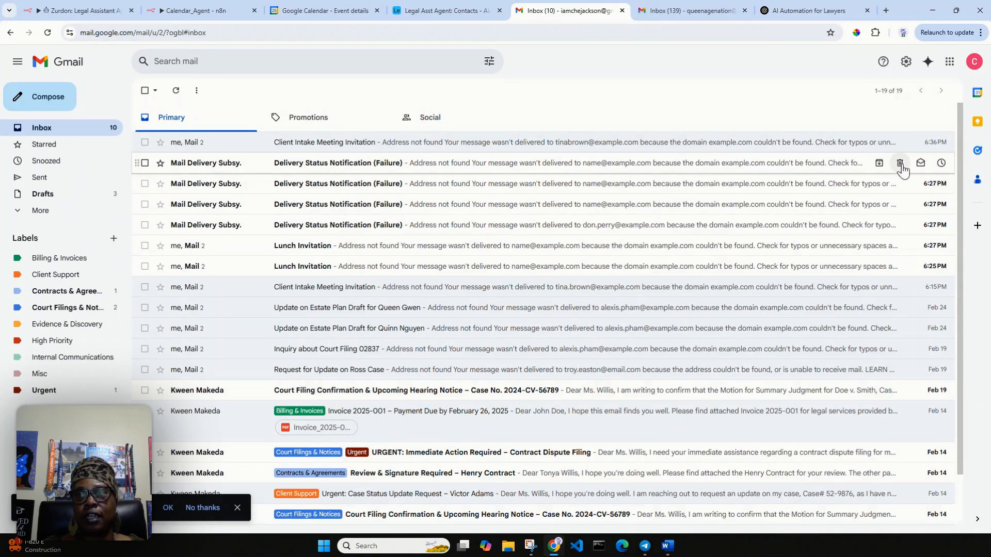
left_click(900, 164)
left_click(900, 164)
left_click(901, 165)
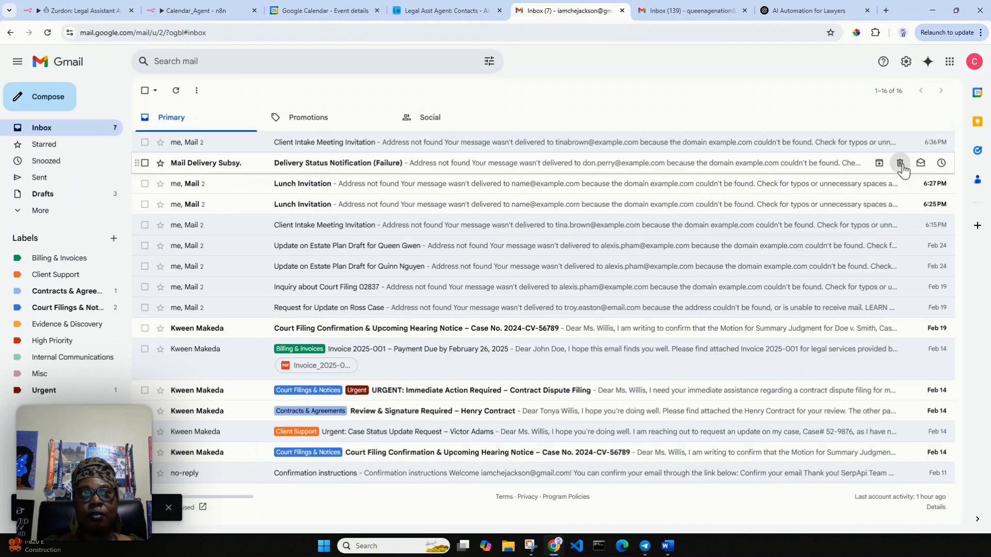
left_click(900, 164)
left_click(901, 164)
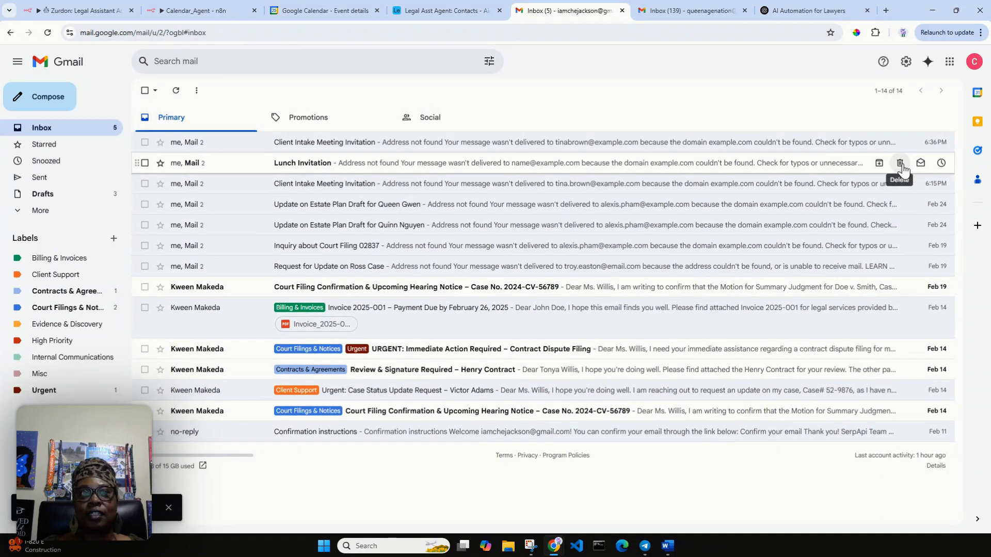
Step: View the 6:15 PM invitation, then open the Update on Estate Plan Draft email
left_click(709, 189)
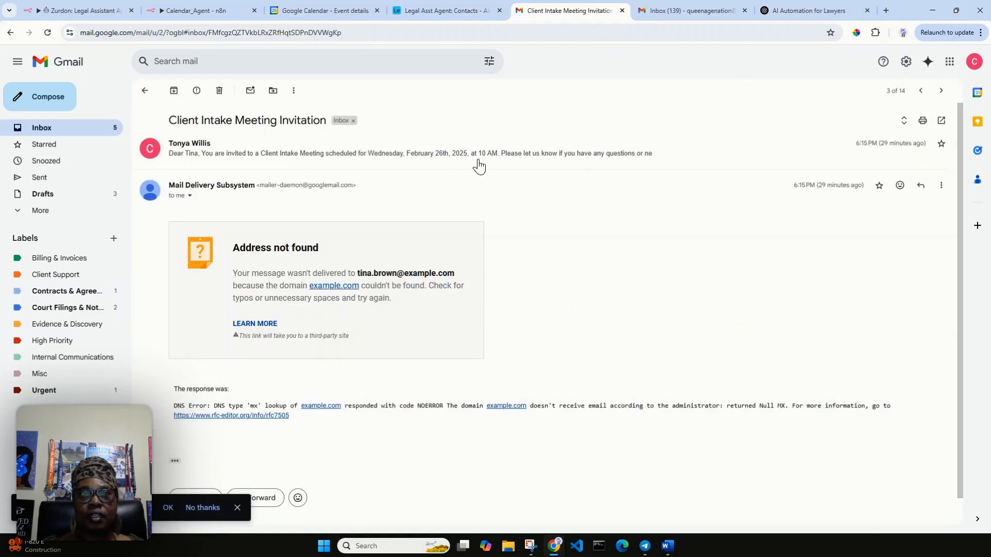
left_click(145, 92)
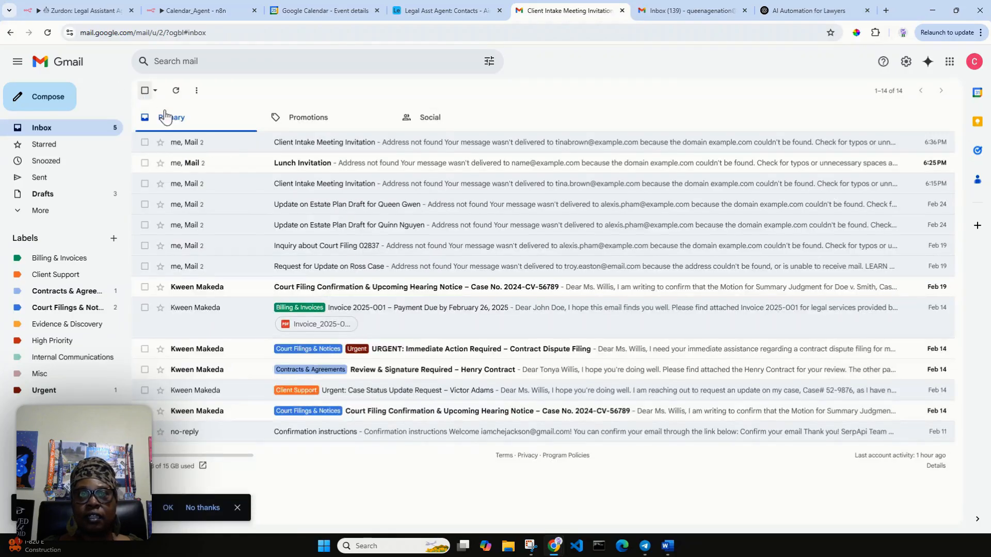
left_click(338, 207)
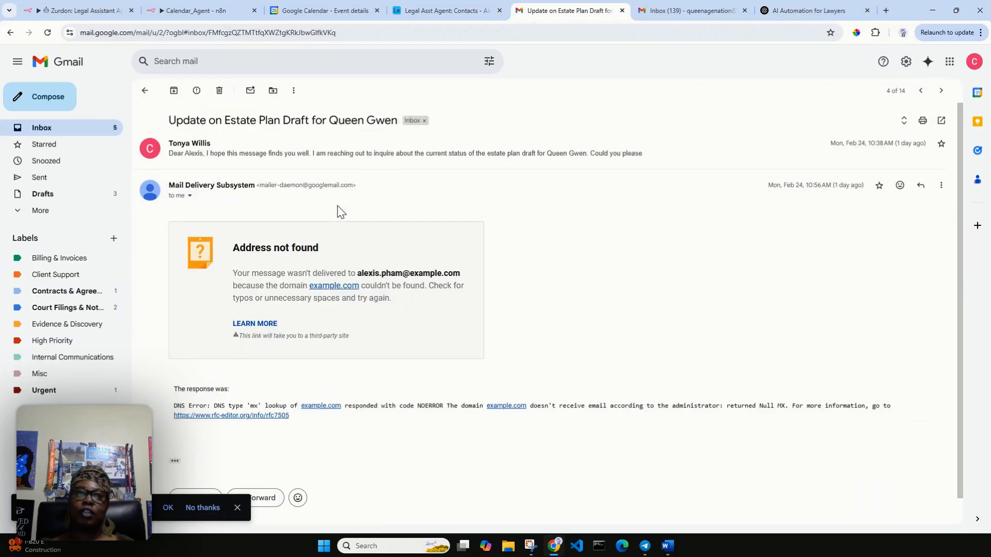
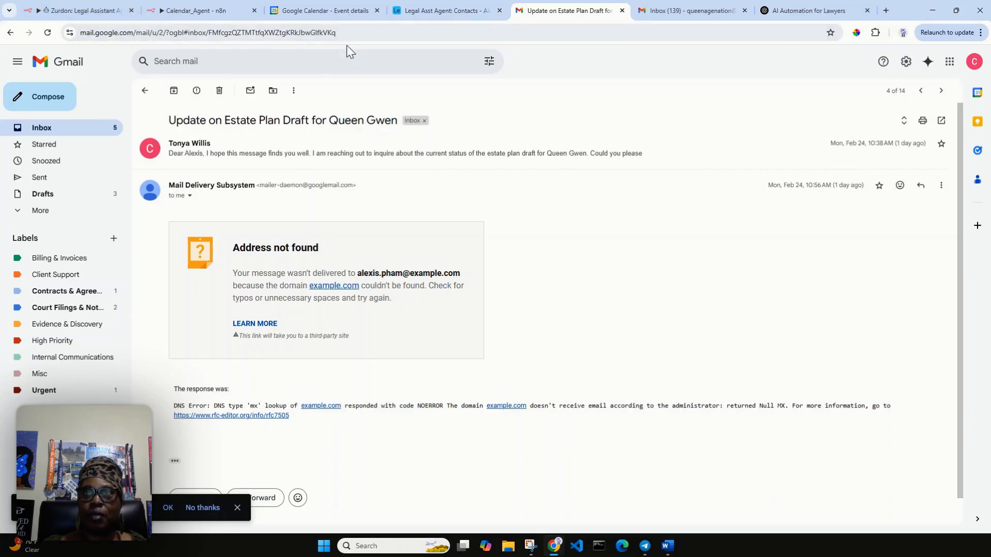
Step: Return to the Gmail inbox list of 14 conversations, including the bounced invitations
left_click(40, 133)
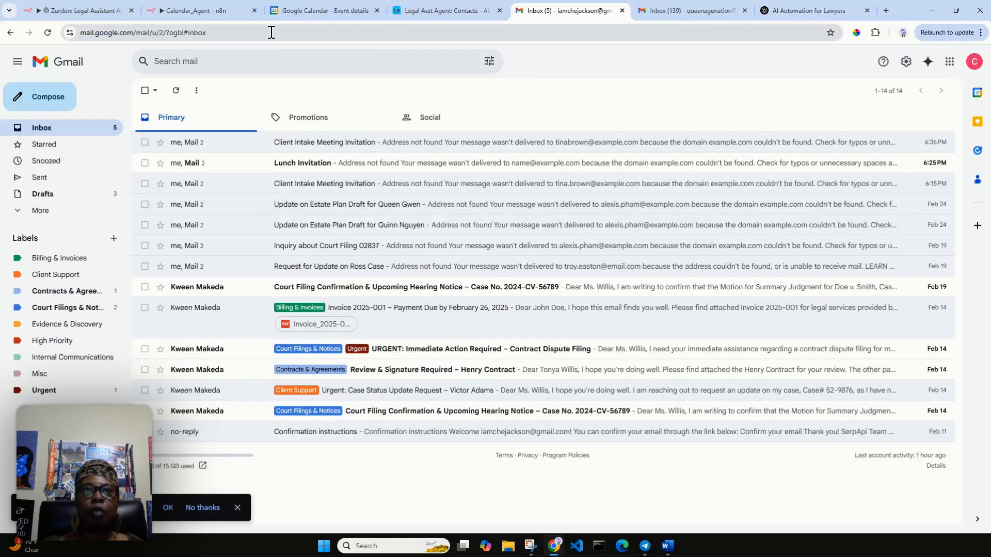
Step: Close the Create Event node in Calendar_Agent and bring up the Legal Assistant Agent canvas
left_click(194, 10)
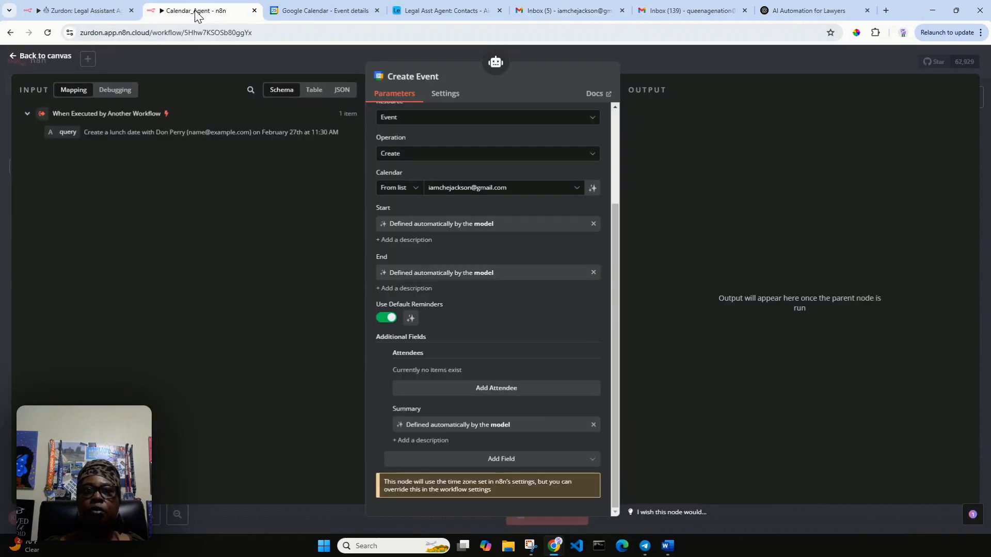
left_click(43, 56)
left_click(75, 10)
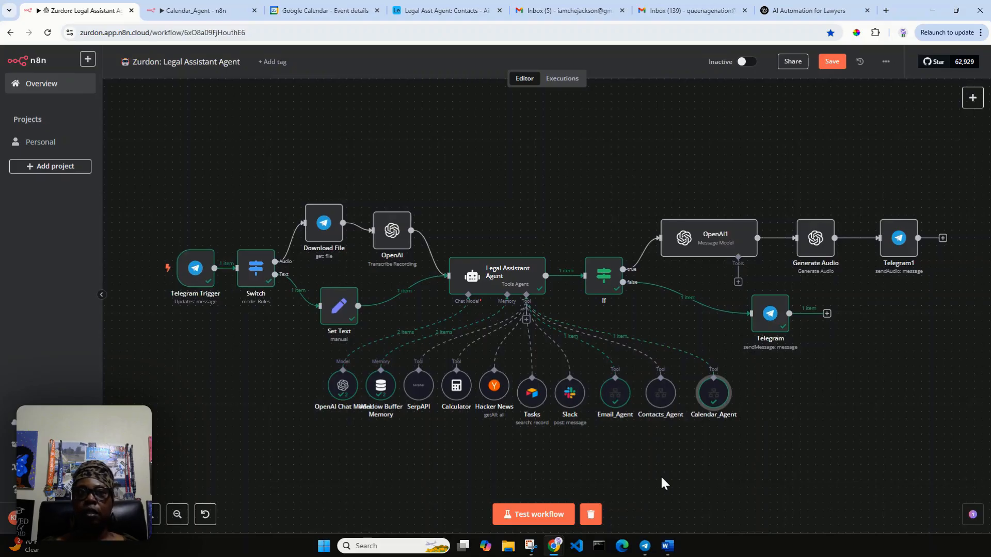
left_click(200, 12)
Step: Close the Client Intake Meeting editor unsaved, returning to the February 2025 month view
left_click(316, 11)
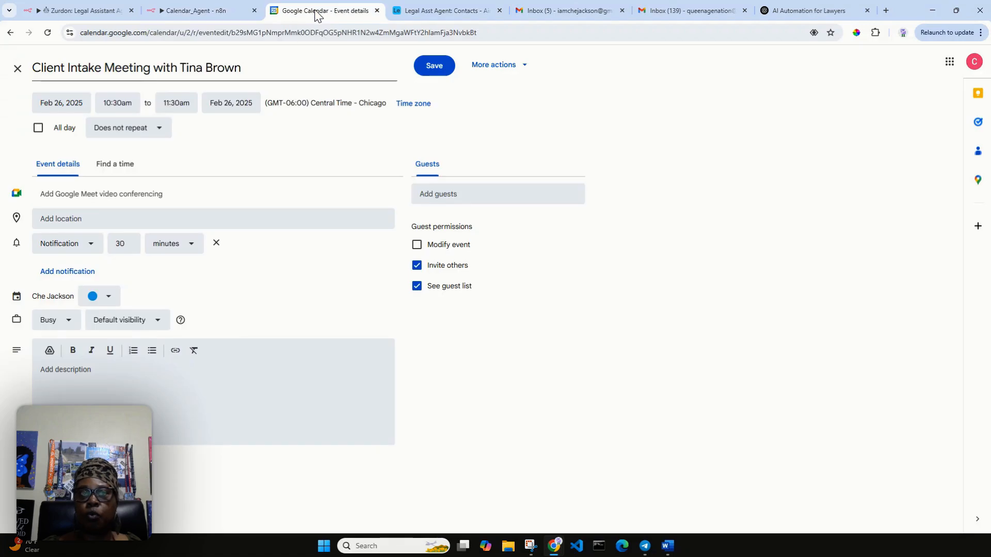
left_click(17, 68)
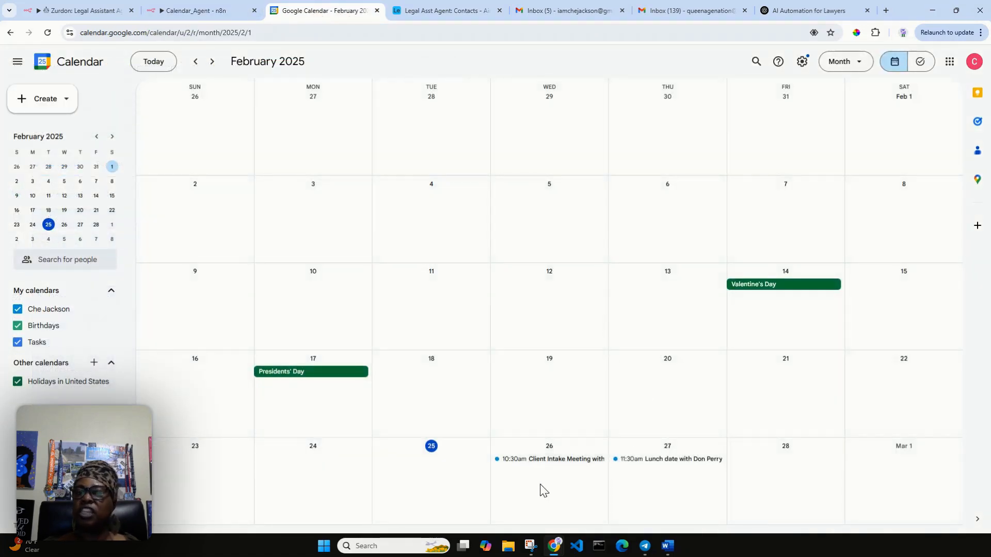
Step: Start a test run and copy the earlier create-meeting request from the Zurdon bot chat
left_click(81, 12)
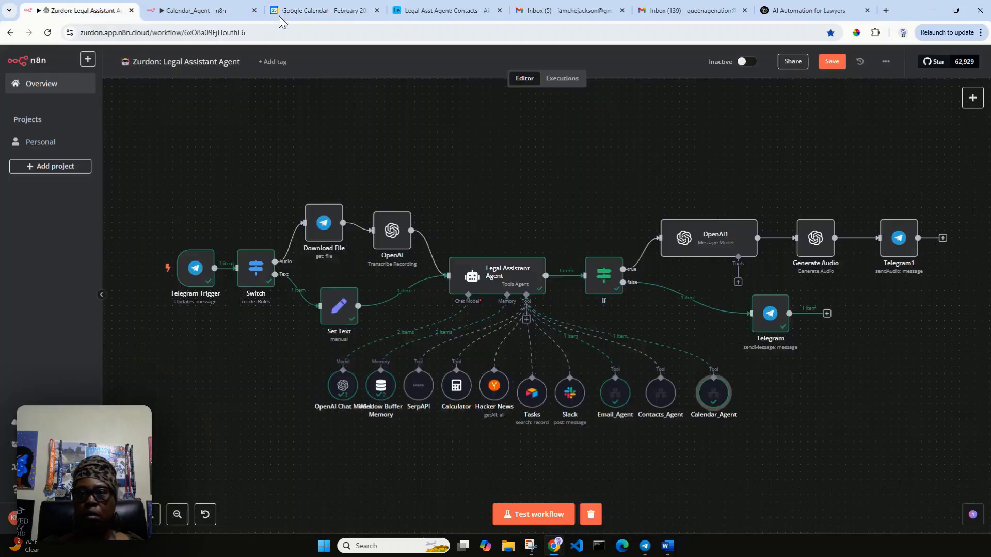
left_click(531, 516)
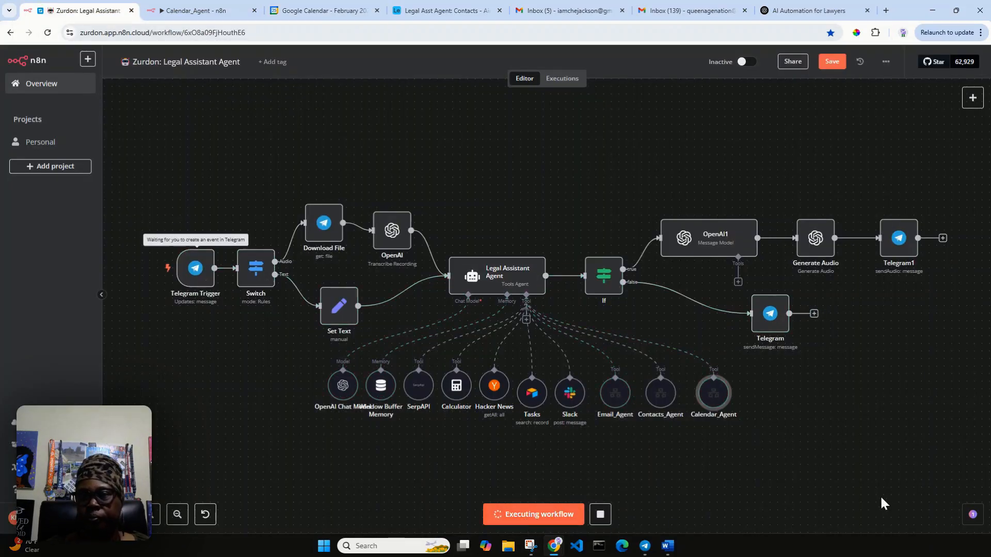
left_click(644, 552)
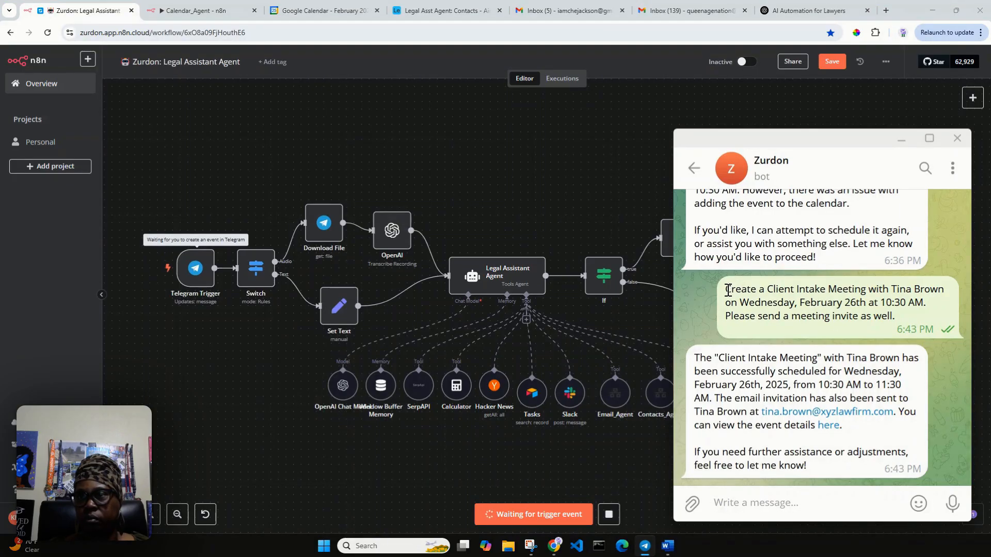
left_click_drag(728, 291, 928, 297)
right_click(928, 298)
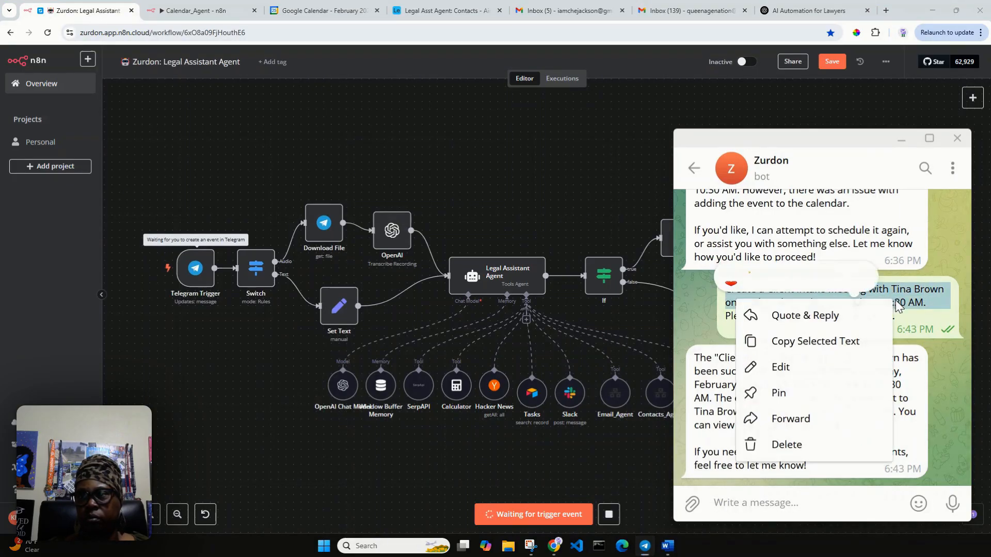
left_click(789, 341)
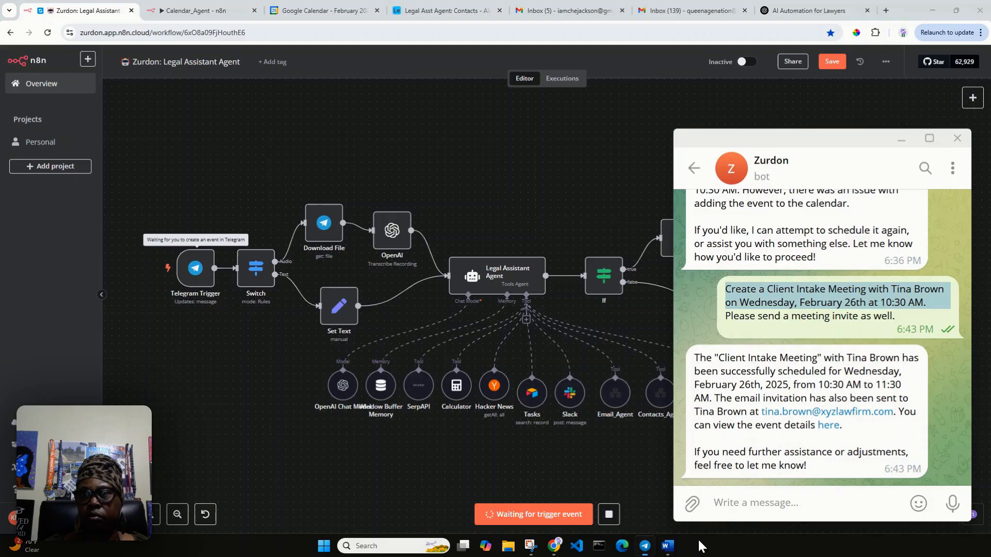
Step: Paste the request and edit it to 'Update the' February 26th Client Intake Meeting 'to 1 PM'
left_click(751, 510)
key("ctrl+v")
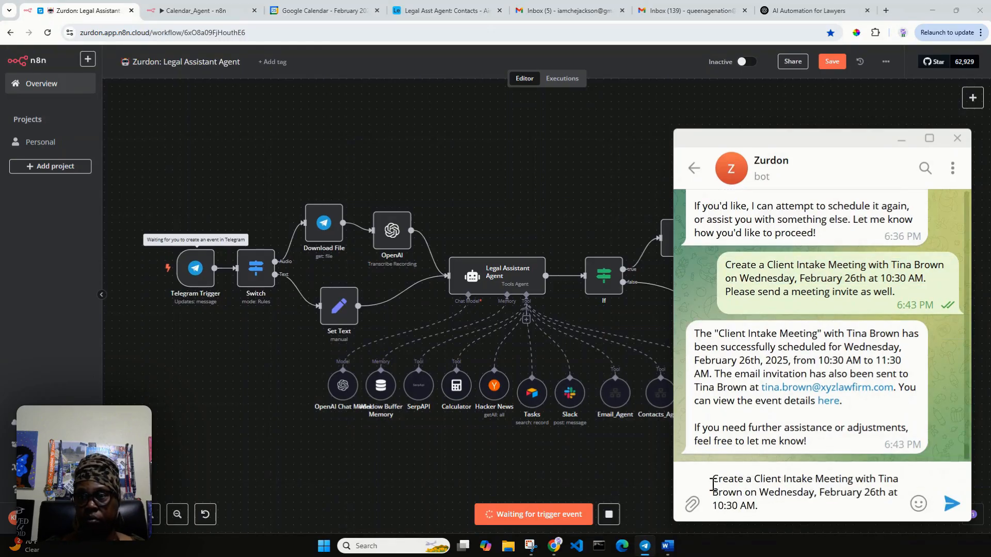
left_click_drag(712, 479, 756, 480)
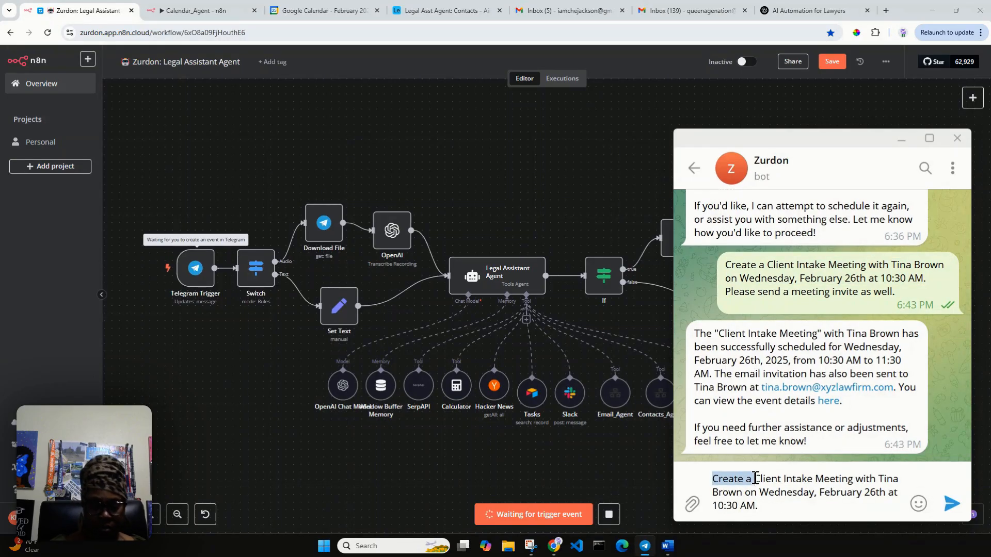
type("Update ")
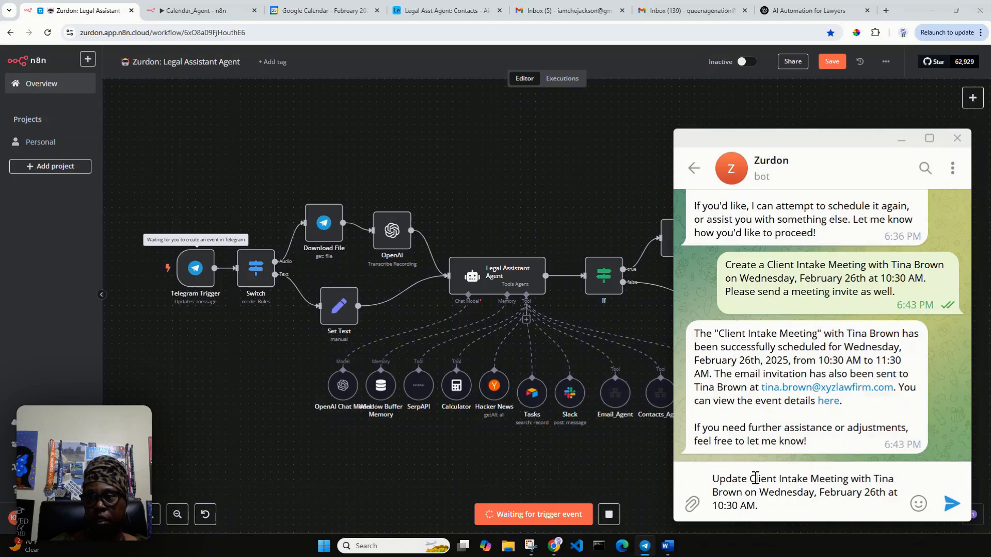
type("the")
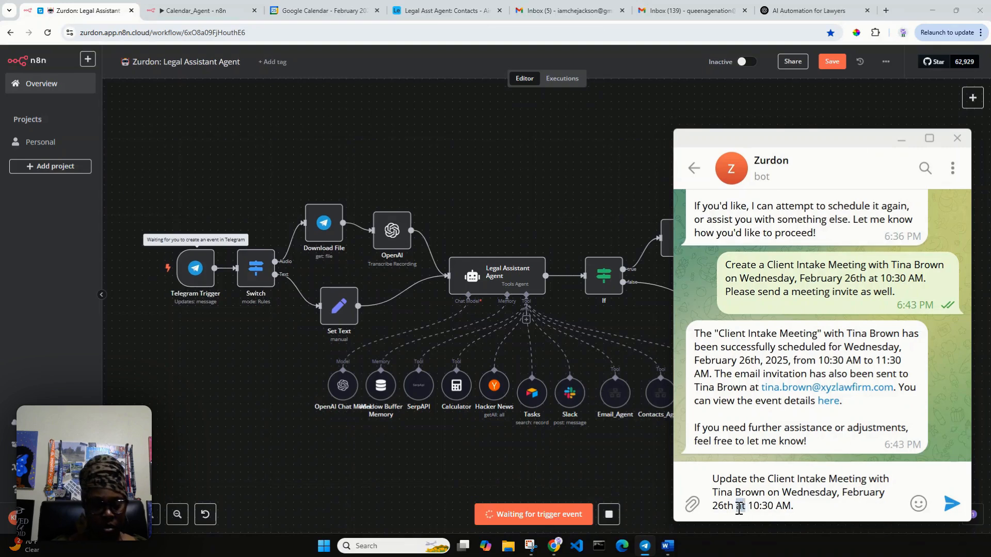
type("to")
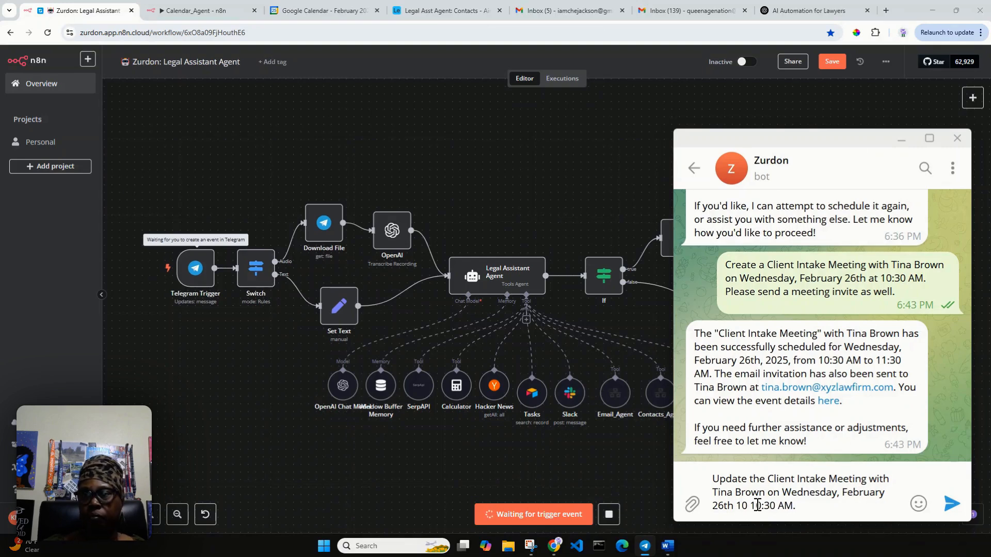
key("BackSpace")
key("BackSpace")
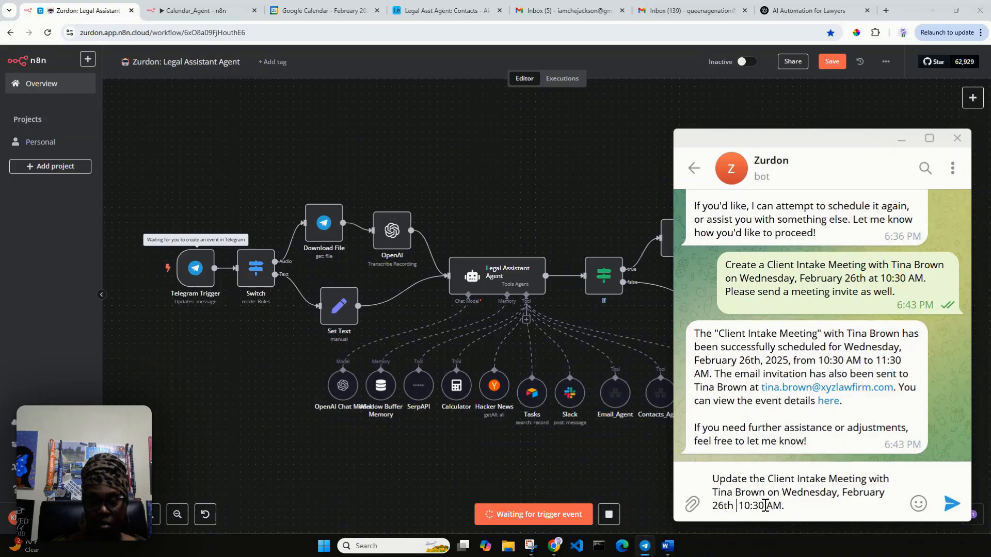
type("to")
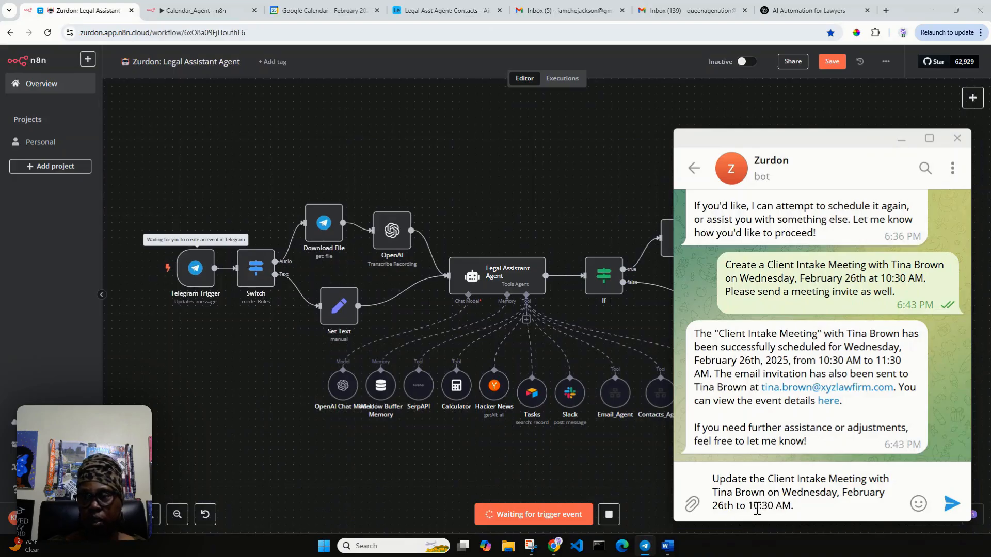
left_click_drag(760, 508, 790, 506)
type("PM")
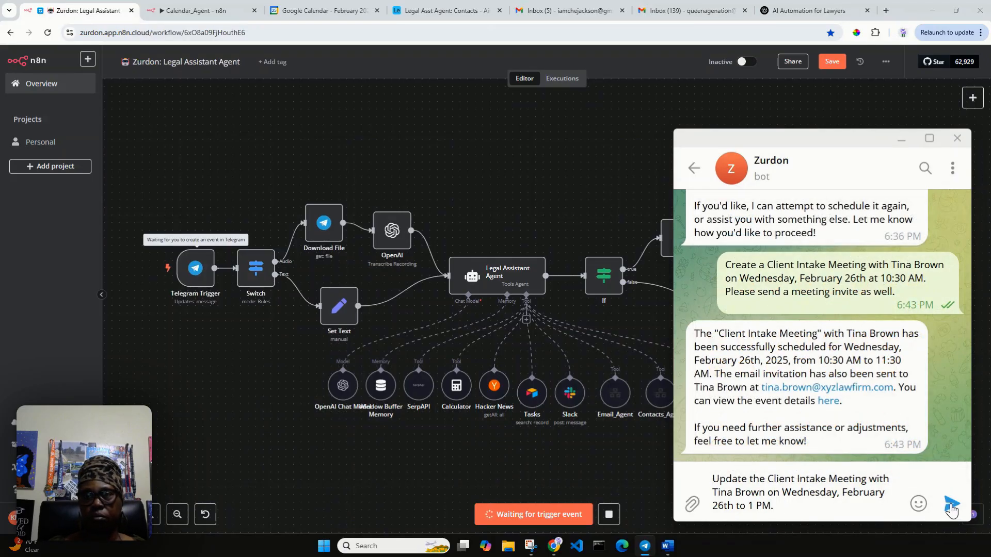
Step: Send the 1 PM reschedule request and read the bot's confirmation once the workflow runs
left_click(952, 506)
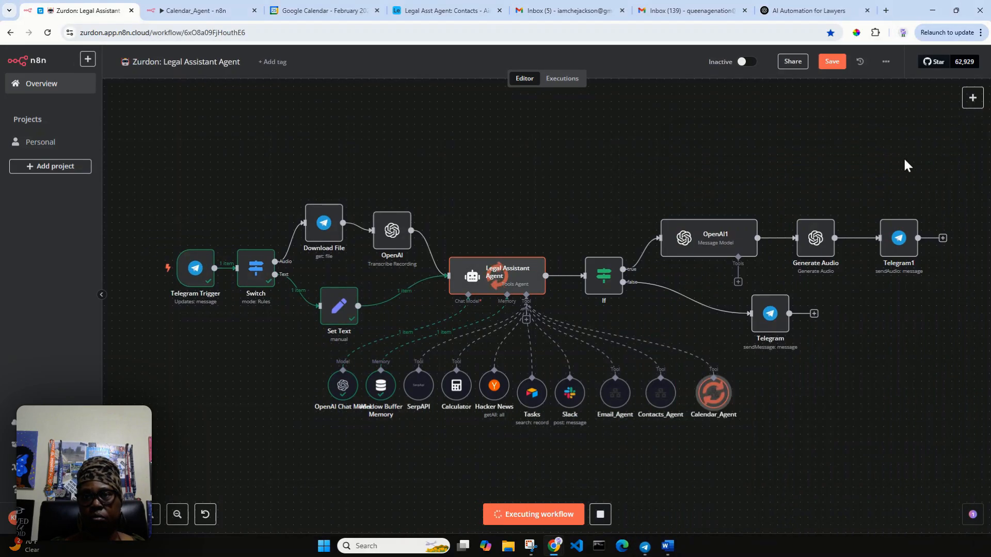
left_click(903, 138)
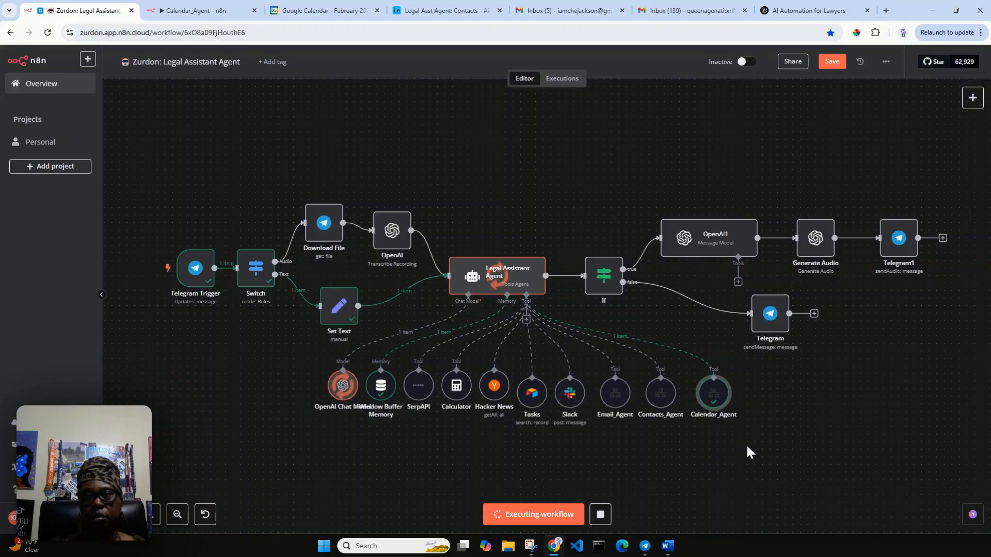
left_click(829, 500)
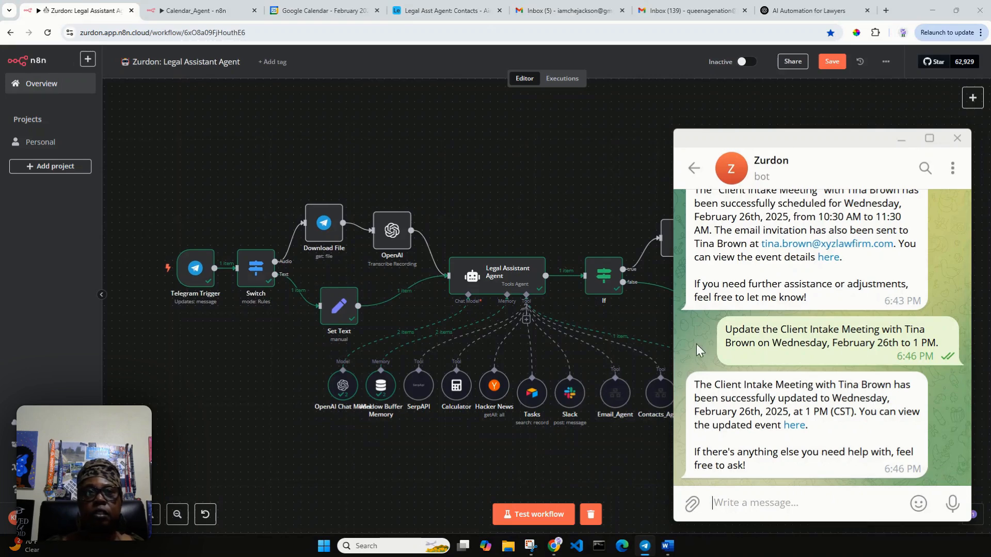
left_click(311, 11)
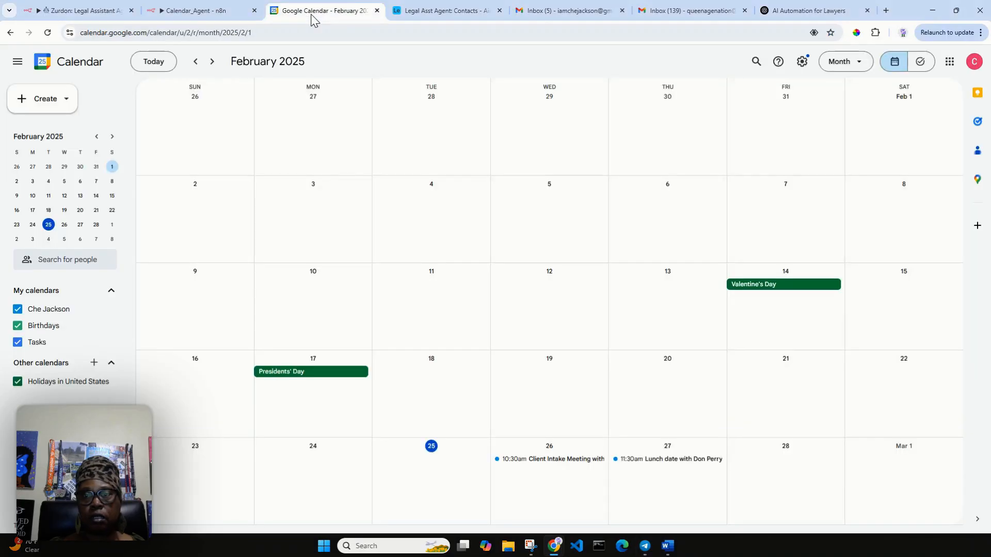
Step: Reload Google Calendar, still showing the meeting at 10:30am on the 26th, then return to n8n
left_click(47, 35)
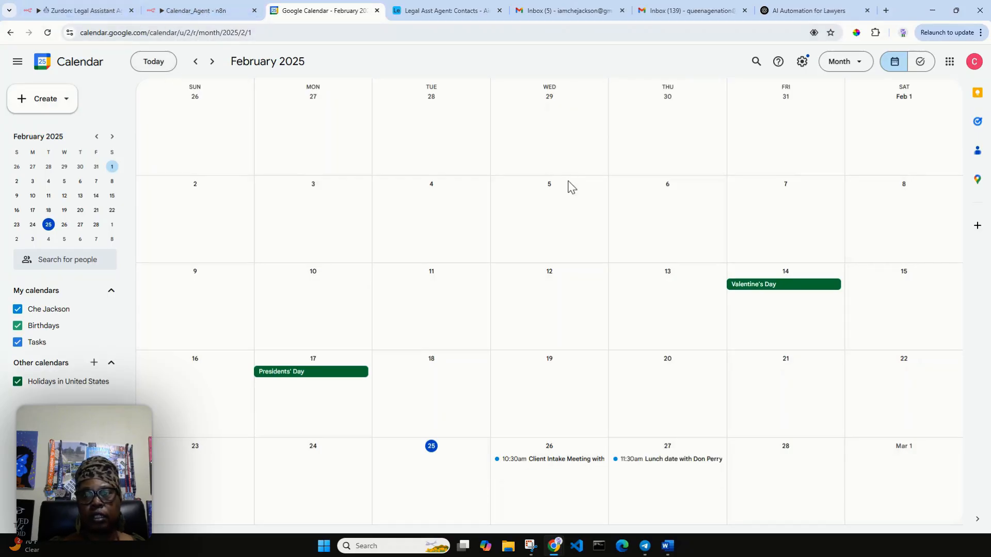
left_click(105, 9)
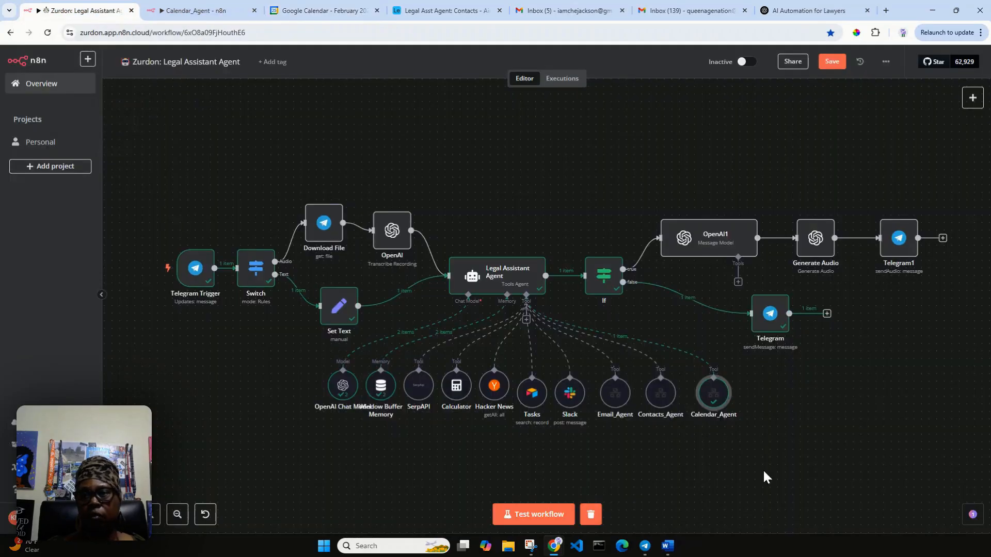
Step: Copy the link to the updated event from the bot's confirmation message in Telegram
left_click(646, 547)
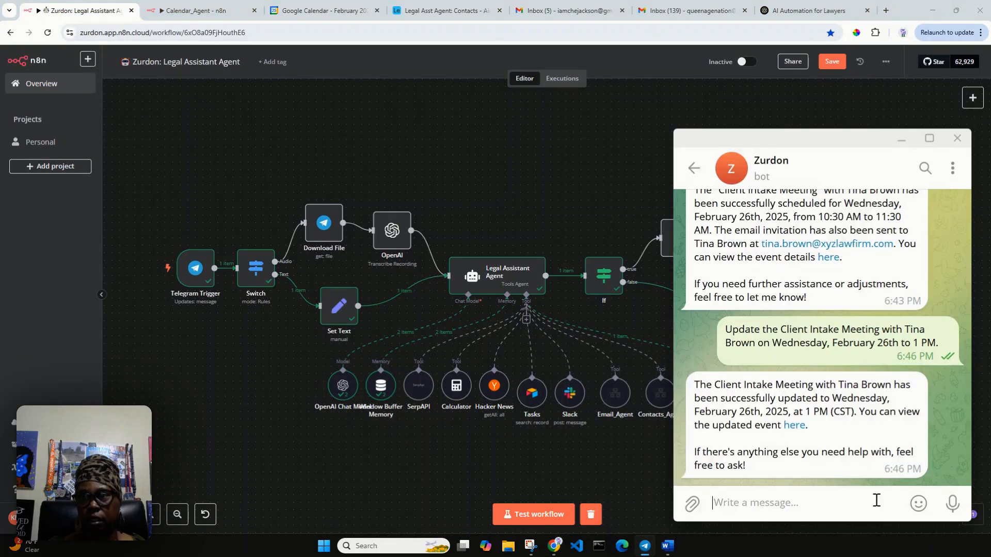
right_click(800, 429)
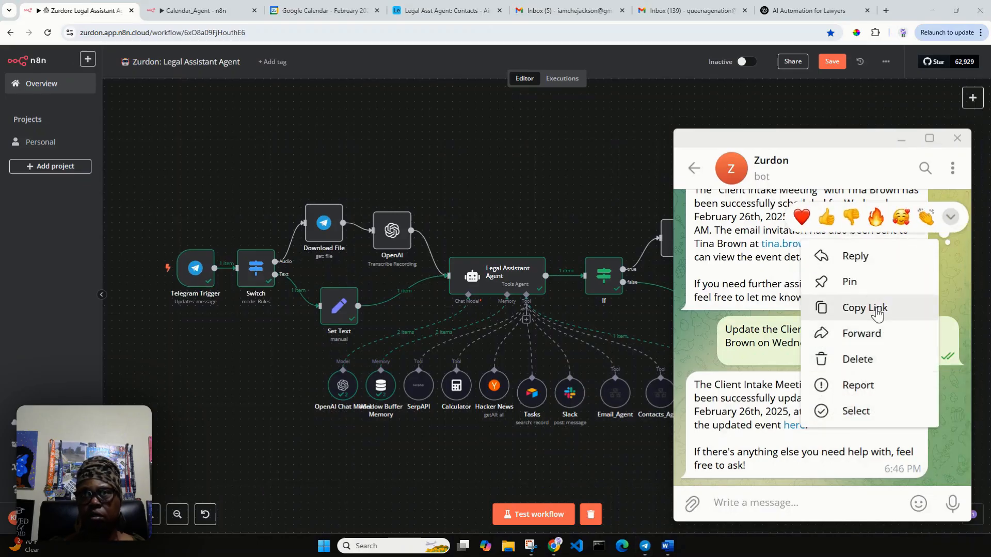
left_click(826, 308)
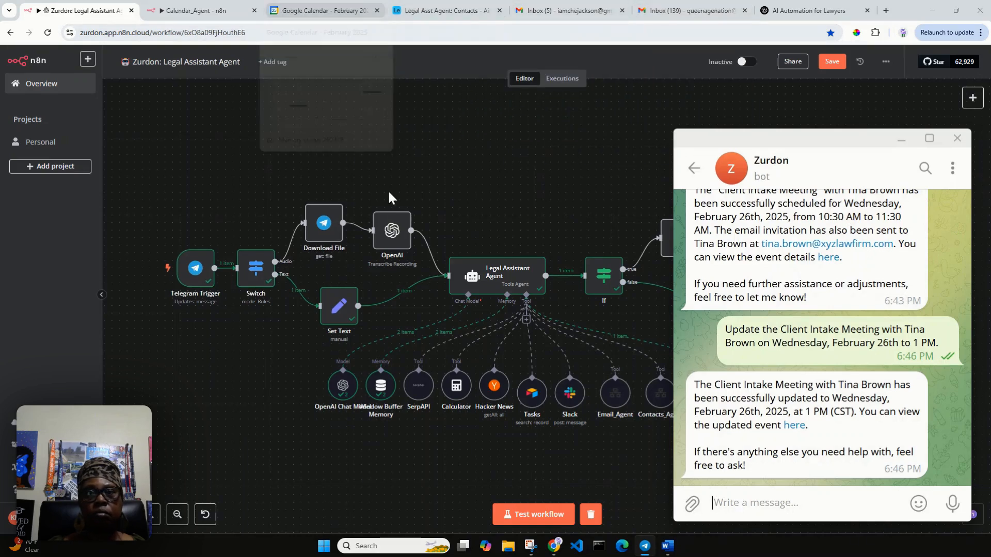
left_click(516, 485)
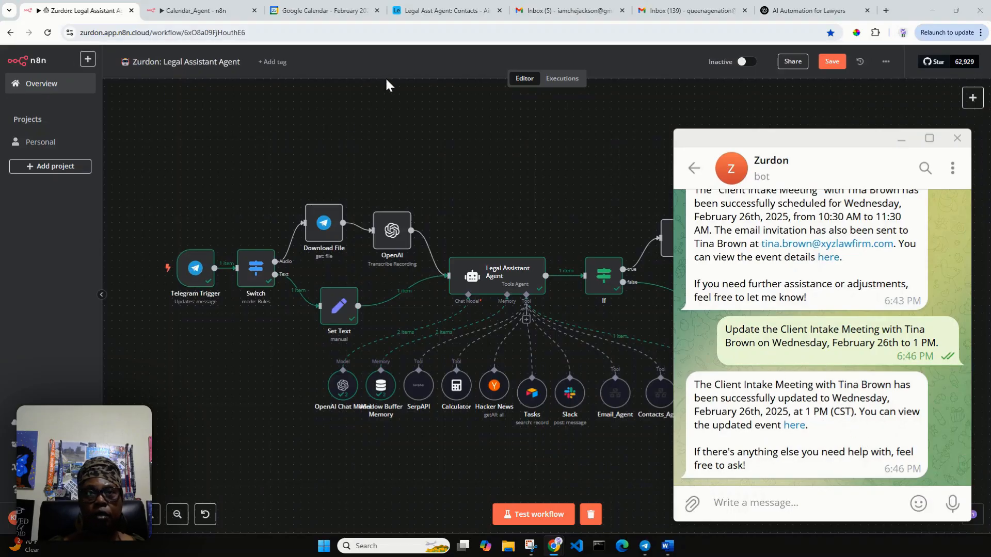
Step: Verify in Google Calendar that the intake meeting now sits at 1pm on February 26th
left_click(346, 11)
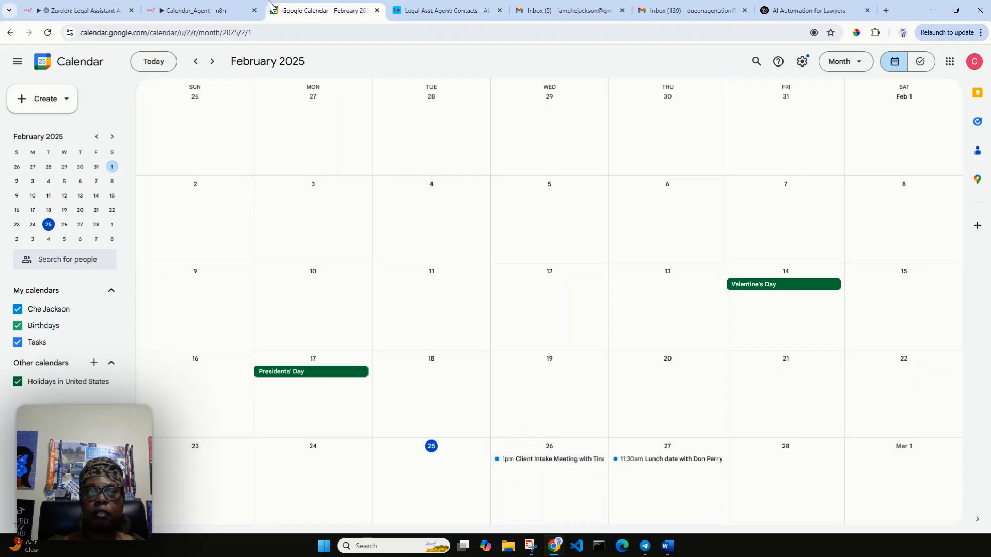
left_click(90, 11)
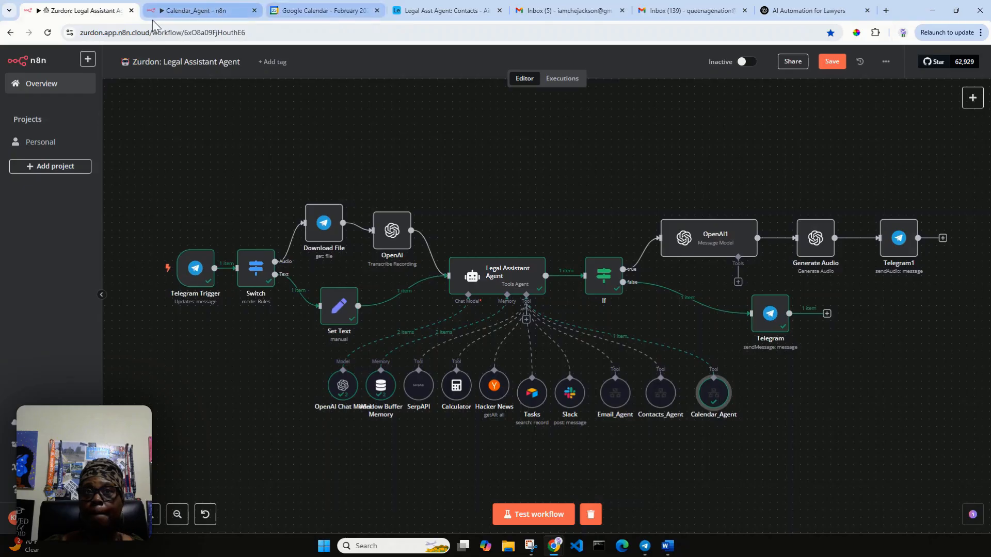
left_click(320, 12)
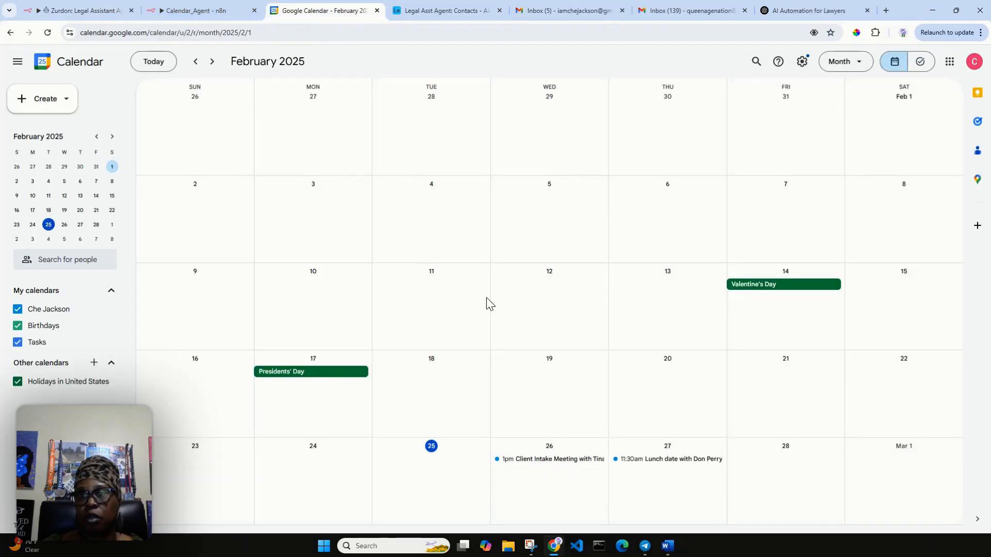
left_click(72, 14)
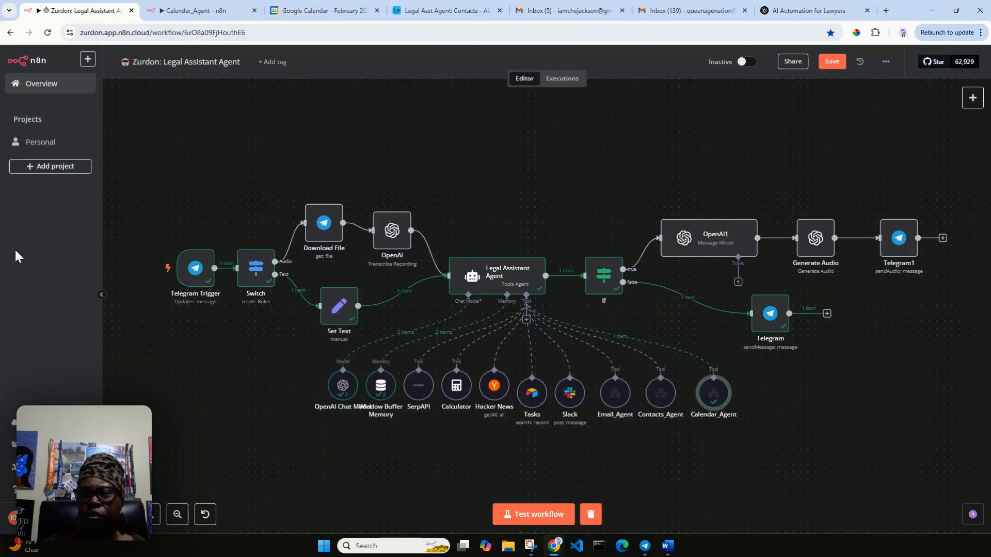
Step: Start a test run and send the bot 'List all events for February 27th.'
left_click(542, 515)
left_click(645, 549)
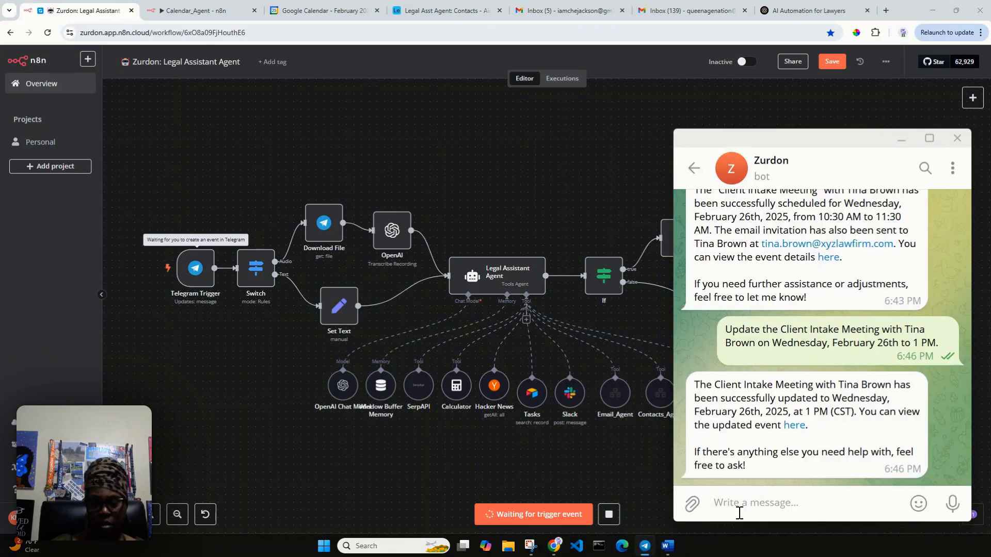
type("List ")
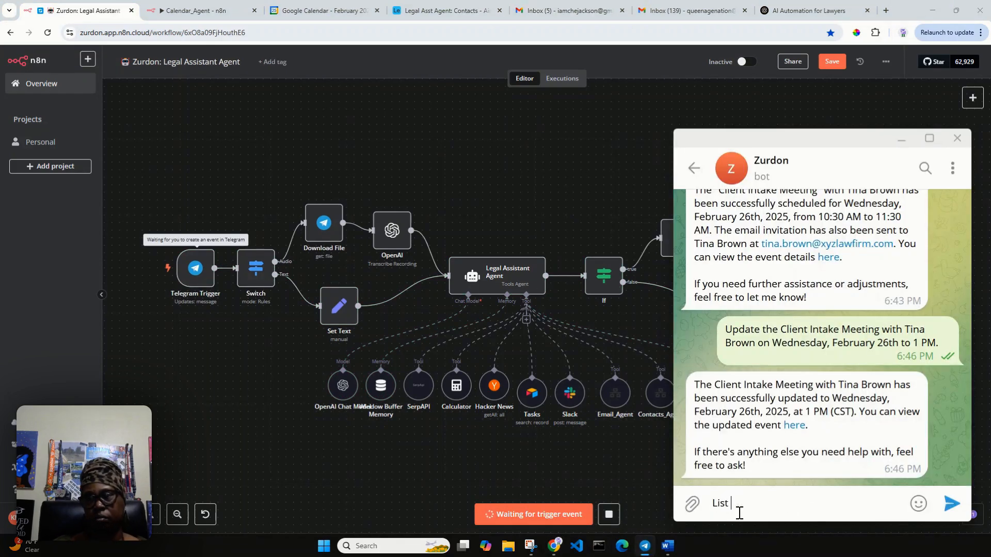
type("all event")
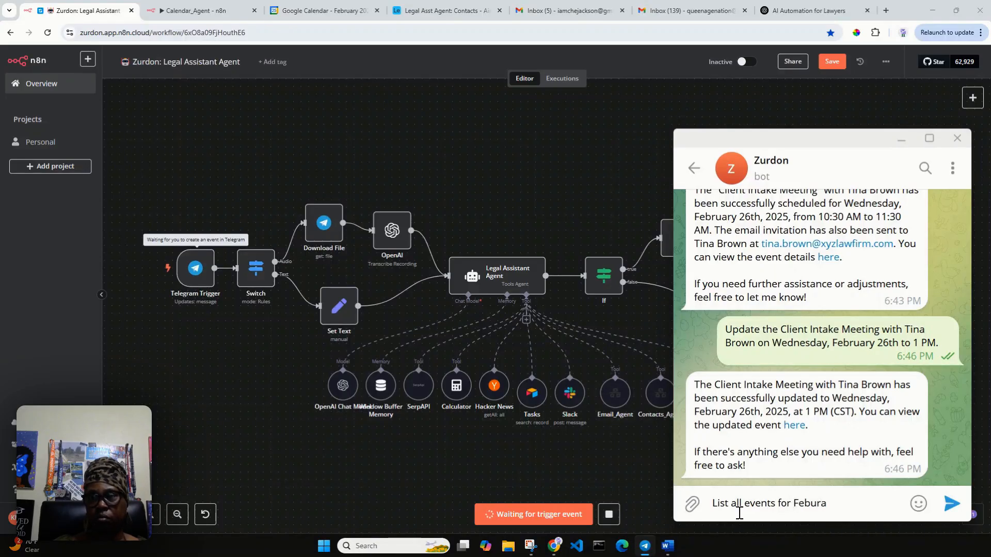
type("s for Februa")
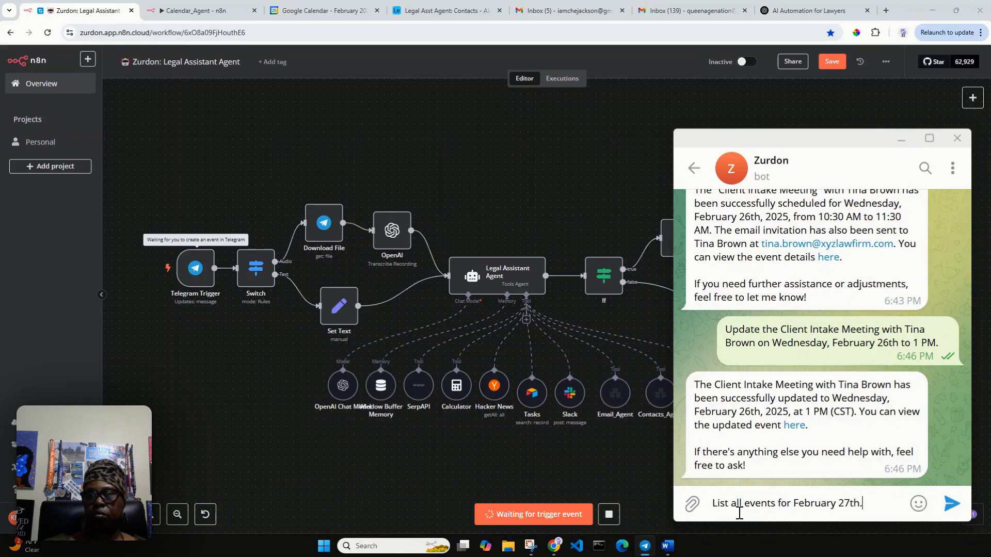
type("ry 27th.")
key("Return")
mouse_move(692, 504)
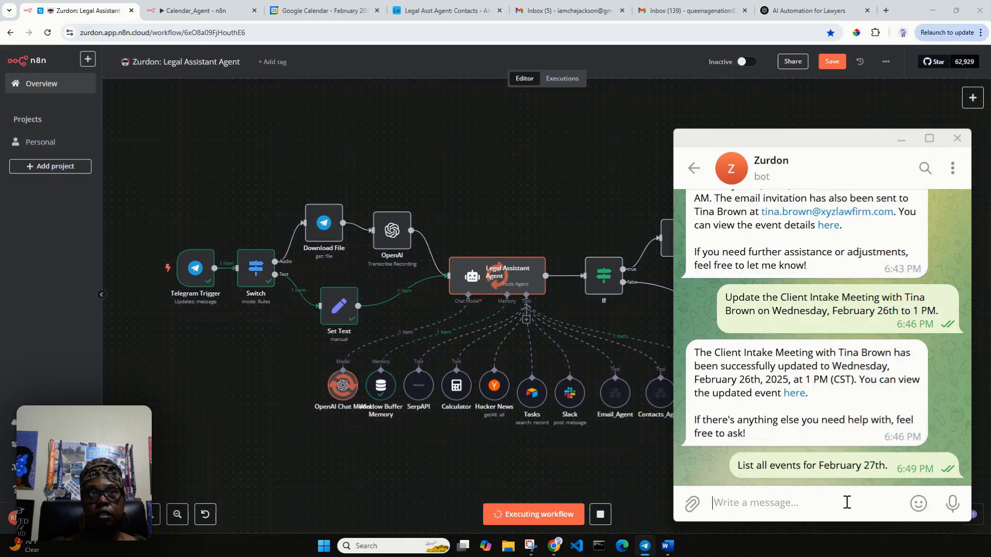
Step: Read the bot's reply listing February 27th's lunch date, 11:30 AM–12:30 PM CST
left_click(319, 12)
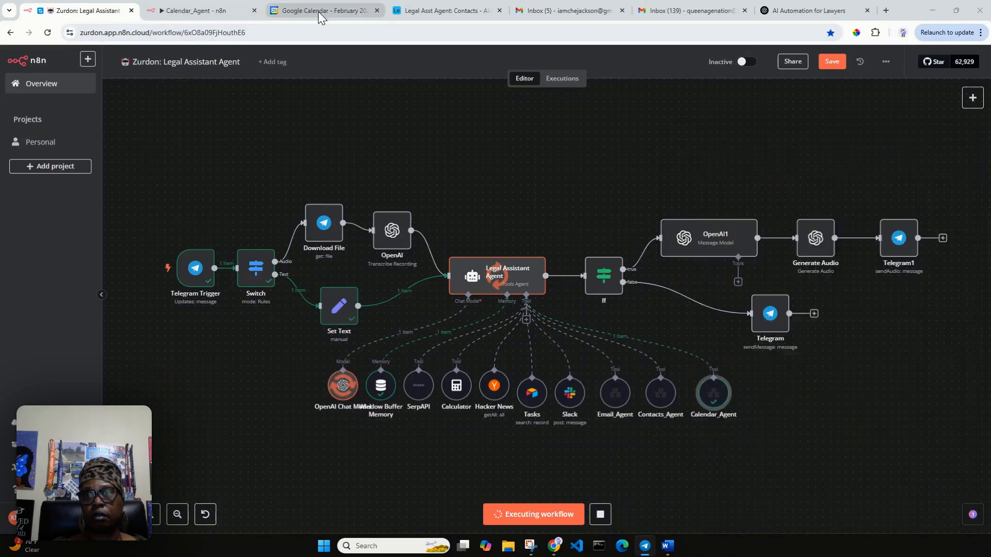
left_click(318, 12)
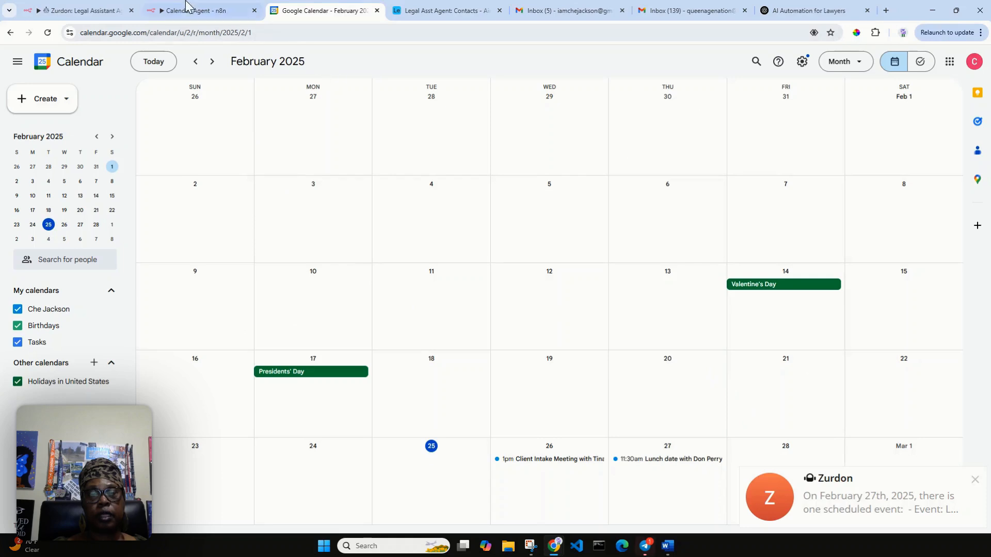
left_click(106, 11)
left_click(857, 508)
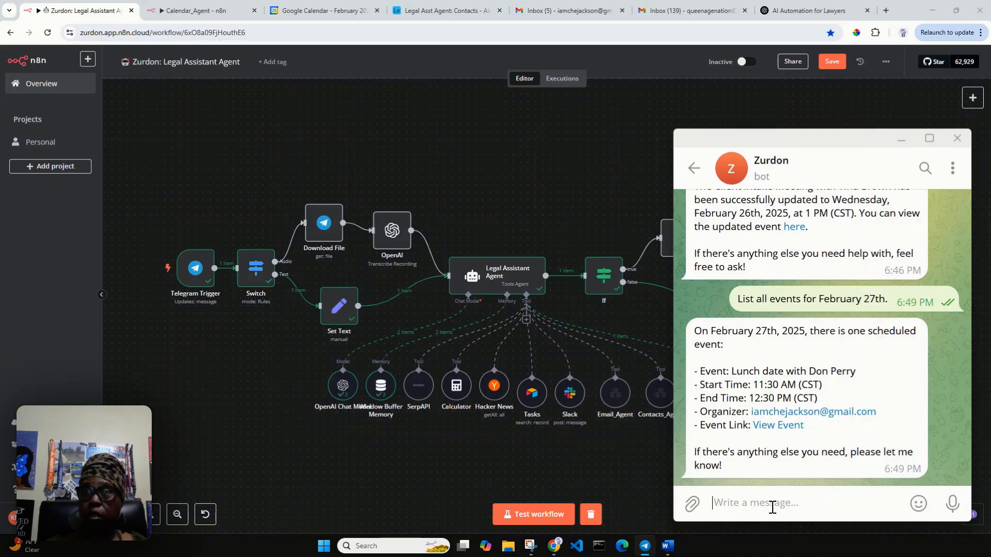
left_click(902, 138)
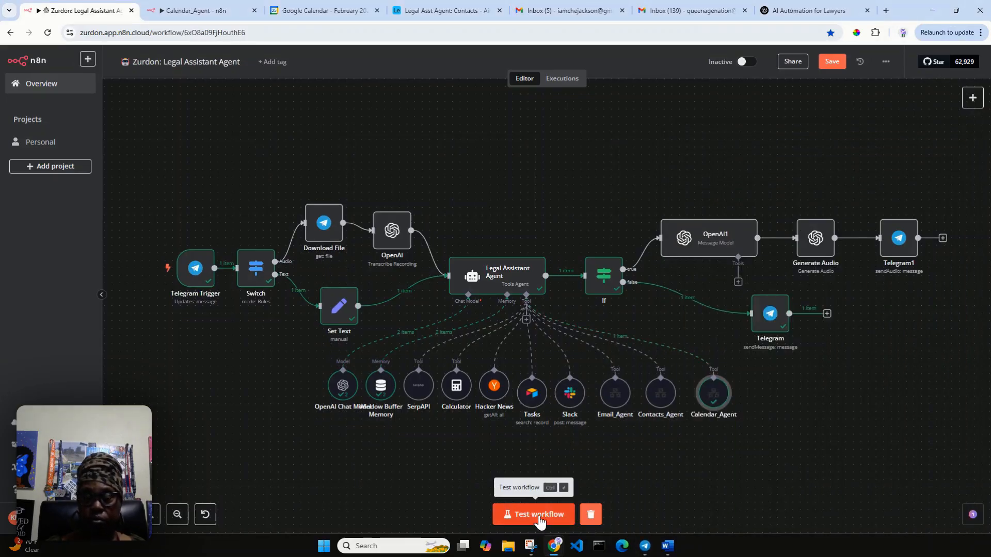
Step: Run the workflow on a voice request deleting the February 27th lunch date, then check the calendar
left_click(319, 10)
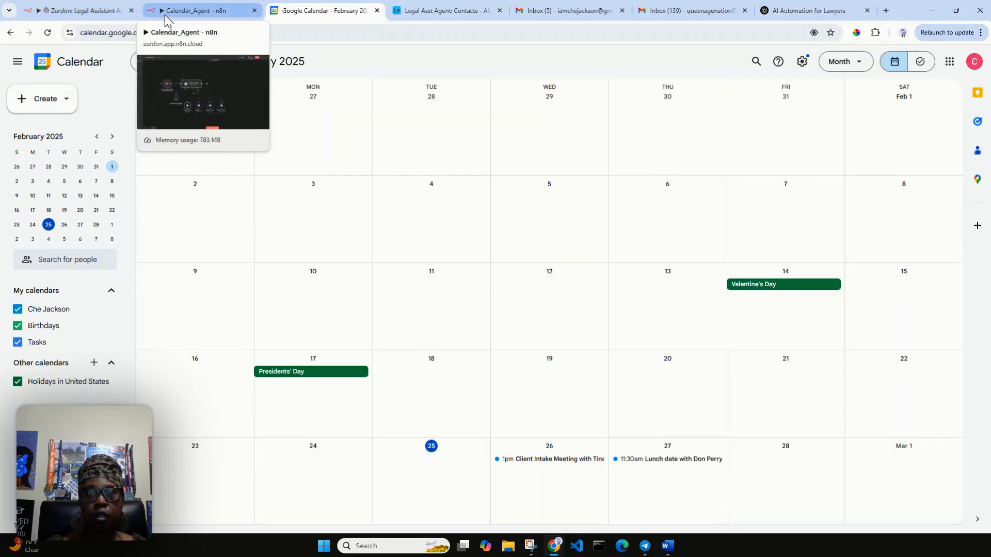
left_click(82, 10)
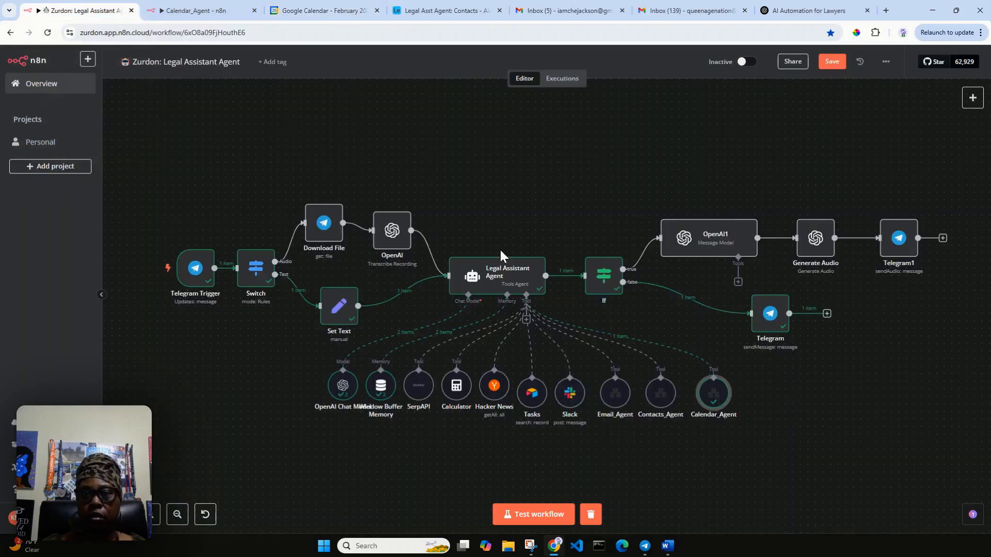
left_click(537, 514)
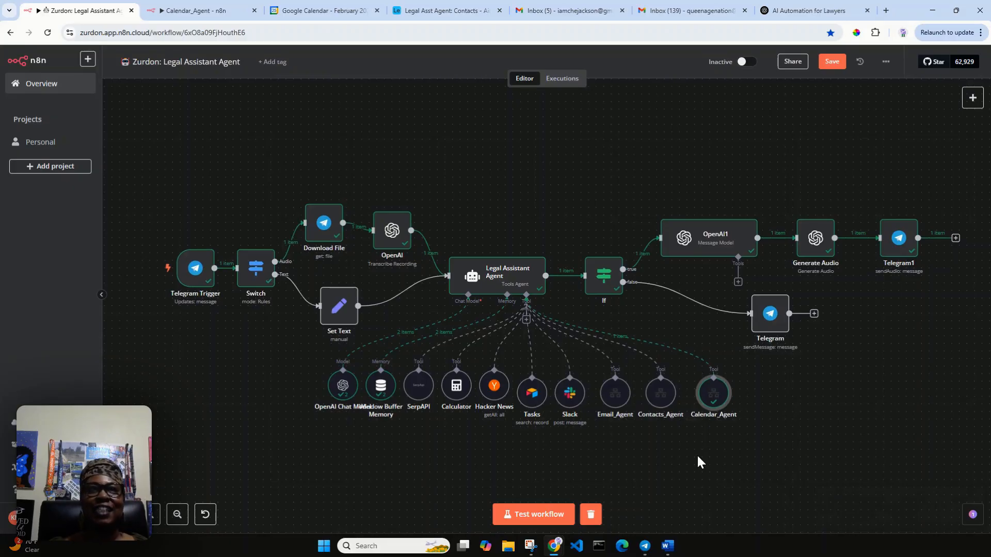
left_click(327, 11)
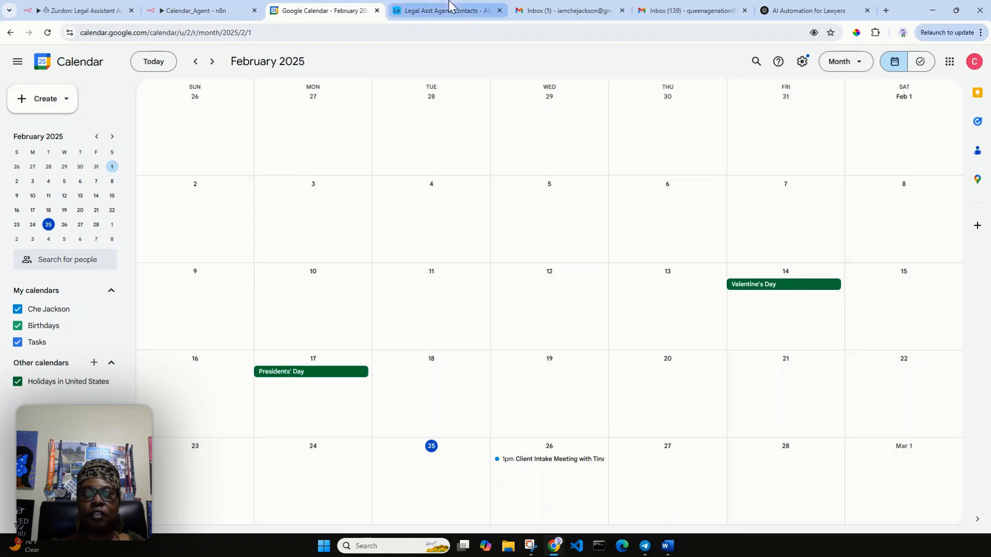
Step: Glance at the Gmail inbox, then return to the Zurdon: Legal Assistant Agent workflow
left_click(563, 11)
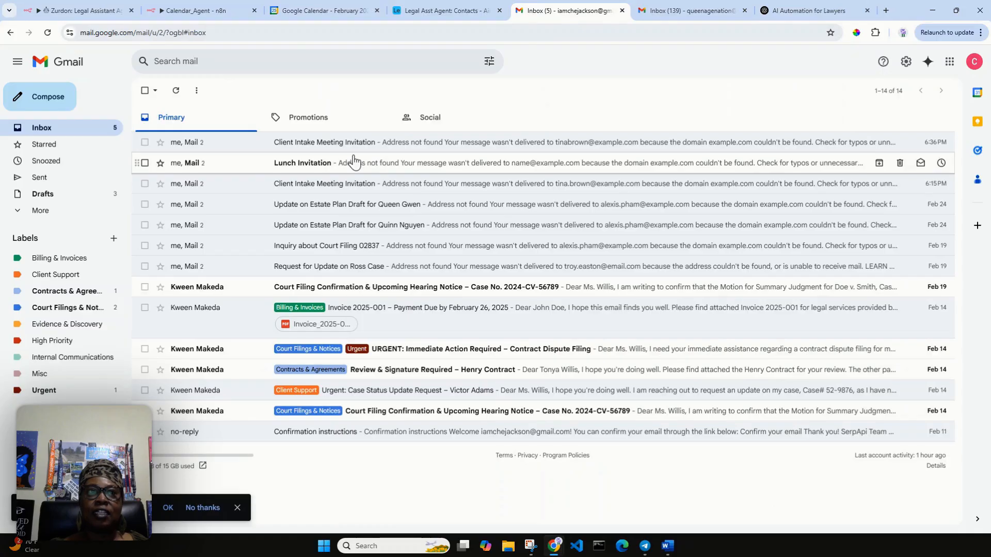
left_click(83, 11)
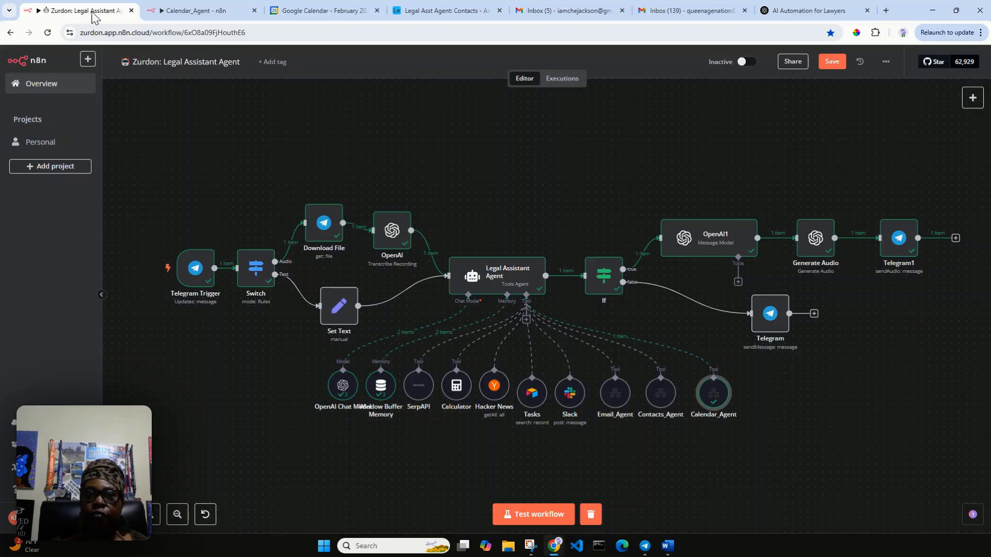
Step: Review the Calendar_Agent's Create Event tool parameters, then return to the Legal Assistant Agent workflow
left_click(209, 13)
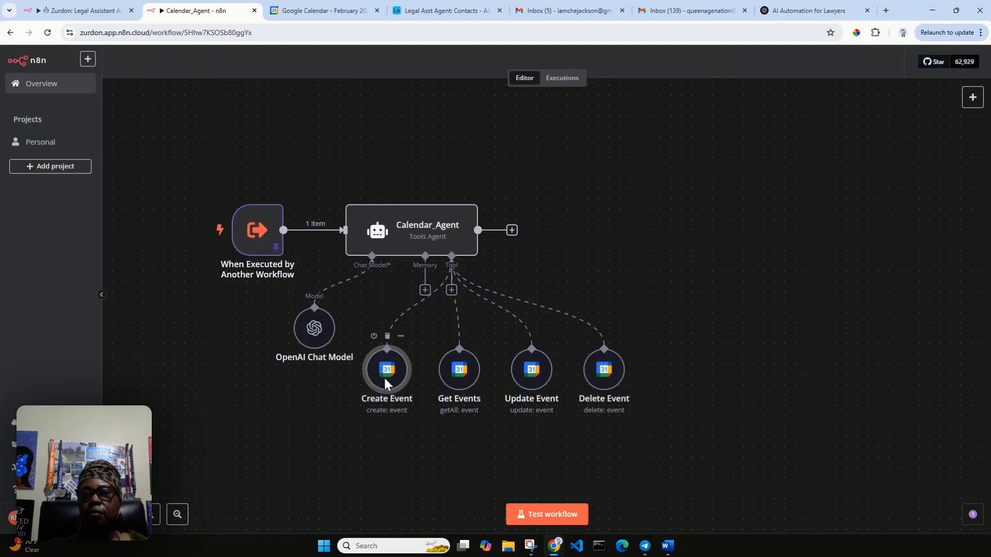
double_click(384, 379)
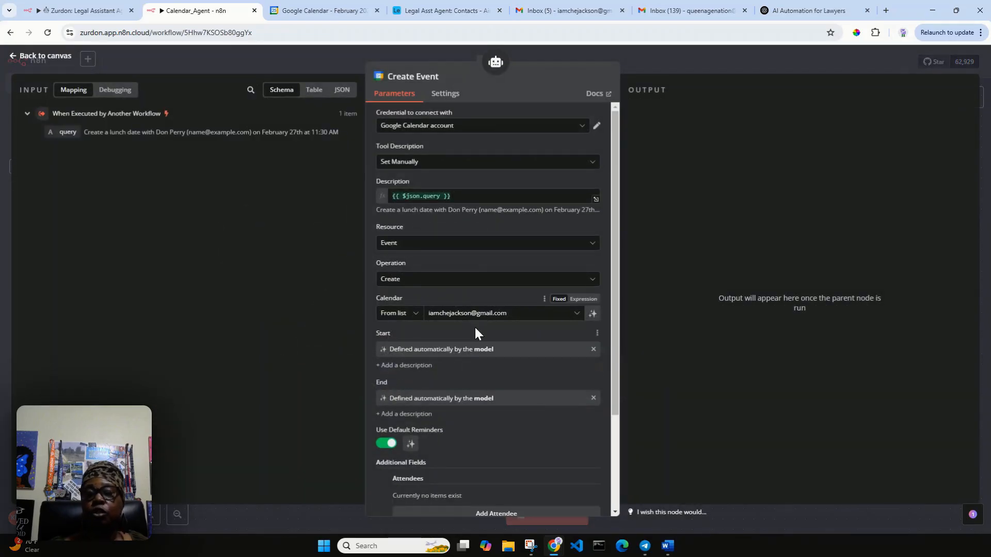
scroll(477, 381, "down", 2)
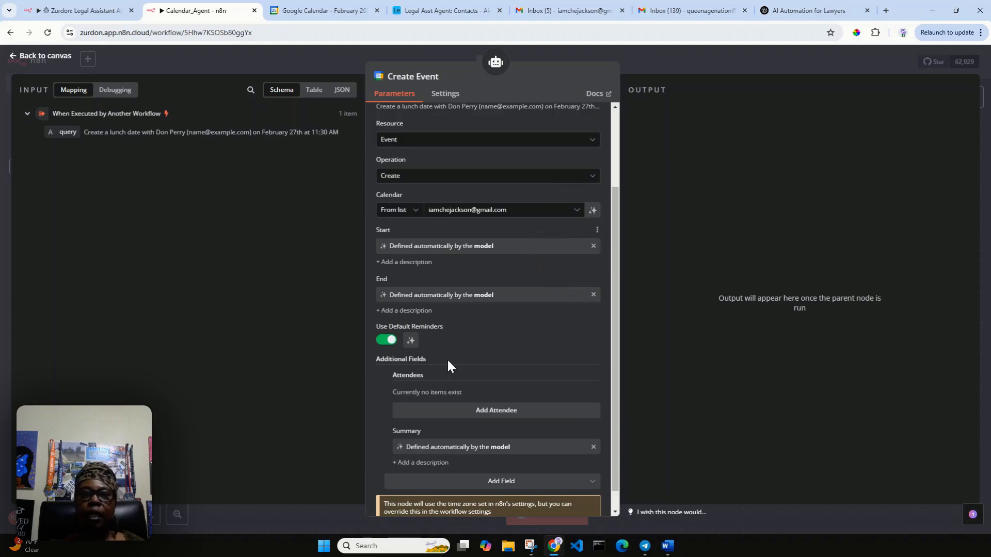
scroll(405, 467, "down", 1)
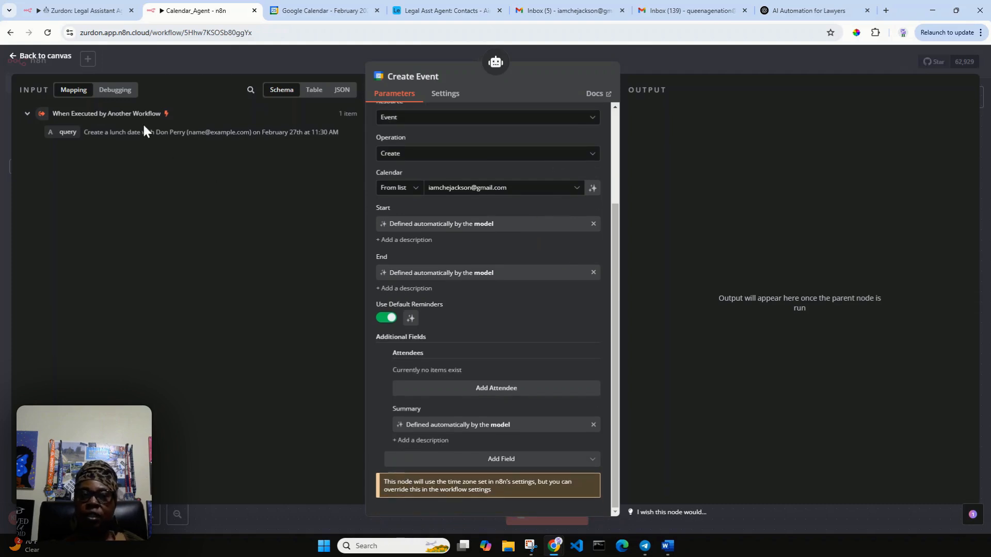
left_click(46, 57)
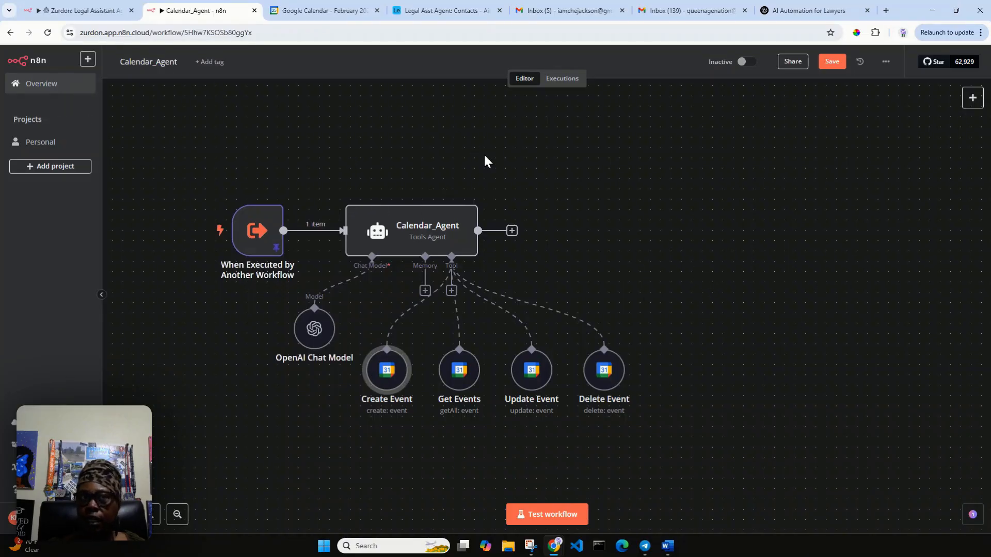
left_click(74, 10)
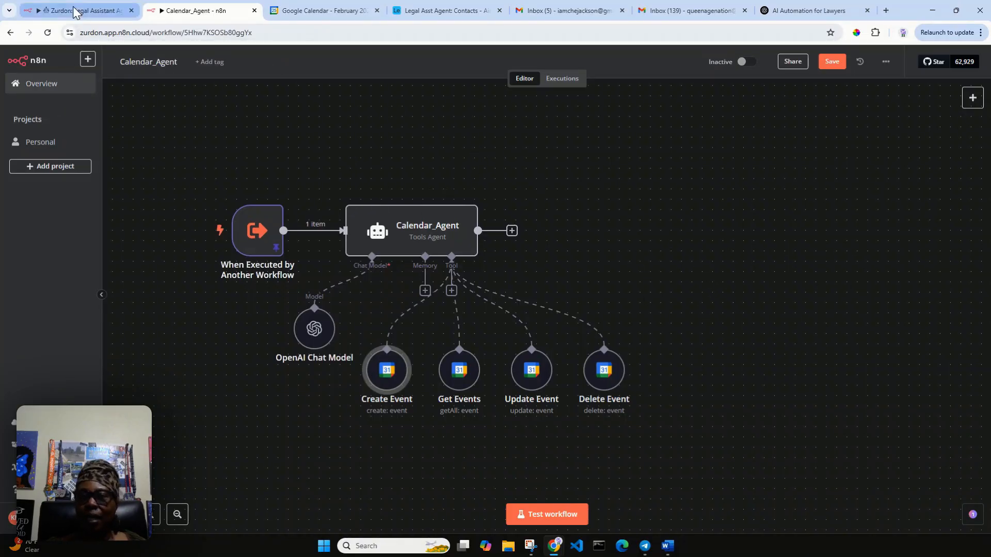